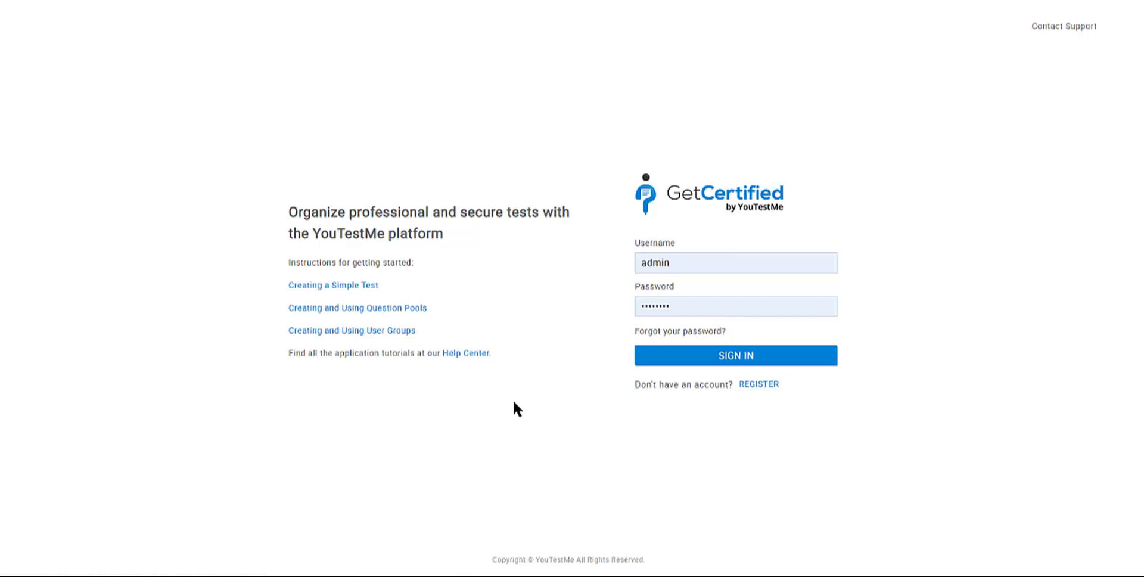
- Sign in with the prefilled admin credentials and check the quick-search categories and the notifications
{"action": "left_click", "coordinate": [680, 363]}
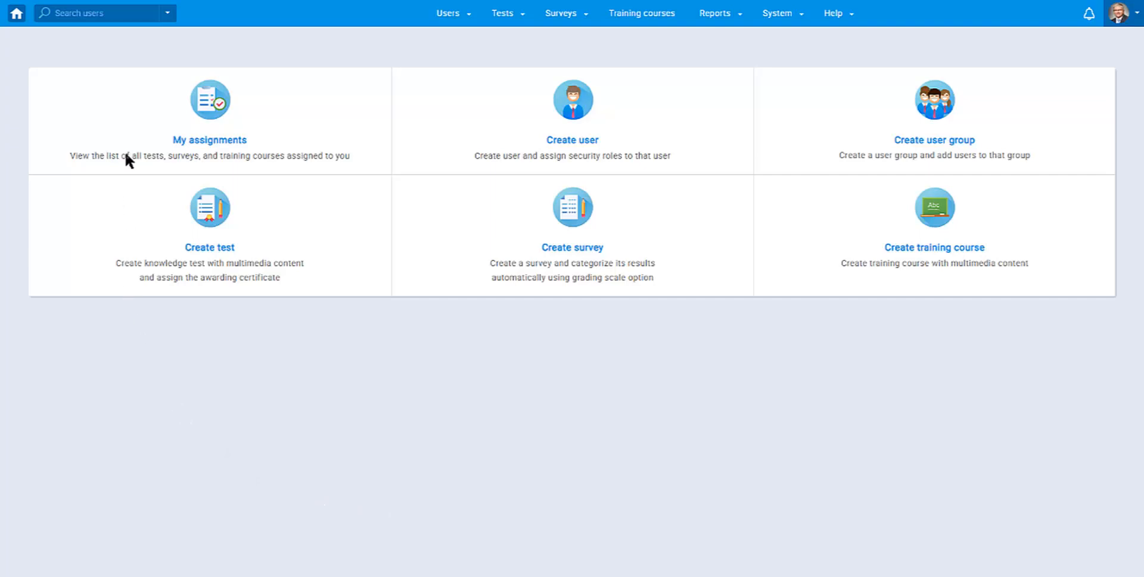
{"action": "left_click", "coordinate": [167, 17]}
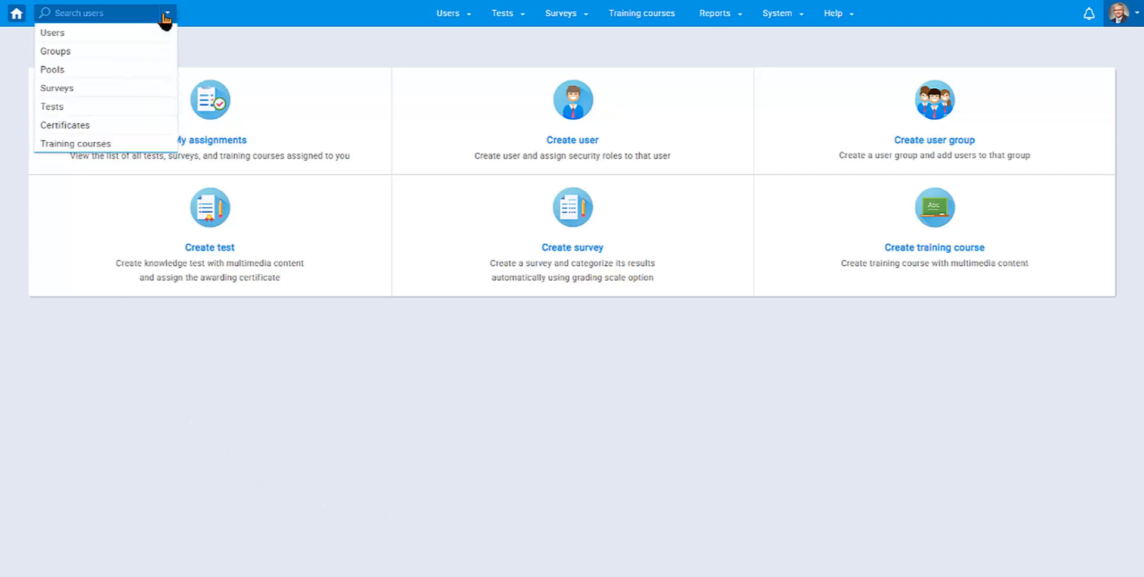
{"action": "left_click", "coordinate": [167, 17]}
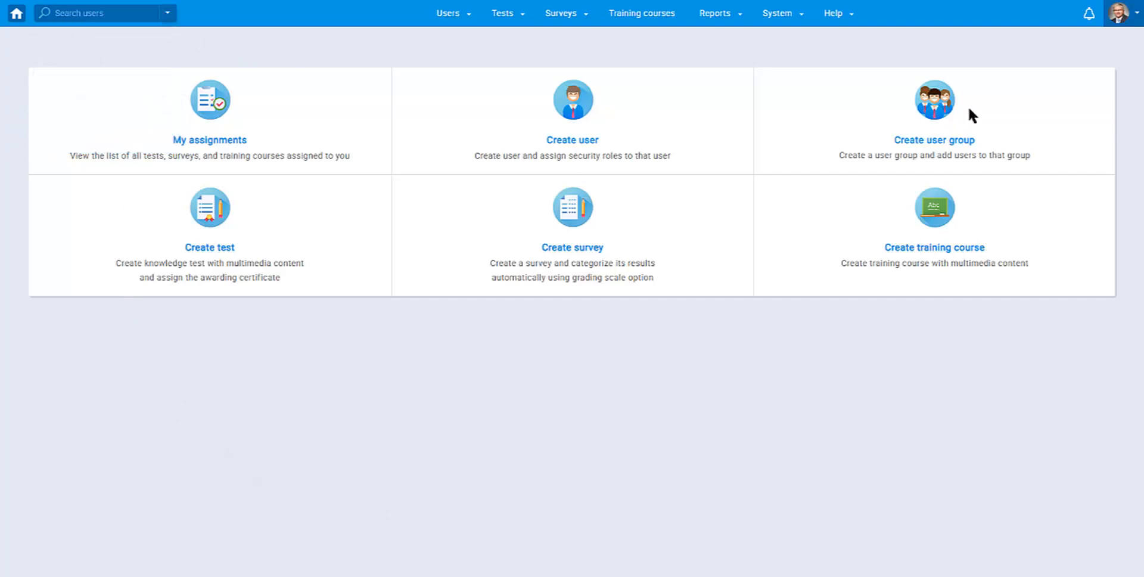
{"action": "left_click", "coordinate": [1088, 14]}
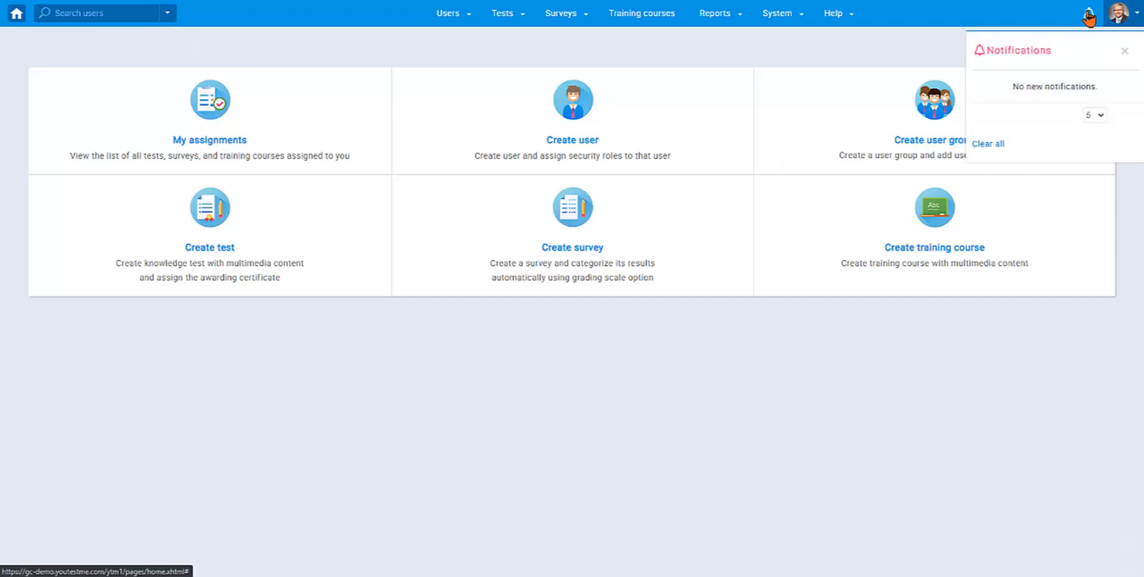
{"action": "left_click", "coordinate": [1088, 16]}
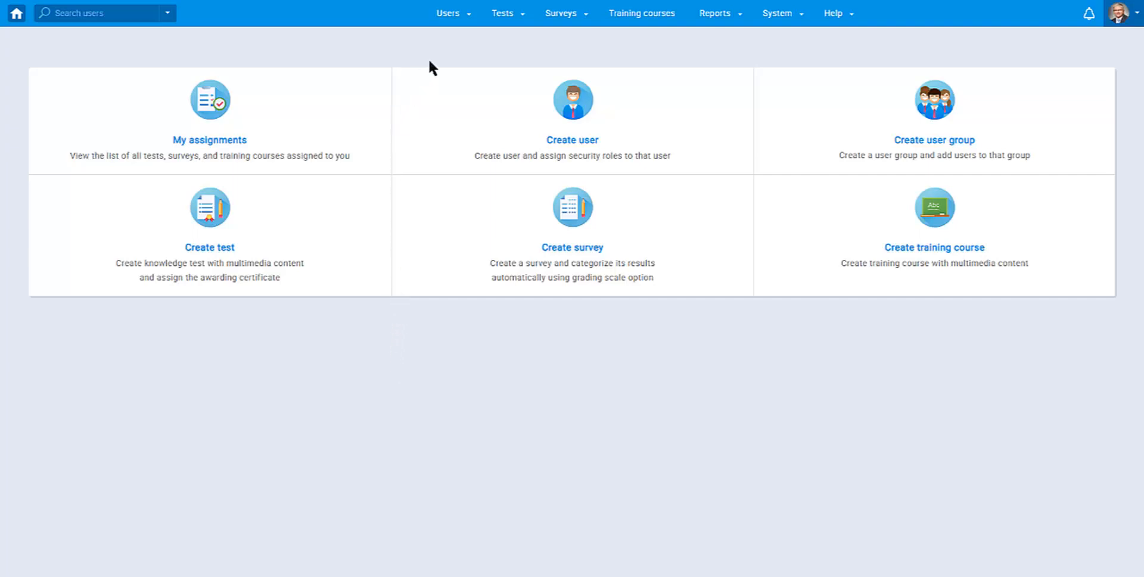
{"action": "left_click", "coordinate": [447, 18]}
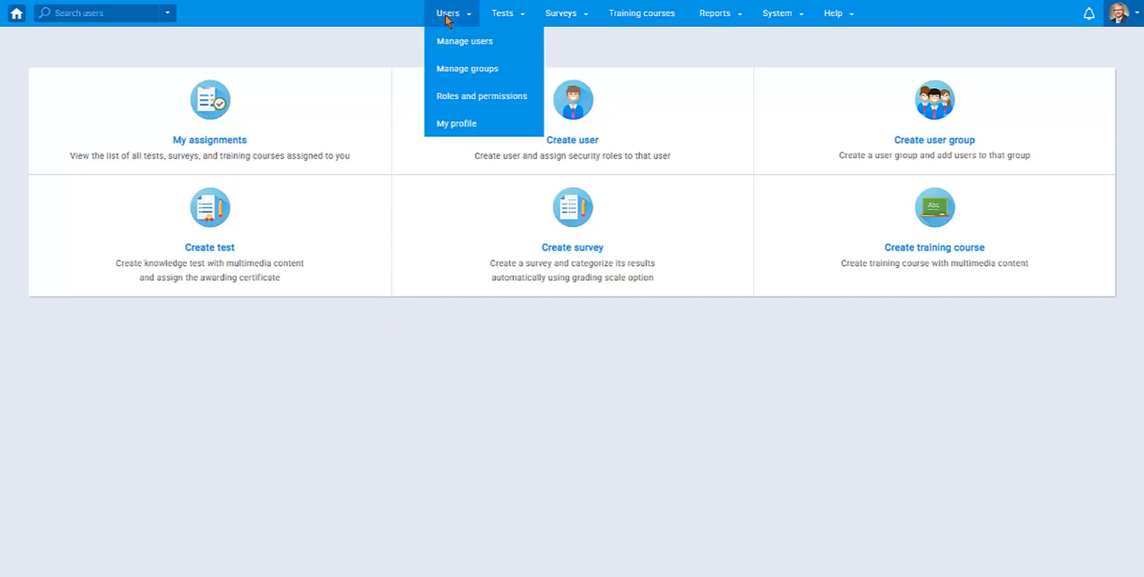
{"action": "left_click", "coordinate": [492, 18]}
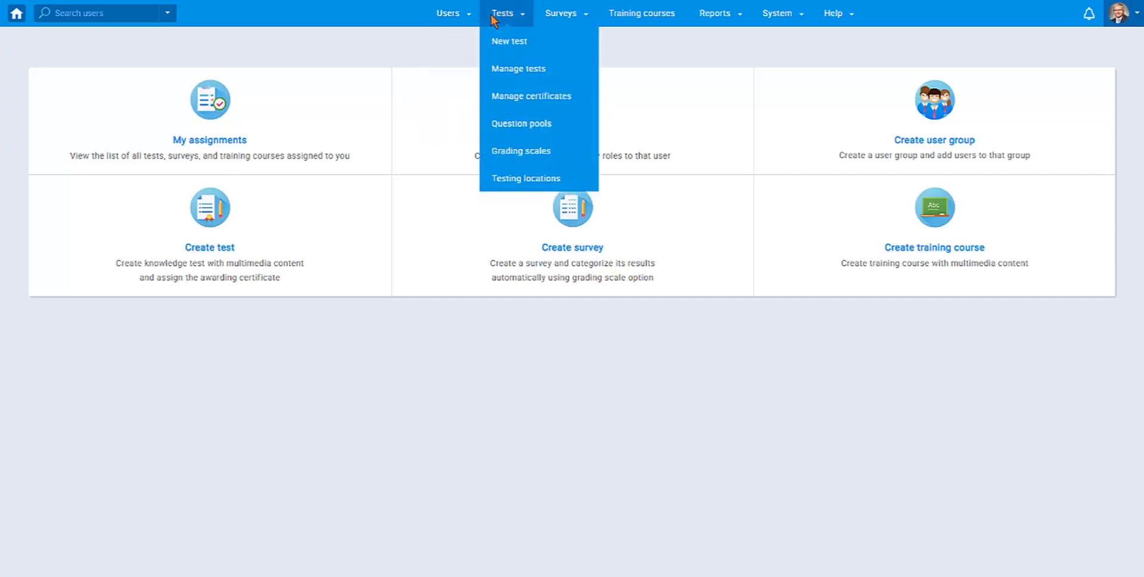
{"action": "left_click", "coordinate": [543, 16]}
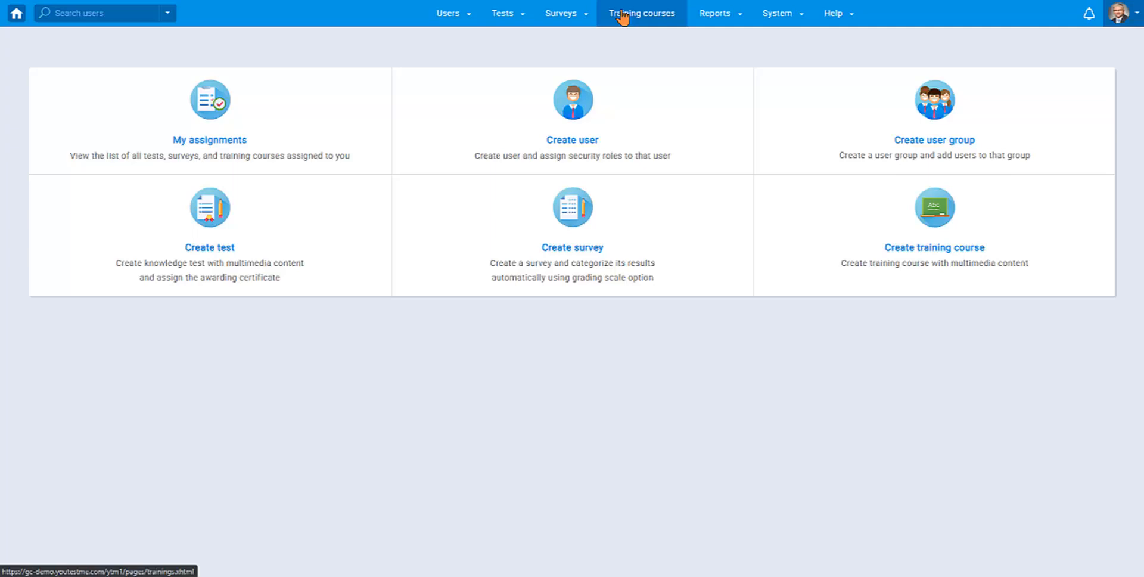
{"action": "mouse_move", "coordinate": [706, 16]}
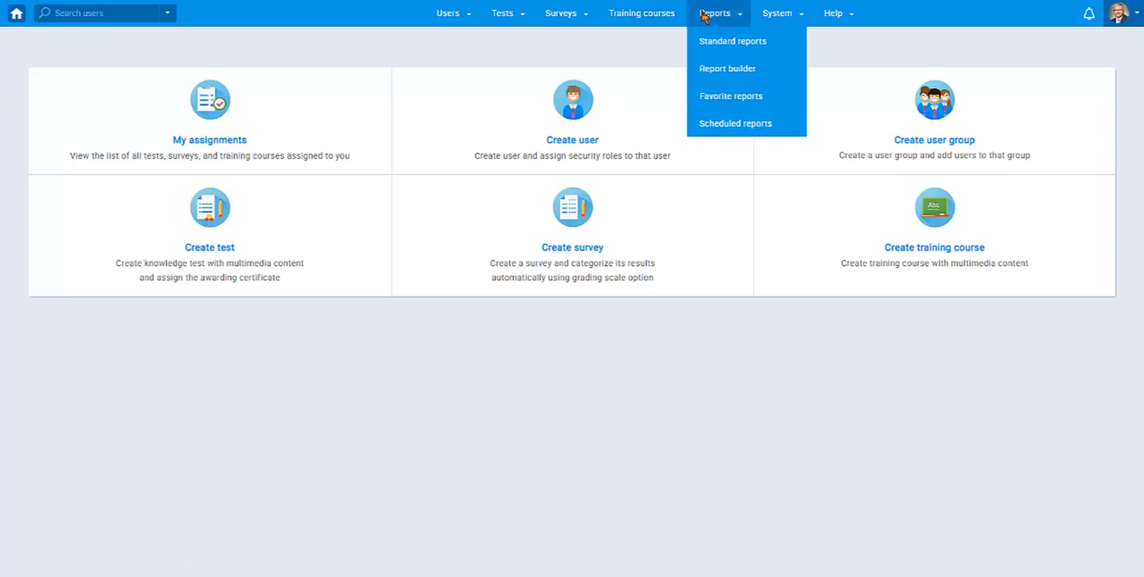
{"action": "mouse_move", "coordinate": [773, 11]}
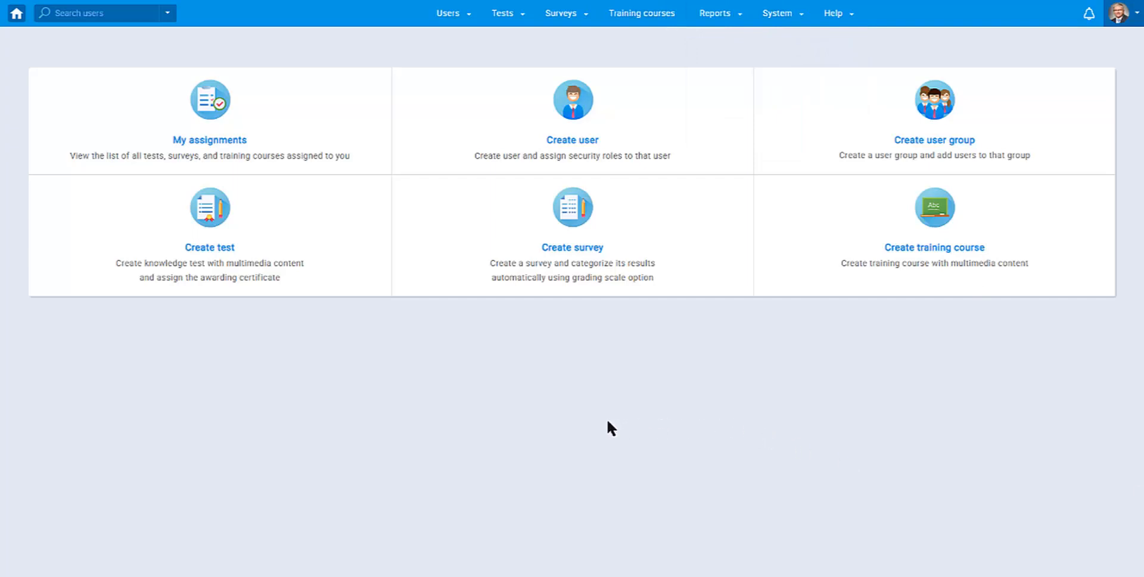
- Go to the Manage users page and look over all fields of the form for creating a new user
{"action": "mouse_move", "coordinate": [501, 20]}
{"action": "mouse_move", "coordinate": [446, 18]}
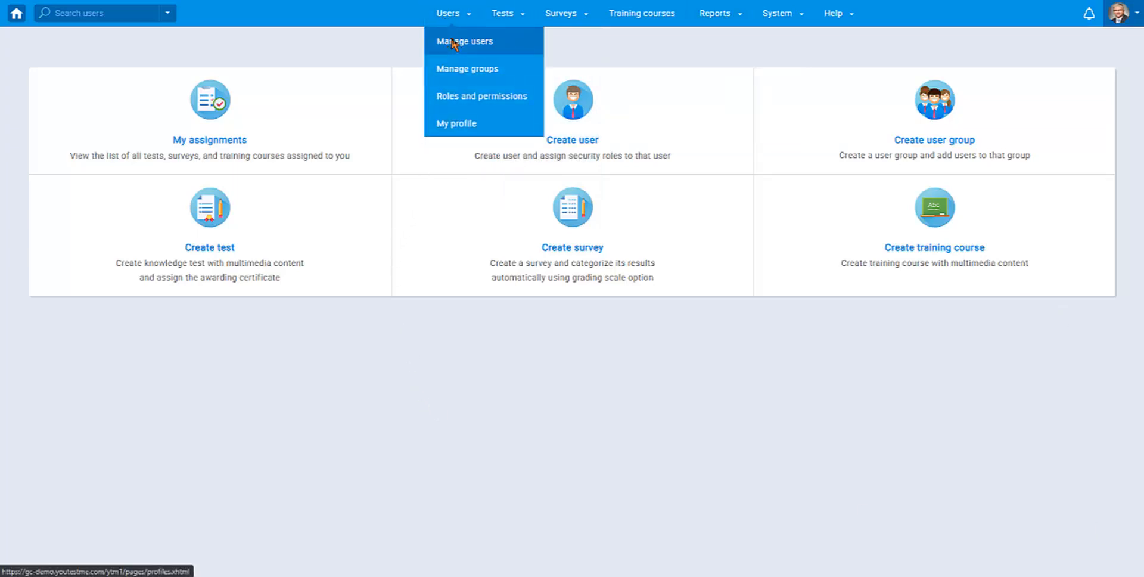
{"action": "left_click", "coordinate": [455, 44]}
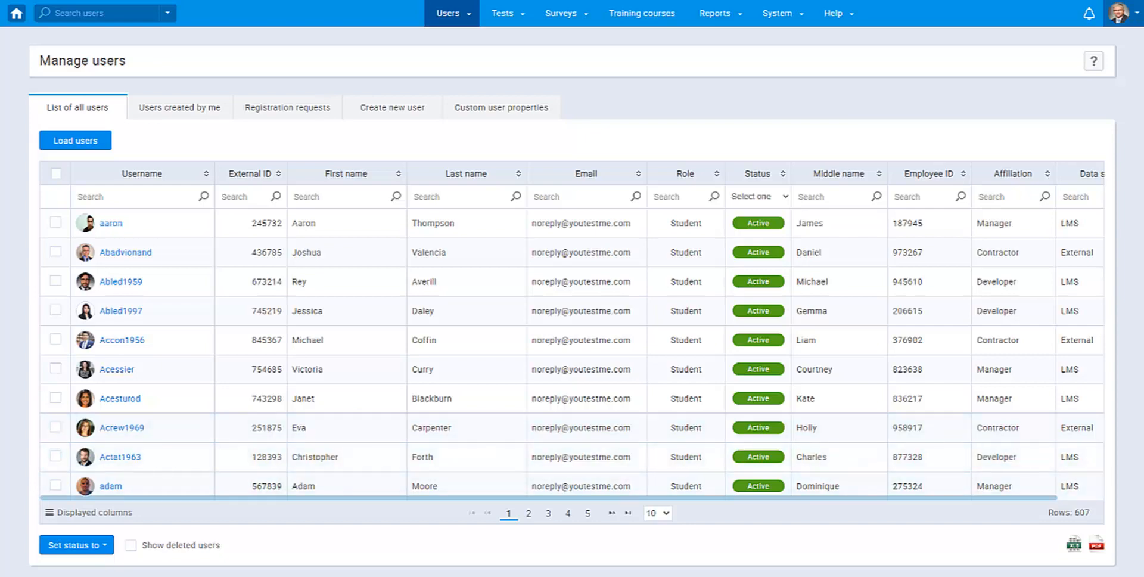
{"action": "left_click", "coordinate": [375, 109]}
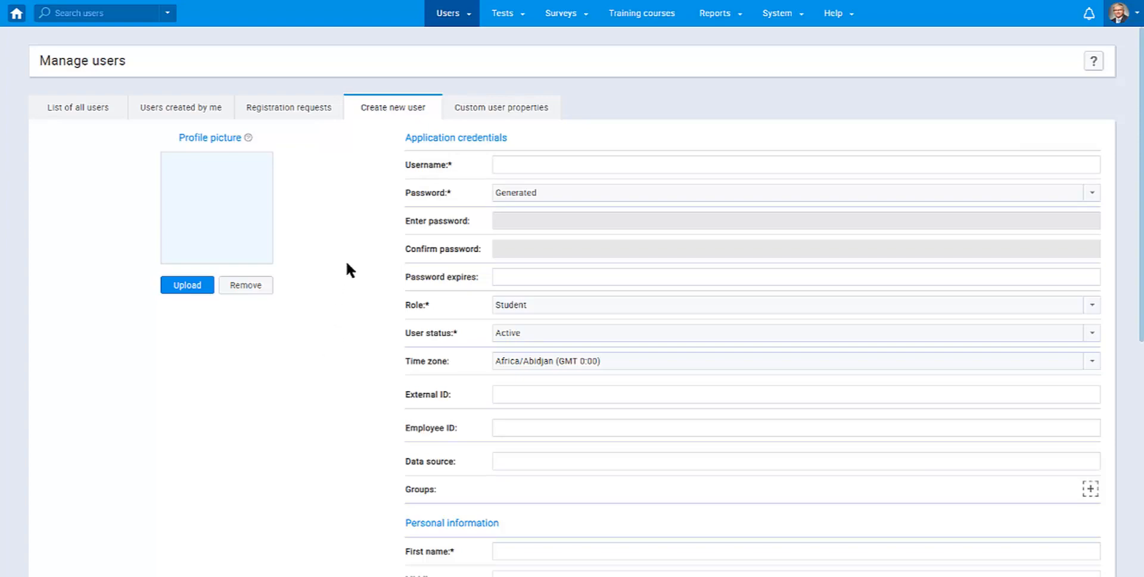
{"action": "scroll", "coordinate": [347, 264], "scroll_direction": "down", "scroll_amount": 6}
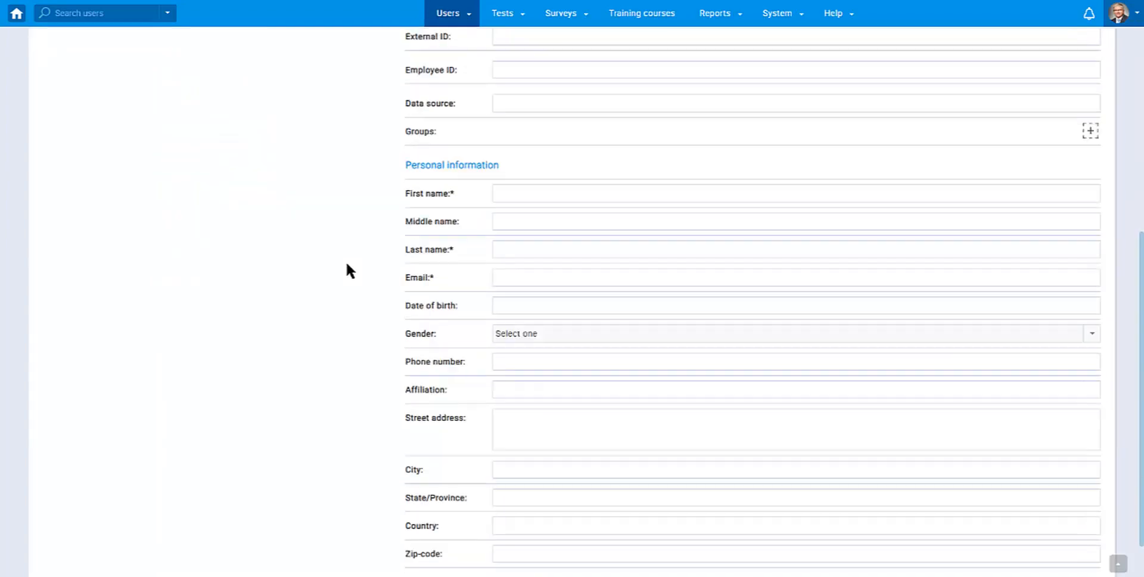
{"action": "scroll", "coordinate": [347, 264], "scroll_direction": "down", "scroll_amount": 1}
{"action": "scroll", "coordinate": [347, 265], "scroll_direction": "up", "scroll_amount": 7}
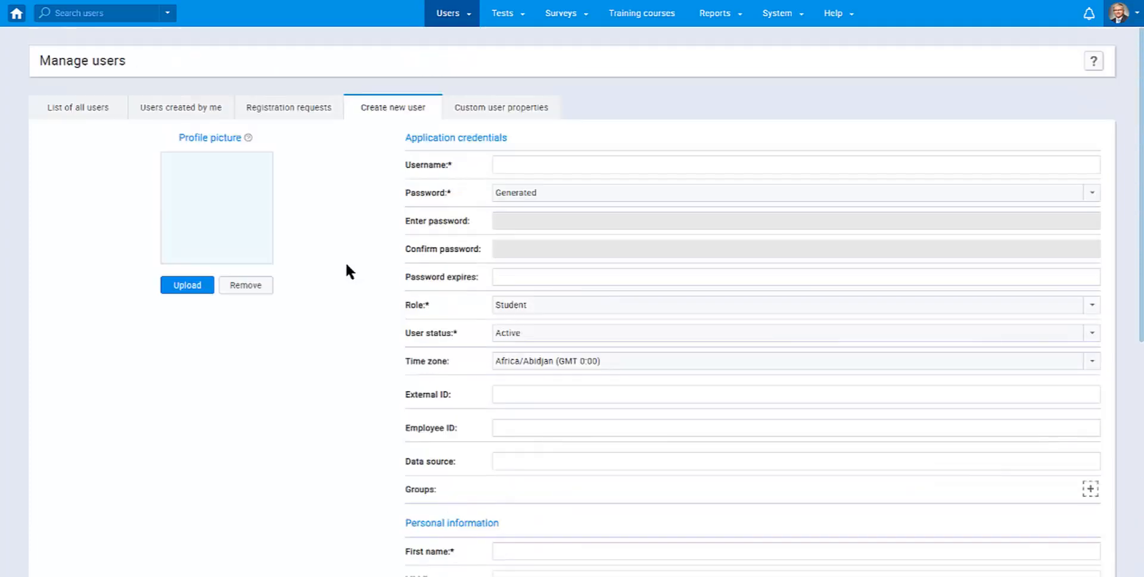
- Select the first user among the registration requests and show the actions available for that request
{"action": "left_click", "coordinate": [291, 116]}
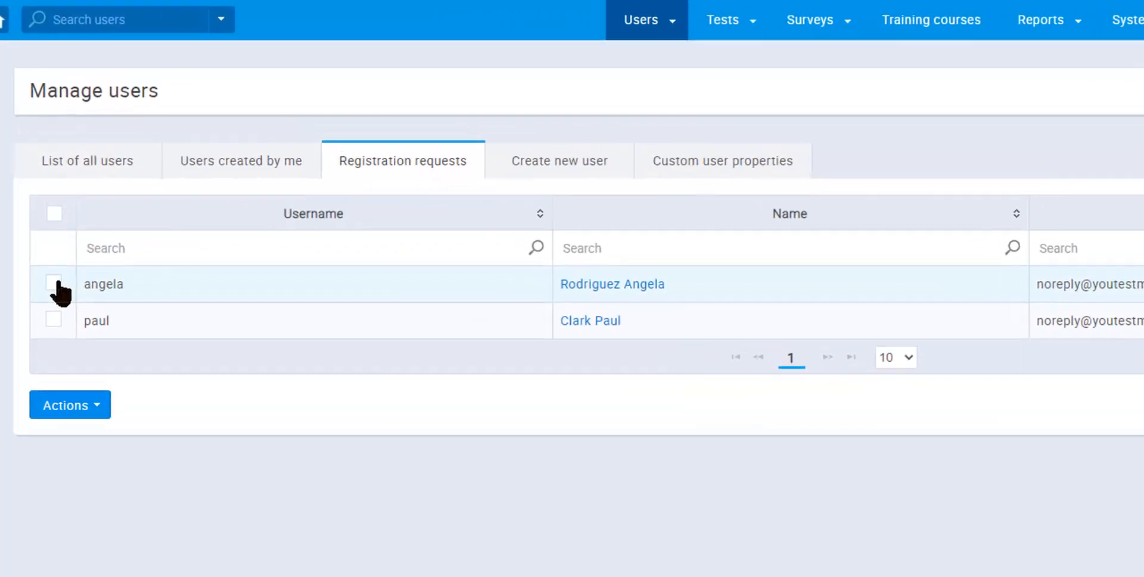
{"action": "left_click", "coordinate": [56, 188]}
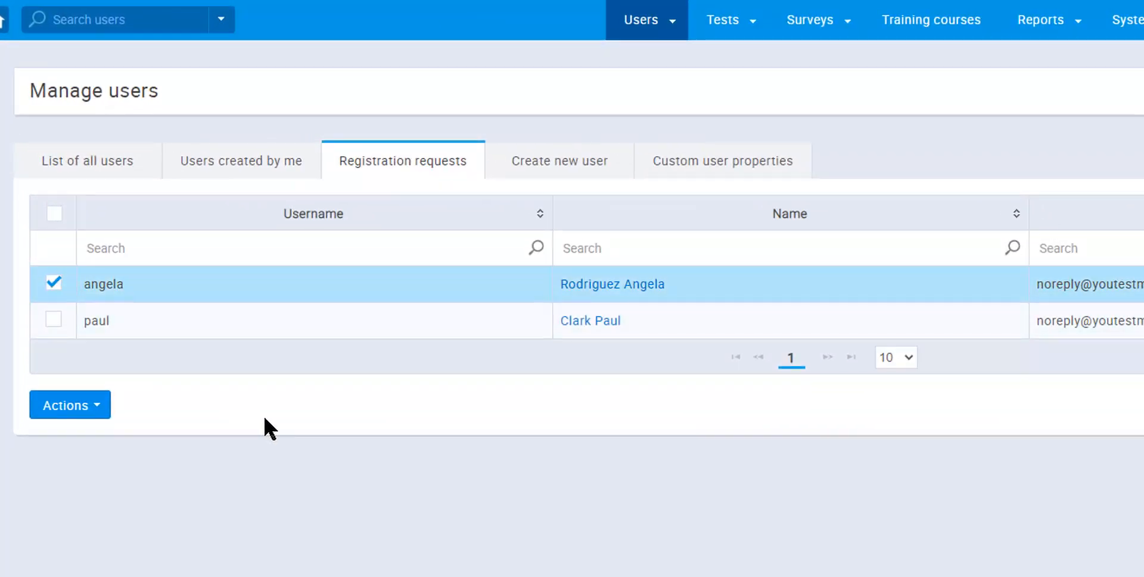
{"action": "left_click", "coordinate": [100, 412]}
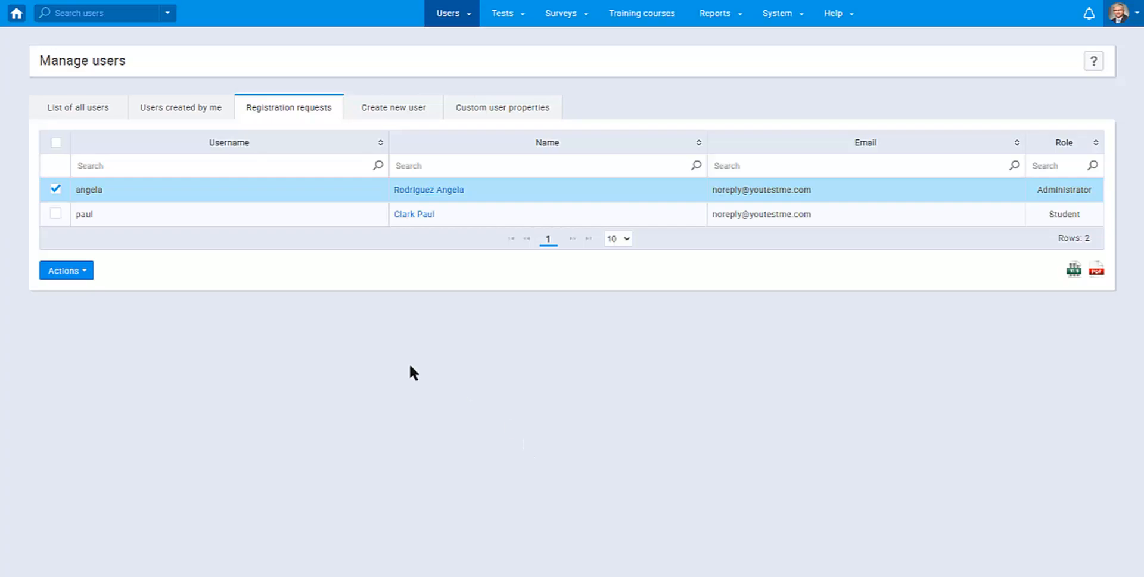
- View the Load users dialog for the list of all users and cancel it without uploading a file
{"action": "left_click", "coordinate": [83, 115]}
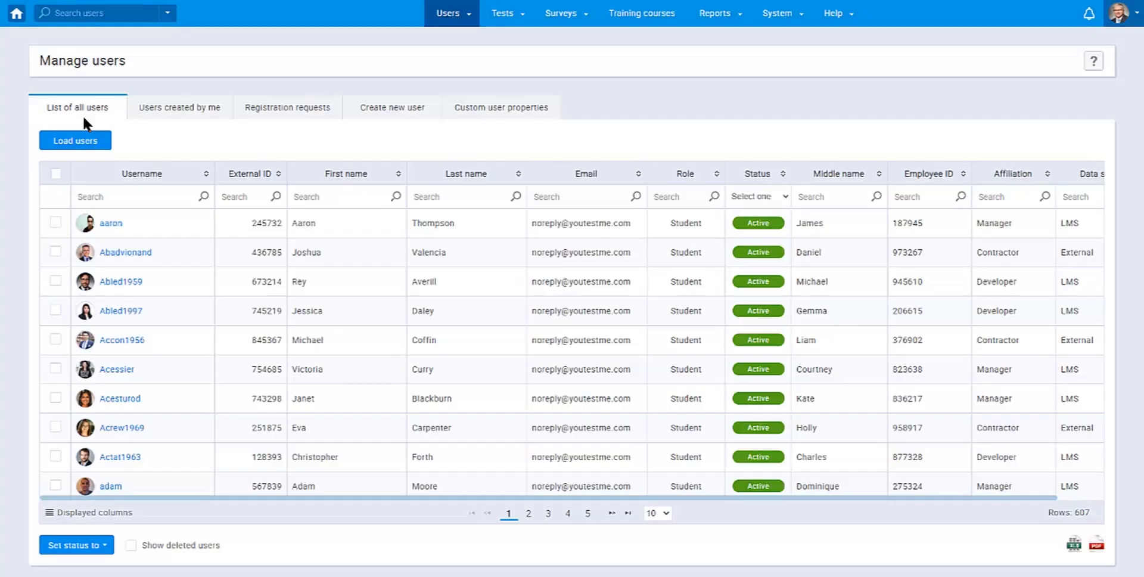
{"action": "left_click", "coordinate": [74, 143]}
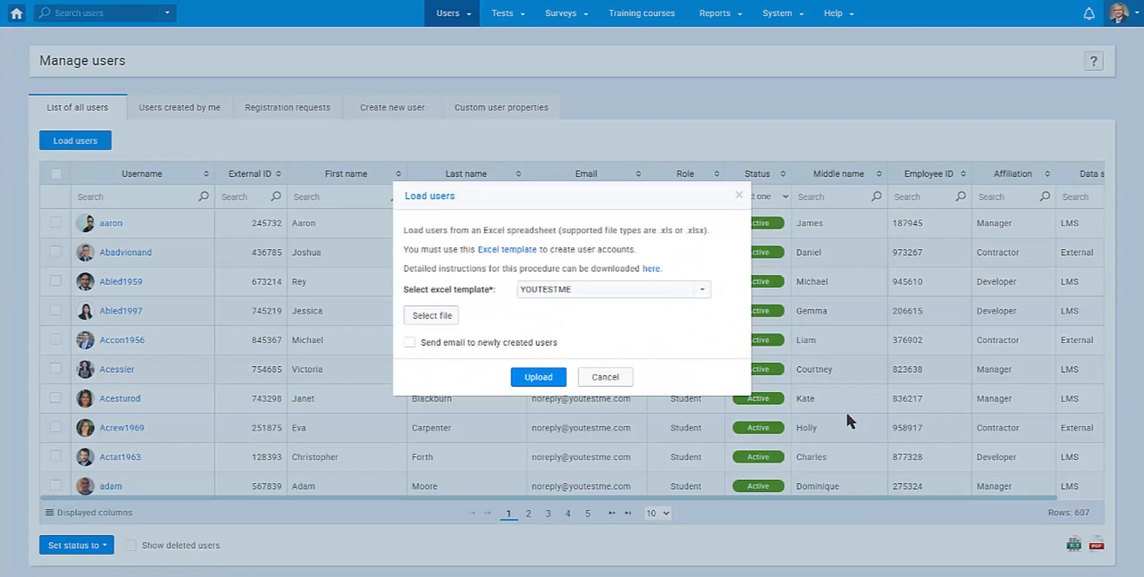
{"action": "left_click", "coordinate": [612, 381]}
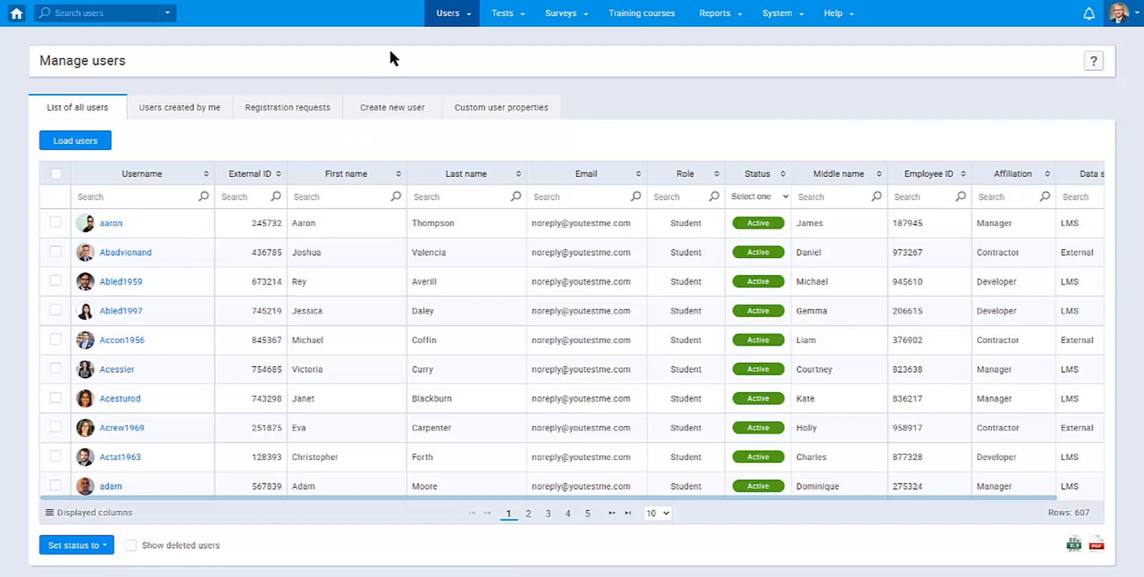
- Go to the user groups page and expand the Finance, Human Resources and IT groups to view their sub-groups
{"action": "left_click", "coordinate": [453, 18]}
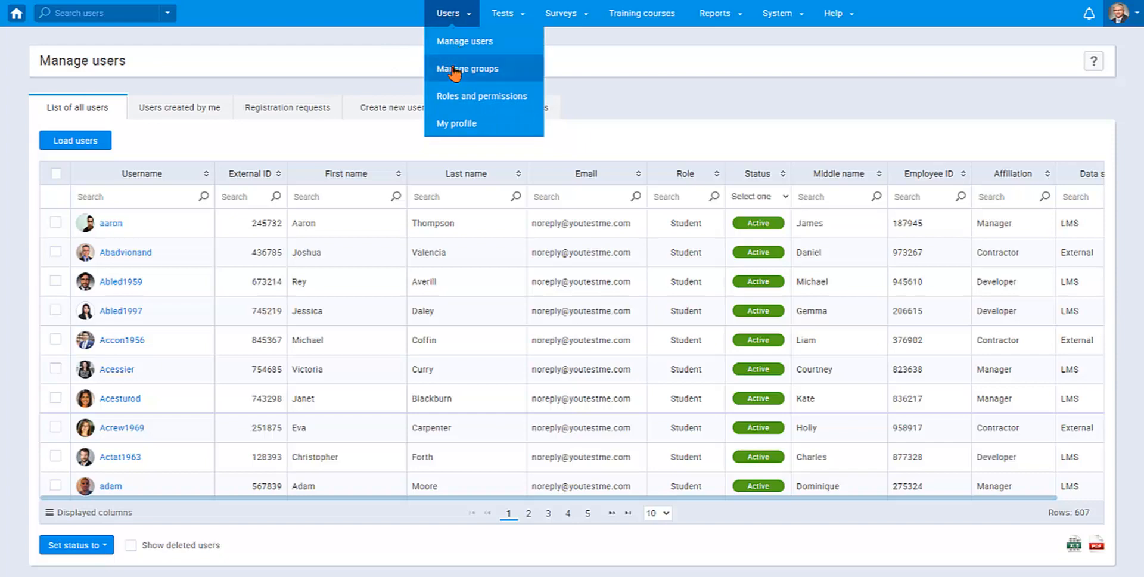
{"action": "left_click", "coordinate": [453, 70]}
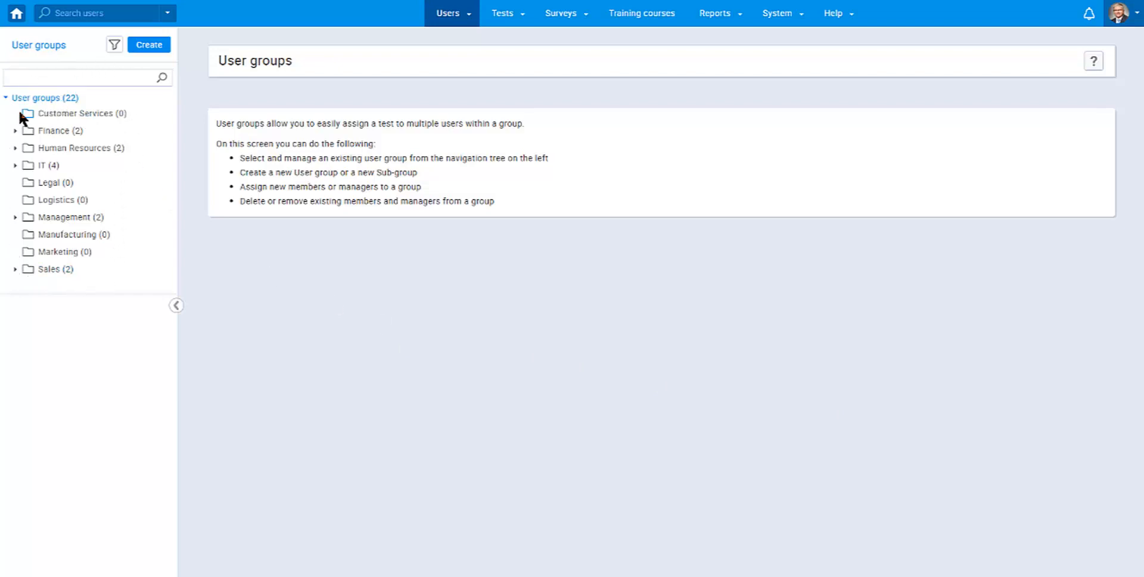
{"action": "left_click", "coordinate": [15, 132]}
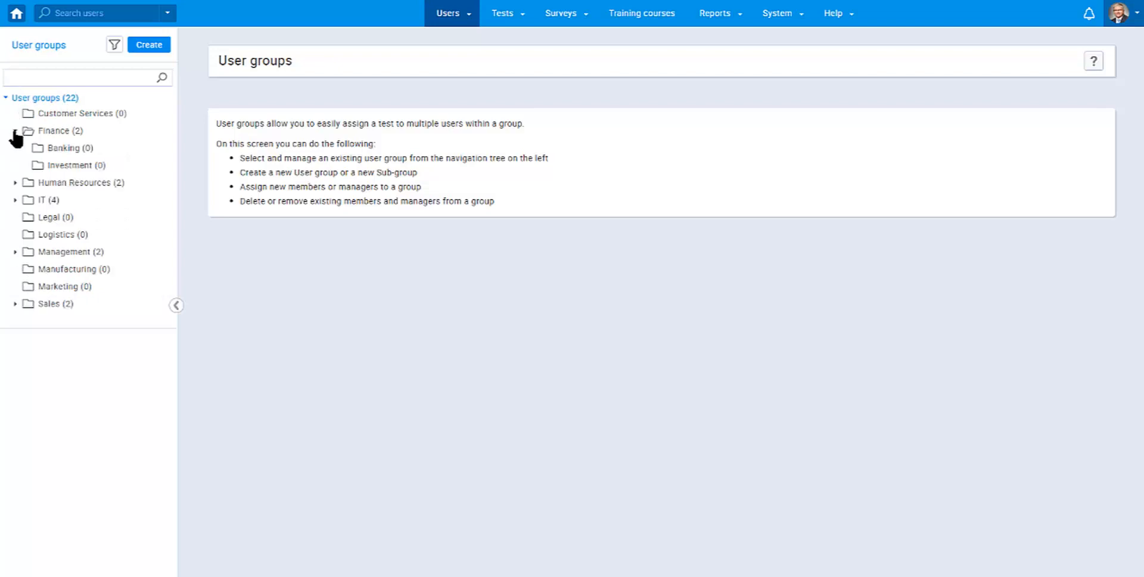
{"action": "left_click", "coordinate": [14, 183]}
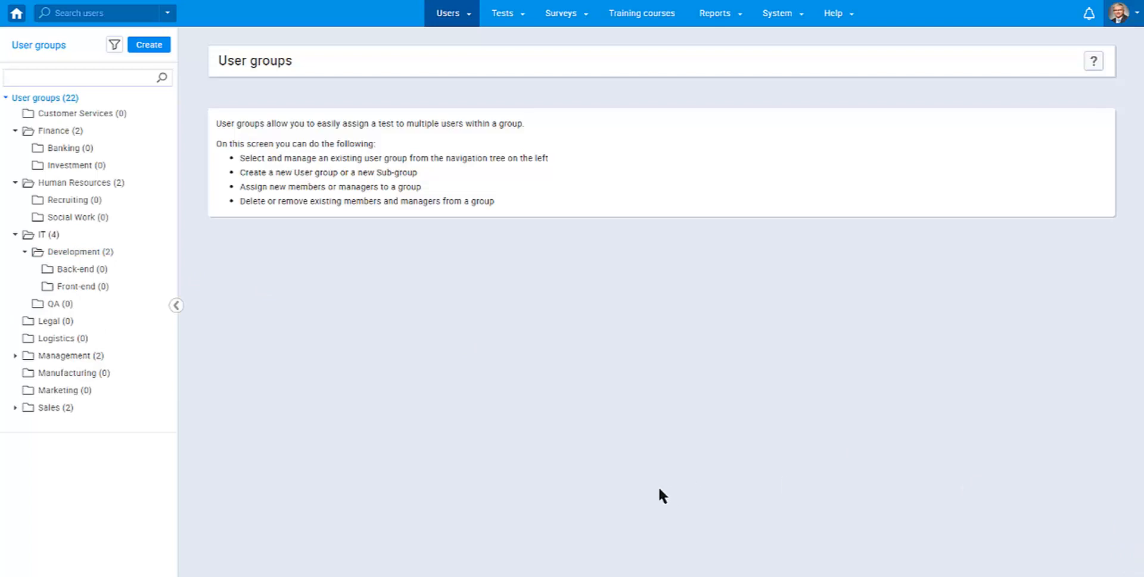
- Open the Customer Services group and review its information, members, managers and statistics
{"action": "left_click", "coordinate": [74, 114]}
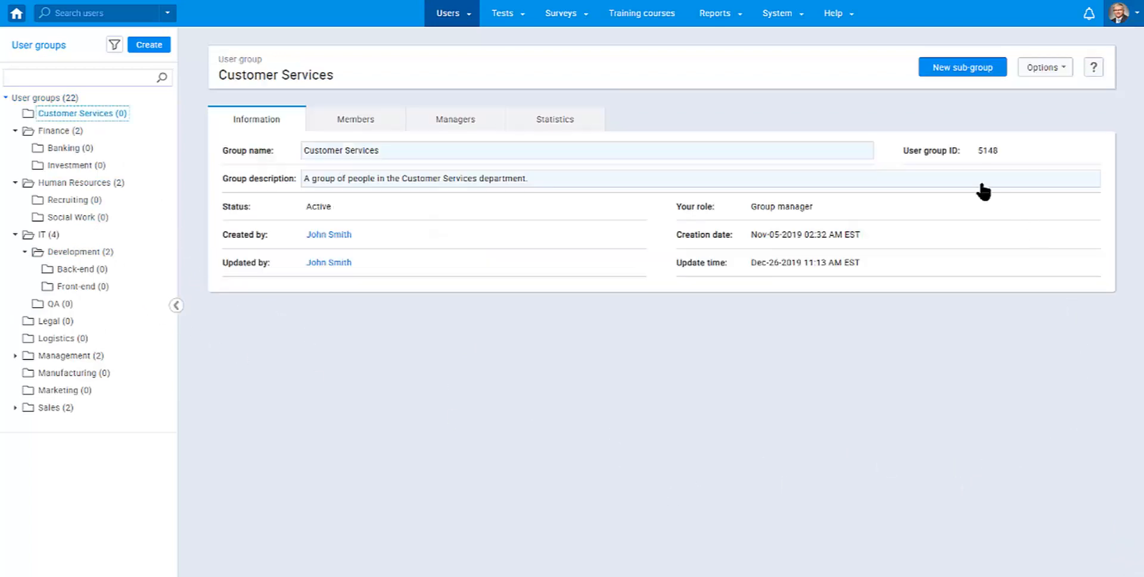
{"action": "left_click", "coordinate": [387, 118]}
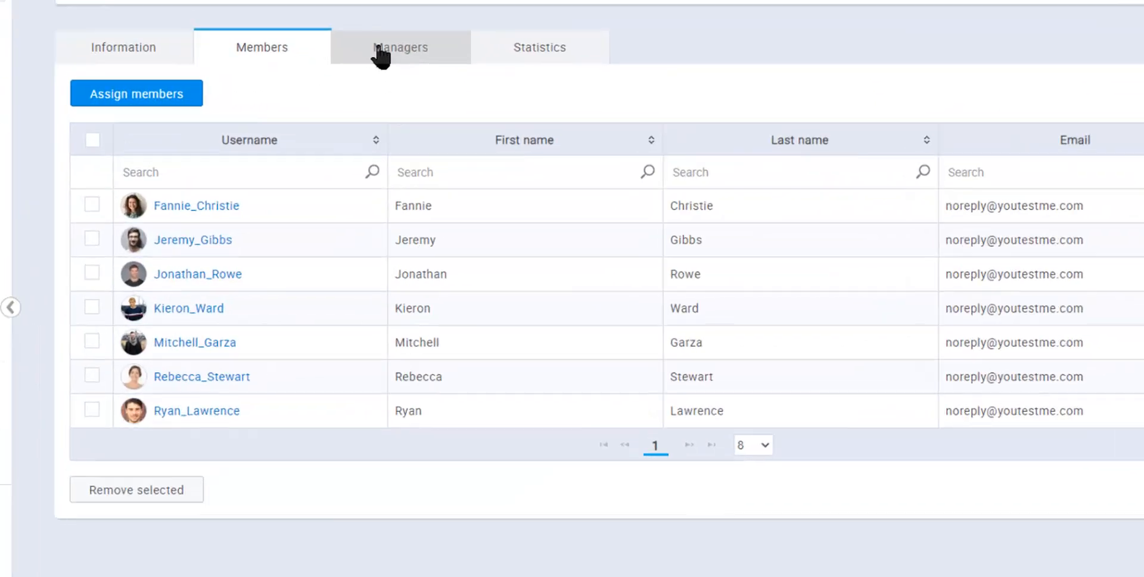
{"action": "left_click", "coordinate": [396, 96]}
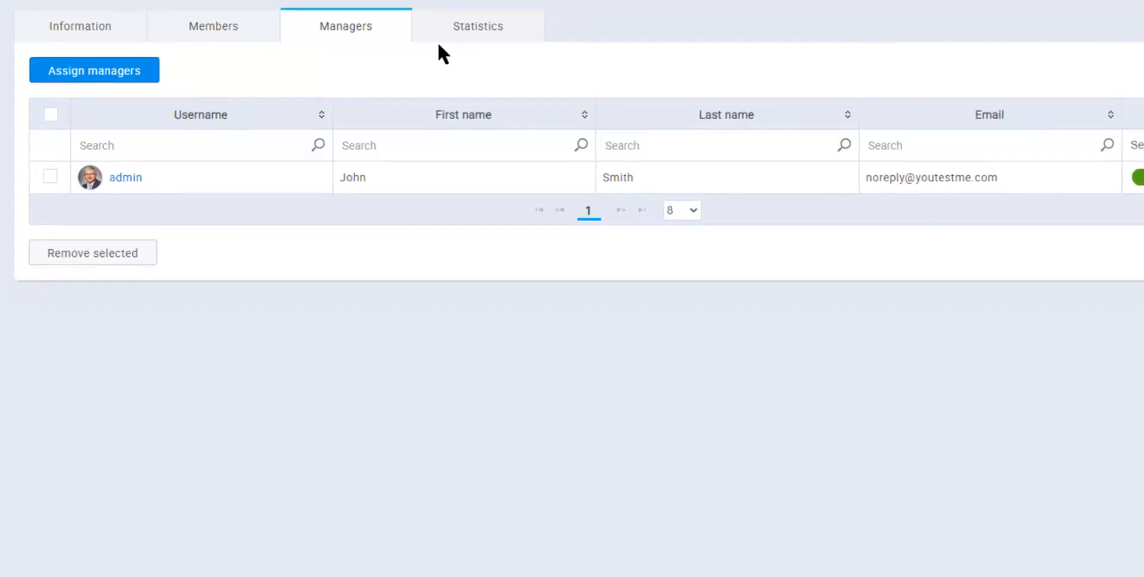
{"action": "left_click", "coordinate": [450, 33]}
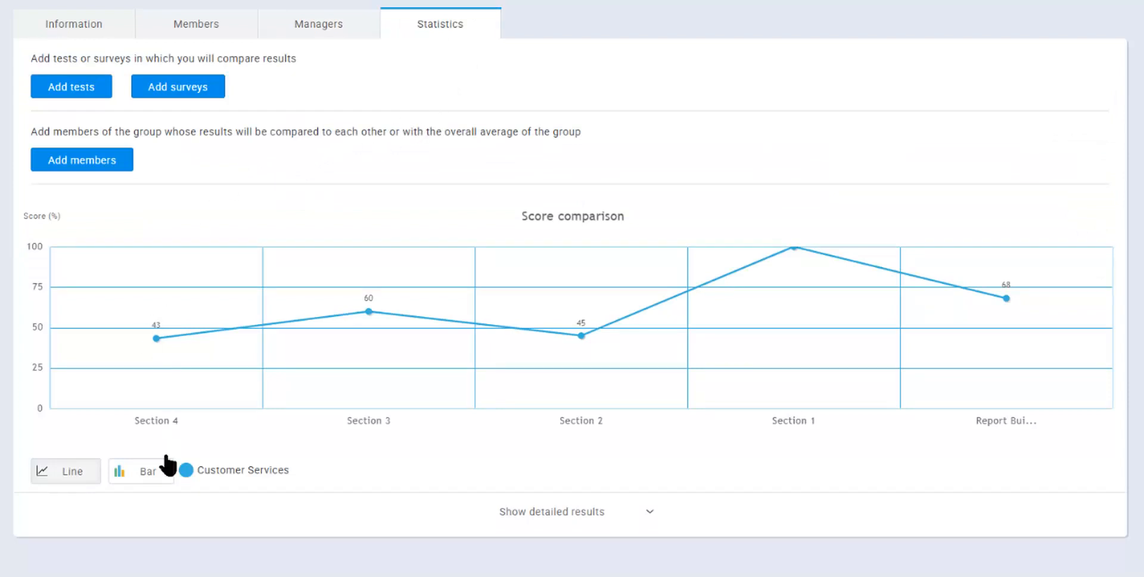
- Show the Customer Services scores as bars and add the third and fourth listed members to the score comparison
{"action": "left_click", "coordinate": [149, 473]}
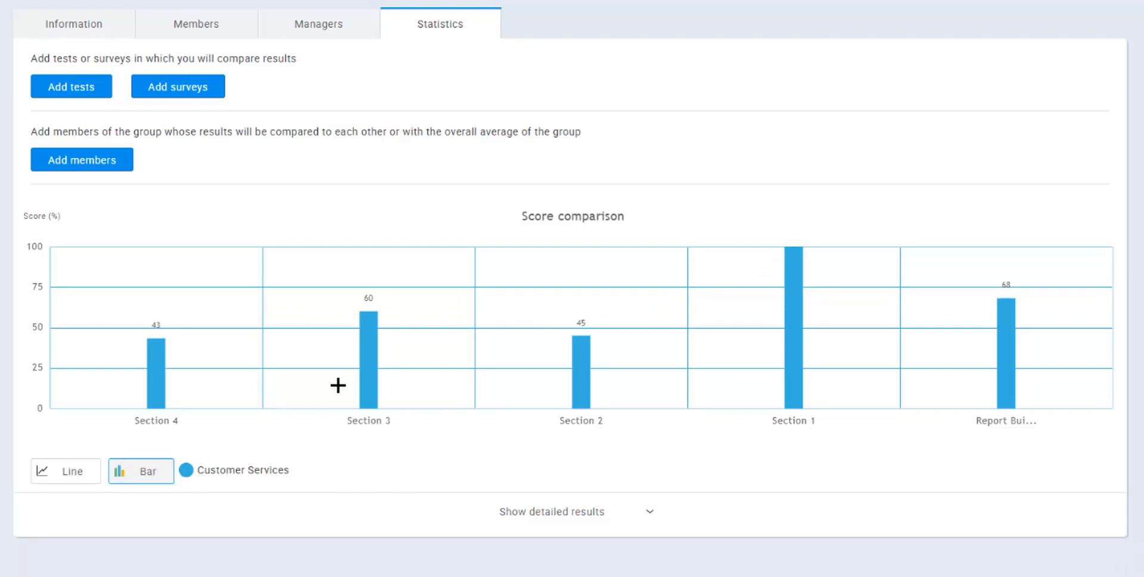
{"action": "left_click", "coordinate": [113, 160]}
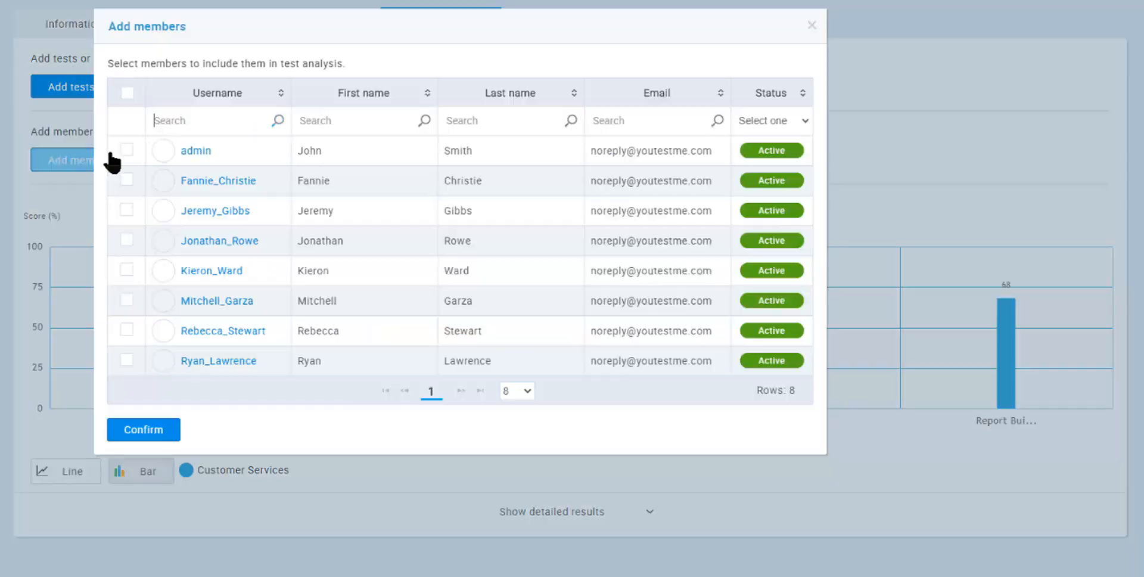
{"action": "left_click", "coordinate": [127, 210]}
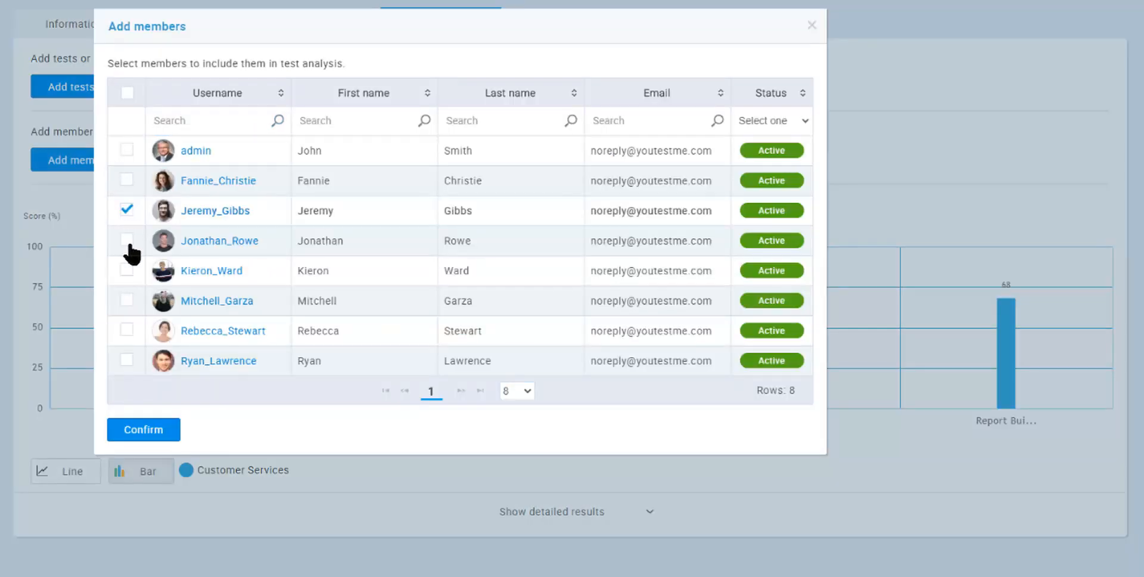
{"action": "left_click", "coordinate": [127, 240]}
{"action": "left_click", "coordinate": [143, 430]}
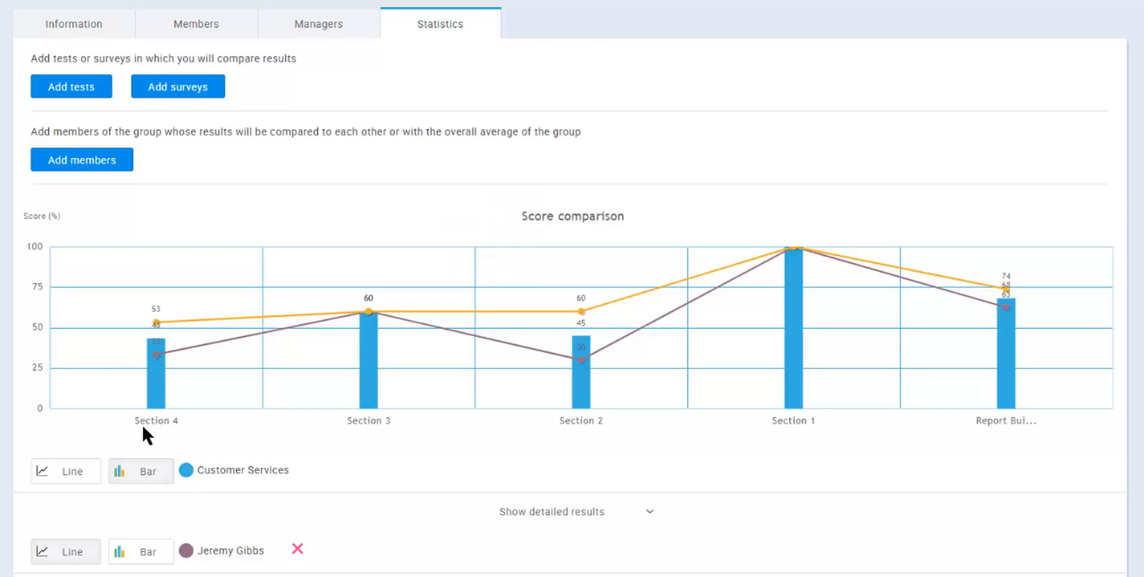
- Display the results of both added members as bars in the score comparison chart
{"action": "scroll", "coordinate": [205, 399], "scroll_direction": "down", "scroll_amount": 2}
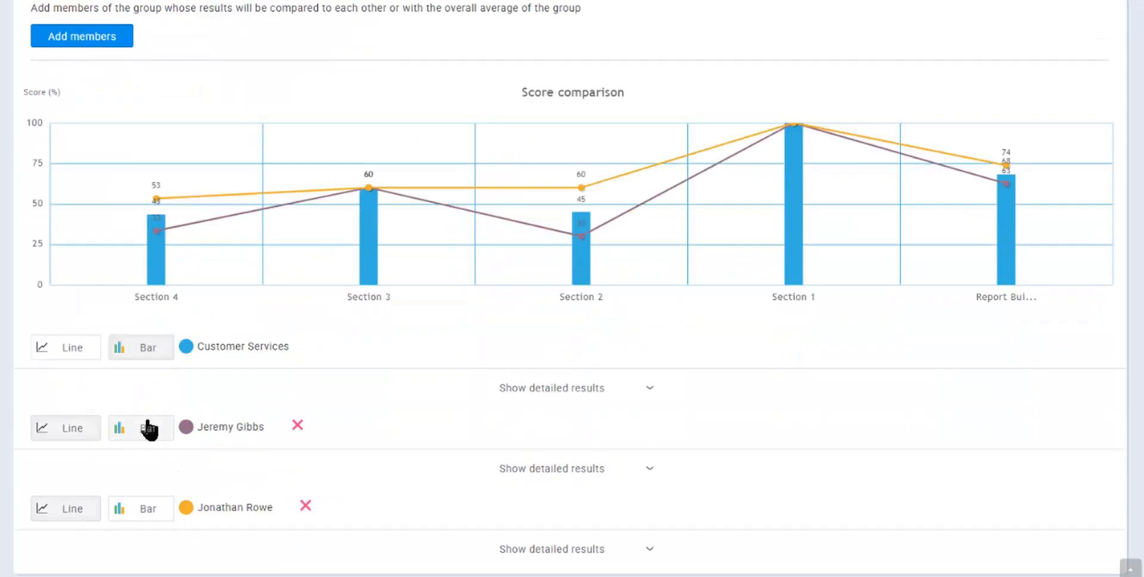
{"action": "left_click", "coordinate": [143, 428]}
{"action": "left_click", "coordinate": [148, 508]}
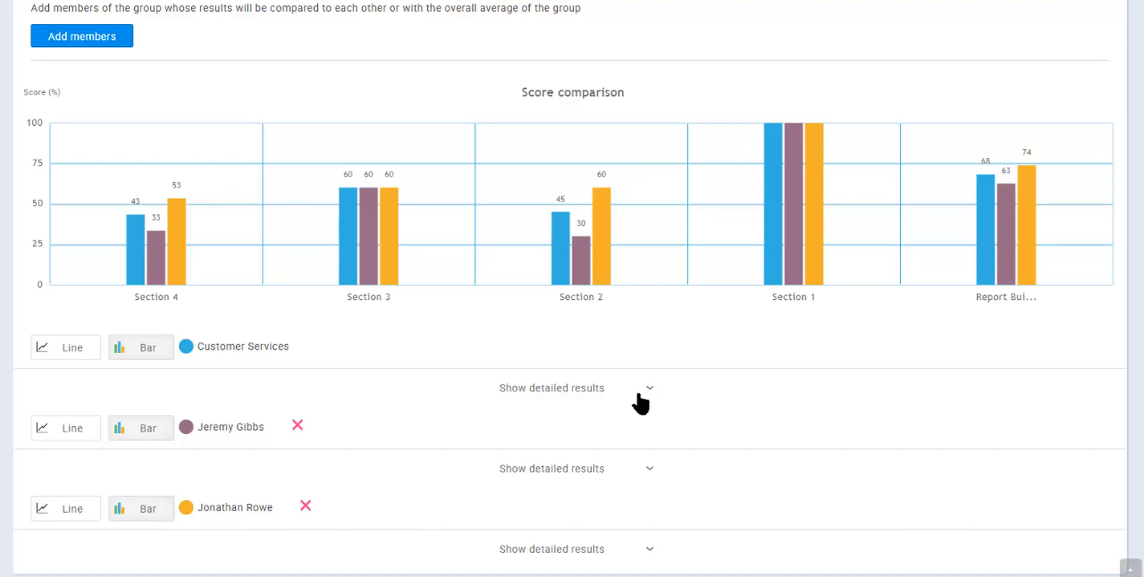
- Leave the Customer Services score comparison and open the Roles and Permissions page
{"action": "scroll", "coordinate": [672, 330], "scroll_direction": "up", "scroll_amount": 2}
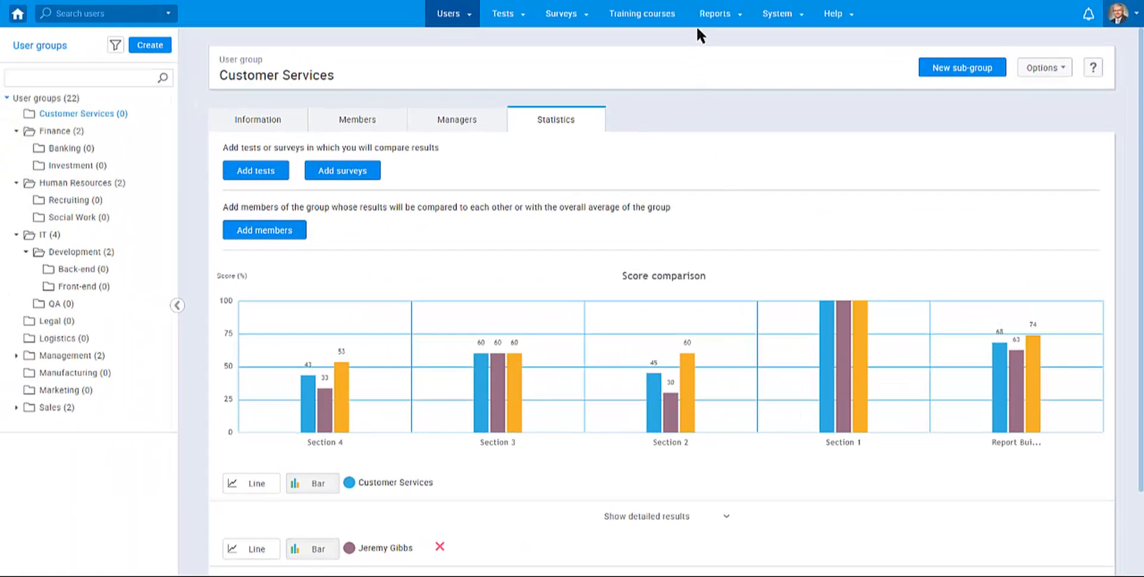
{"action": "left_click", "coordinate": [709, 21]}
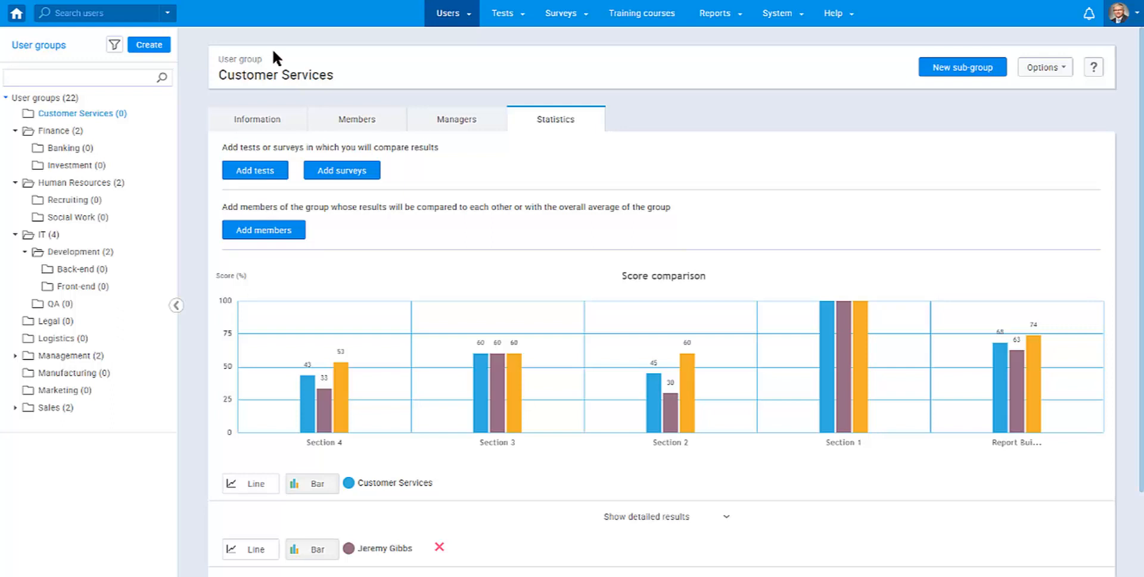
{"action": "left_click", "coordinate": [442, 19]}
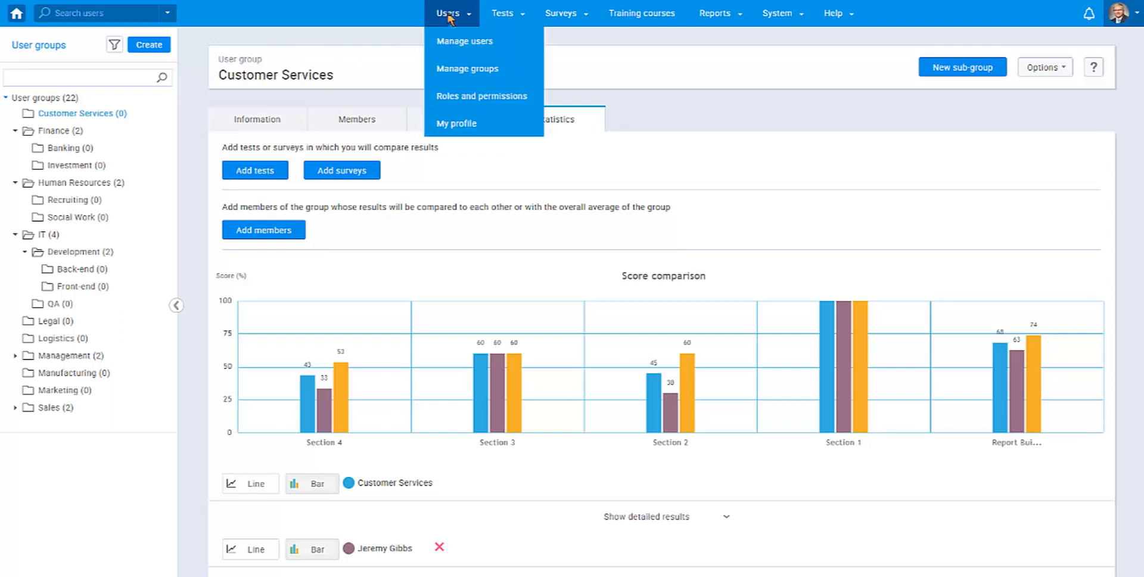
{"action": "left_click", "coordinate": [470, 99]}
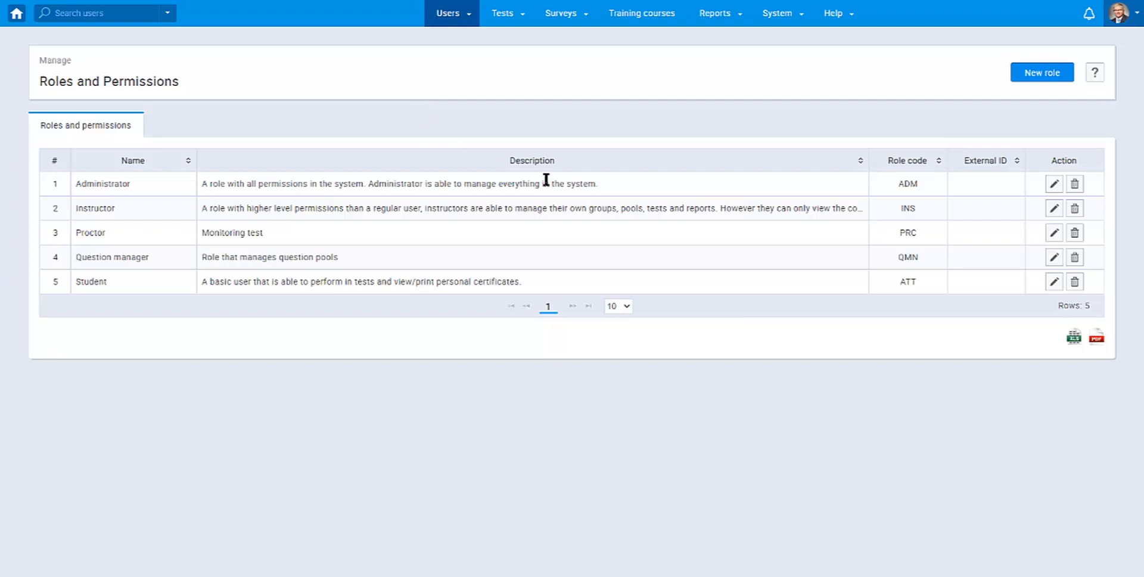
- Review all permissions of the Administrator role, from user to test permissions, and return to the list of roles
{"action": "left_click", "coordinate": [1054, 185]}
{"action": "scroll", "coordinate": [643, 219], "scroll_direction": "down", "scroll_amount": 6}
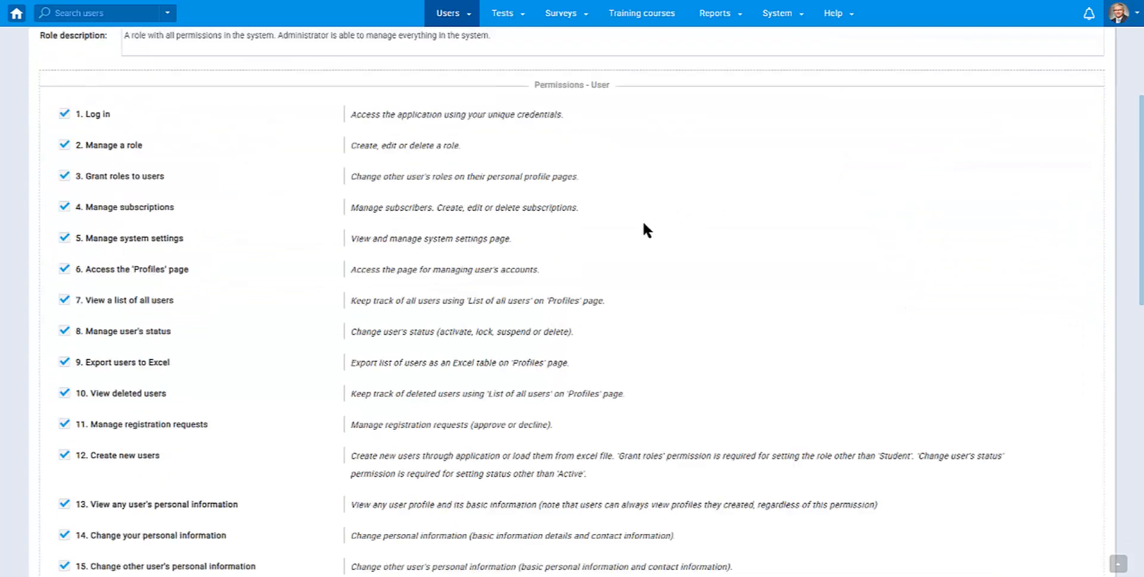
{"action": "scroll", "coordinate": [655, 231], "scroll_direction": "down", "scroll_amount": 6}
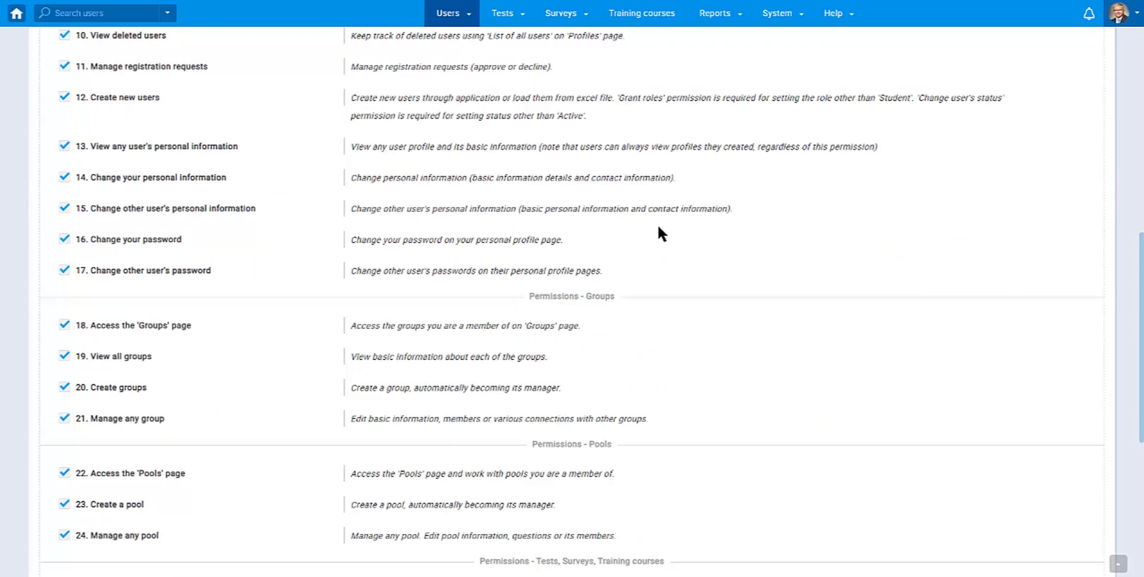
{"action": "scroll", "coordinate": [658, 234], "scroll_direction": "down", "scroll_amount": 3}
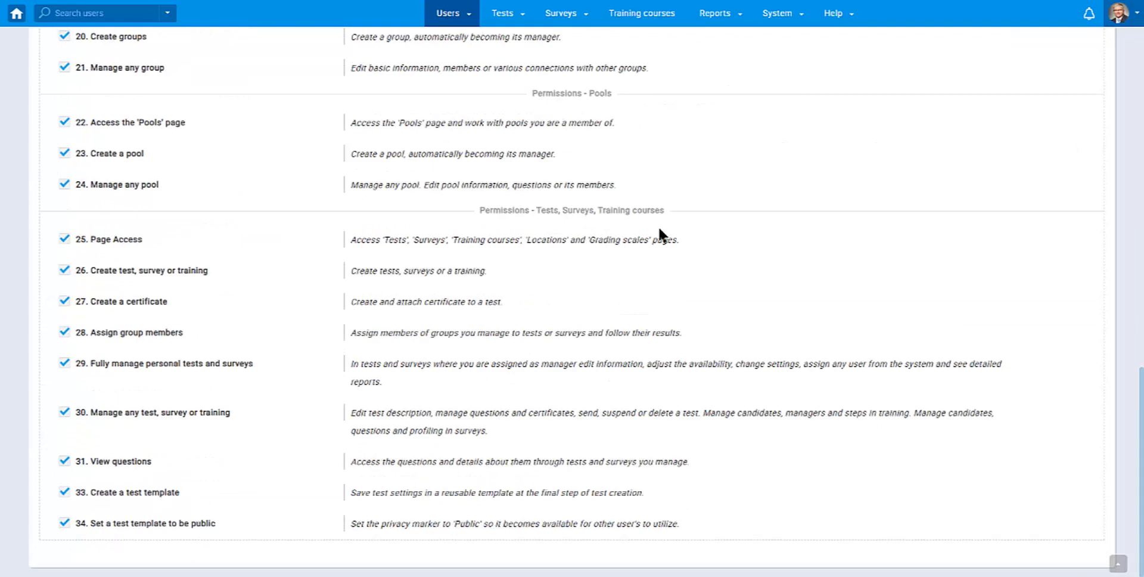
{"action": "scroll", "coordinate": [659, 230], "scroll_direction": "up", "scroll_amount": 6}
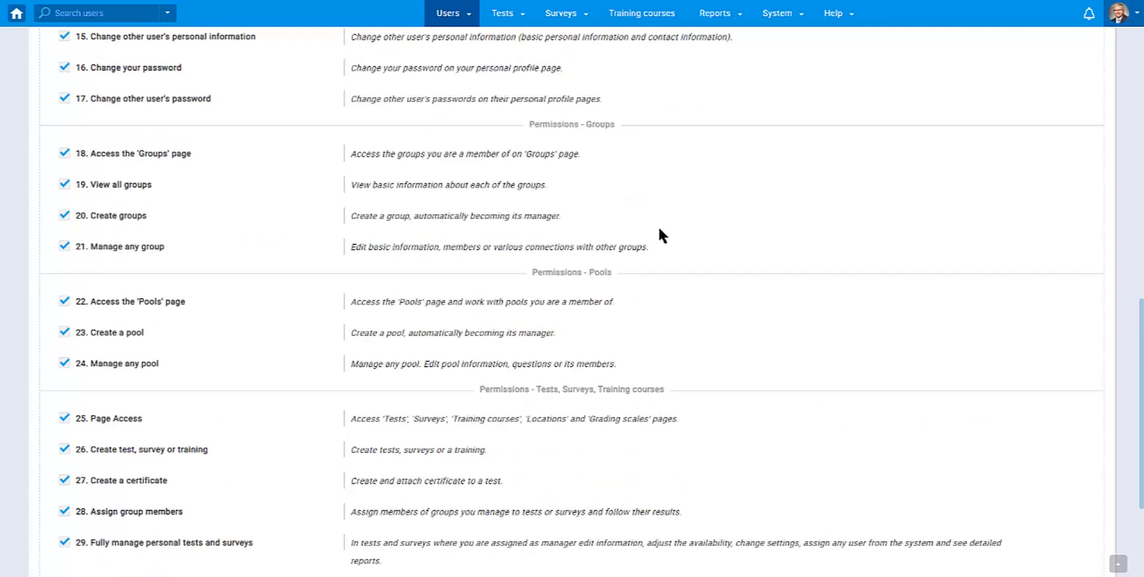
{"action": "scroll", "coordinate": [659, 230], "scroll_direction": "up", "scroll_amount": 5}
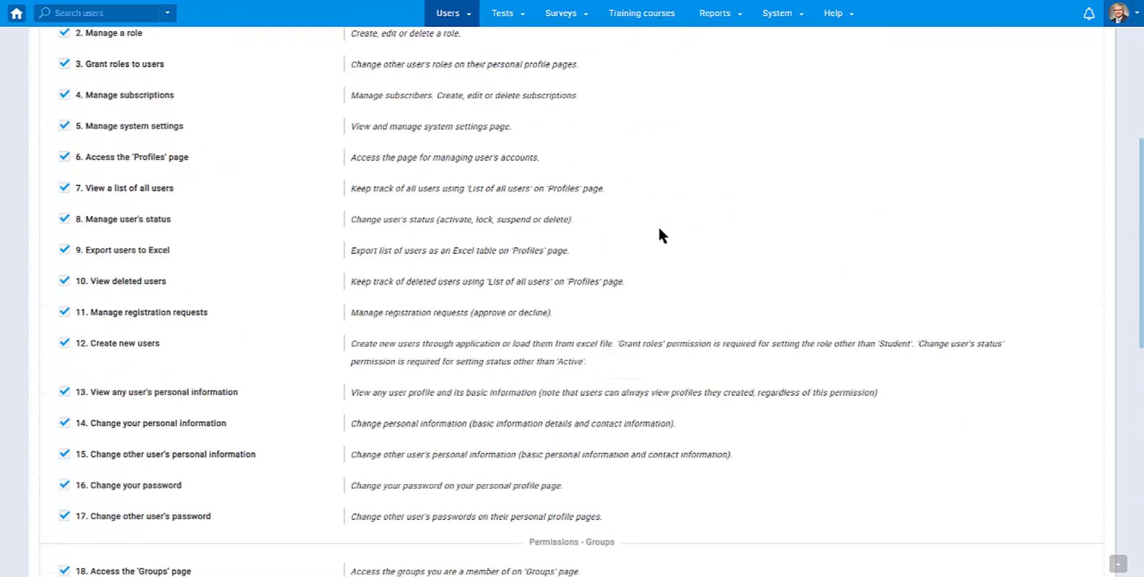
{"action": "scroll", "coordinate": [659, 229], "scroll_direction": "up", "scroll_amount": 4}
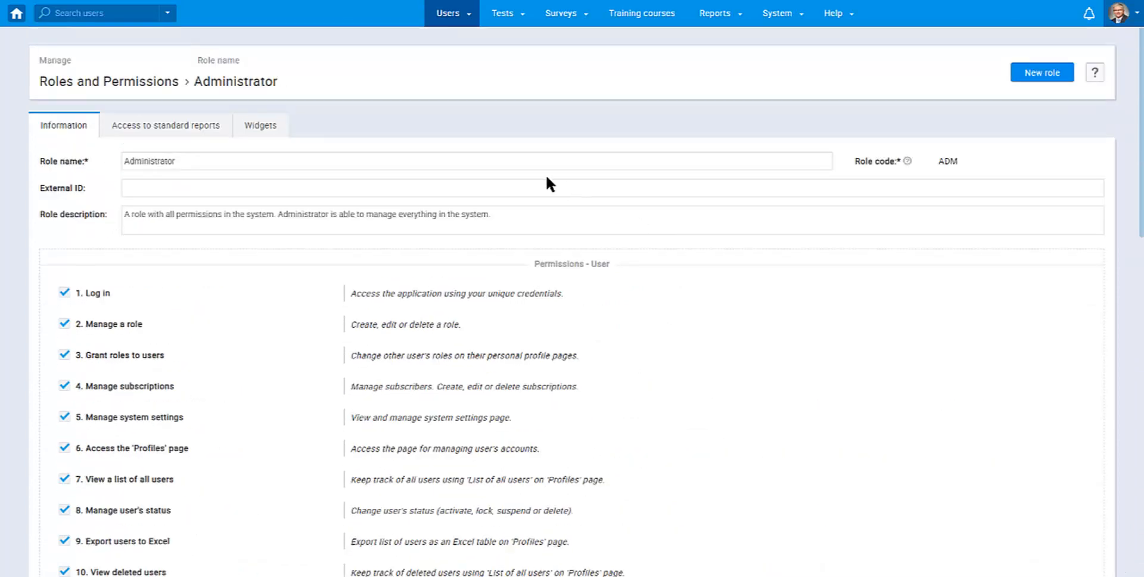
{"action": "left_click", "coordinate": [146, 84]}
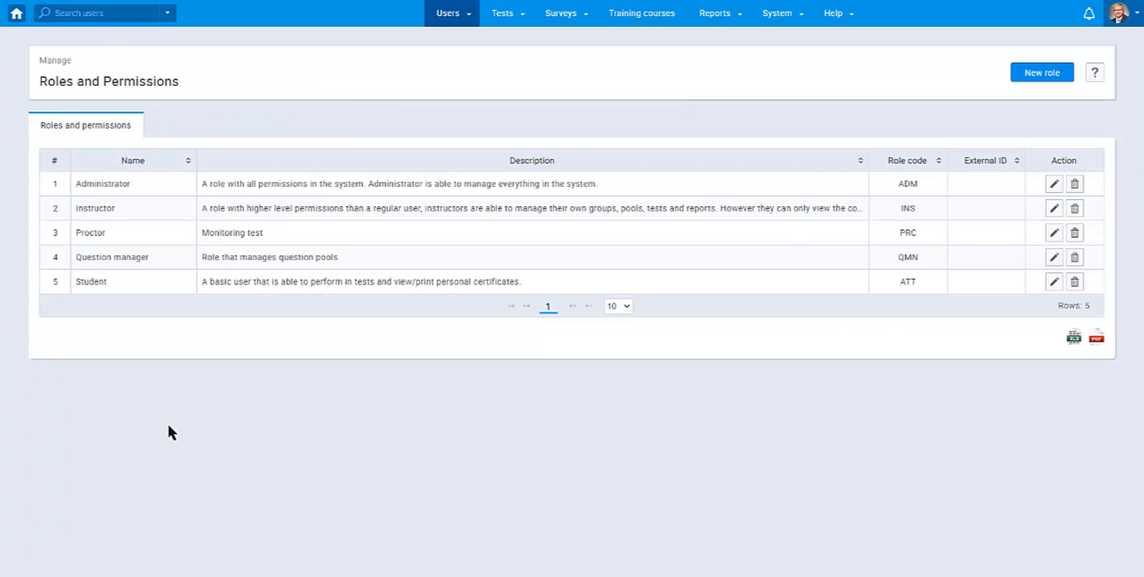
- Open the Question manager role and review its user, group and pool permissions
{"action": "left_click", "coordinate": [1053, 257]}
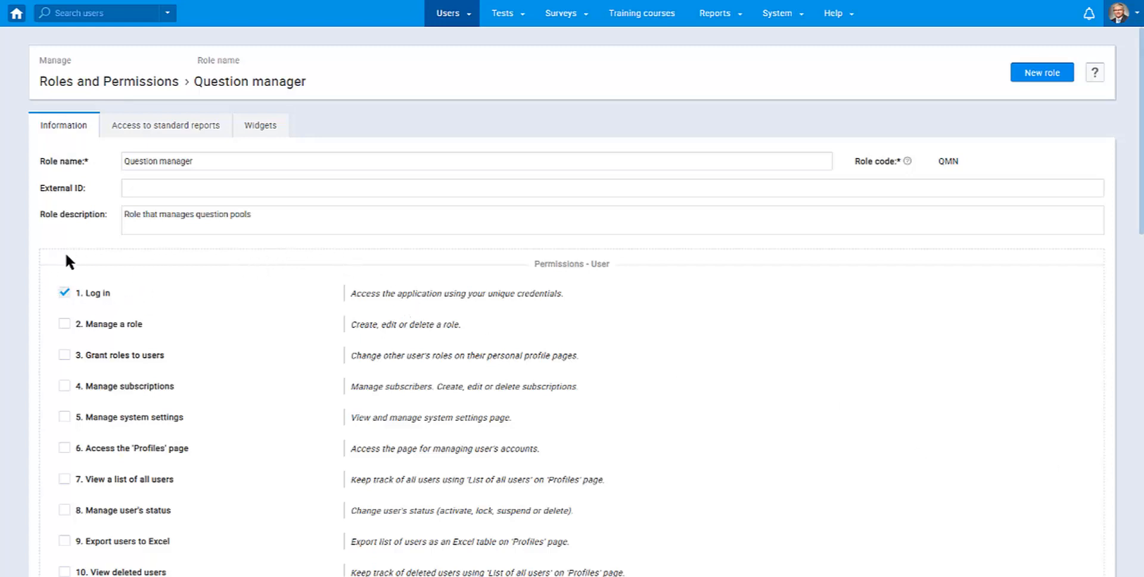
{"action": "scroll", "coordinate": [227, 309], "scroll_direction": "down", "scroll_amount": 3}
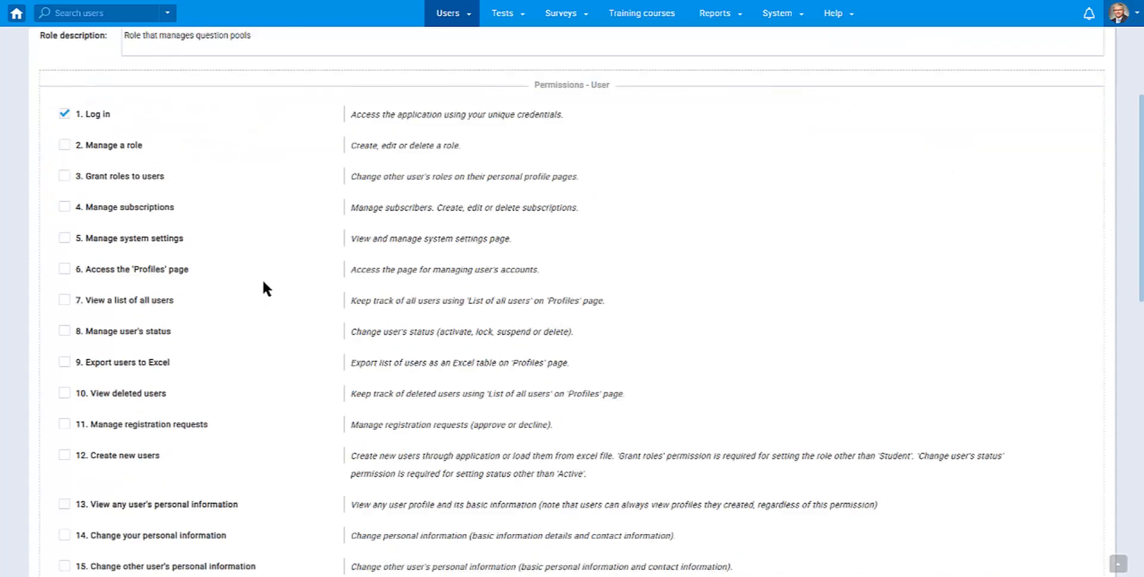
{"action": "scroll", "coordinate": [222, 376], "scroll_direction": "down", "scroll_amount": 2}
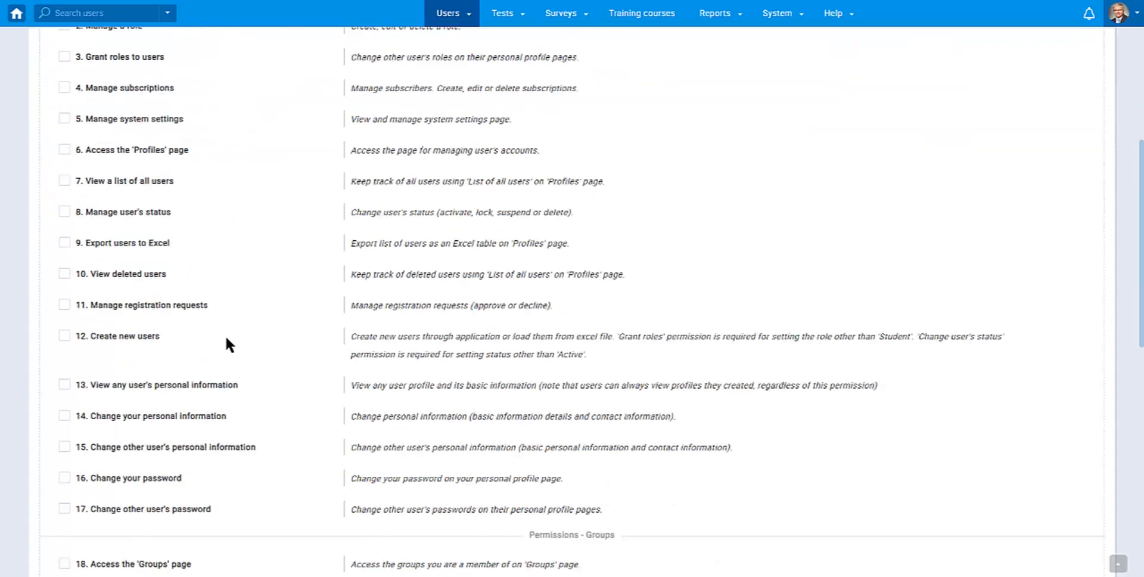
{"action": "scroll", "coordinate": [272, 409], "scroll_direction": "down", "scroll_amount": 3}
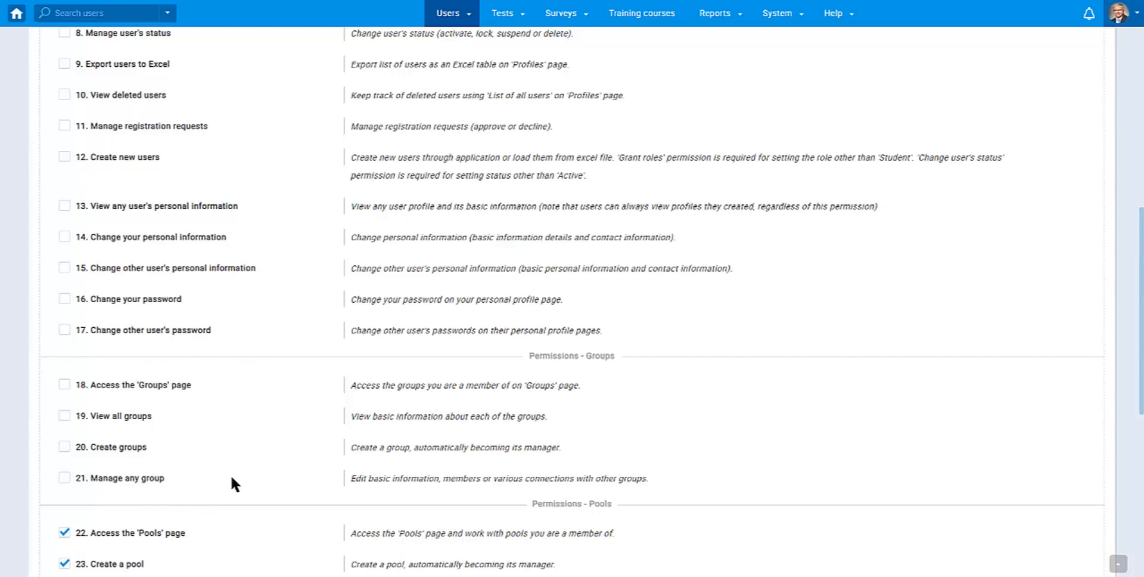
{"action": "scroll", "coordinate": [73, 376], "scroll_direction": "down", "scroll_amount": 2}
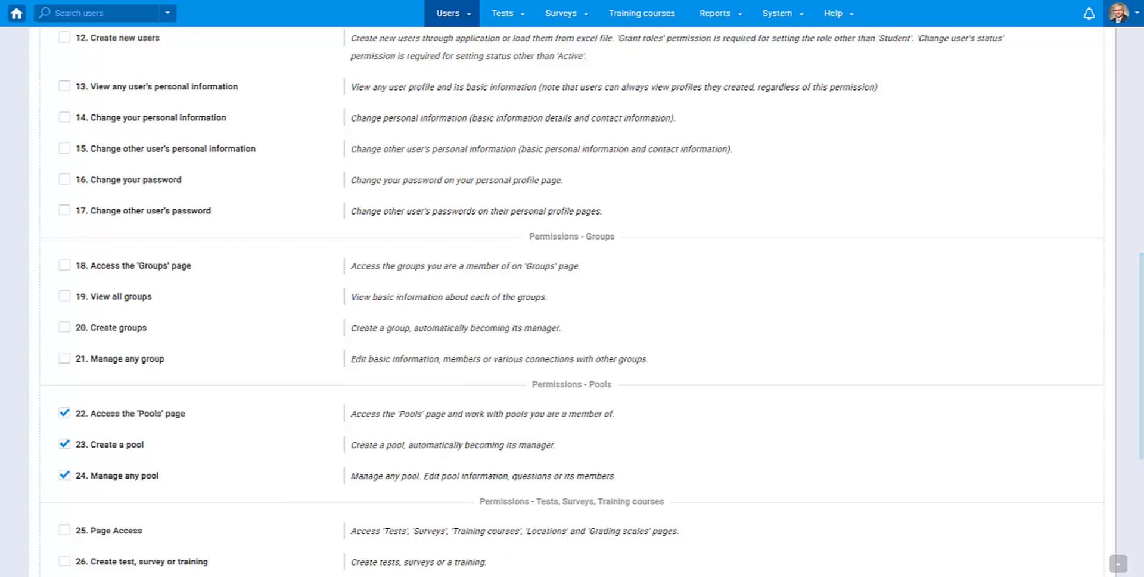
{"action": "scroll", "coordinate": [260, 491], "scroll_direction": "down", "scroll_amount": 1}
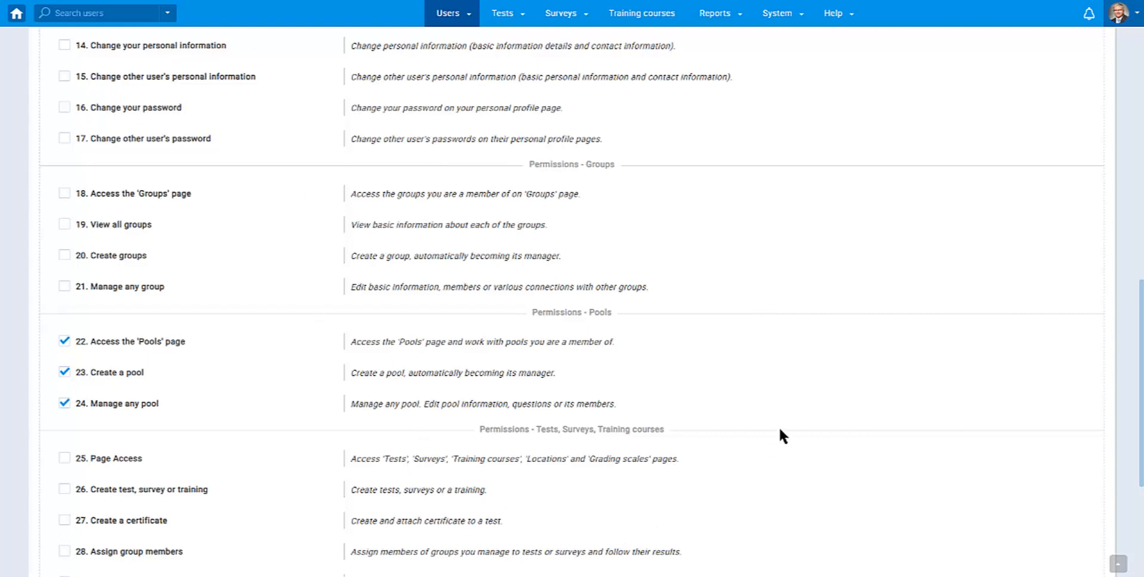
- Go to the question pools and expand Digital Marketing, Economics, Finance, Insurance, IT and its Database Development pool to view their sub-pools
{"action": "left_click", "coordinate": [501, 18]}
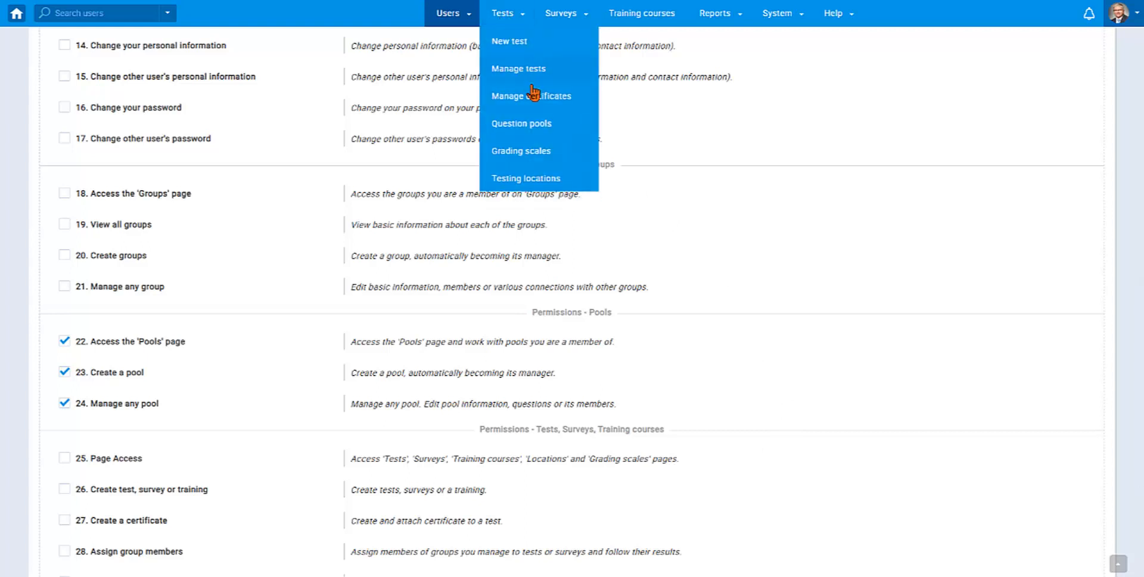
{"action": "left_click", "coordinate": [540, 128]}
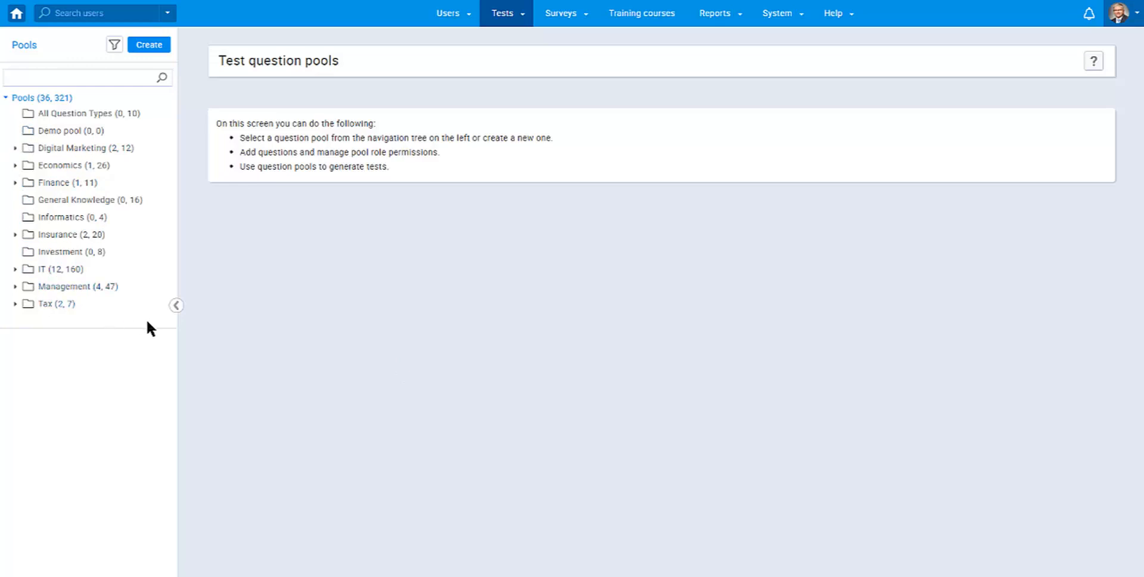
{"action": "left_click", "coordinate": [14, 148]}
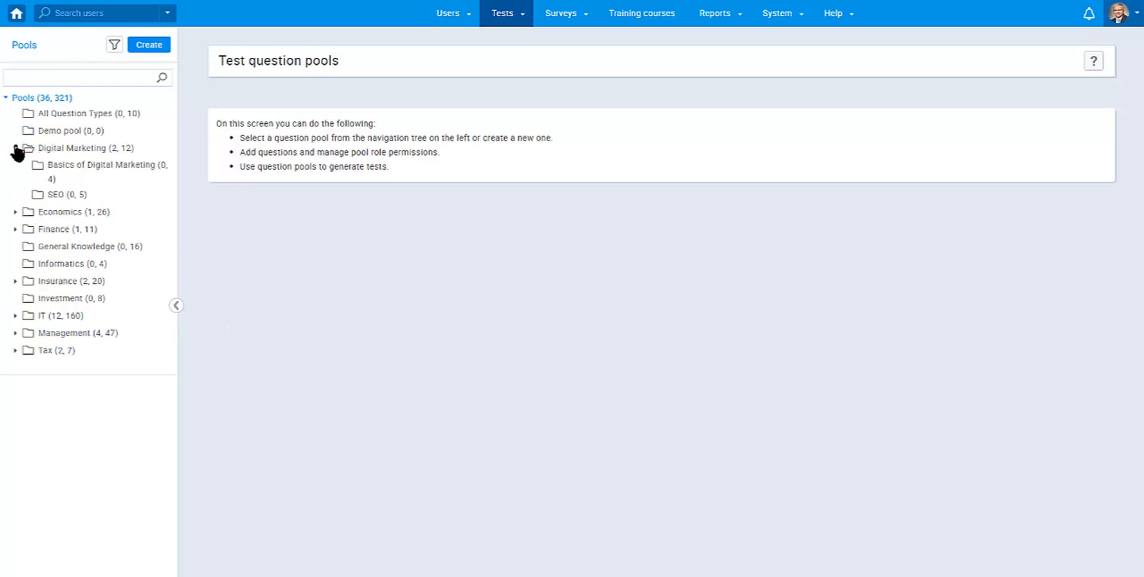
{"action": "left_click", "coordinate": [16, 211]}
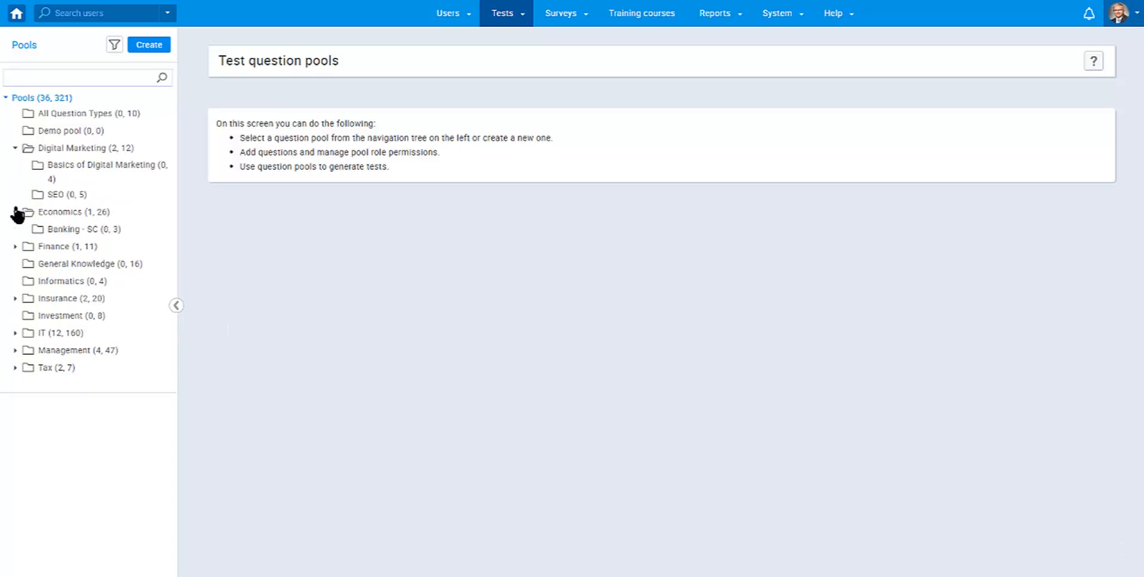
{"action": "left_click", "coordinate": [15, 246]}
{"action": "left_click", "coordinate": [15, 315]}
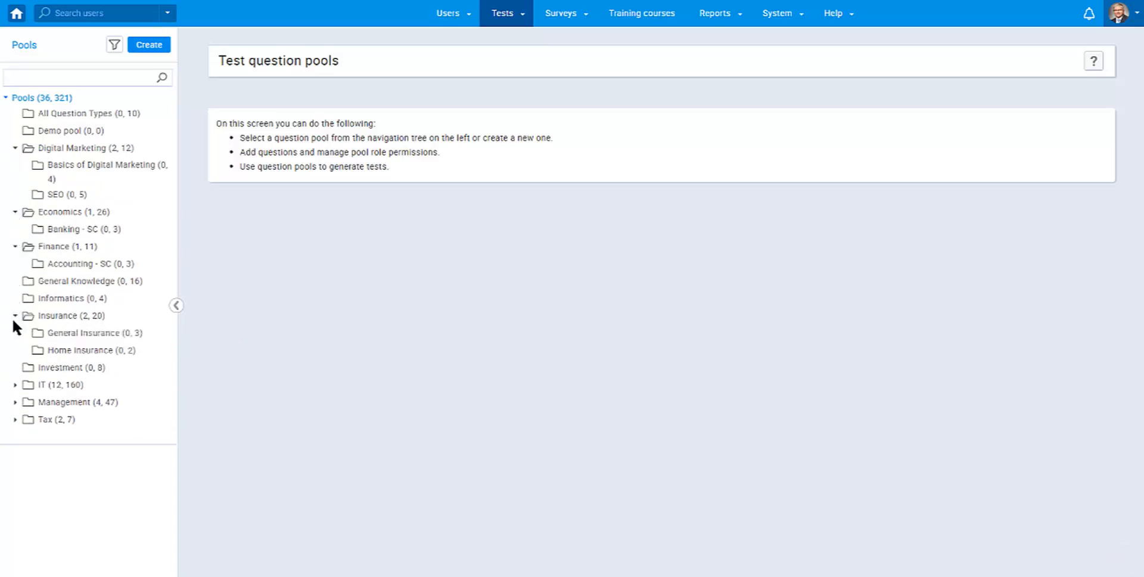
{"action": "left_click", "coordinate": [15, 386]}
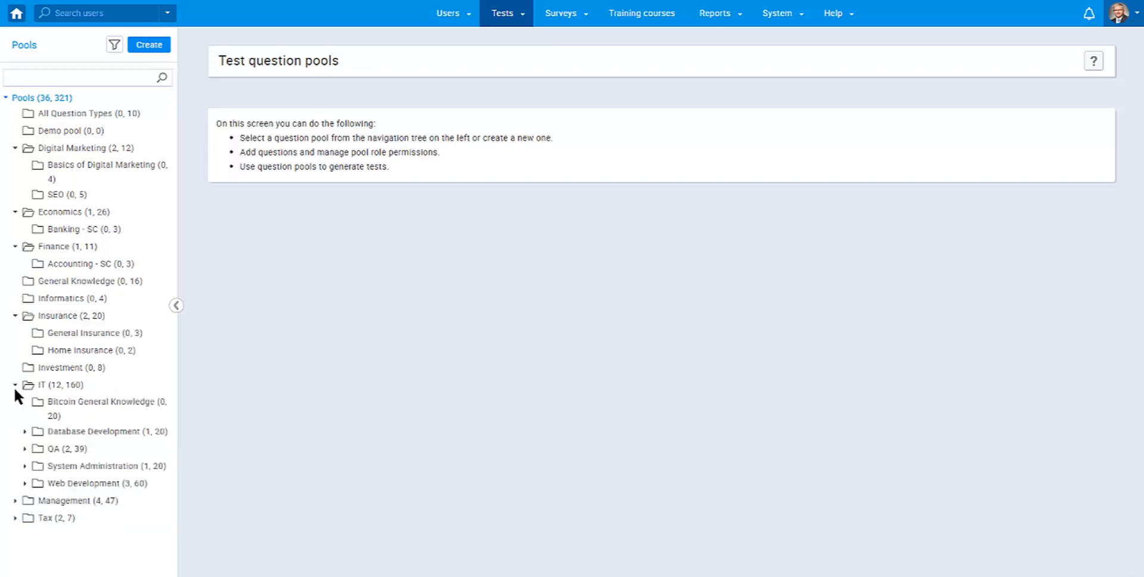
{"action": "left_click", "coordinate": [24, 431]}
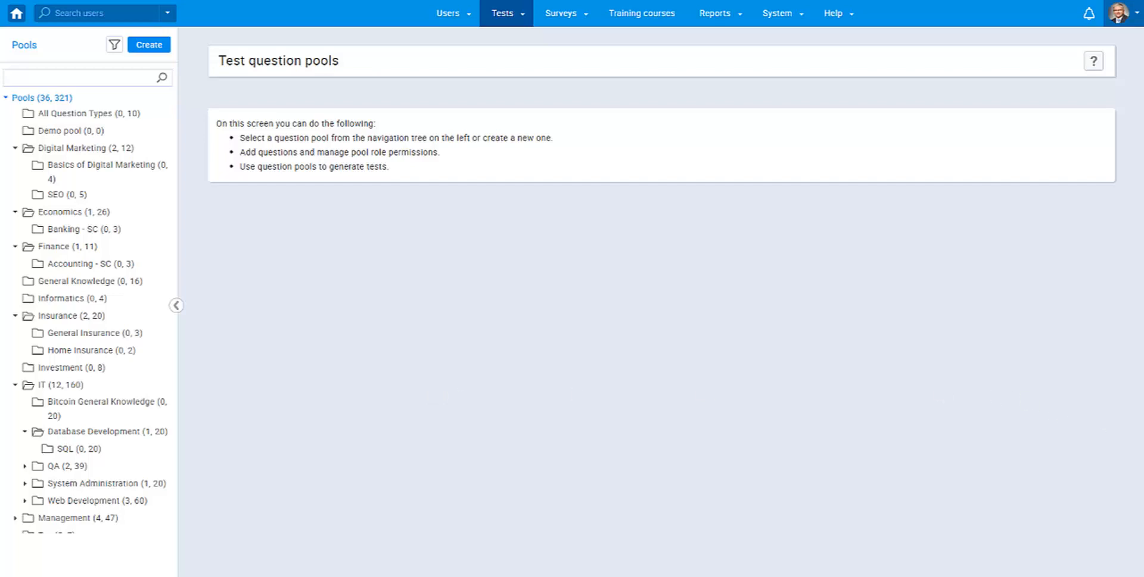
- Open the All Question Types pool and review its list of questions
{"action": "left_click", "coordinate": [107, 114]}
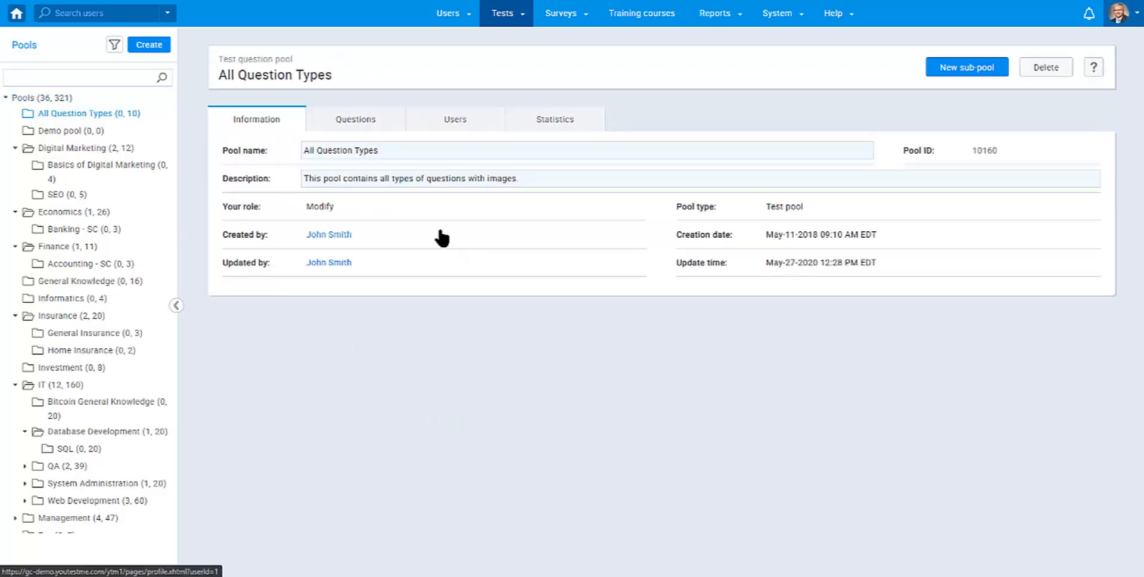
{"action": "left_click", "coordinate": [367, 115]}
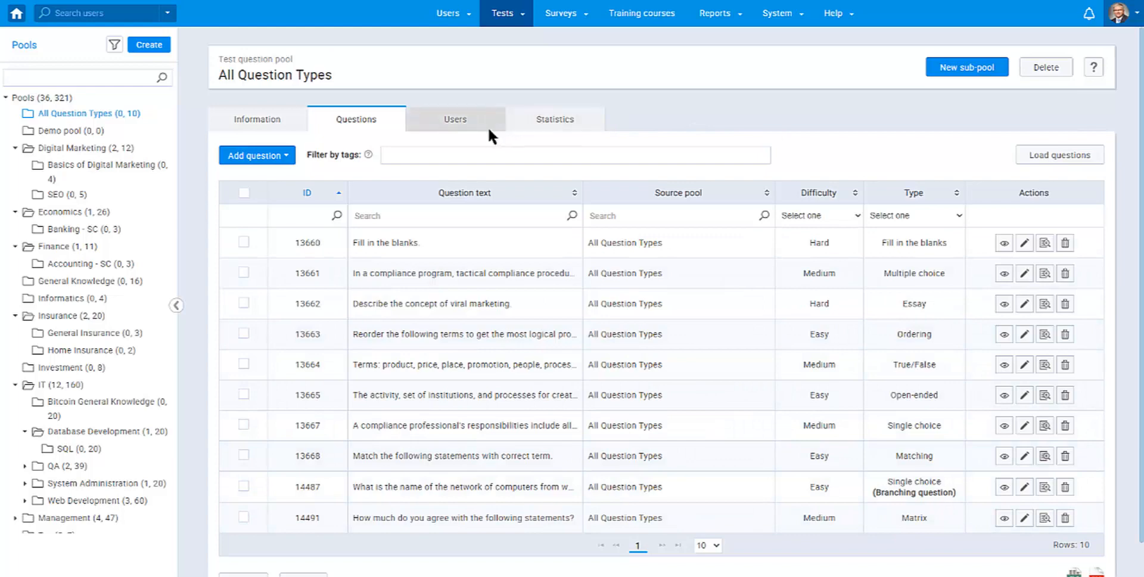
{"action": "scroll", "coordinate": [489, 131], "scroll_direction": "down", "scroll_amount": 1}
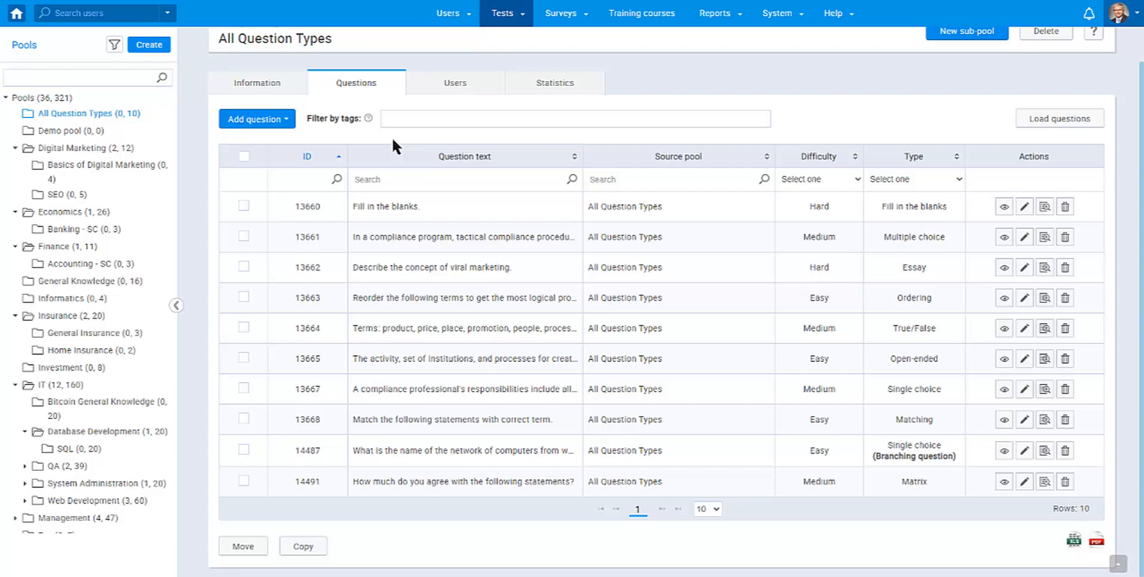
- Preview the question types available for adding to the pool, from single choice to open-ended, without adding a question
{"action": "left_click", "coordinate": [289, 122]}
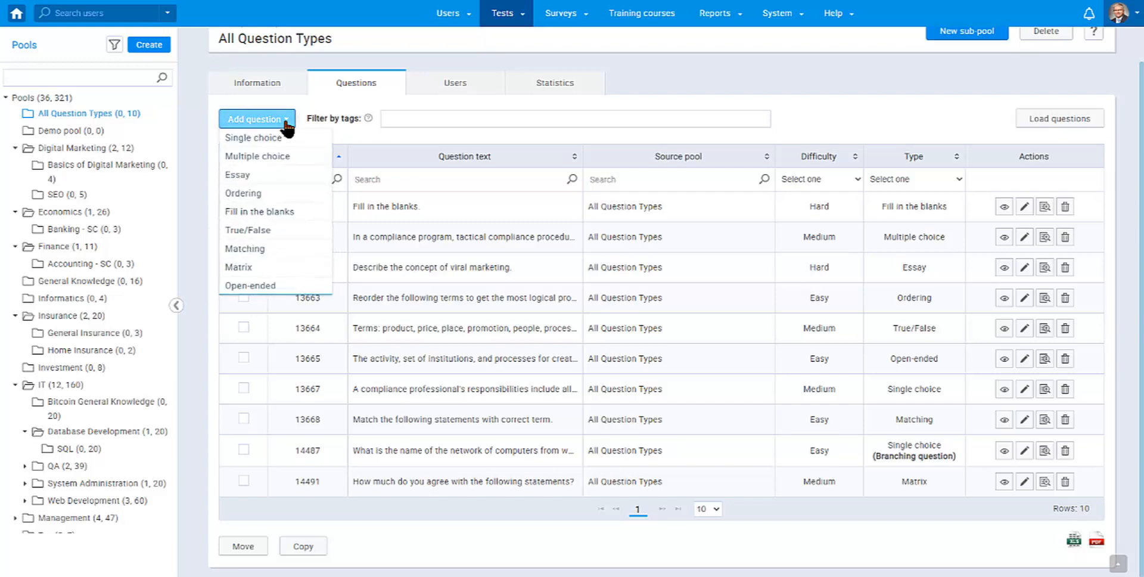
{"action": "mouse_move", "coordinate": [296, 137]}
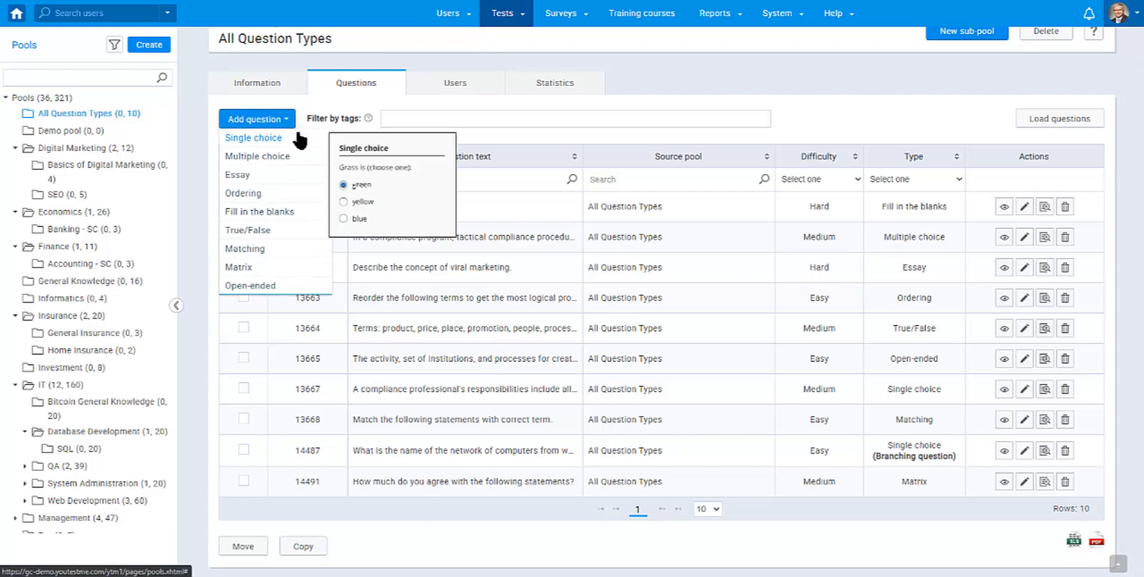
{"action": "mouse_move", "coordinate": [311, 160]}
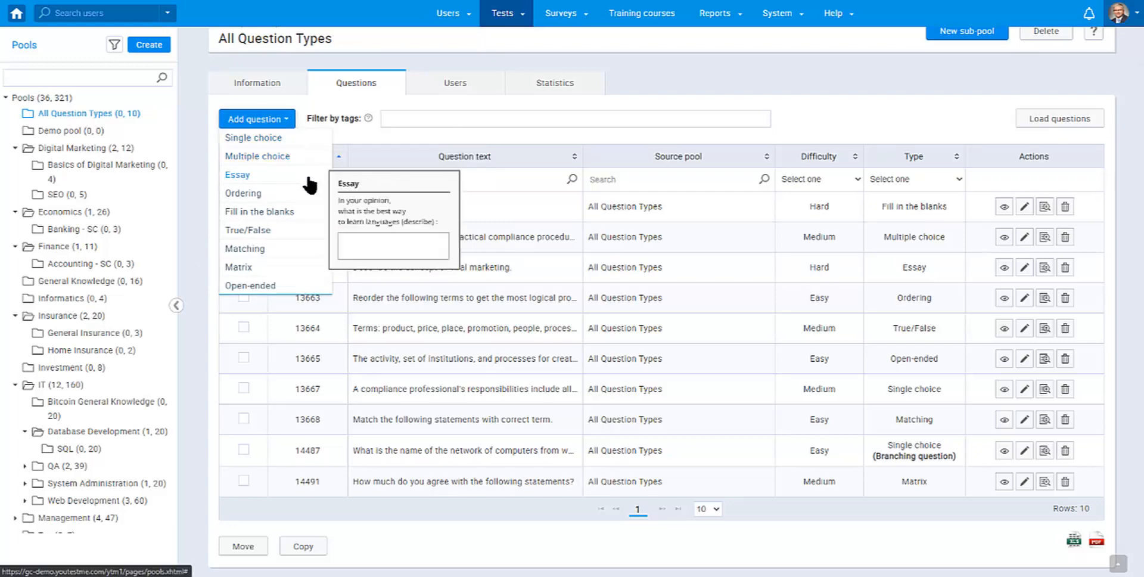
{"action": "mouse_move", "coordinate": [321, 217]}
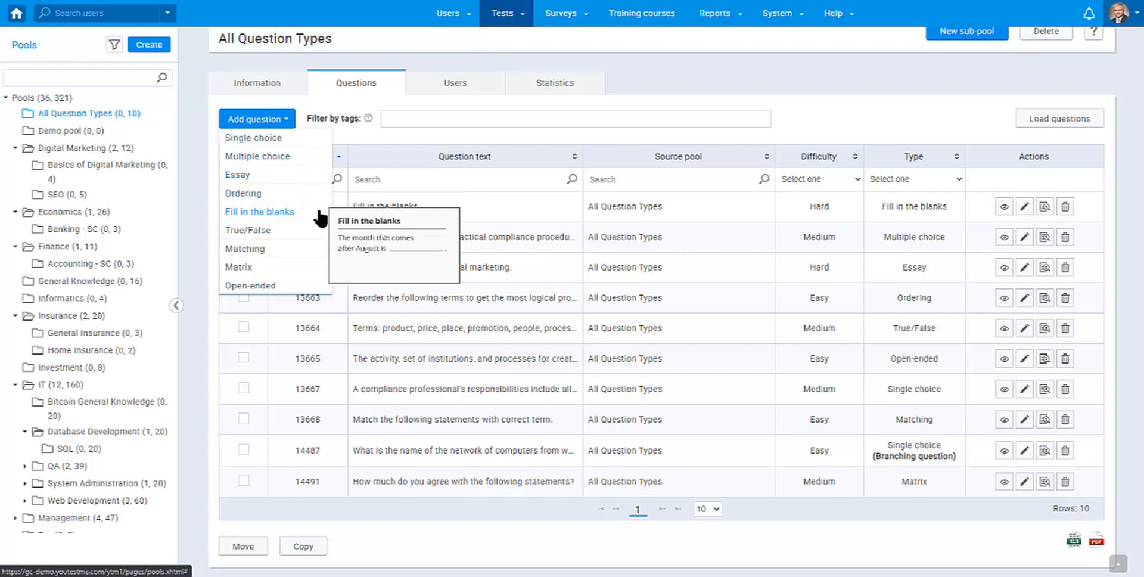
{"action": "mouse_move", "coordinate": [317, 235]}
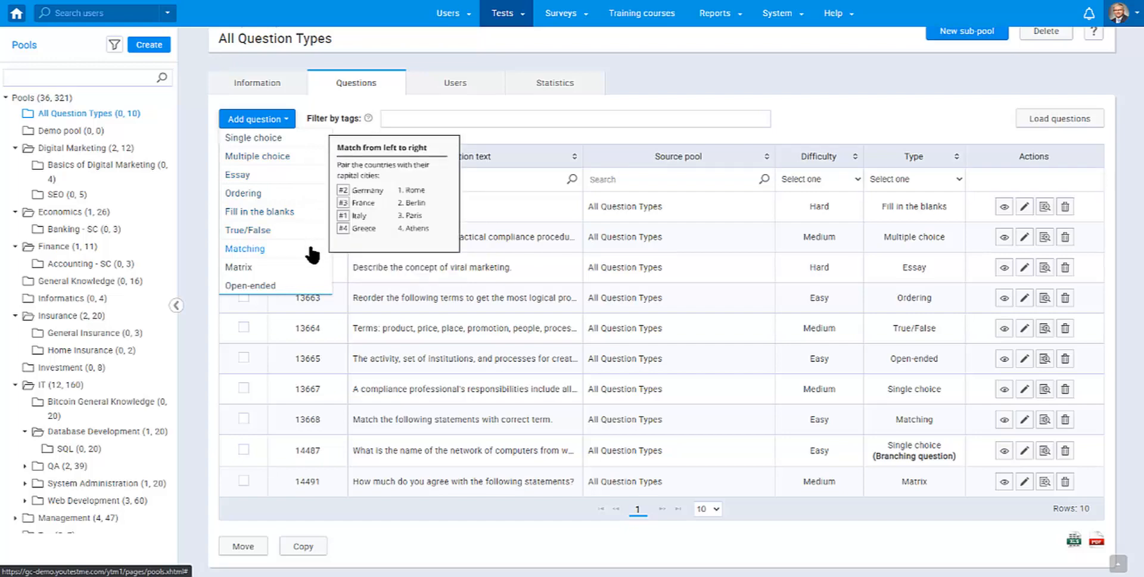
{"action": "mouse_move", "coordinate": [306, 268]}
{"action": "mouse_move", "coordinate": [311, 288]}
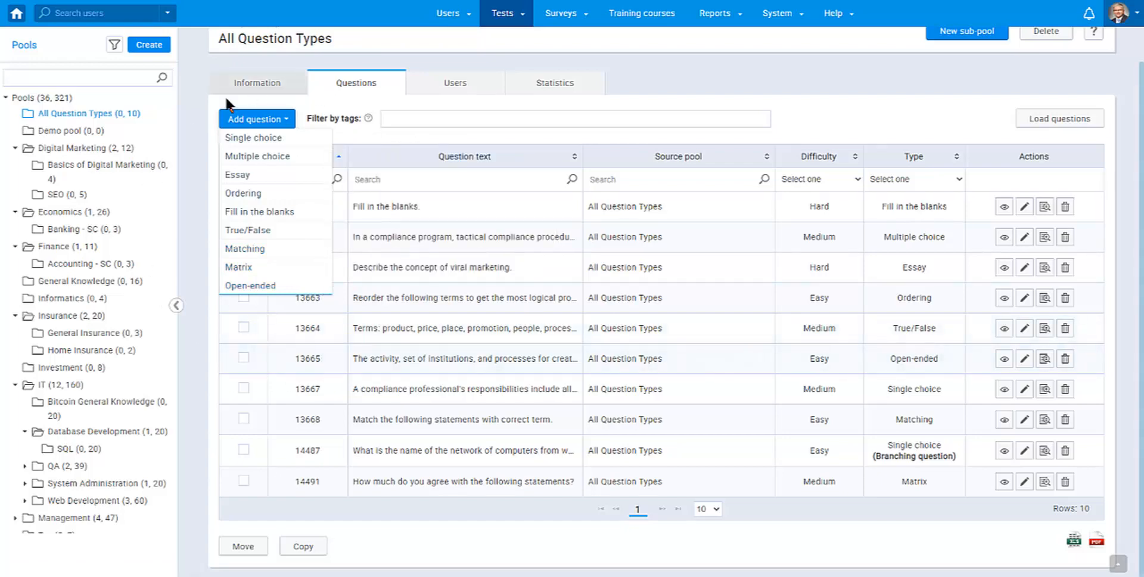
{"action": "mouse_move", "coordinate": [314, 180]}
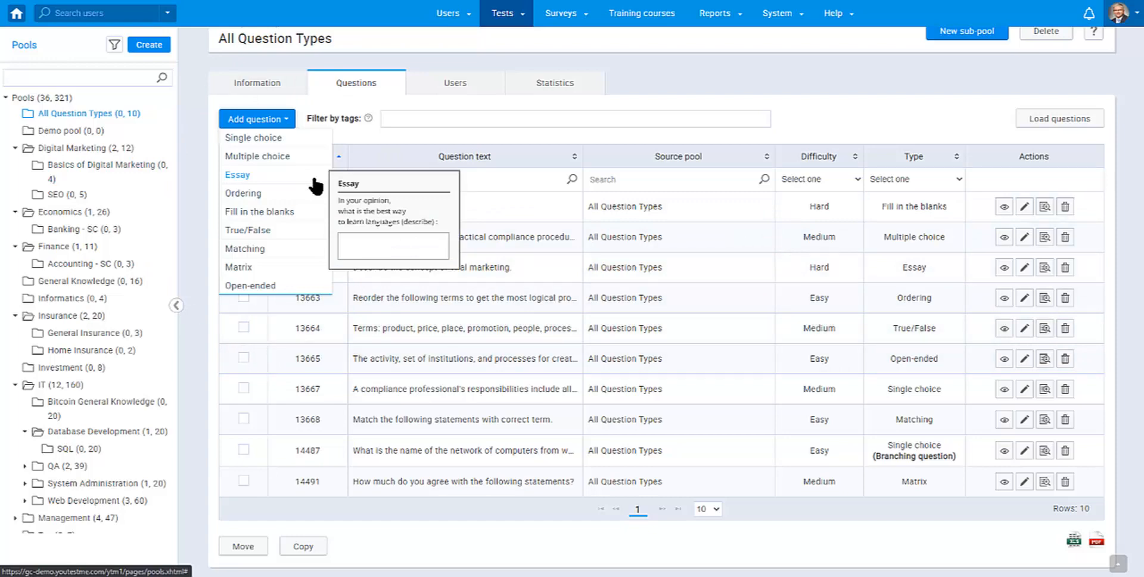
{"action": "left_click", "coordinate": [292, 119]}
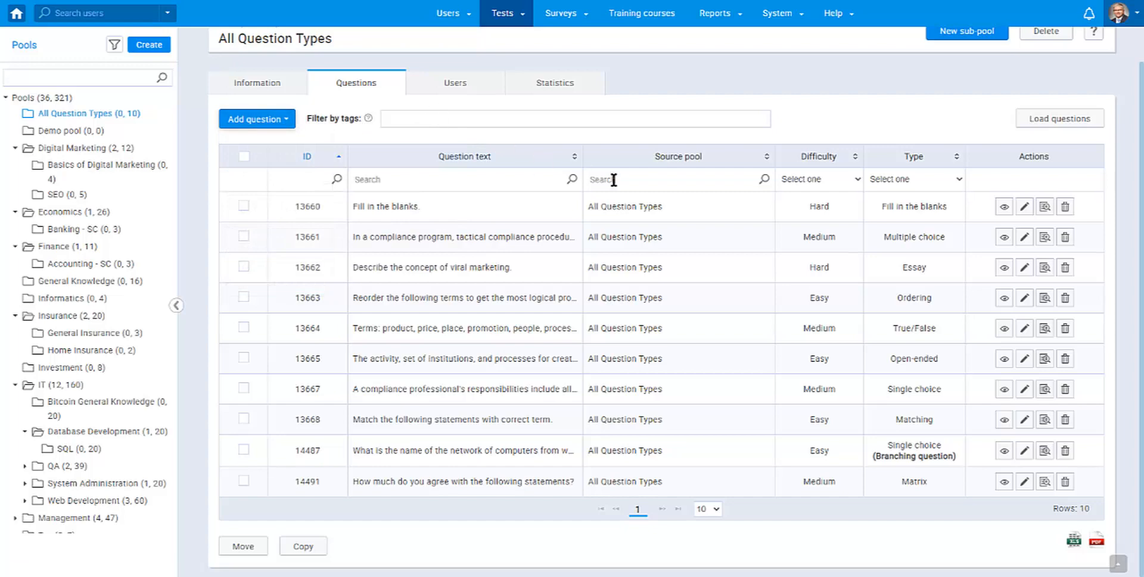
- Open the multiple choice compliance question for editing and review its settings, question text, answers, points, duration and difficulty levels
{"action": "left_click", "coordinate": [1025, 239]}
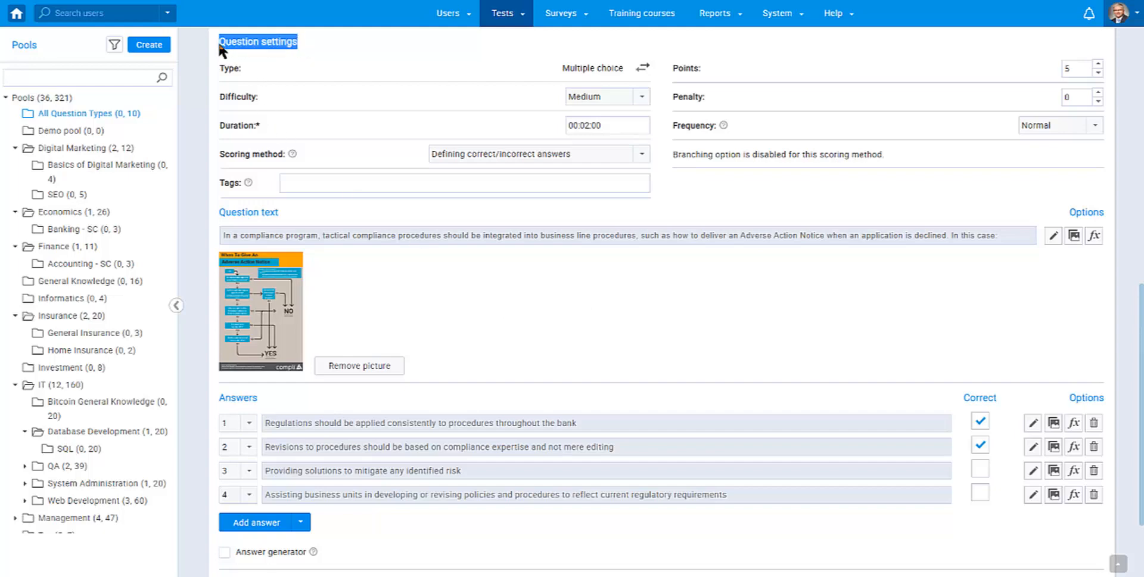
{"action": "left_click_drag", "start_coordinate": [279, 210], "coordinate": [218, 213]}
{"action": "left_click_drag", "start_coordinate": [257, 396], "coordinate": [219, 400]}
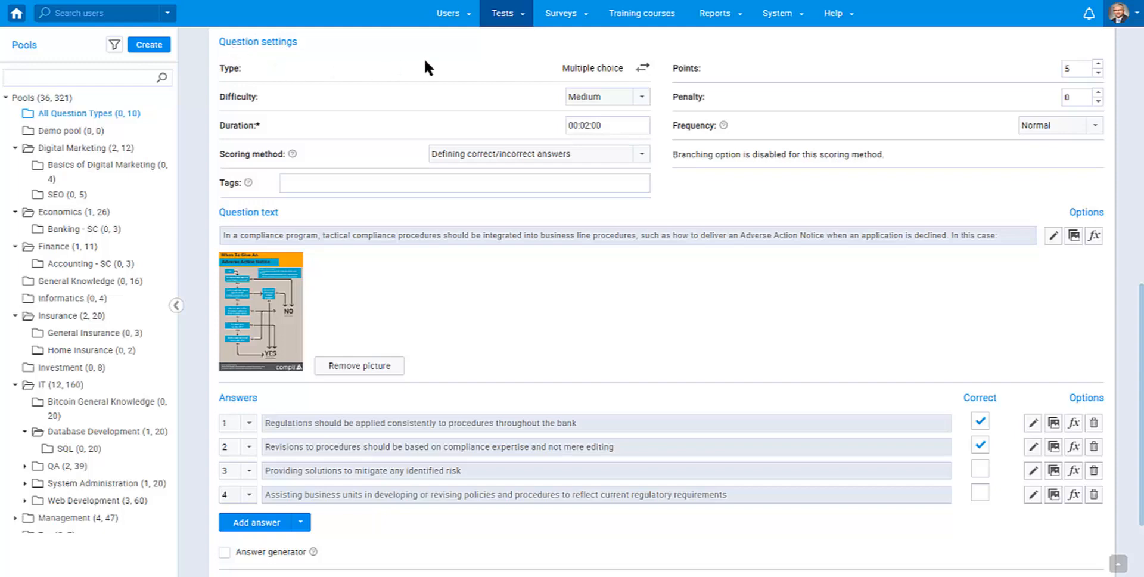
{"action": "left_click", "coordinate": [1077, 70]}
{"action": "left_click", "coordinate": [968, 63]}
{"action": "left_click", "coordinate": [625, 125]}
{"action": "left_click", "coordinate": [525, 114]}
{"action": "left_click", "coordinate": [637, 100]}
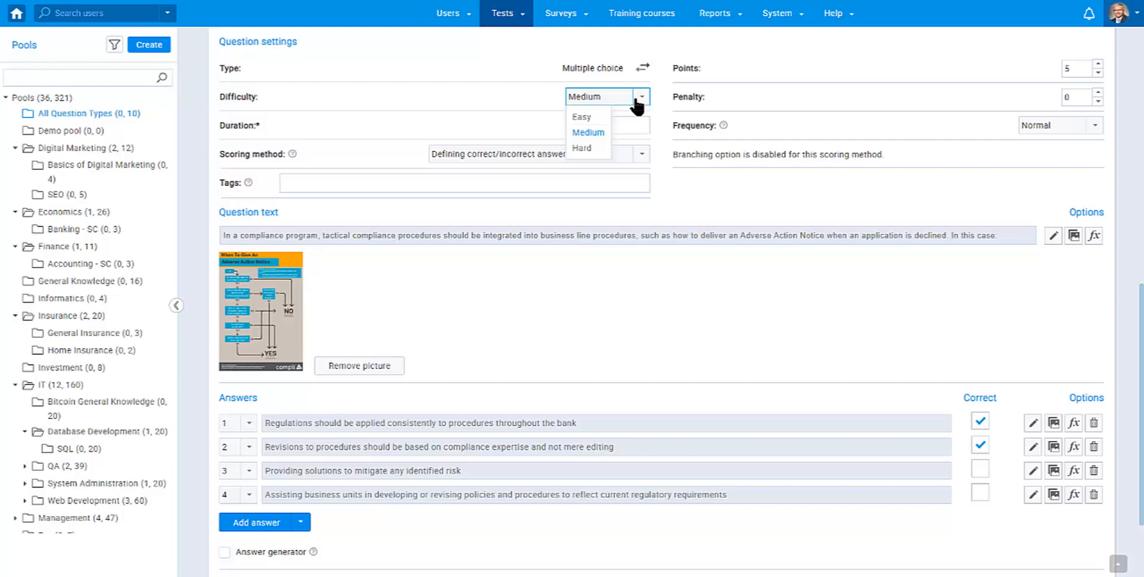
{"action": "left_click", "coordinate": [637, 101]}
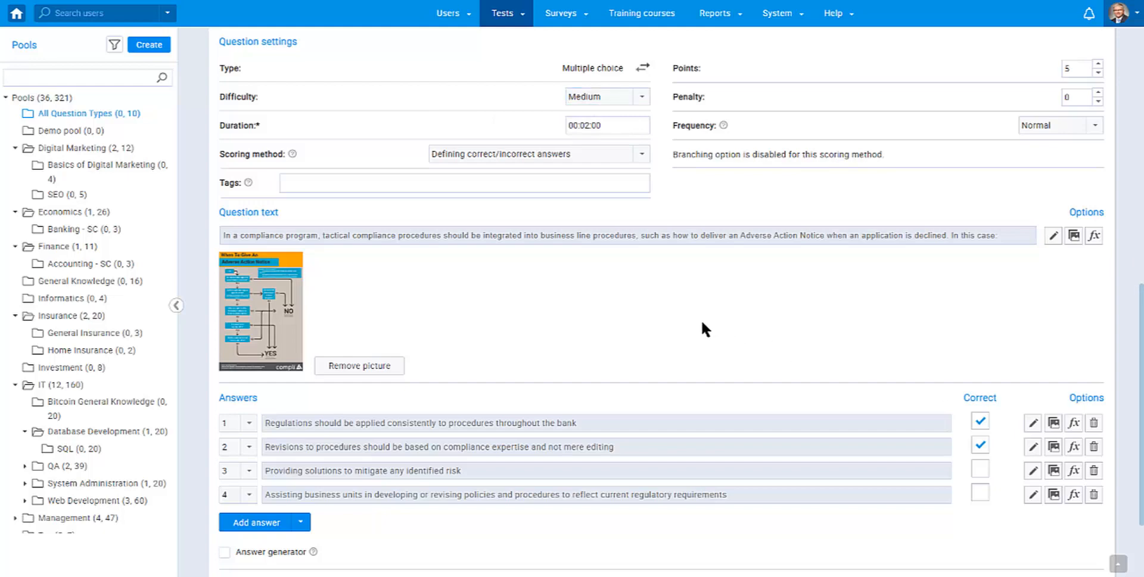
- Set the scoring method to By answer weight and give the four answers weights of 5, 2, -1 and -2
{"action": "left_click", "coordinate": [642, 155]}
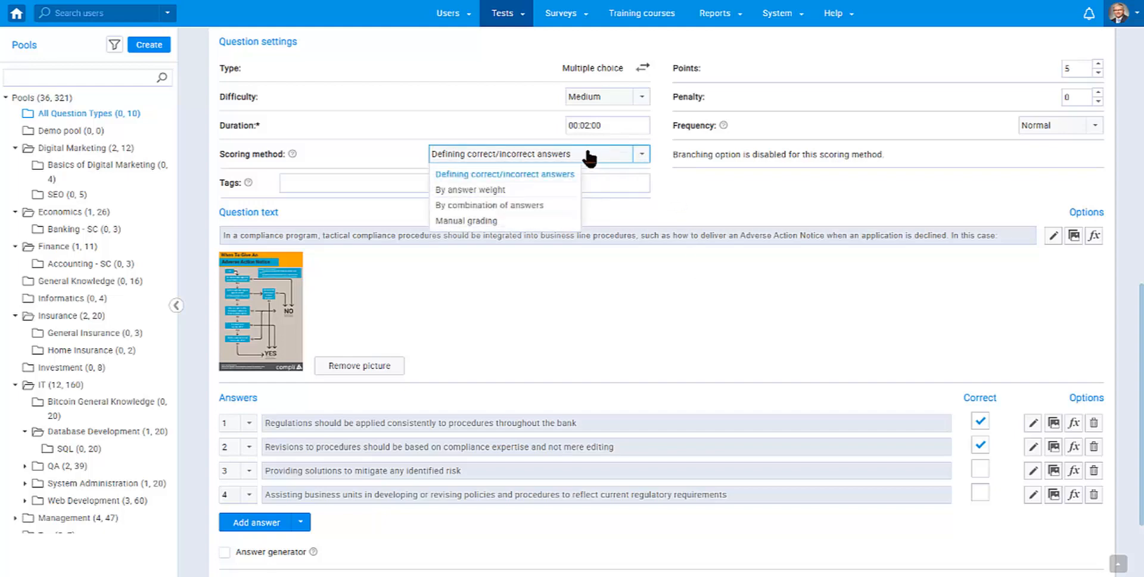
{"action": "left_click", "coordinate": [484, 191]}
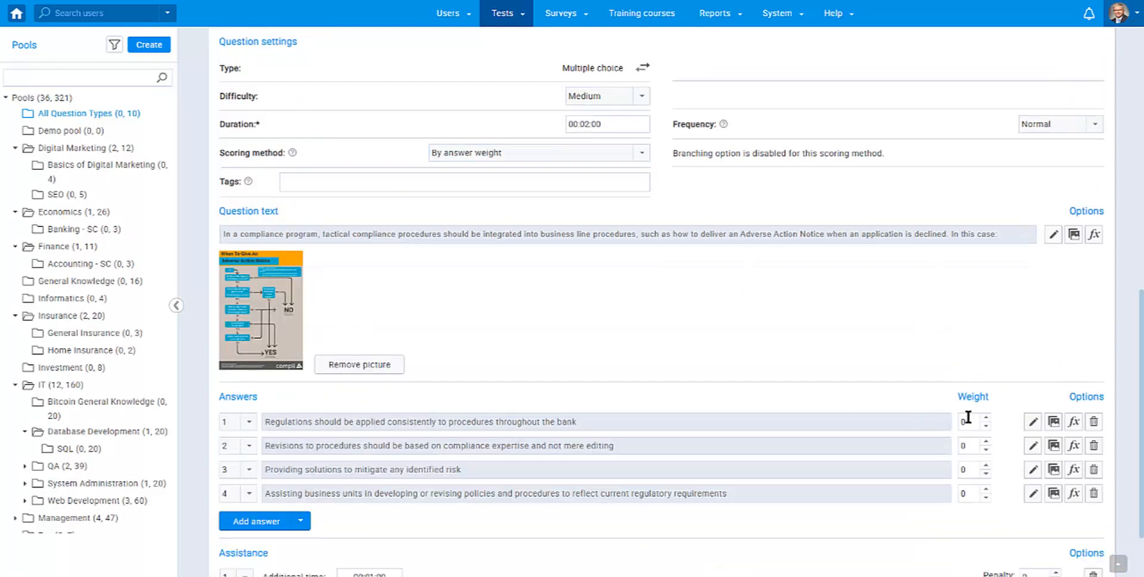
{"action": "left_click", "coordinate": [967, 421]}
{"action": "type", "text": "5"}
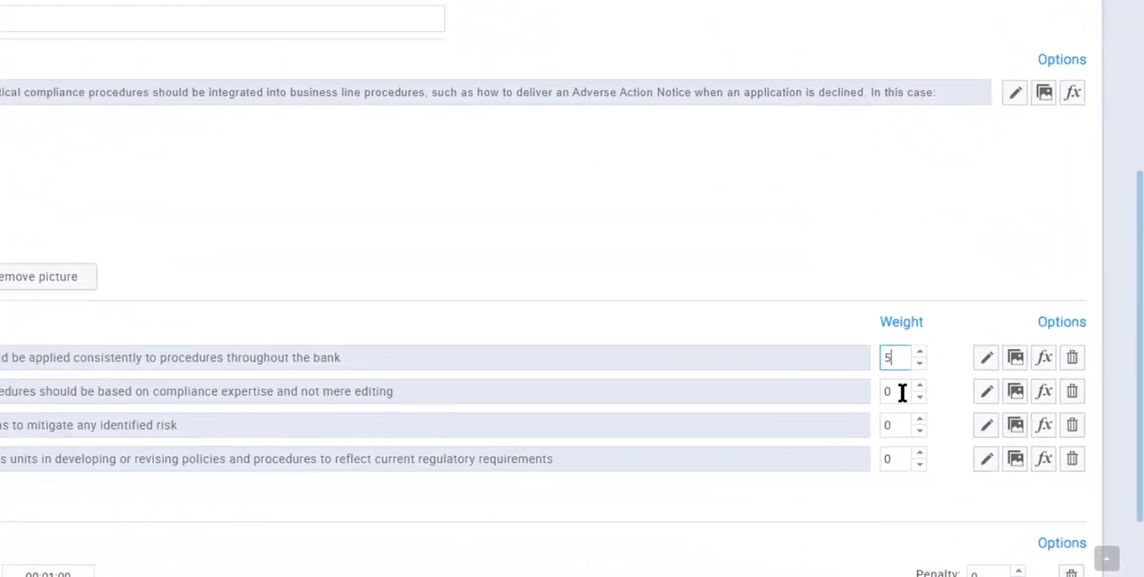
{"action": "left_click", "coordinate": [888, 391]}
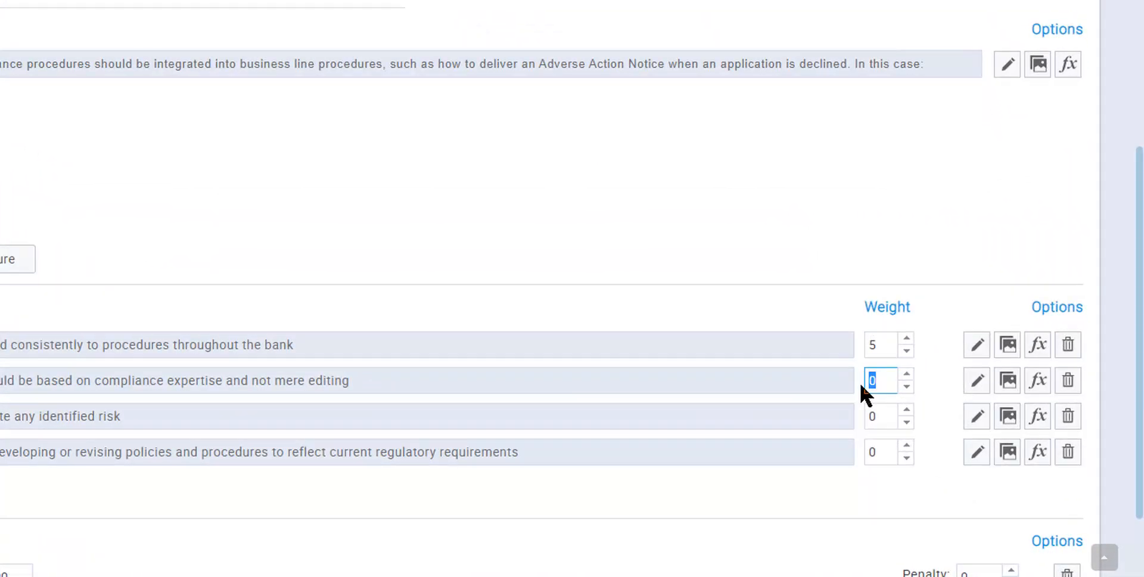
{"action": "type", "text": "2"}
{"action": "left_click", "coordinate": [895, 425]}
{"action": "type", "text": "-1"}
{"action": "left_click", "coordinate": [875, 448]}
{"action": "type", "text": "-2"}
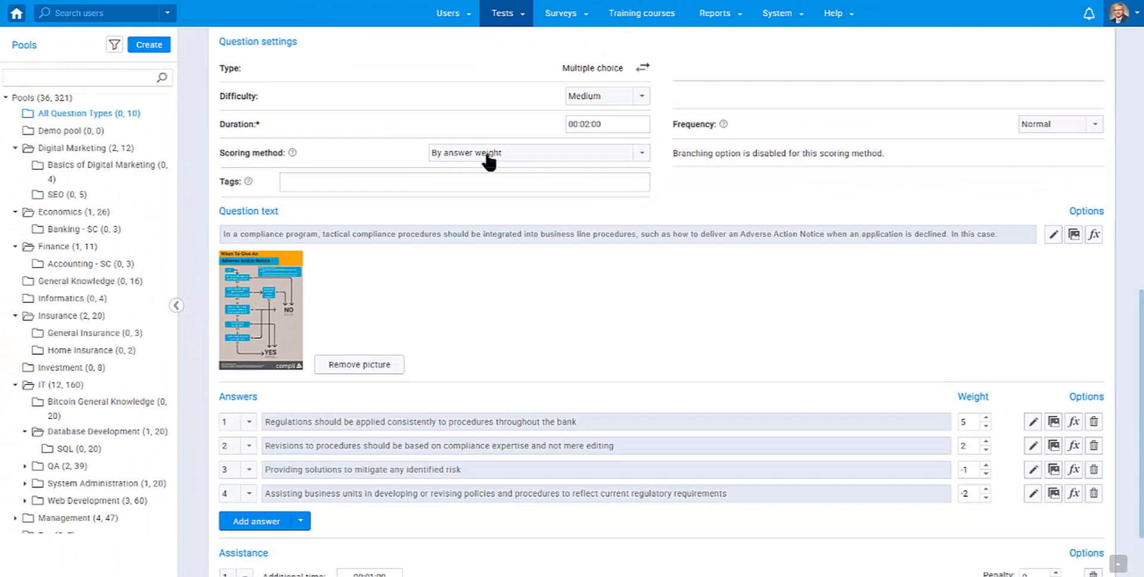
- Switch scoring to By combination of answers and save a combination of the first and third answers with weight 5
{"action": "left_click", "coordinate": [489, 156]}
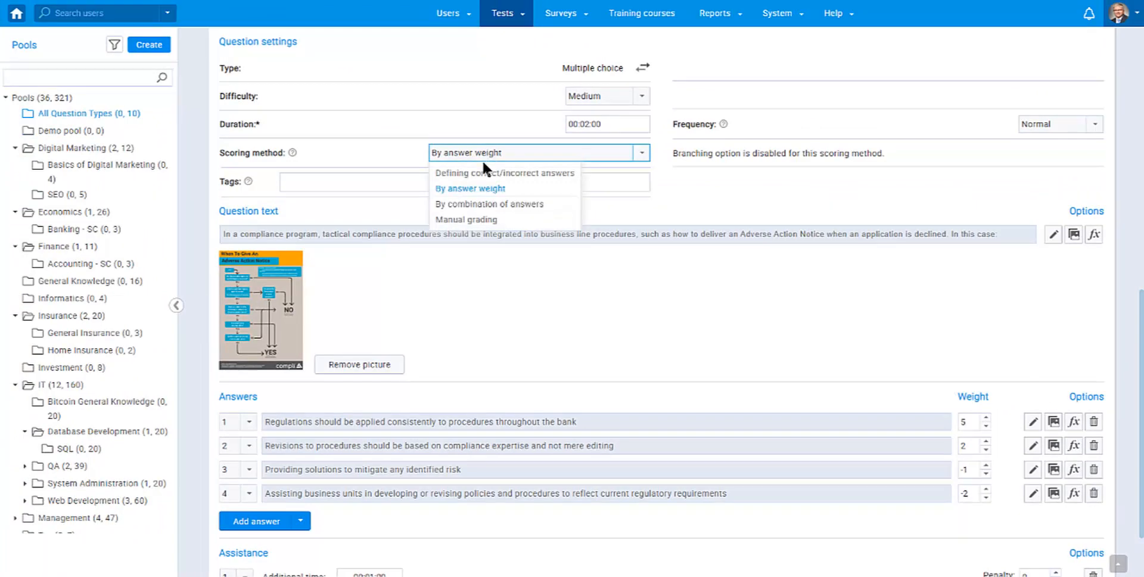
{"action": "left_click", "coordinate": [491, 204]}
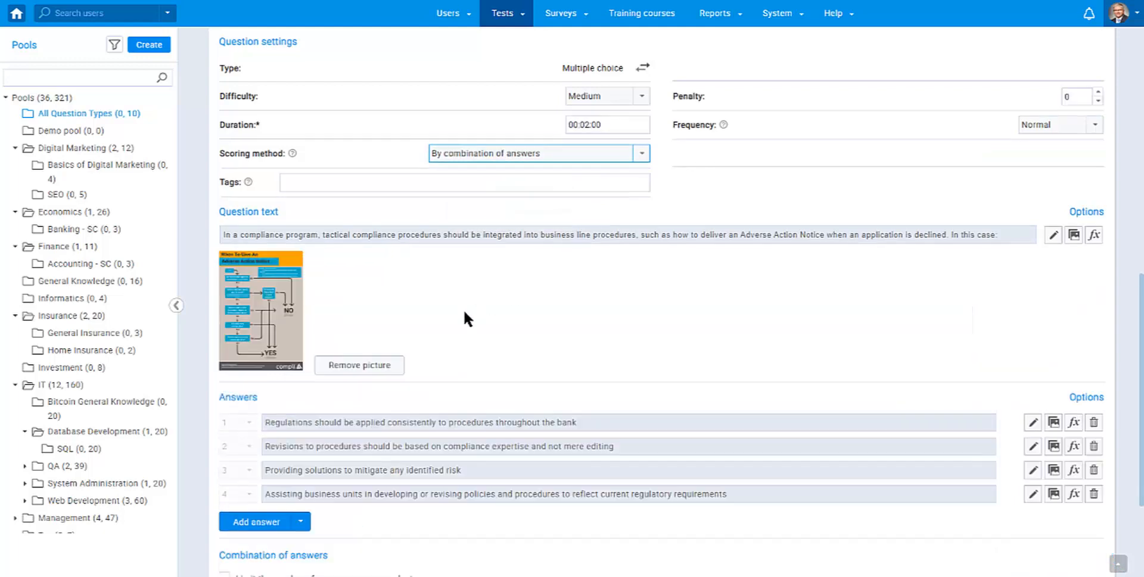
{"action": "scroll", "coordinate": [463, 313], "scroll_direction": "down", "scroll_amount": 1}
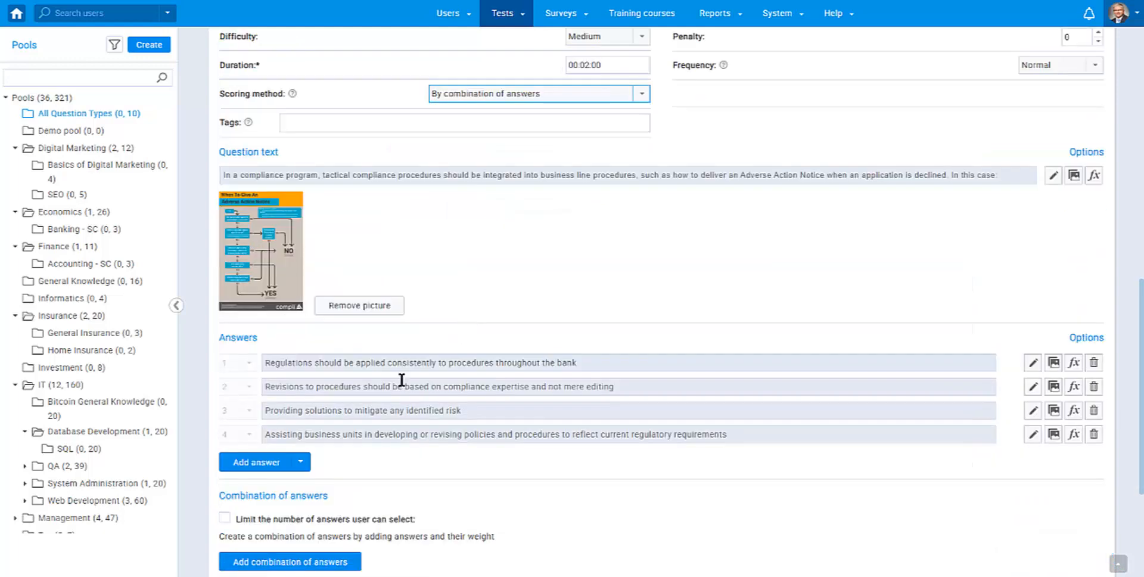
{"action": "left_click", "coordinate": [325, 562]}
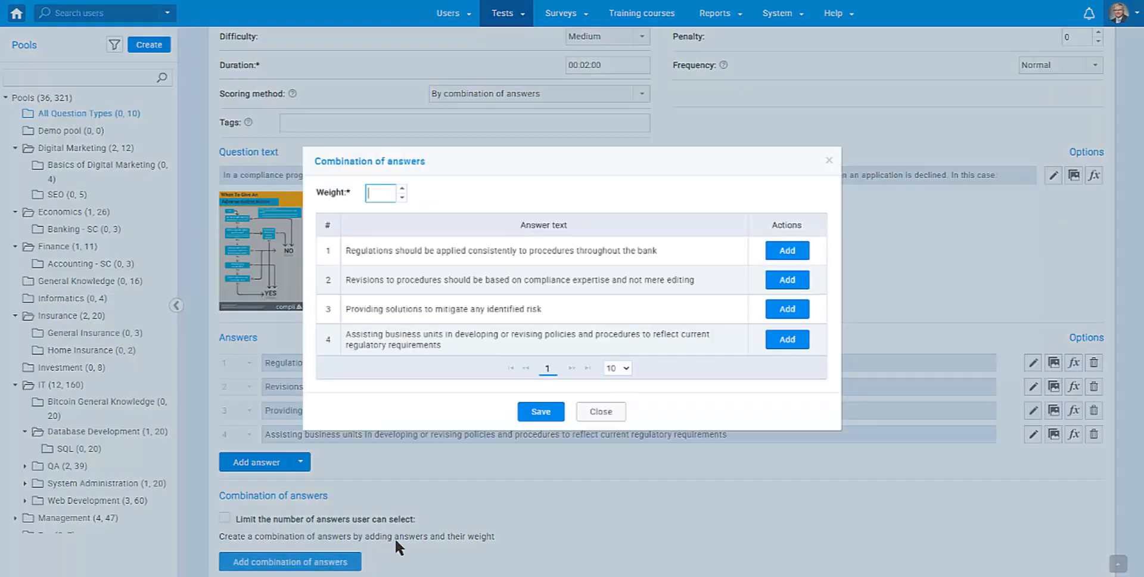
{"action": "left_click", "coordinate": [776, 251]}
{"action": "left_click", "coordinate": [784, 310]}
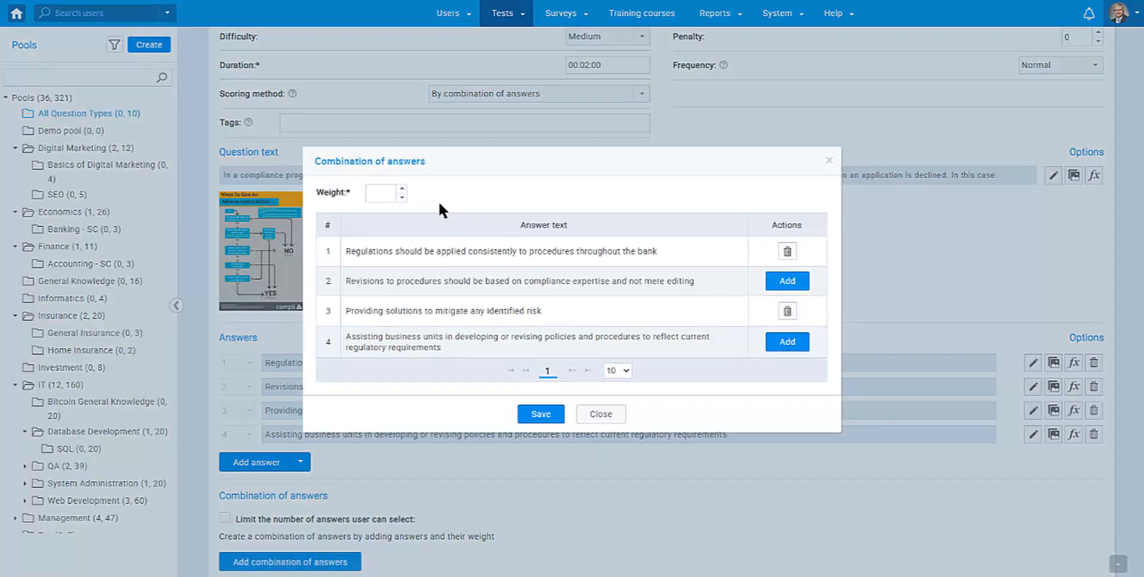
{"action": "left_click", "coordinate": [392, 196]}
{"action": "type", "text": "5"}
{"action": "left_click", "coordinate": [539, 416]}
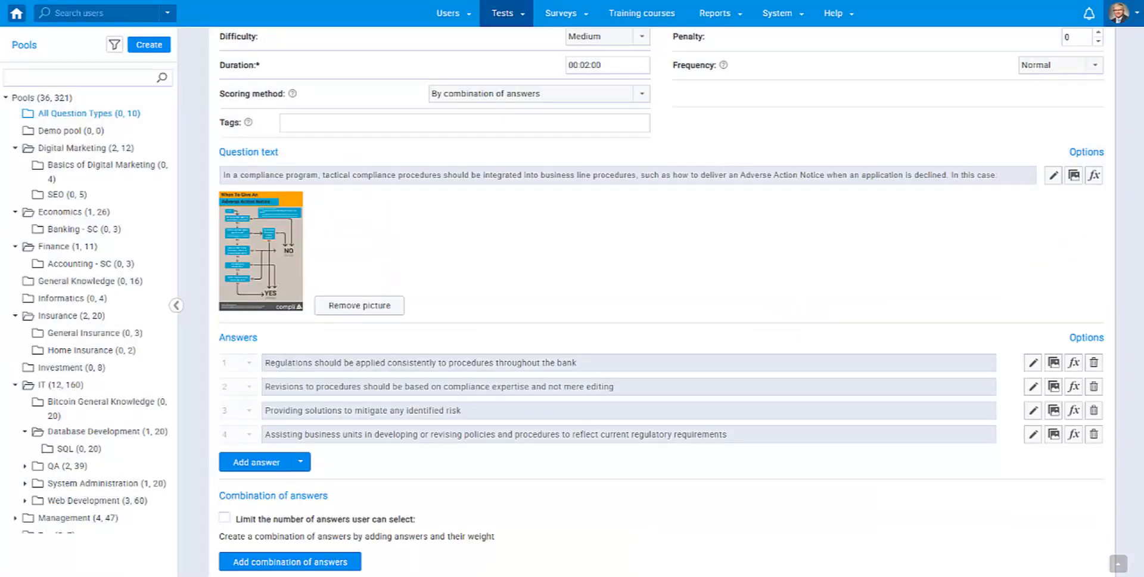
- Add another answer combination pairing the first and fourth answers with weight 2, and save it
{"action": "left_click", "coordinate": [311, 566]}
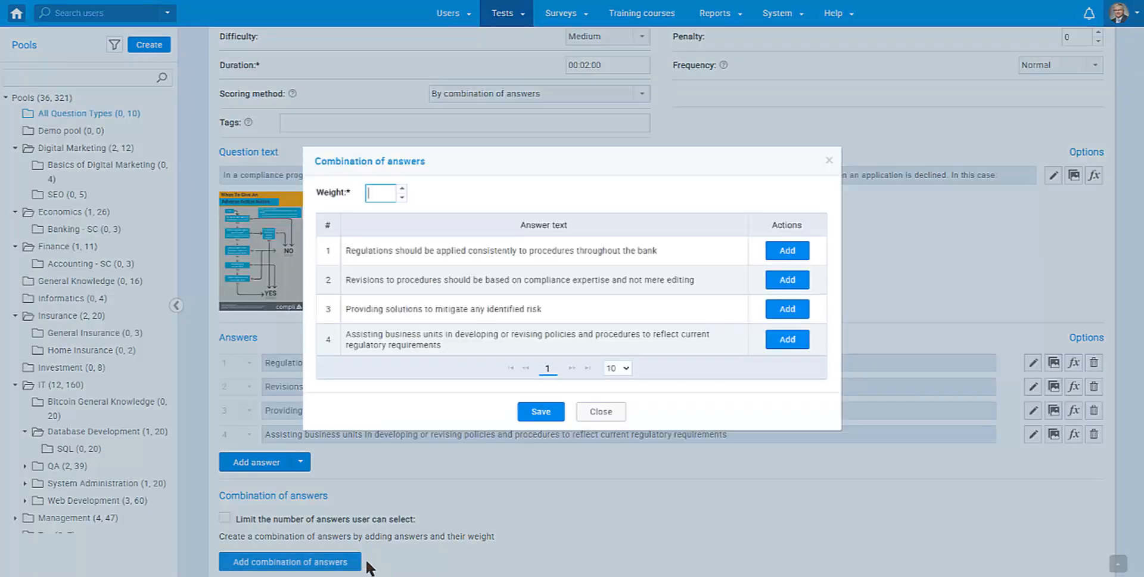
{"action": "left_click", "coordinate": [789, 256]}
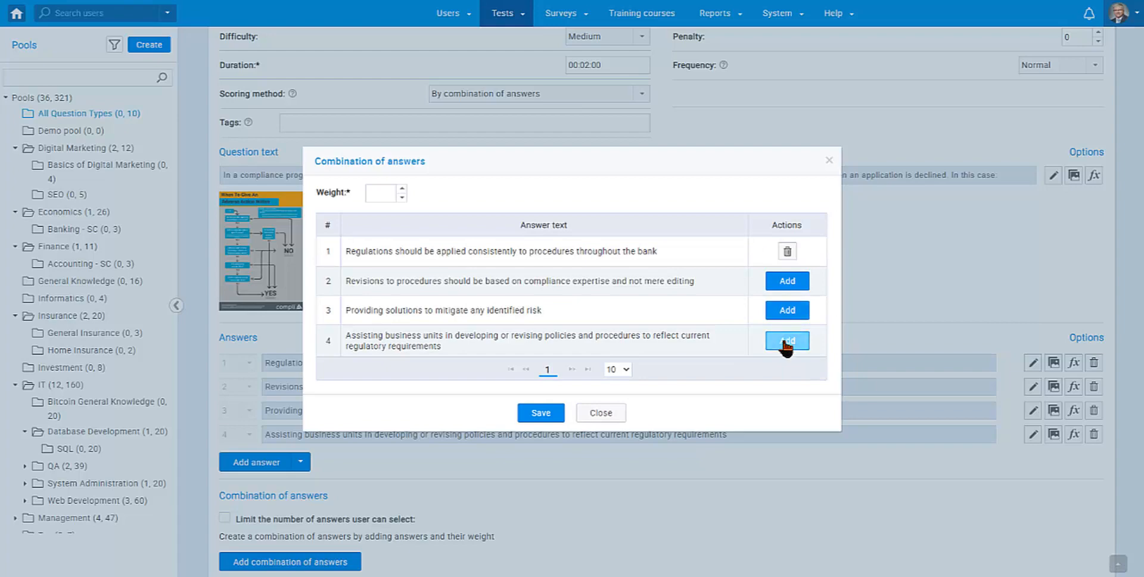
{"action": "left_click", "coordinate": [785, 343]}
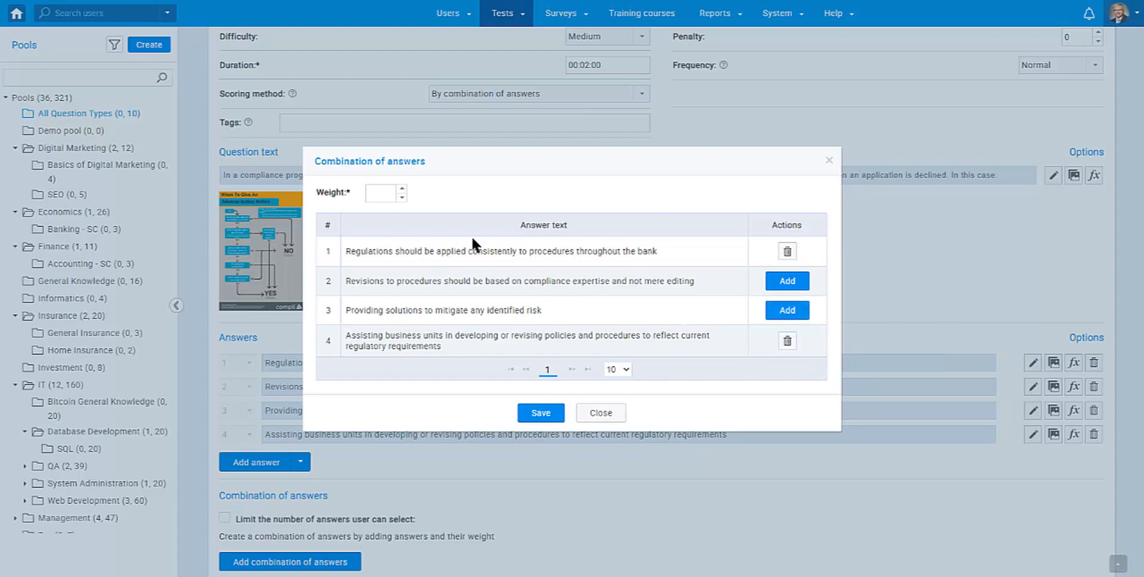
{"action": "left_click", "coordinate": [389, 195]}
{"action": "type", "text": "2"}
{"action": "left_click", "coordinate": [541, 411]}
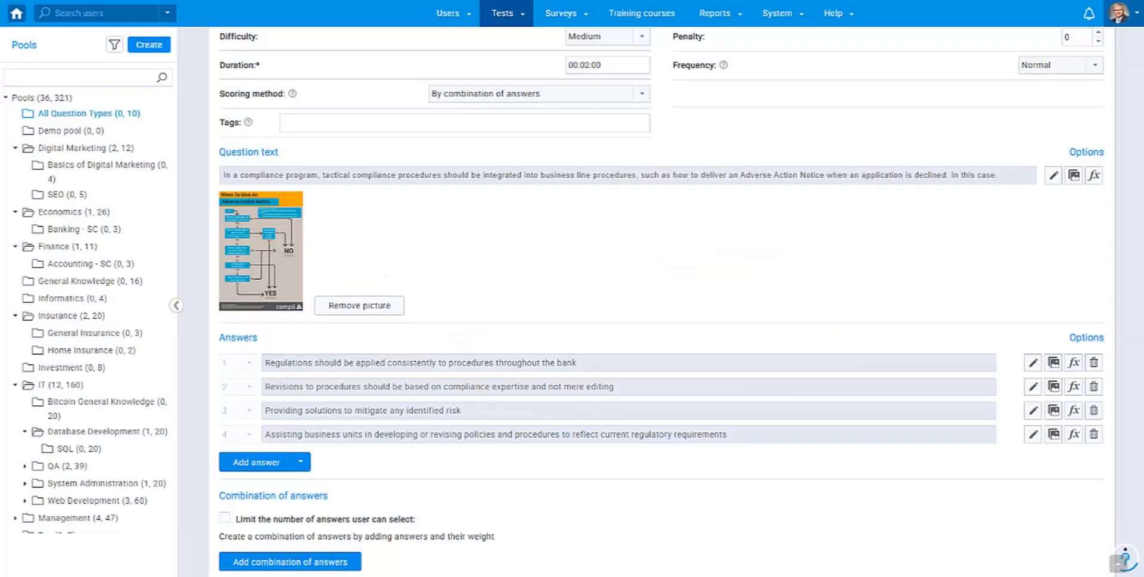
- Return the scoring method to Defining correct/incorrect answers and add two blank answers to the question
{"action": "left_click", "coordinate": [580, 102]}
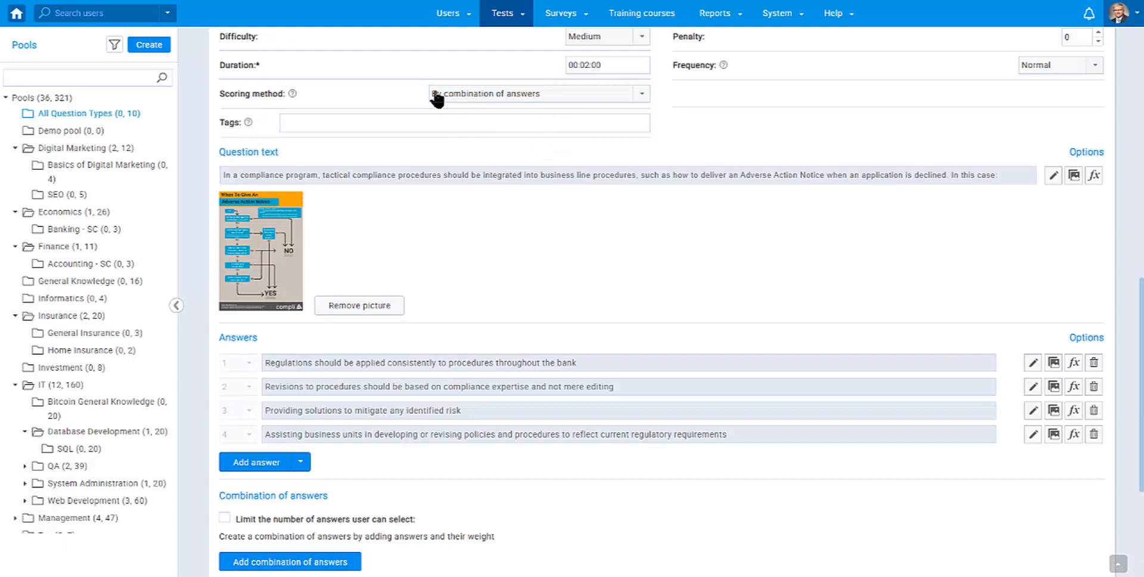
{"action": "left_click", "coordinate": [452, 96]}
{"action": "left_click", "coordinate": [453, 99]}
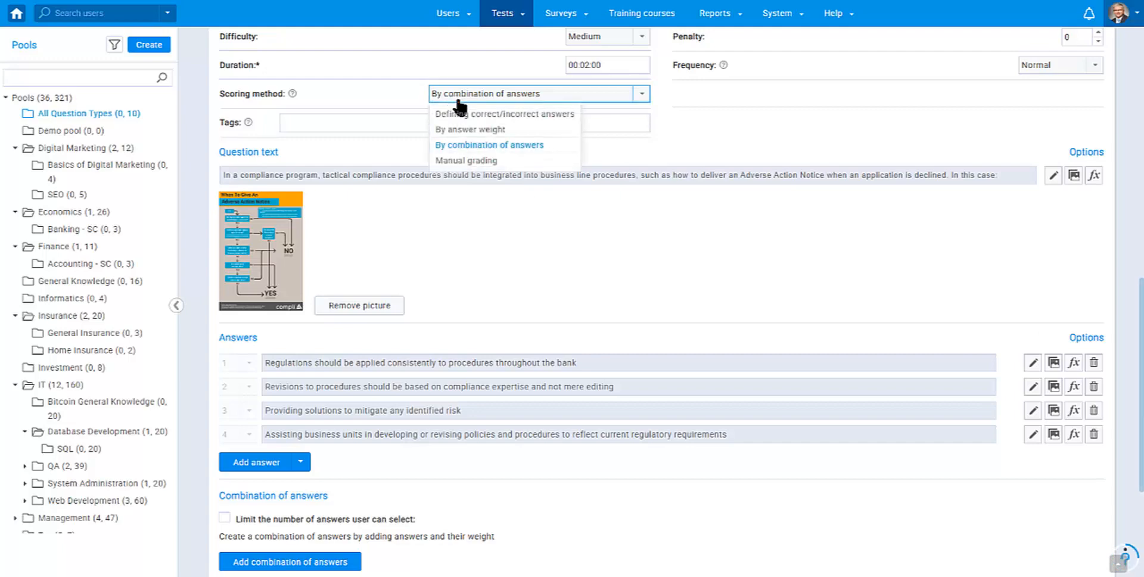
{"action": "left_click", "coordinate": [460, 113]}
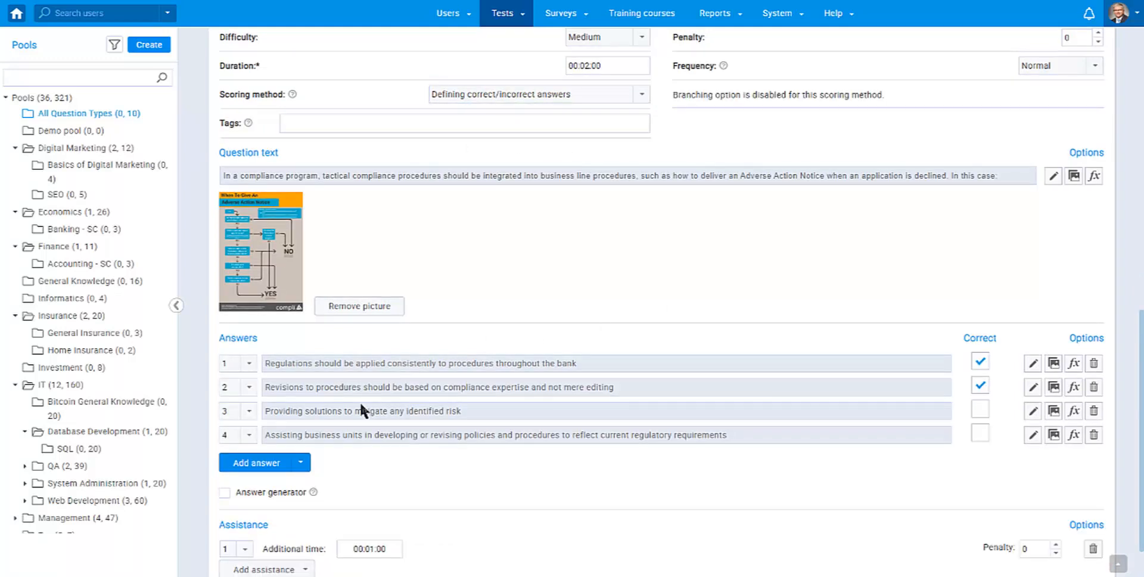
{"action": "left_click", "coordinate": [262, 465]}
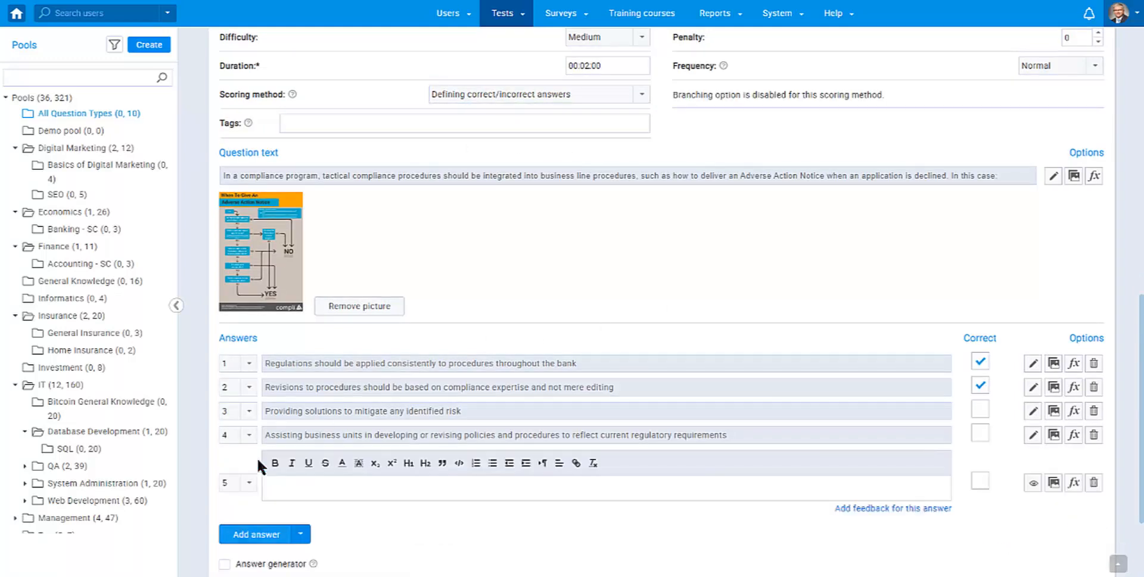
{"action": "left_click", "coordinate": [256, 536]}
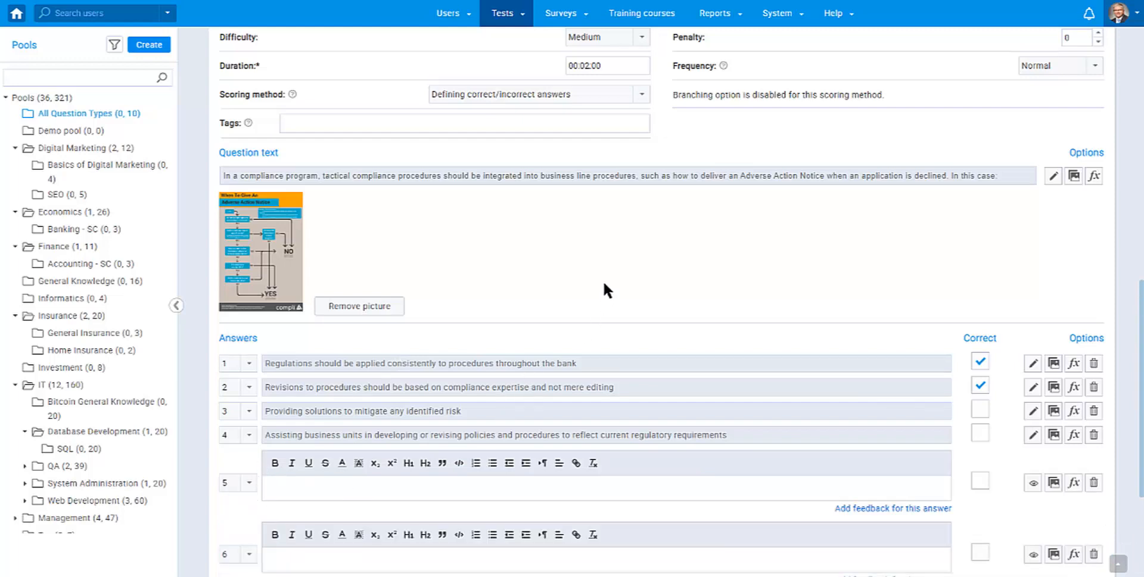
- Enable the answer generator, displaying 1 correct answer and 2 incorrect answers
{"action": "scroll", "coordinate": [607, 278], "scroll_direction": "down", "scroll_amount": 1}
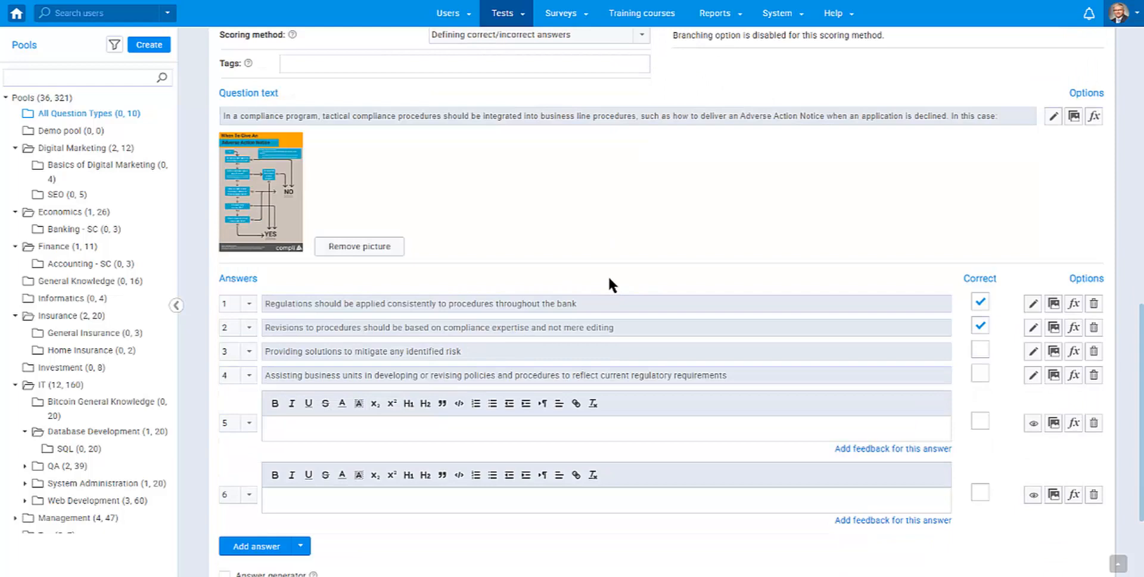
{"action": "scroll", "coordinate": [609, 278], "scroll_direction": "down", "scroll_amount": 1}
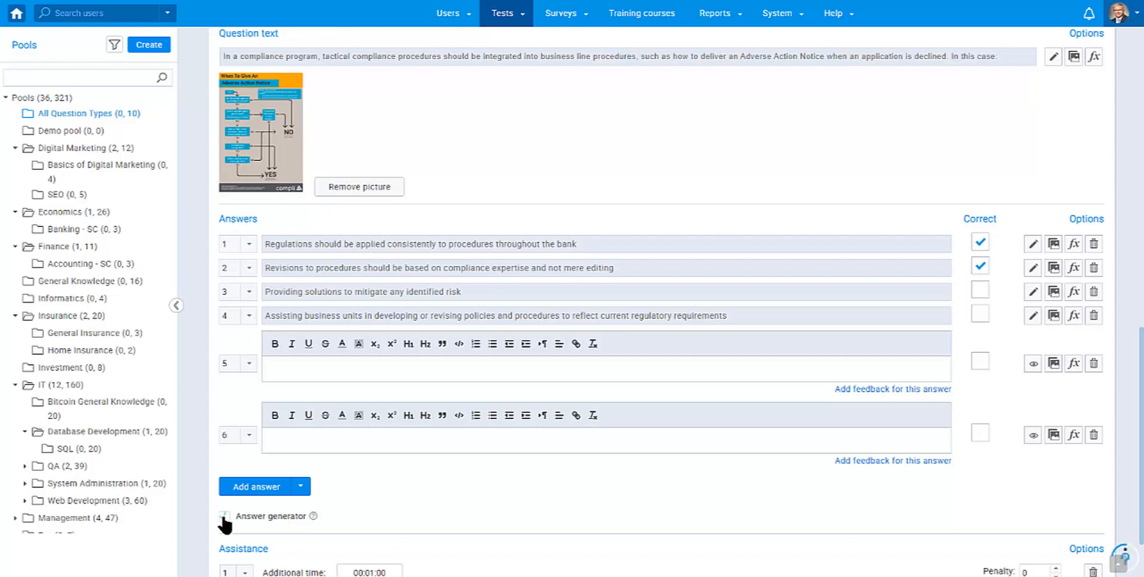
{"action": "left_click", "coordinate": [225, 519]}
{"action": "scroll", "coordinate": [358, 540], "scroll_direction": "down", "scroll_amount": 1}
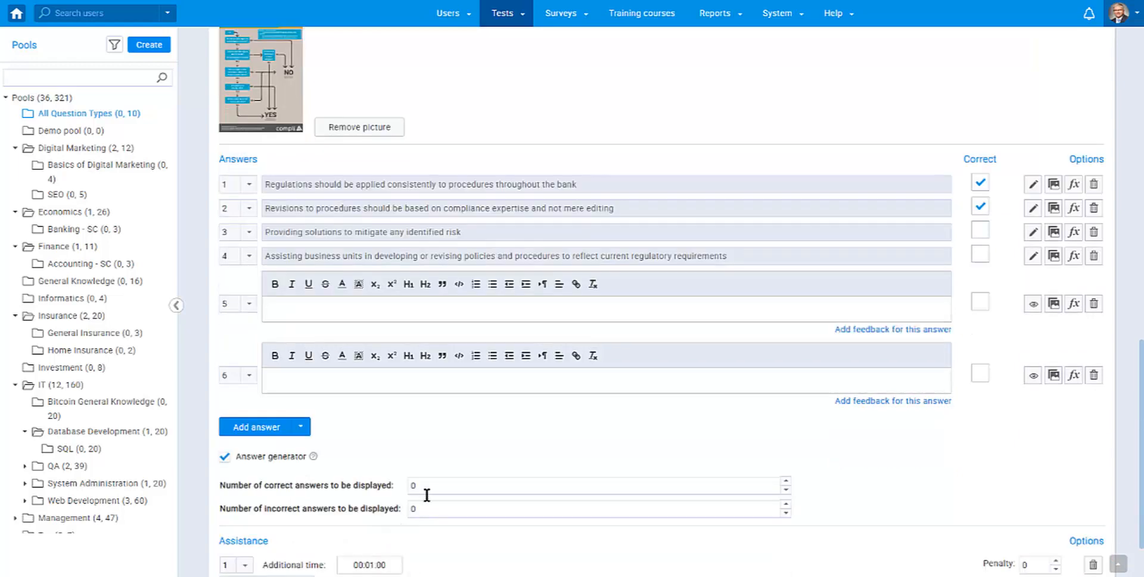
{"action": "left_click_drag", "start_coordinate": [428, 490], "coordinate": [374, 485]}
{"action": "type", "text": "1"}
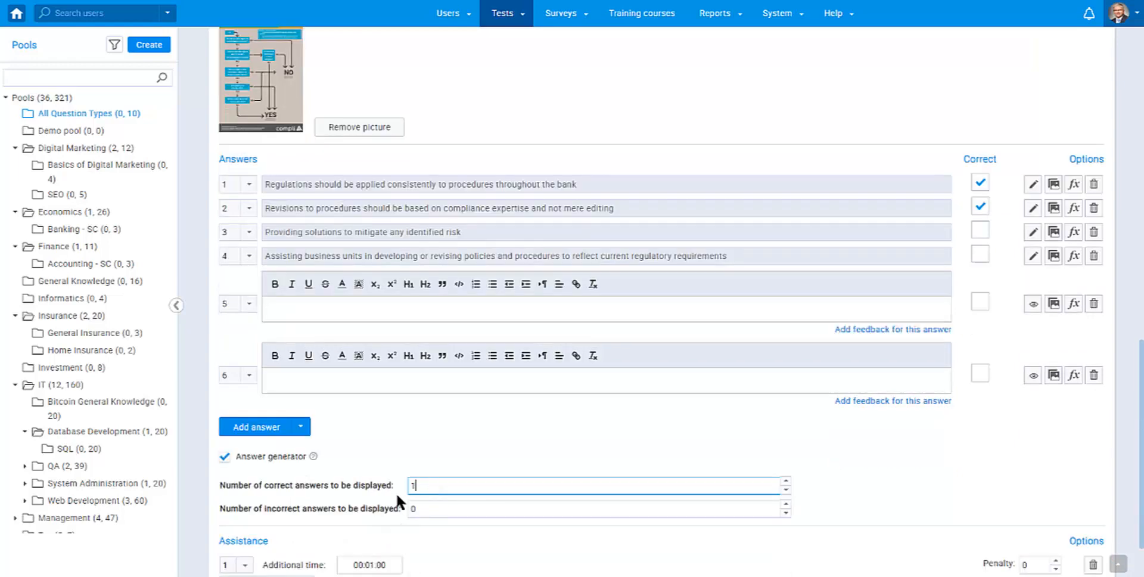
{"action": "left_click", "coordinate": [395, 506]}
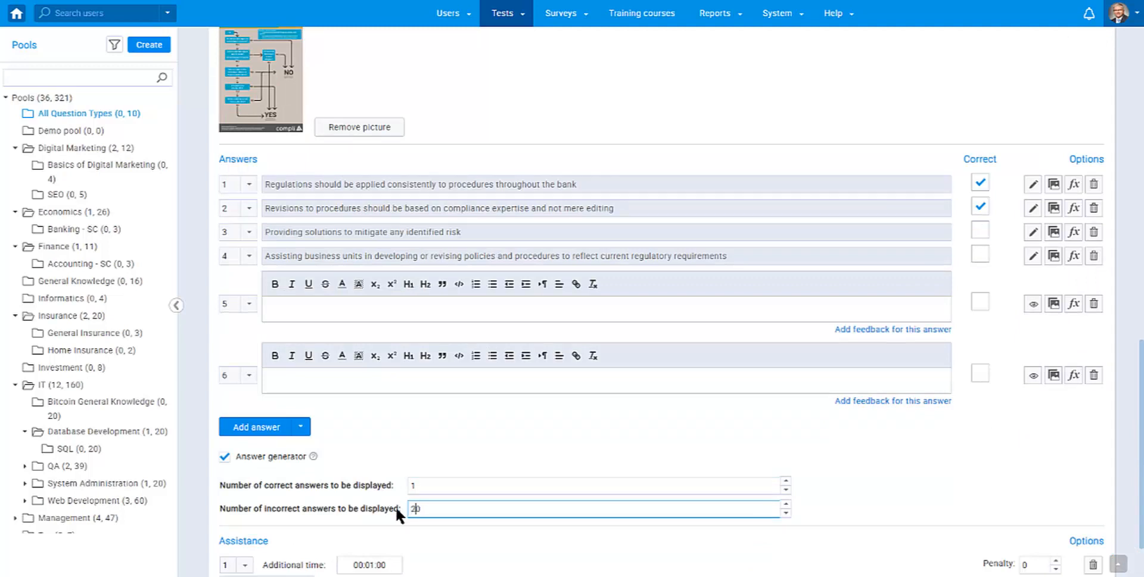
{"action": "key", "text": "BackSpace"}
{"action": "left_click", "coordinate": [444, 423]}
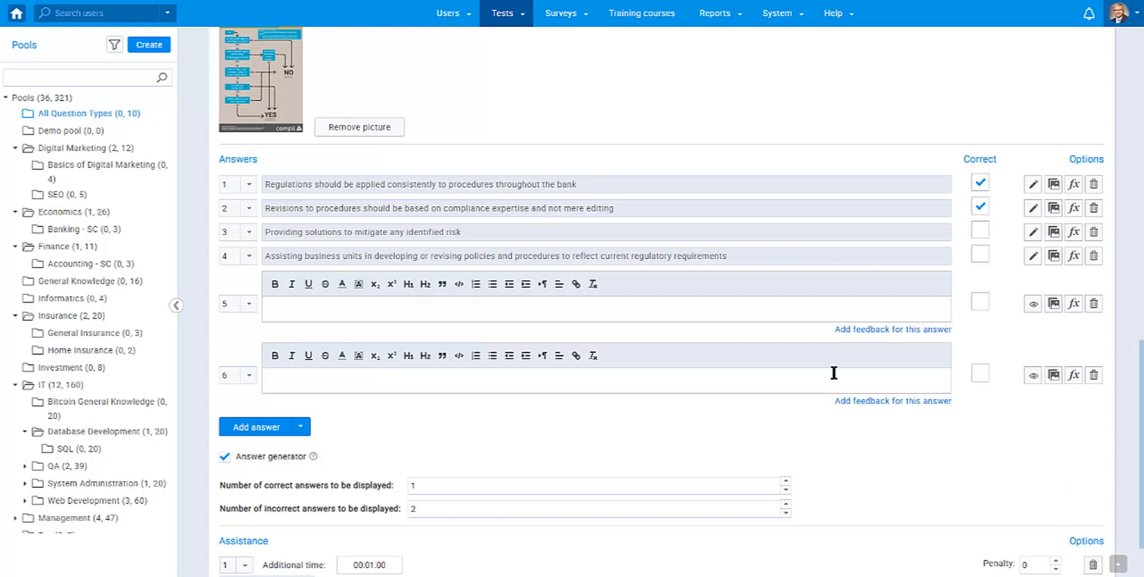
- Inspect the fifth answer's feedback editor and the available assistance types, and leave the question without saving
{"action": "left_click", "coordinate": [873, 331]}
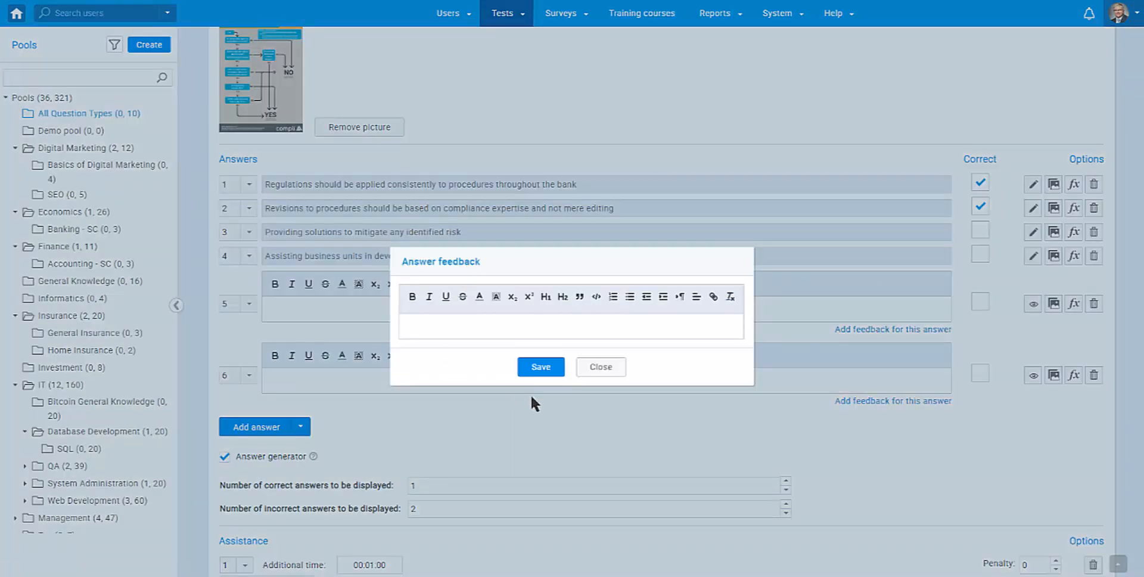
{"action": "left_click", "coordinate": [610, 371]}
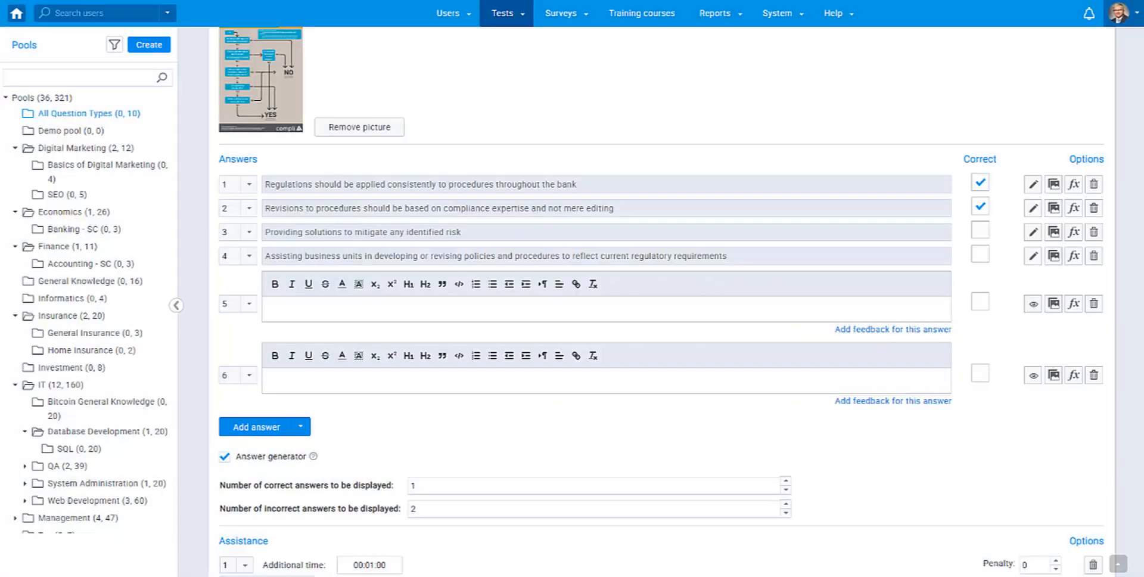
{"action": "scroll", "coordinate": [520, 314], "scroll_direction": "down", "scroll_amount": 1}
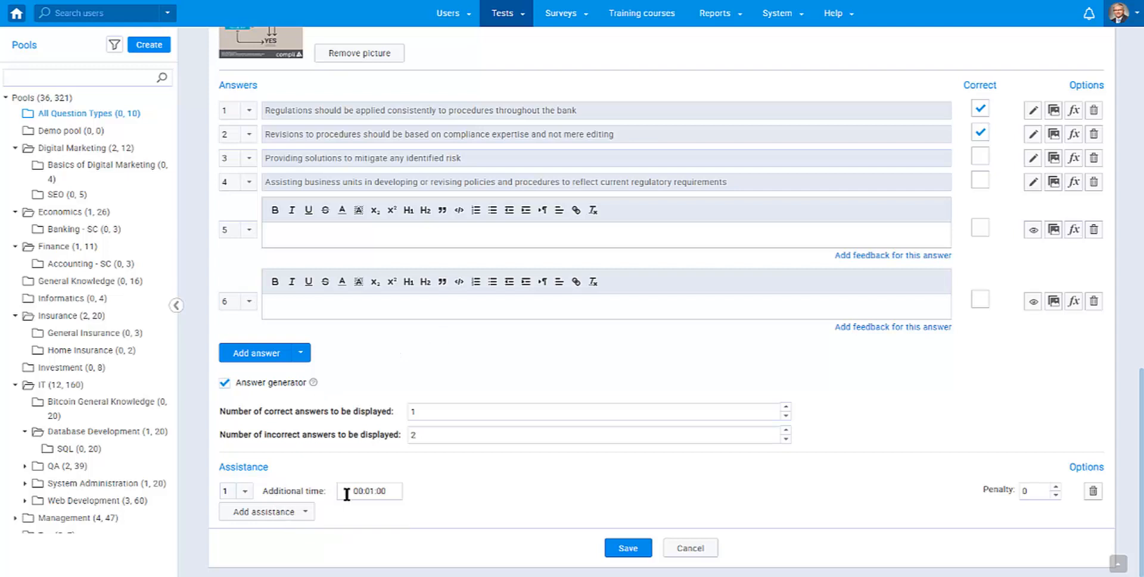
{"action": "left_click", "coordinate": [307, 511]}
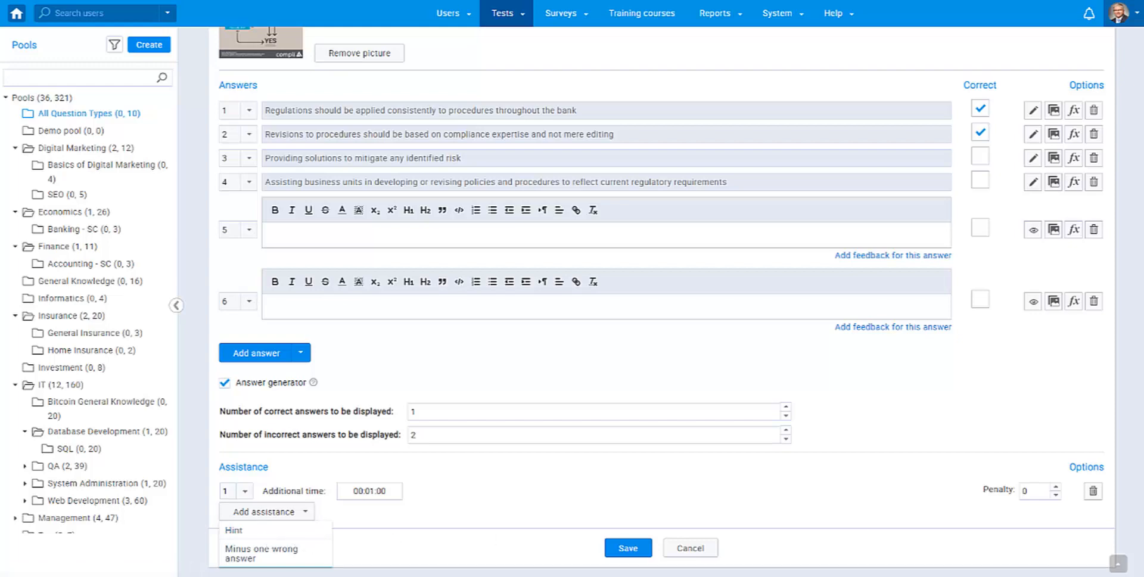
{"action": "left_click", "coordinate": [687, 549]}
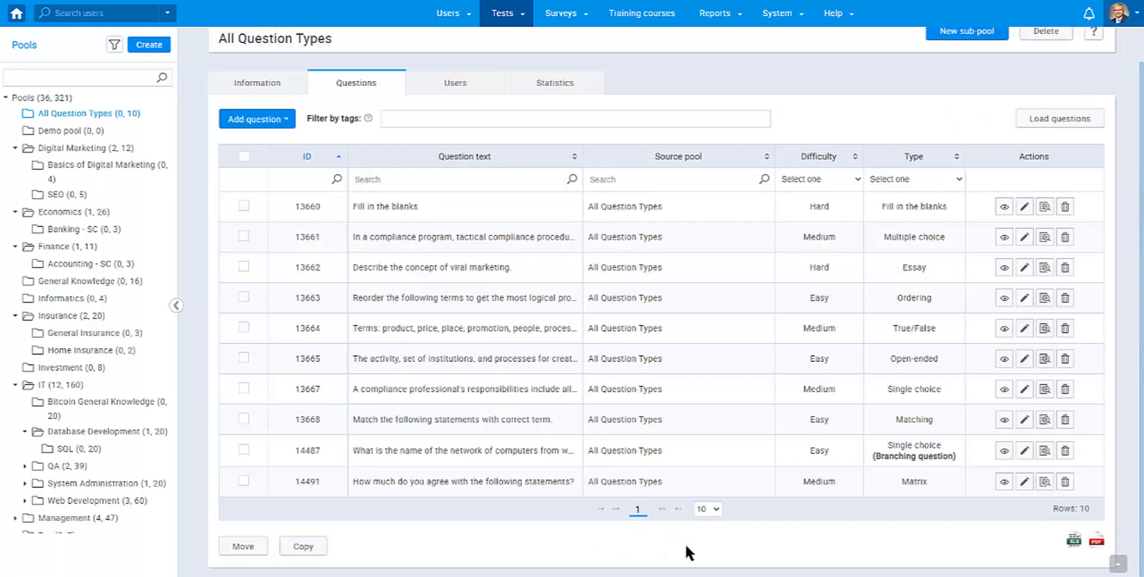
- Inspect the options for loading questions from an Excel spreadsheet and leave without uploading a file
{"action": "left_click", "coordinate": [1044, 124]}
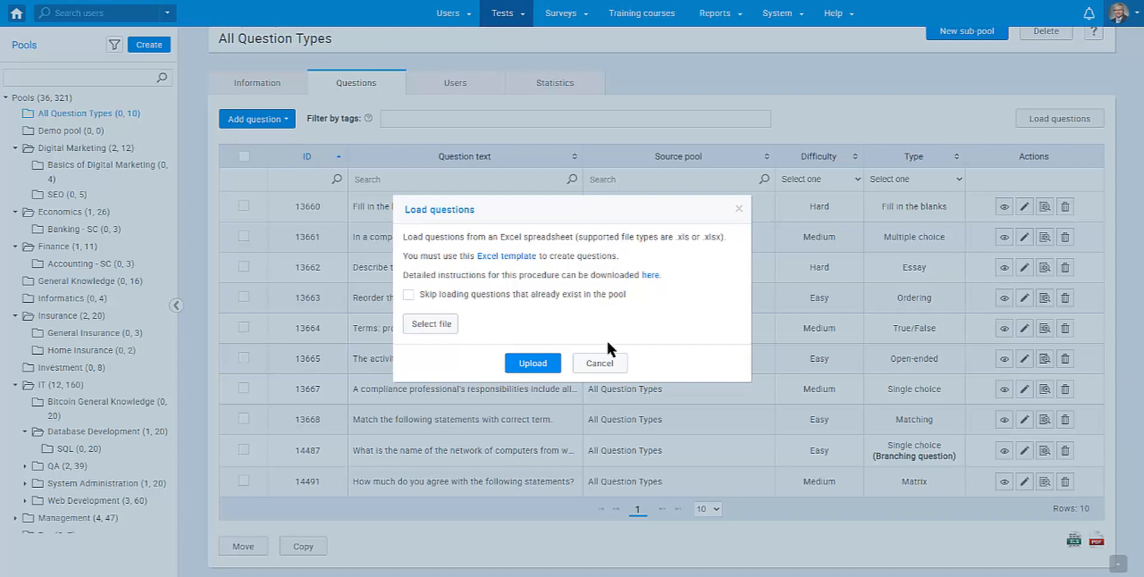
{"action": "left_click", "coordinate": [625, 362]}
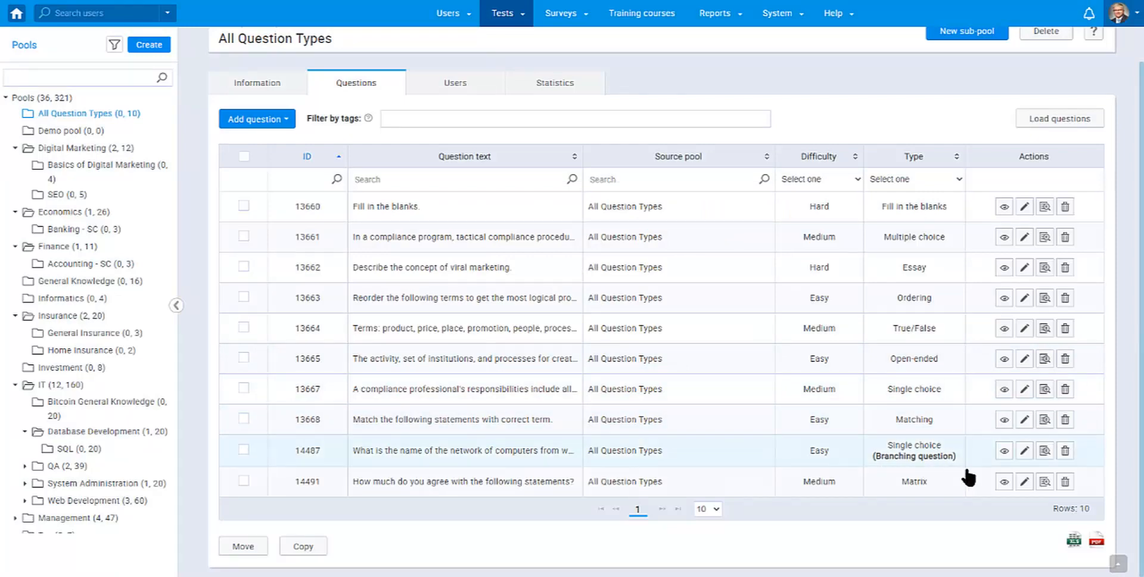
- Open the single choice branching question for editing and examine its full branch structure from answers to follow-up questions
{"action": "left_click", "coordinate": [1025, 452]}
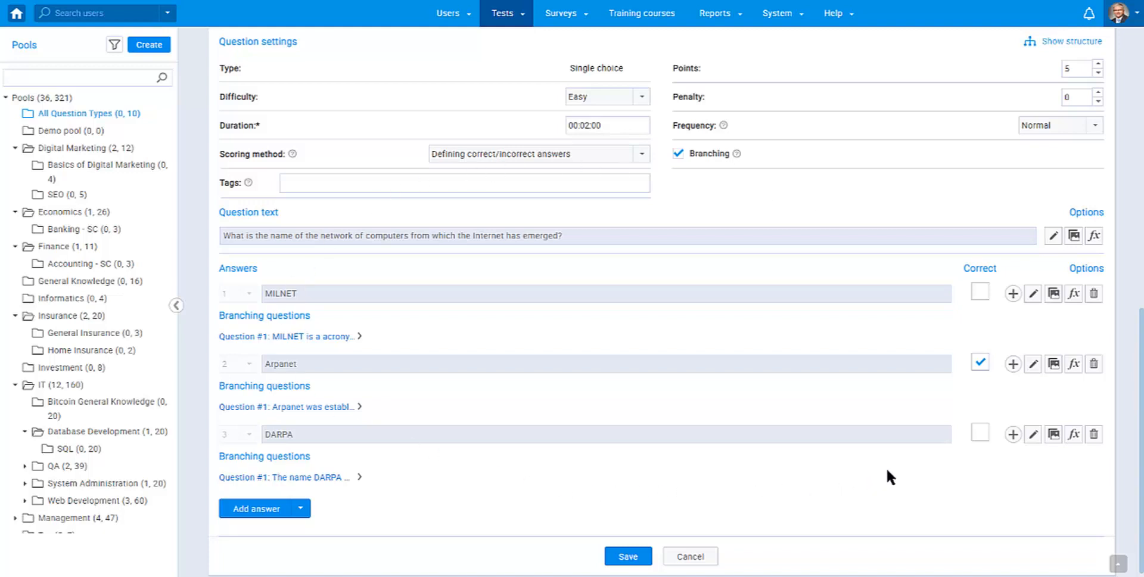
{"action": "left_click", "coordinate": [1064, 41]}
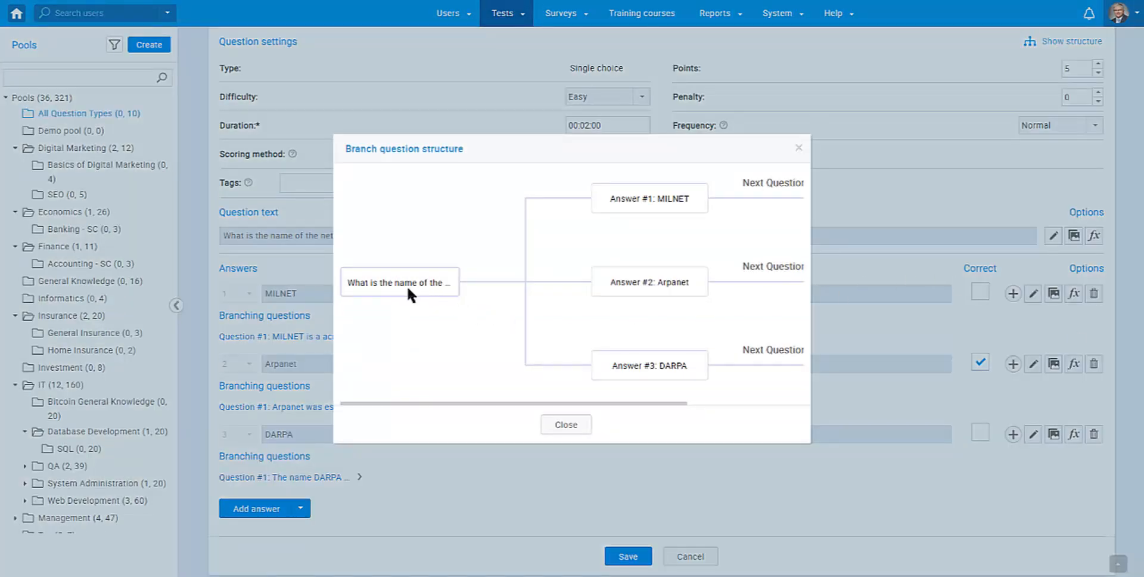
{"action": "left_click_drag", "start_coordinate": [481, 402], "coordinate": [607, 412]}
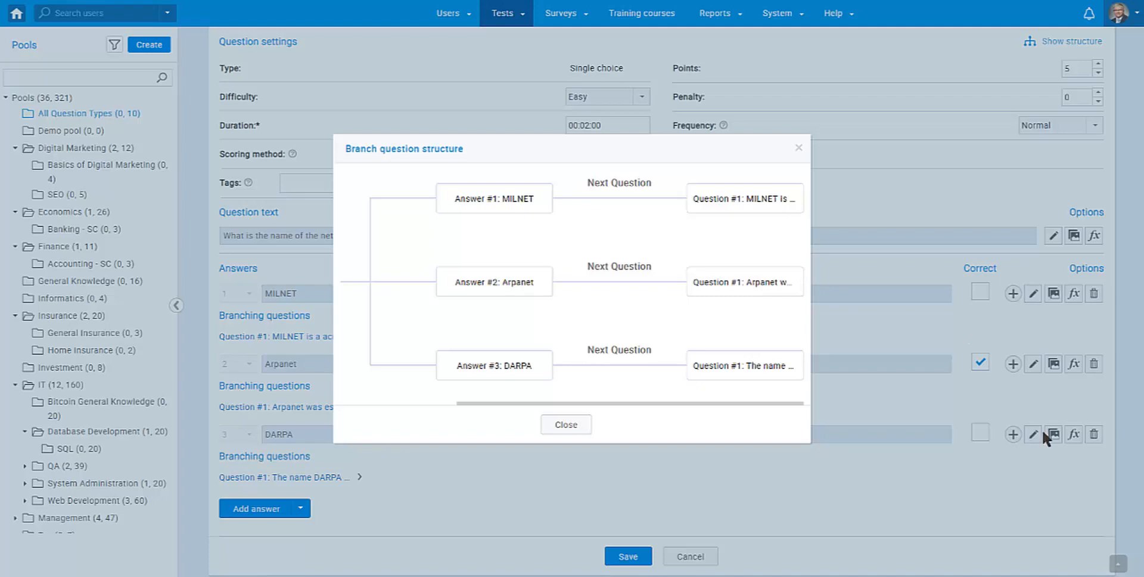
{"action": "left_click", "coordinate": [566, 425]}
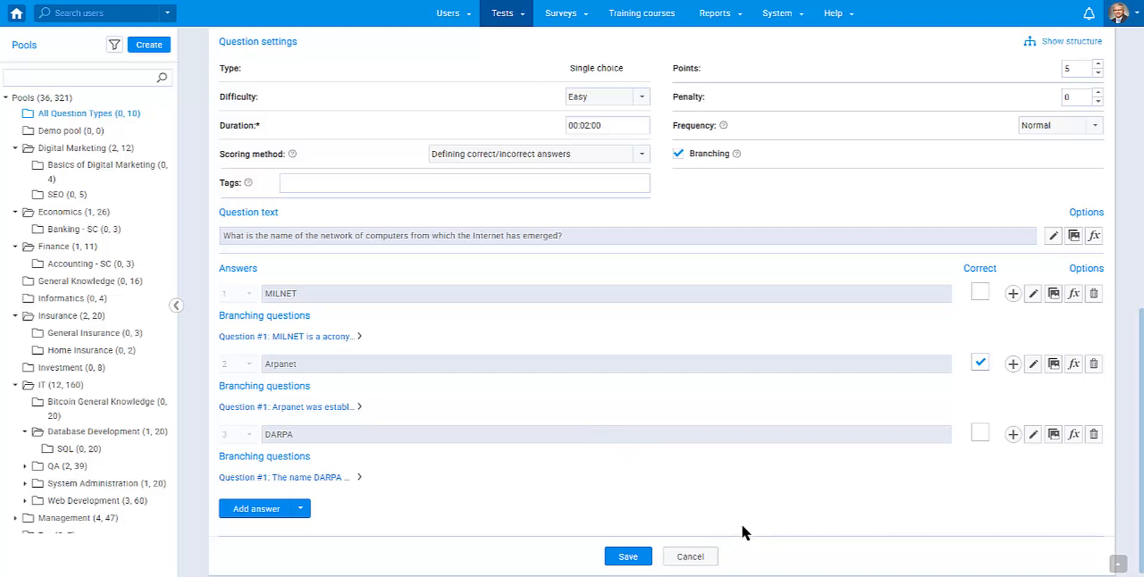
- Start a new test named Exam and copy its instructions from Main Demo Test
{"action": "left_click", "coordinate": [502, 19]}
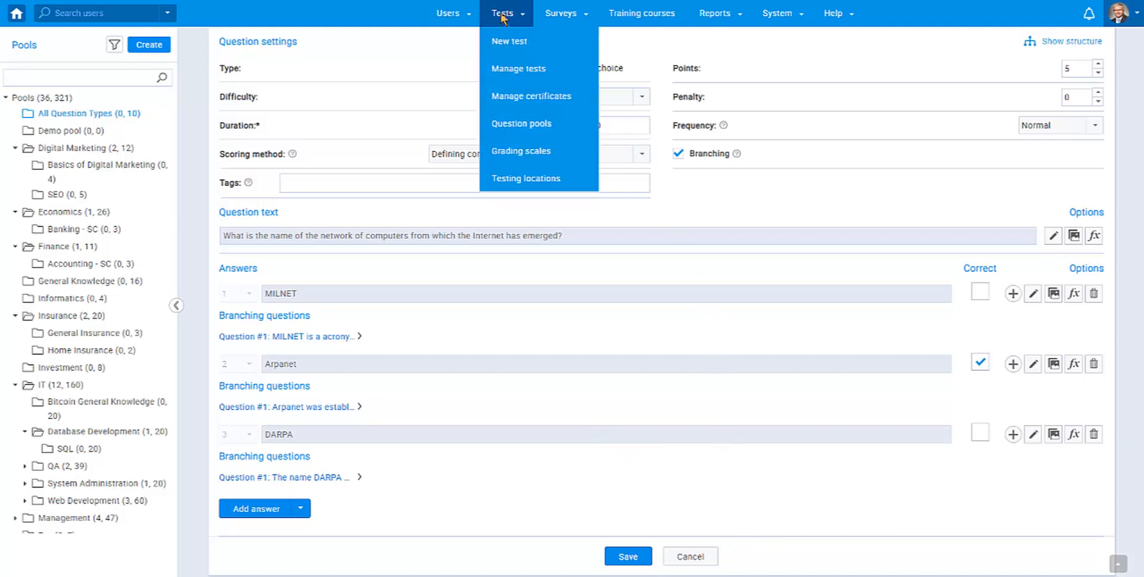
{"action": "left_click", "coordinate": [506, 42]}
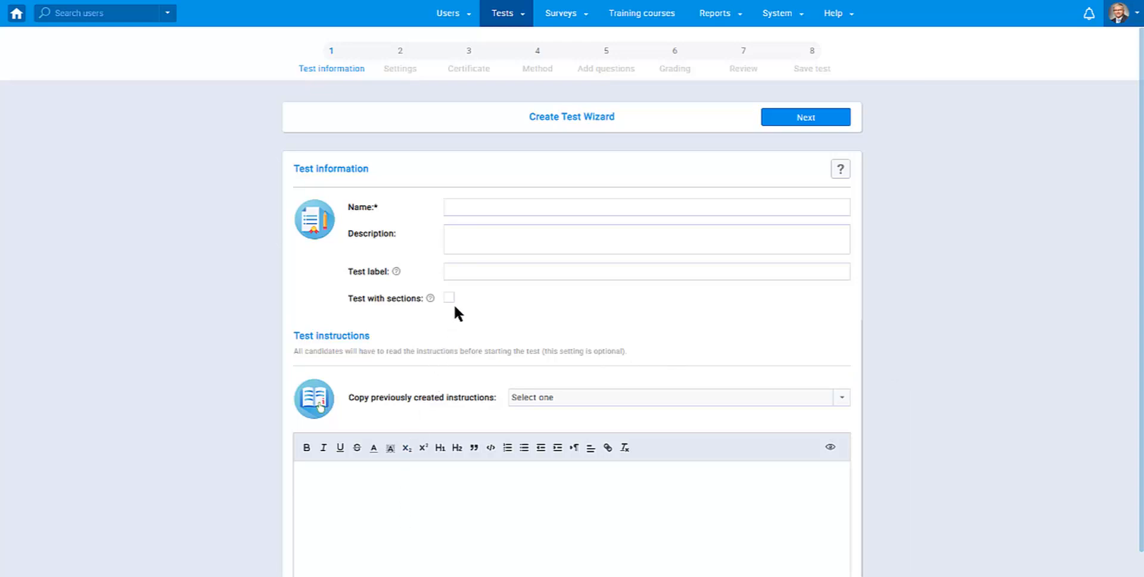
{"action": "left_click", "coordinate": [465, 211]}
{"action": "left_click", "coordinate": [468, 232]}
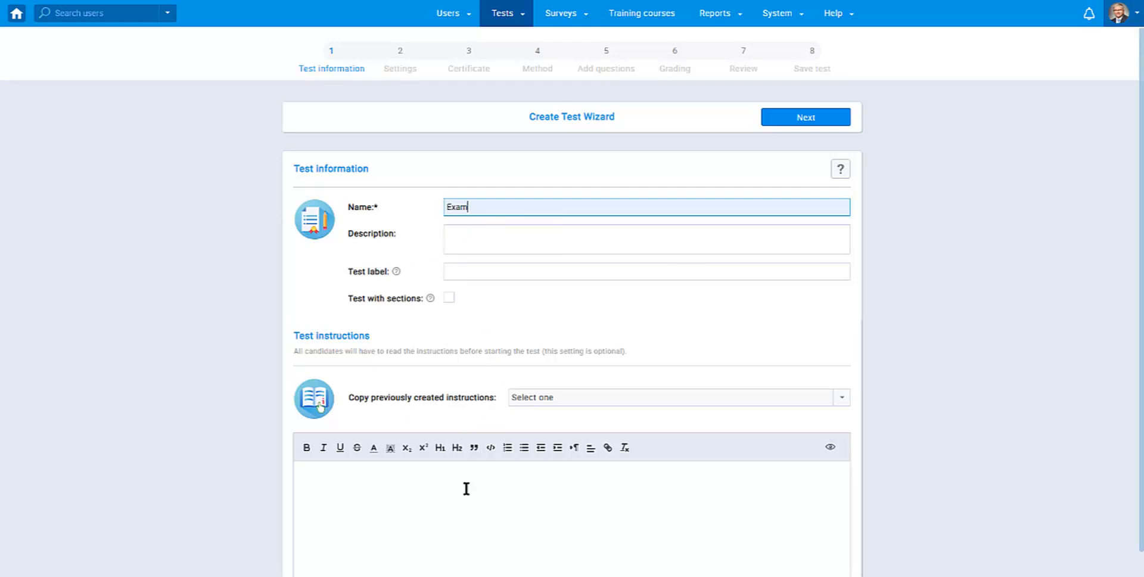
{"action": "left_click", "coordinate": [658, 401]}
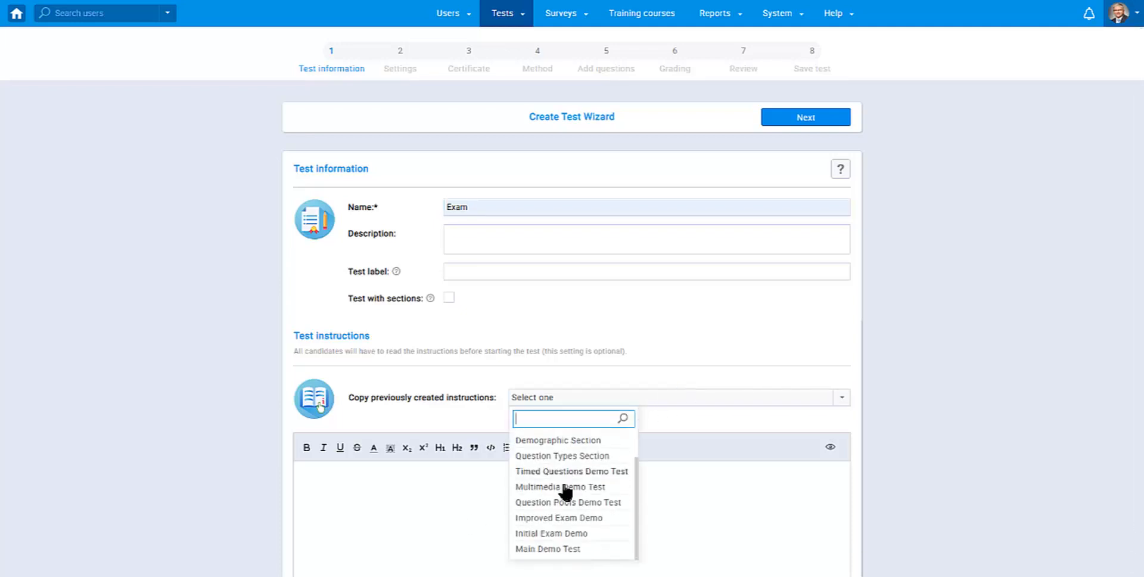
{"action": "left_click", "coordinate": [549, 549]}
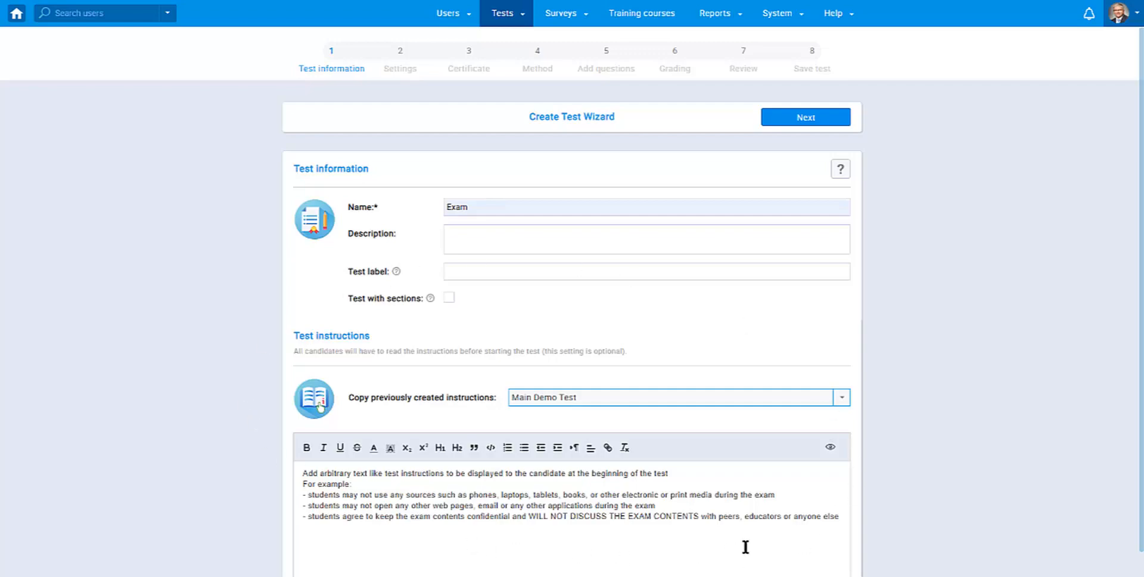
- Preview the test instructions as the candidate sees them, including the agreement checkbox, and close the preview
{"action": "left_click", "coordinate": [828, 448]}
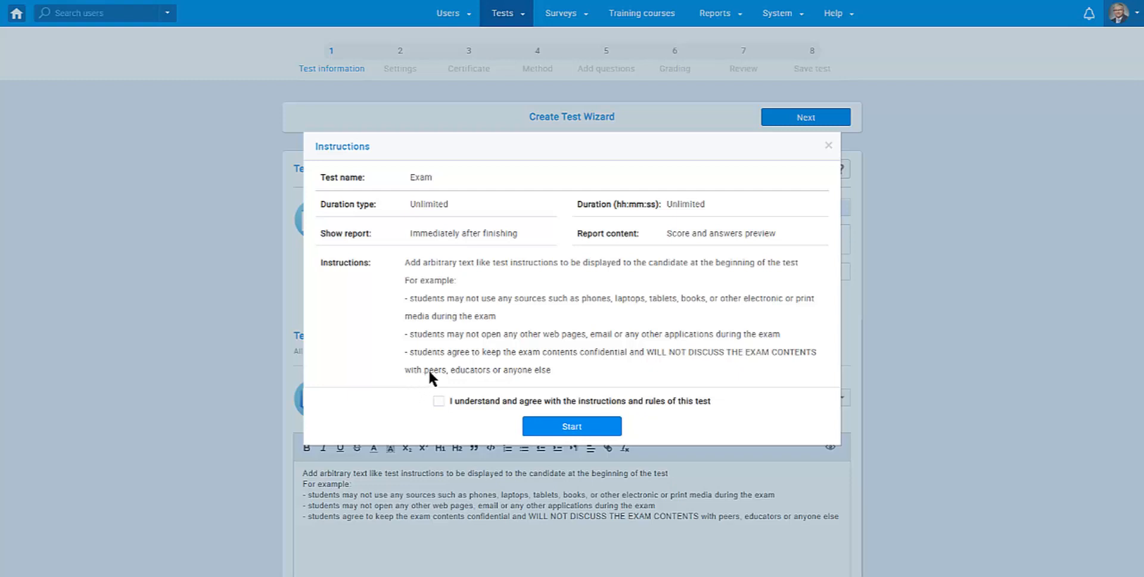
{"action": "left_click", "coordinate": [441, 402]}
{"action": "left_click", "coordinate": [828, 147]}
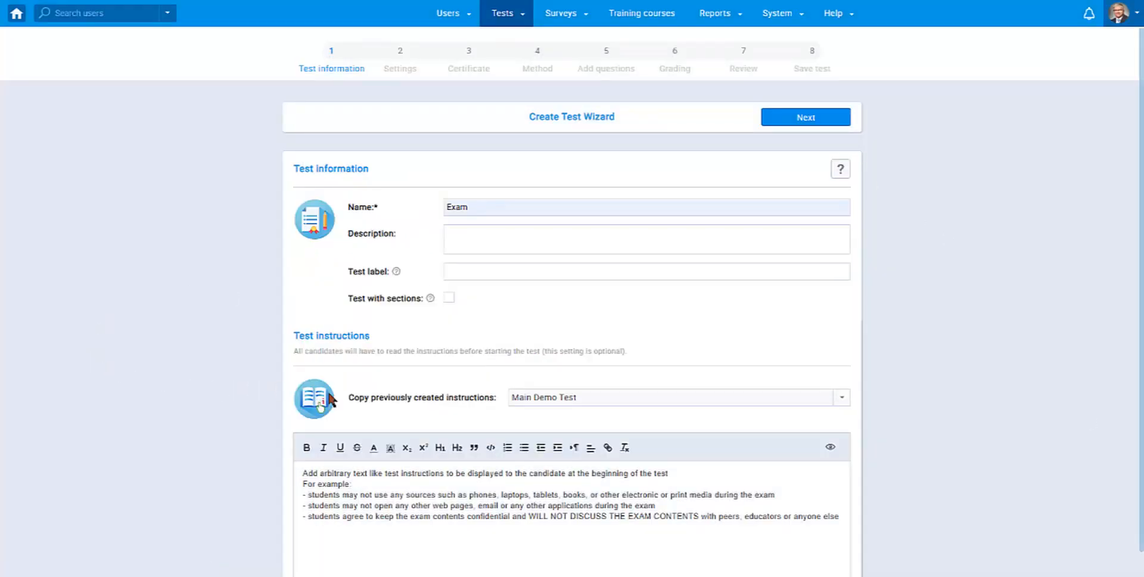
- Make Exam a test with sections and set its duration to a time per test of 01:00:00
{"action": "left_click", "coordinate": [449, 298]}
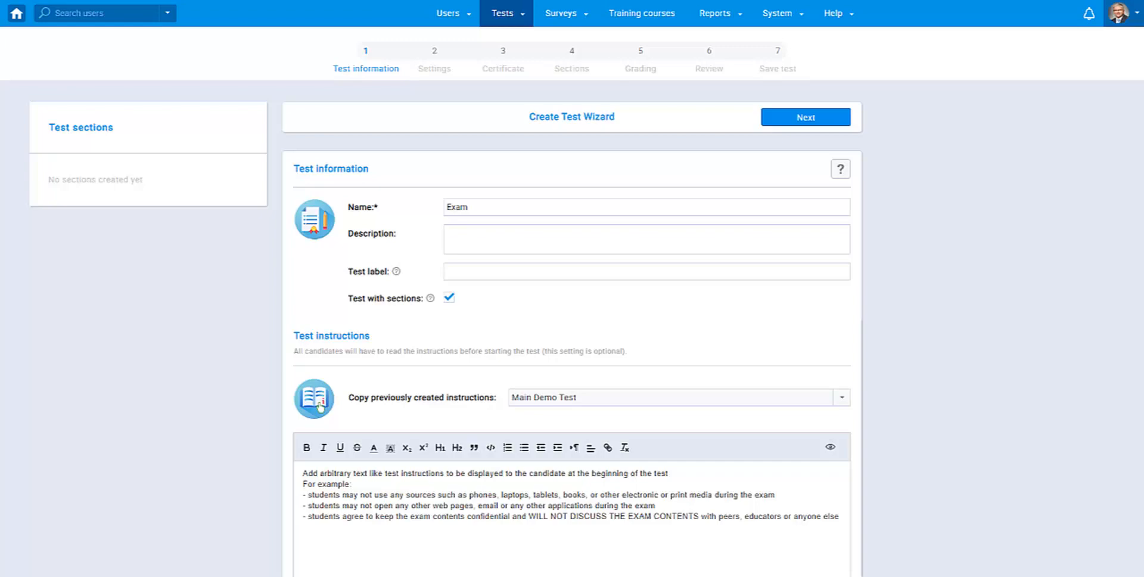
{"action": "left_click", "coordinate": [786, 125]}
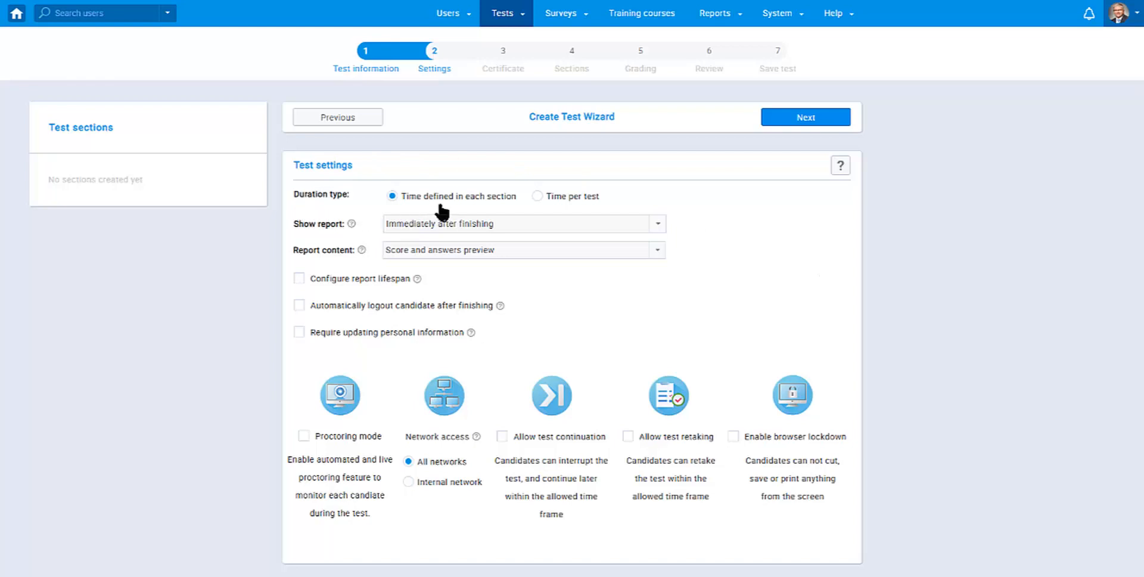
{"action": "left_click", "coordinate": [565, 198]}
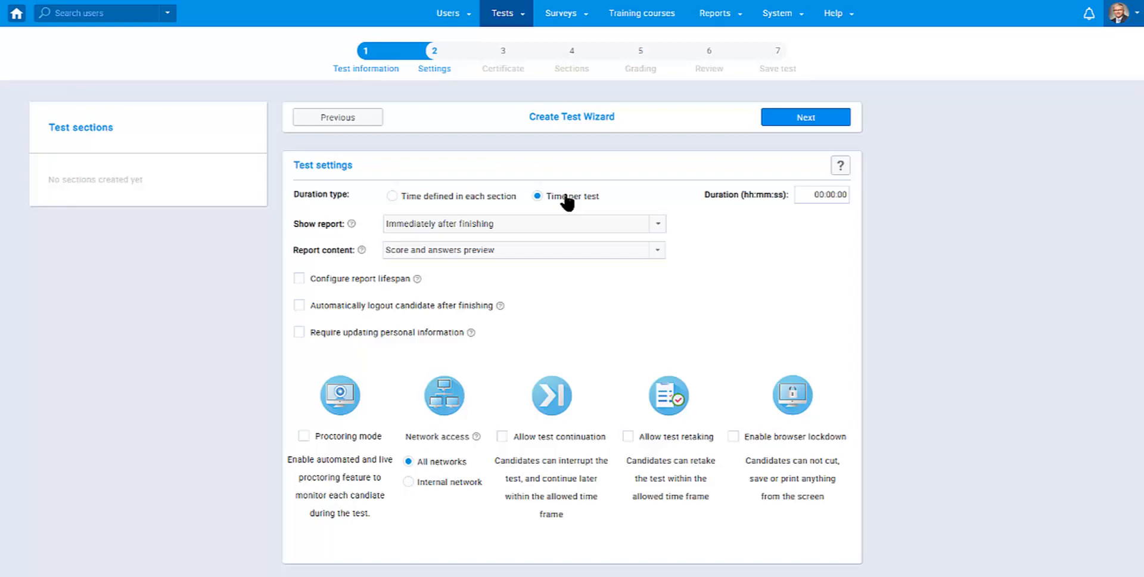
{"action": "left_click", "coordinate": [823, 194]}
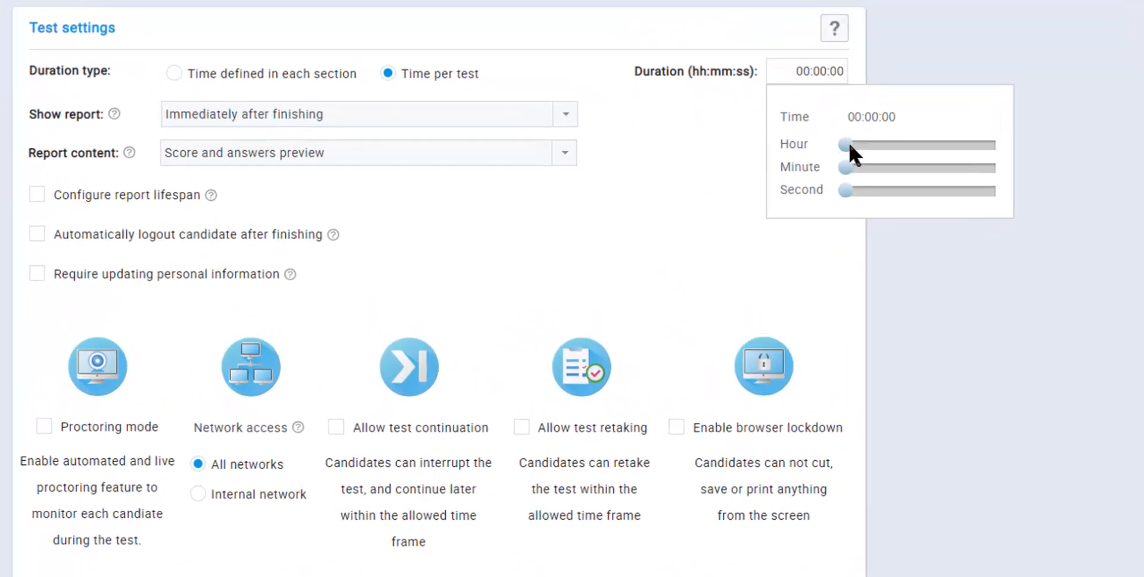
{"action": "left_click_drag", "start_coordinate": [851, 144], "coordinate": [853, 144]}
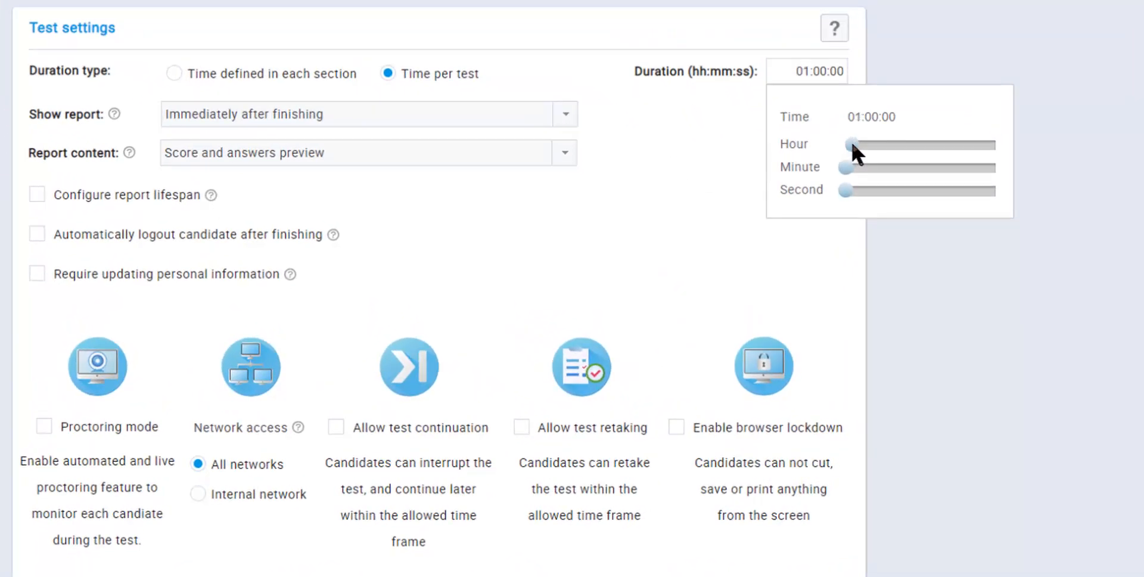
{"action": "left_click", "coordinate": [705, 154]}
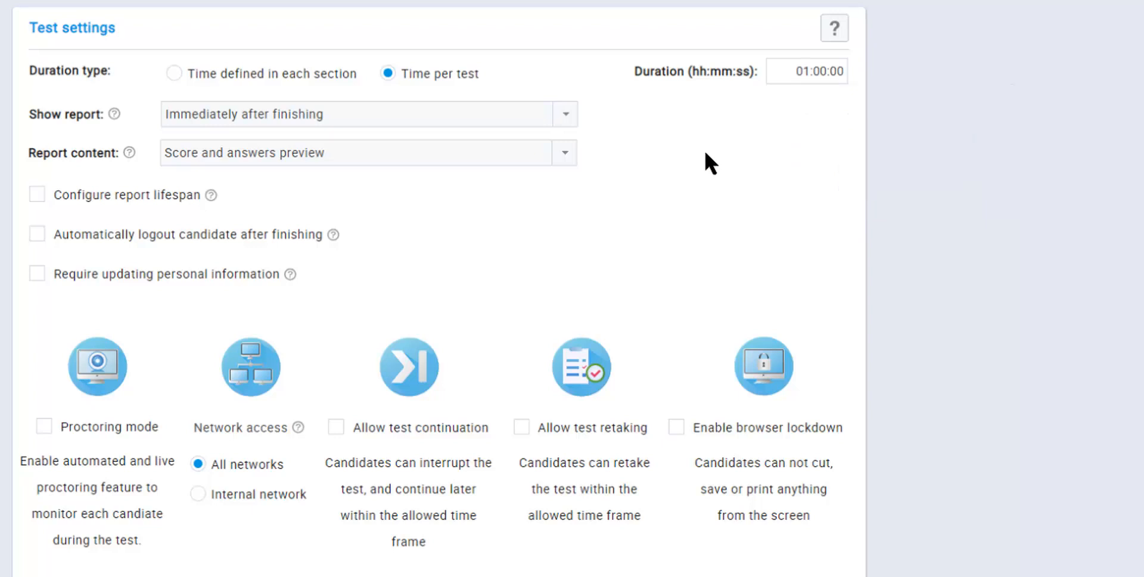
- Review the available choices for when the report is shown and for the report content
{"action": "left_click", "coordinate": [475, 125]}
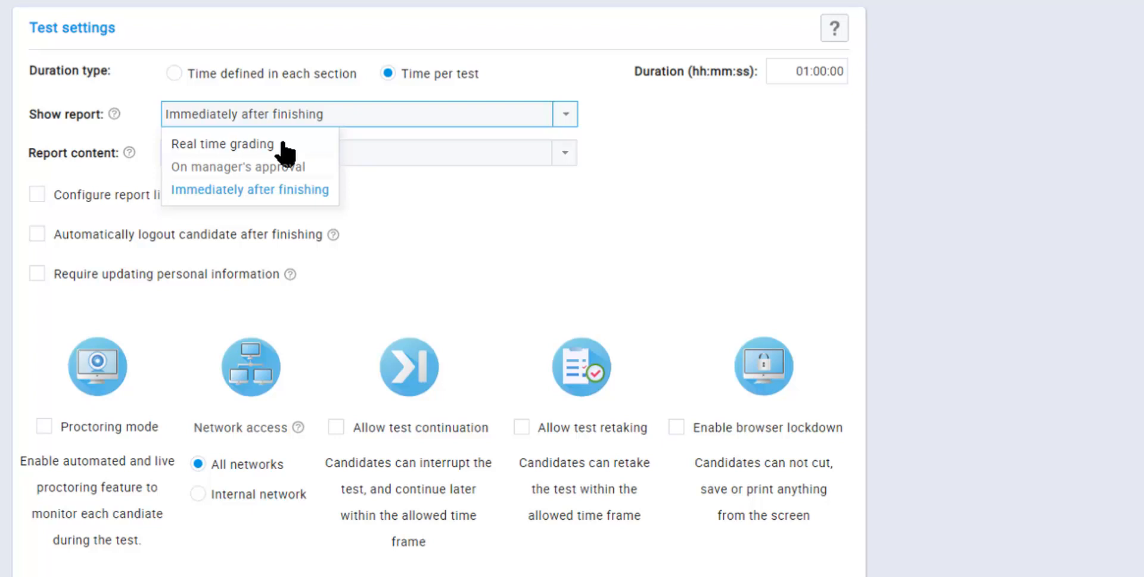
{"action": "left_click", "coordinate": [433, 258]}
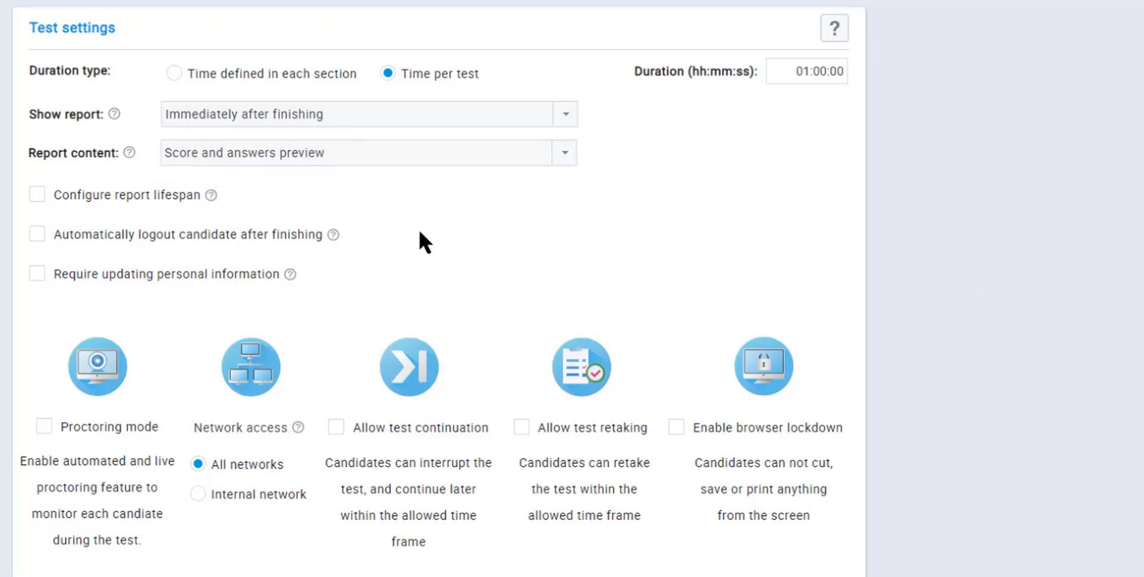
{"action": "left_click", "coordinate": [387, 154]}
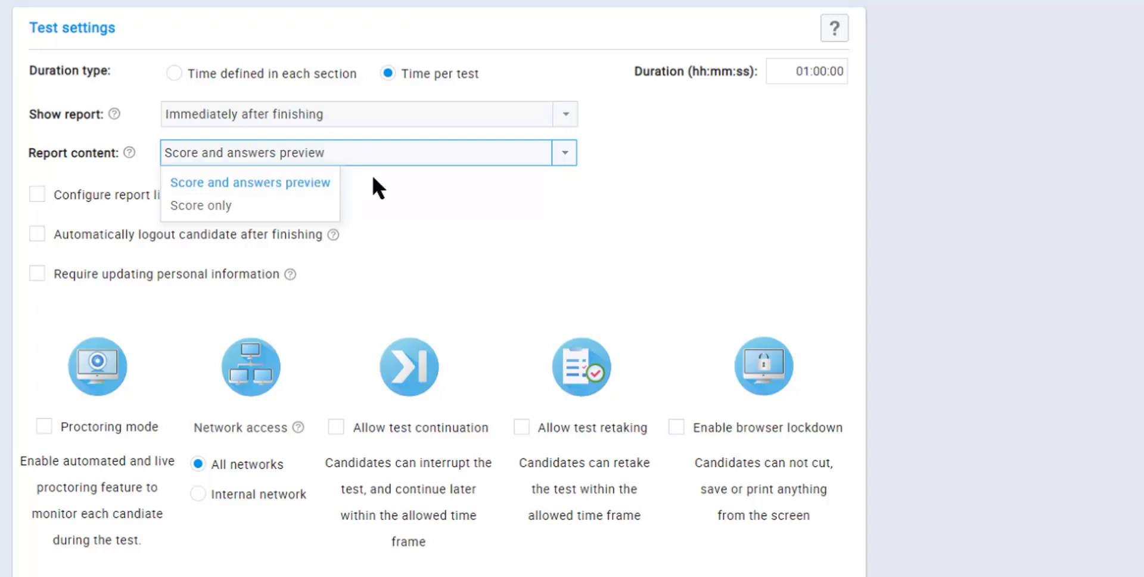
{"action": "left_click", "coordinate": [403, 190]}
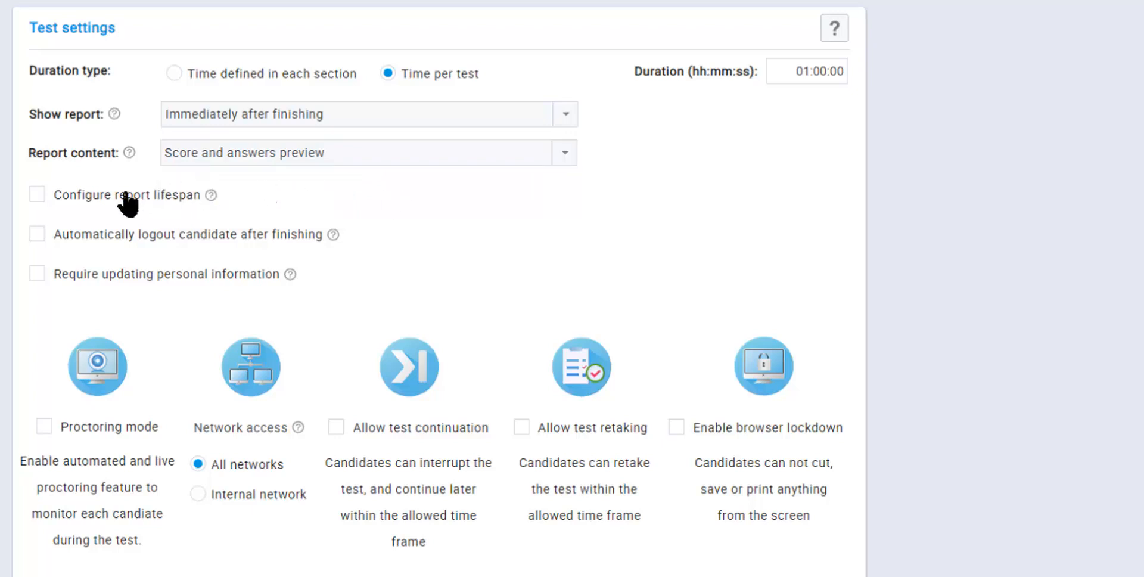
- Set the report lifespan to 00:05:00 and enable automatic candidate logout after finishing and required updating of personal information
{"action": "left_click", "coordinate": [90, 197]}
{"action": "left_click", "coordinate": [823, 199]}
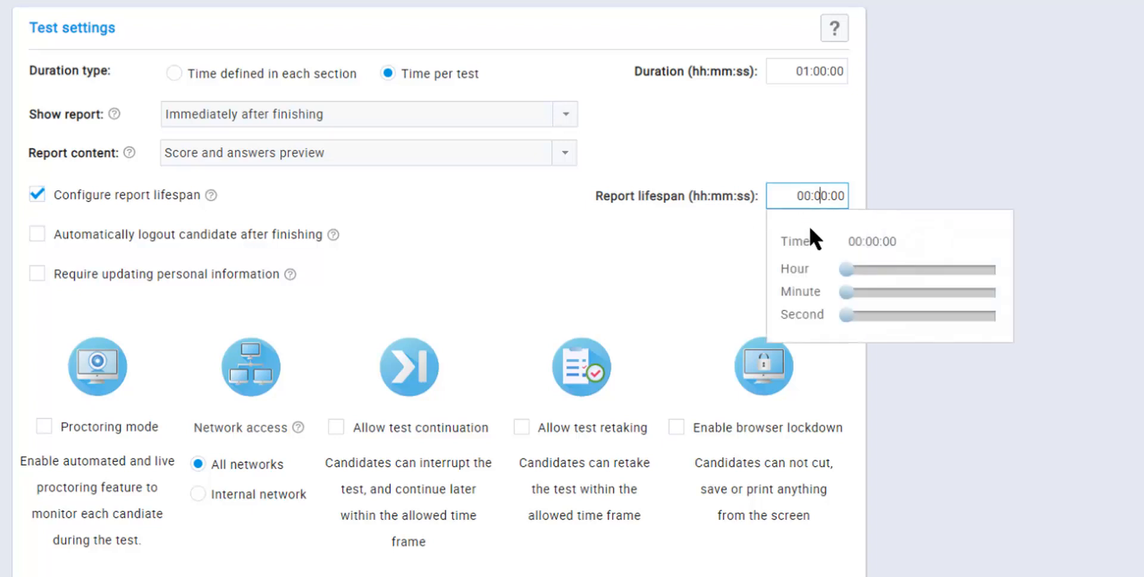
{"action": "left_click_drag", "start_coordinate": [850, 287], "coordinate": [861, 291]}
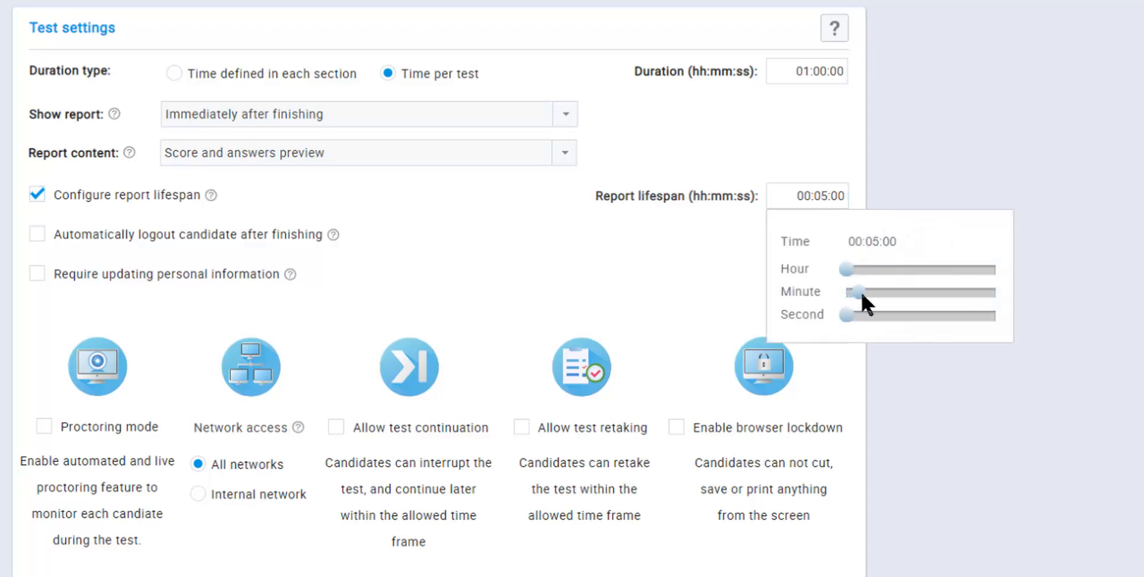
{"action": "left_click", "coordinate": [584, 233]}
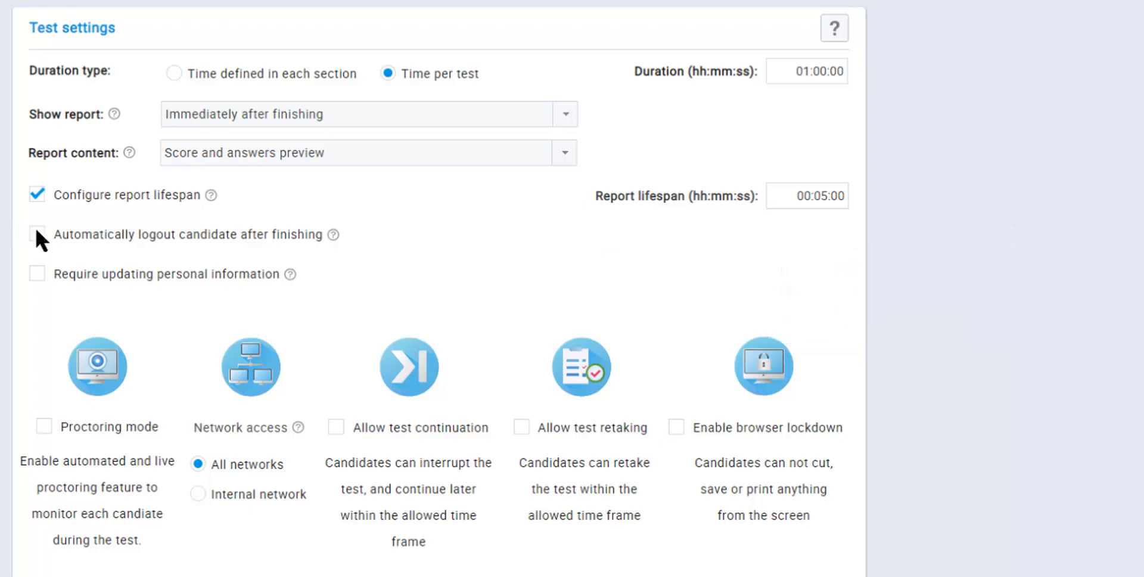
{"action": "left_click", "coordinate": [89, 238]}
{"action": "left_click", "coordinate": [74, 275]}
- Enable browser lockdown and proctoring mode, and restrict network access to the internal network
{"action": "left_click", "coordinate": [745, 434]}
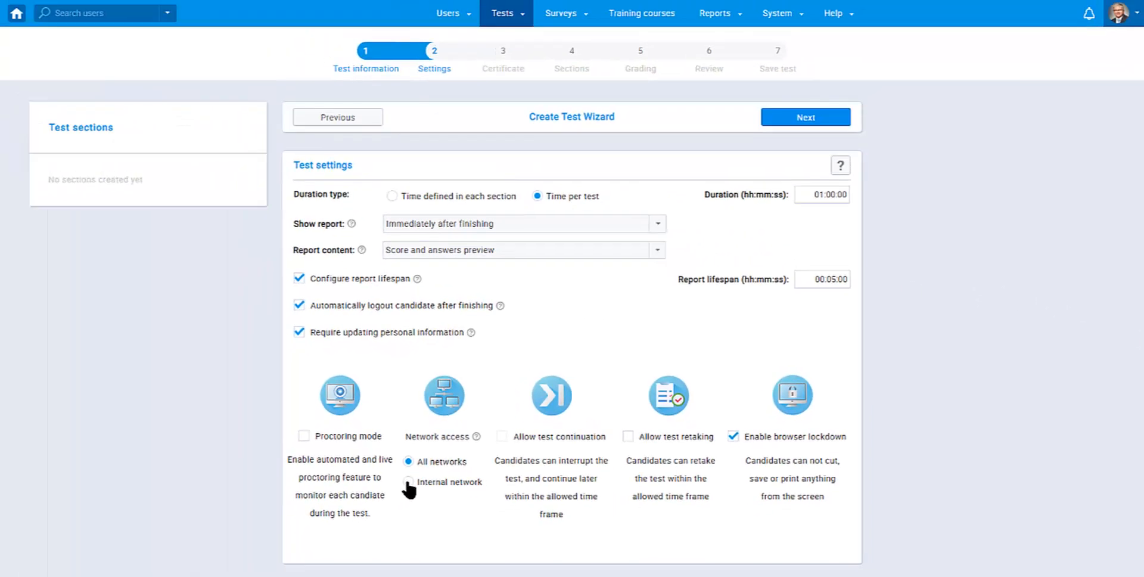
{"action": "left_click", "coordinate": [197, 494]}
{"action": "mouse_move", "coordinate": [796, 22]}
{"action": "left_click", "coordinate": [336, 441]}
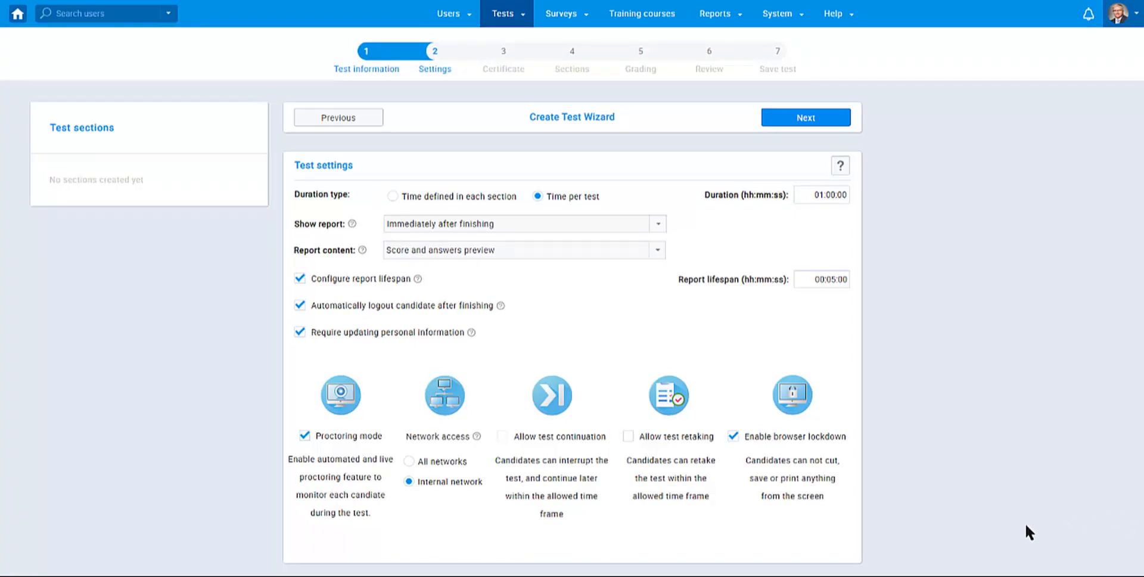
- Turn off proctoring mode and browser lockdown, and return network access to all networks
{"action": "left_click", "coordinate": [364, 438]}
{"action": "left_click", "coordinate": [761, 438]}
{"action": "left_click", "coordinate": [453, 465]}
- Allow test continuation and test retaking, and proceed to the certificate stage of the wizard
{"action": "left_click", "coordinate": [566, 441]}
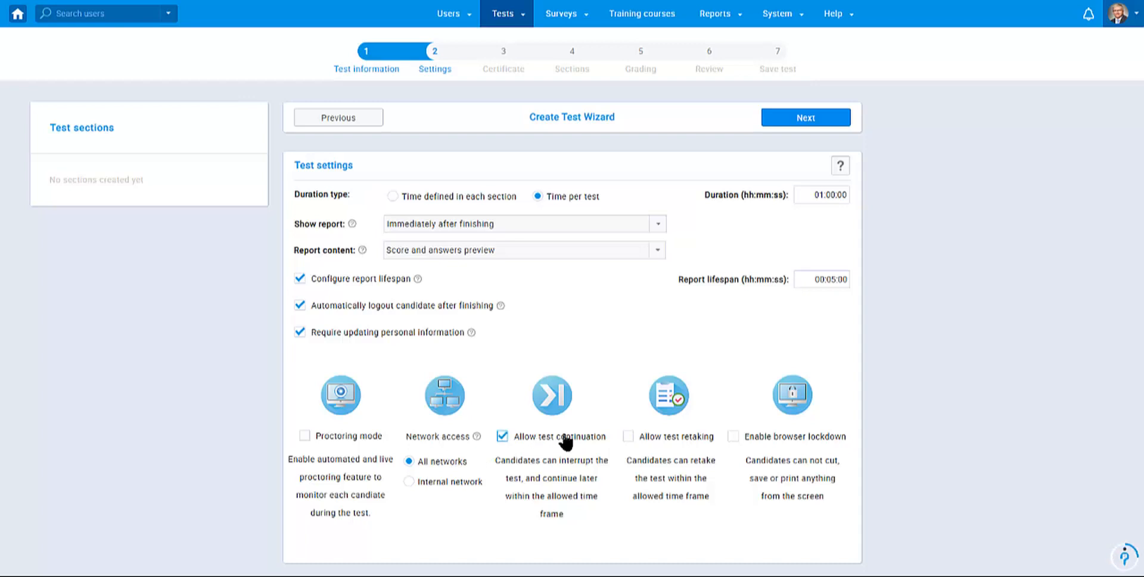
{"action": "left_click", "coordinate": [655, 442]}
{"action": "left_click", "coordinate": [800, 127]}
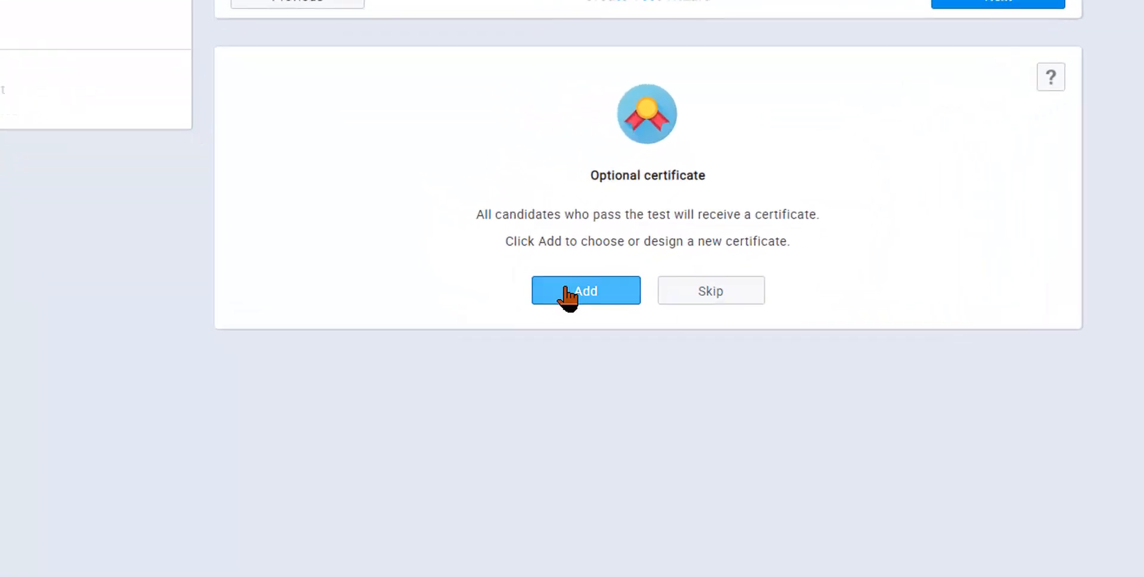
- Add a certificate to the test, using the existing Certificate of Completion, and look over its preview and options
{"action": "left_click", "coordinate": [577, 291]}
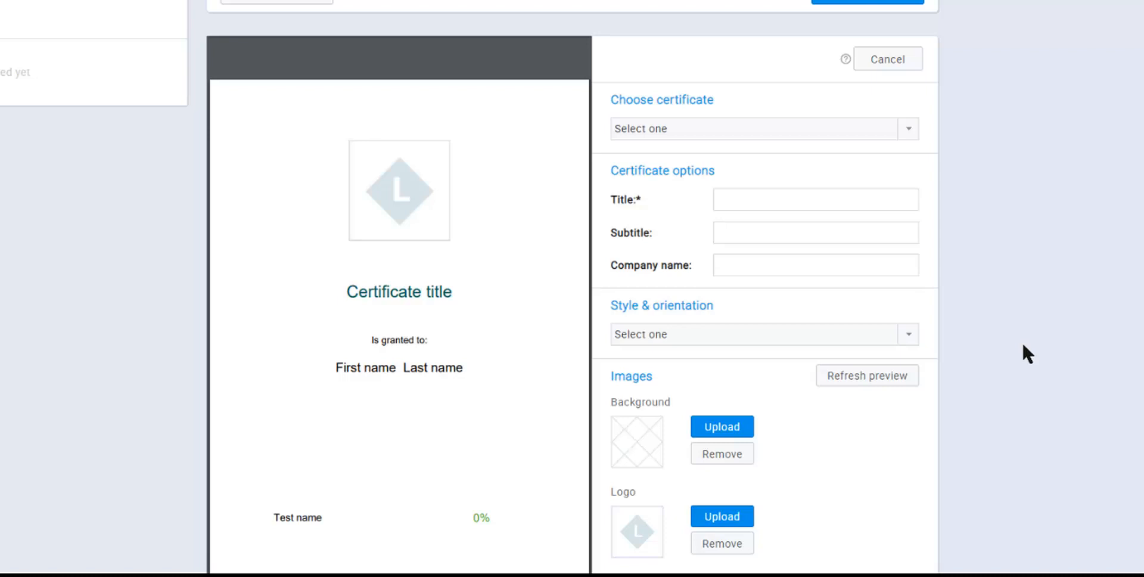
{"action": "left_click", "coordinate": [797, 129]}
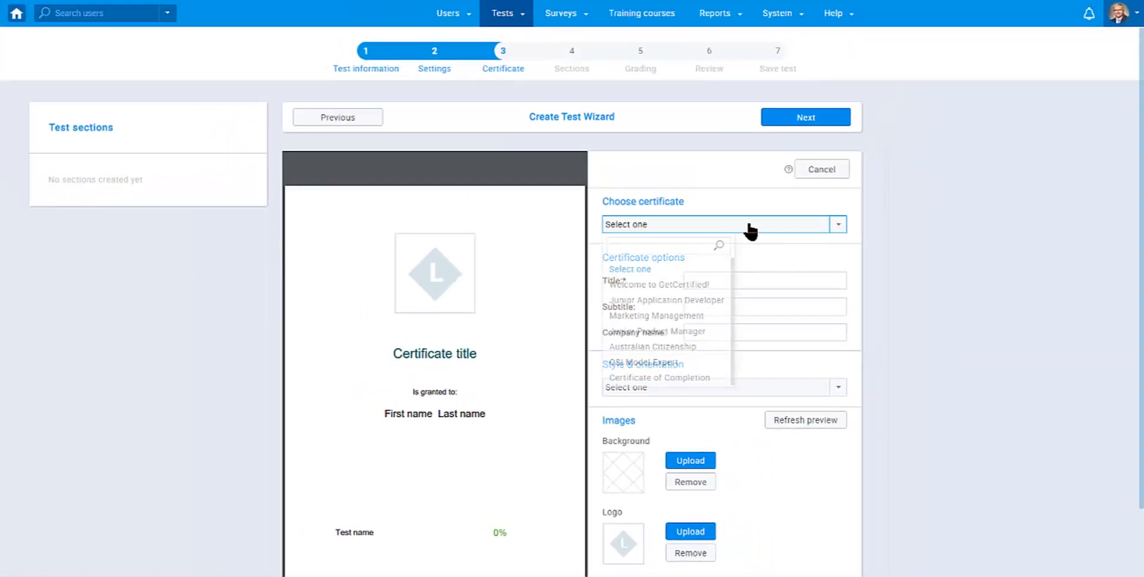
{"action": "left_click", "coordinate": [650, 378]}
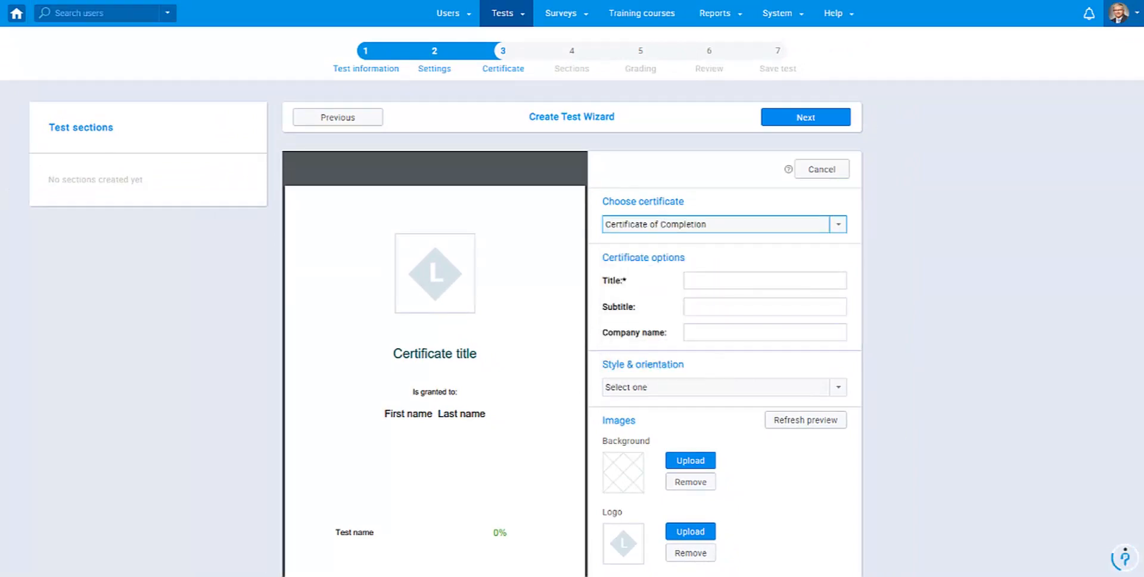
{"action": "scroll", "coordinate": [1047, 325], "scroll_direction": "down", "scroll_amount": 1}
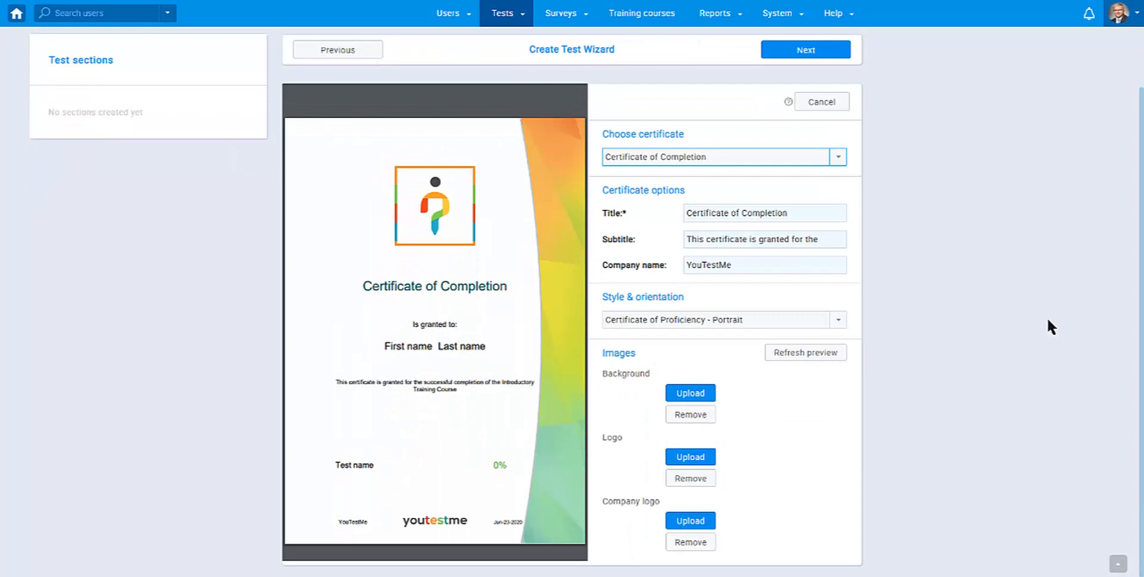
{"action": "scroll", "coordinate": [1049, 327], "scroll_direction": "up", "scroll_amount": 1}
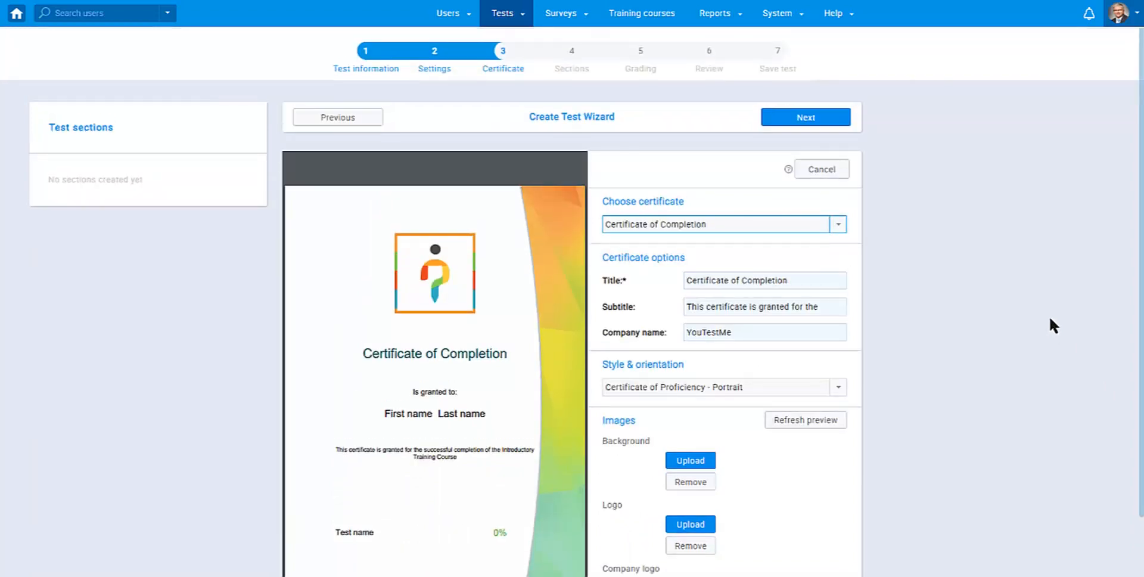
- Proceed to the test's sections stage, add a section named Section 1, and continue to its settings
{"action": "left_click", "coordinate": [823, 125]}
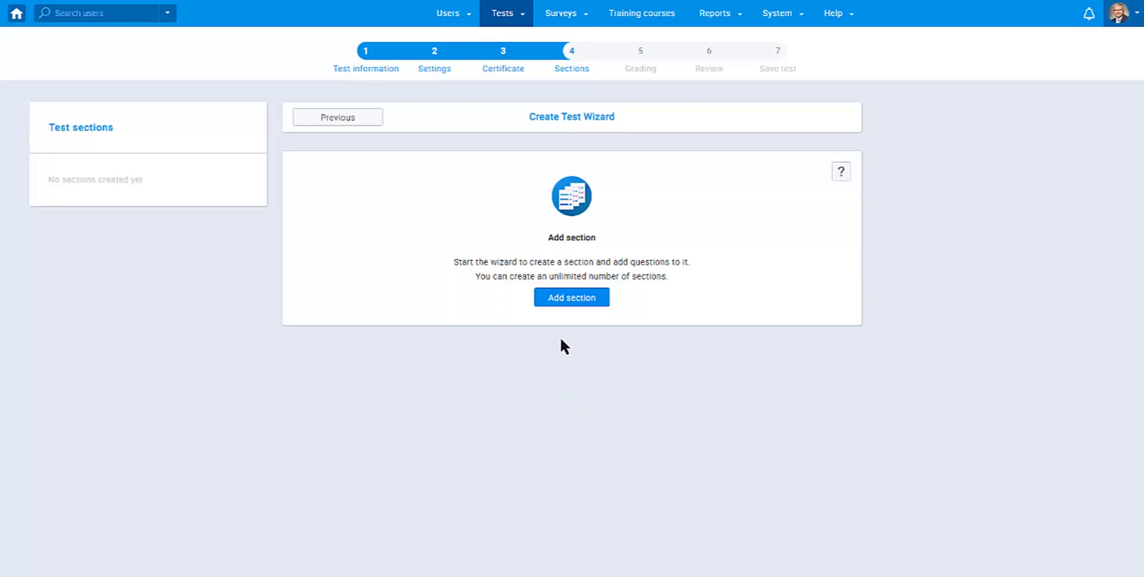
{"action": "left_click", "coordinate": [564, 302]}
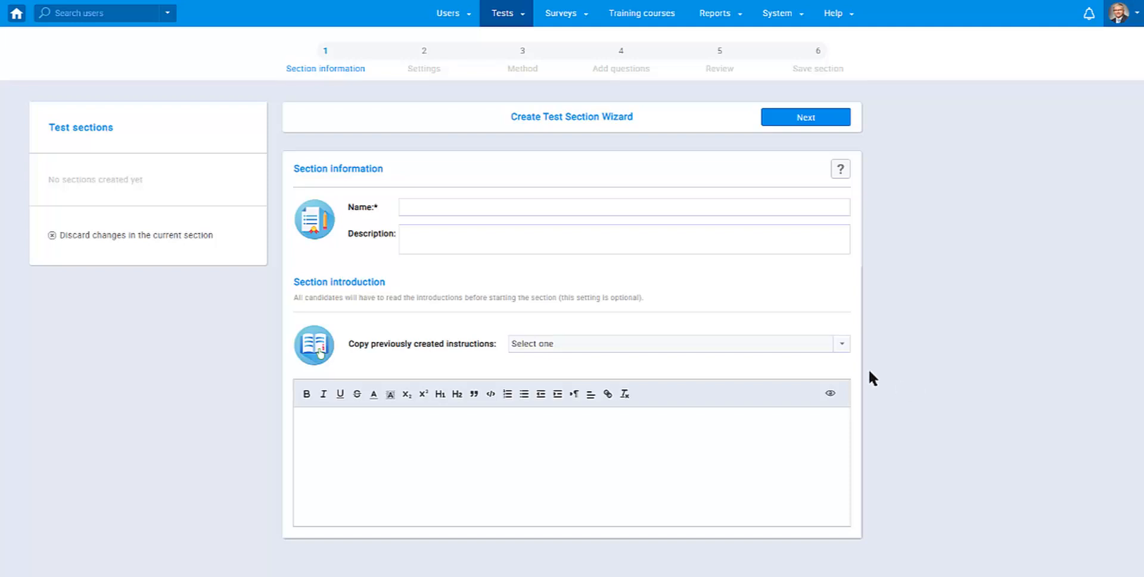
{"action": "left_click", "coordinate": [419, 210]}
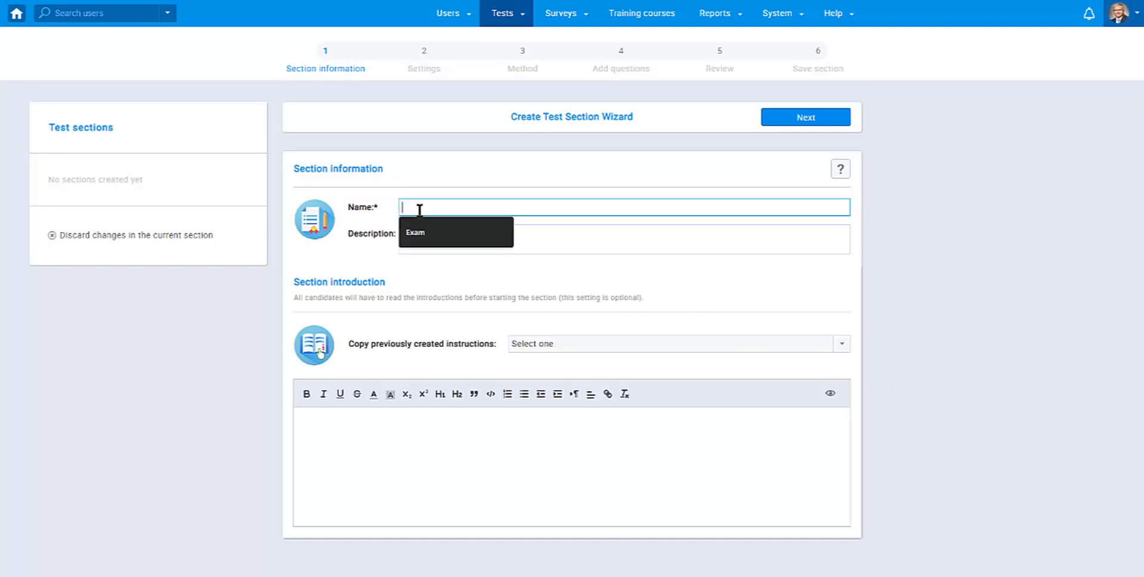
{"action": "type", "text": "Section 1"}
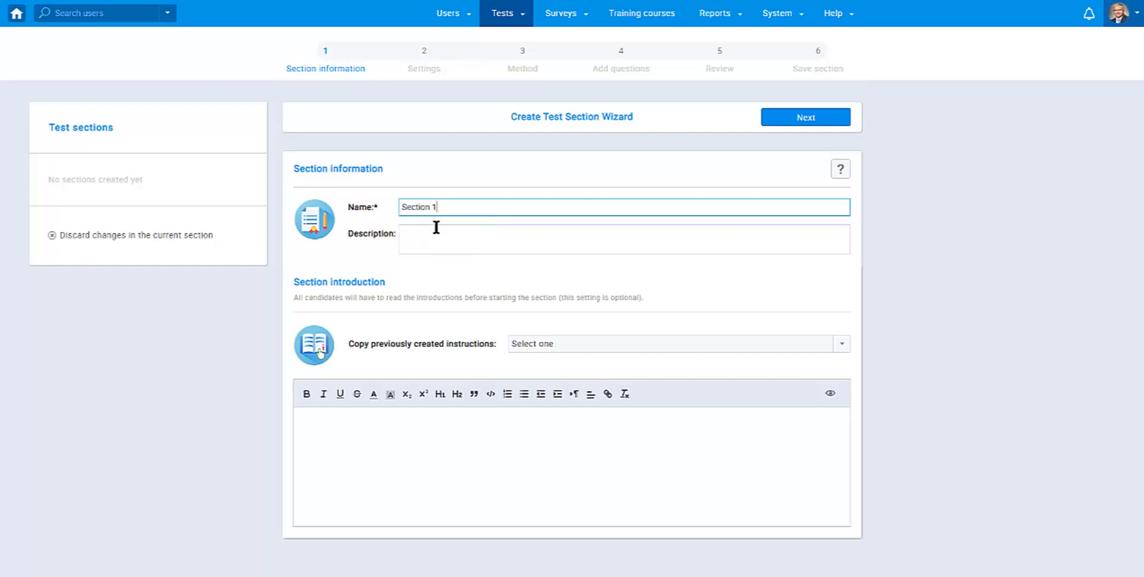
{"action": "left_click", "coordinate": [437, 227]}
{"action": "left_click", "coordinate": [366, 438]}
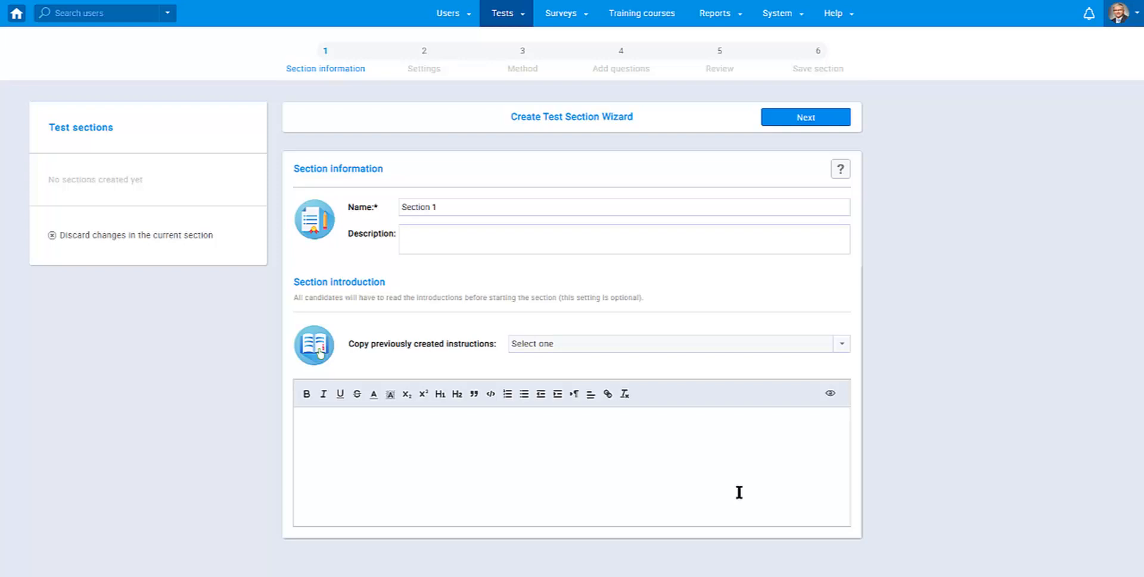
{"action": "left_click", "coordinate": [804, 122]}
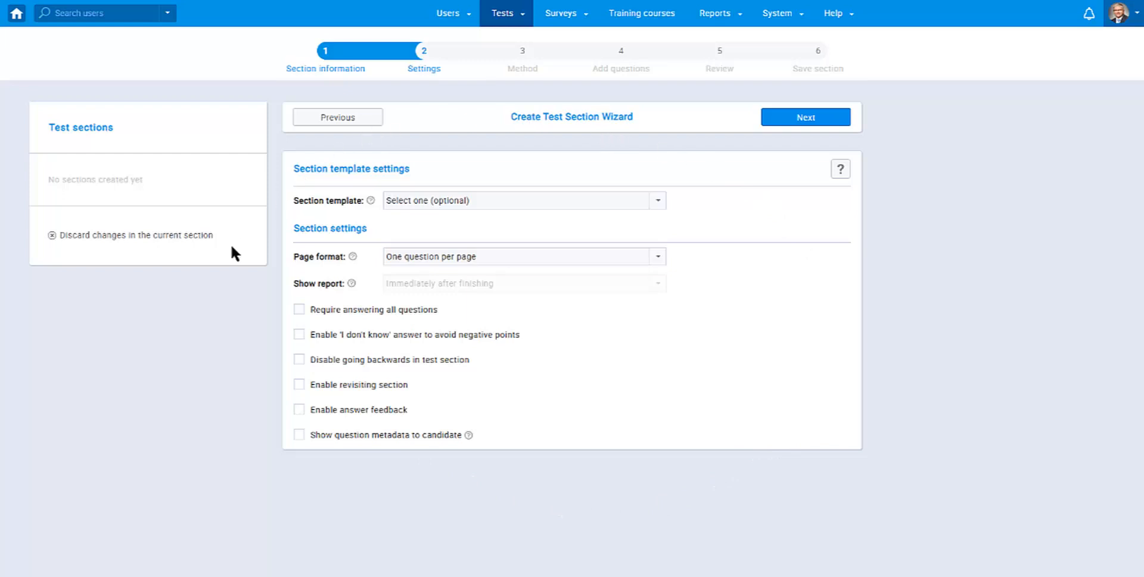
- Keep one question per page, select every option from requiring all answers through showing question metadata, and continue to the method stage
{"action": "left_click", "coordinate": [543, 263]}
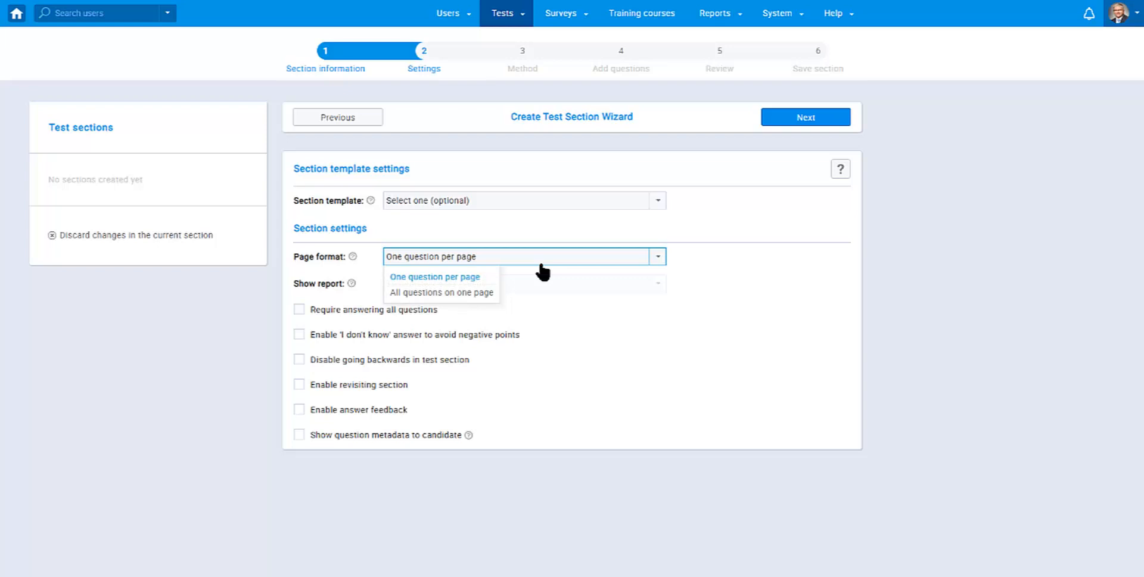
{"action": "left_click", "coordinate": [542, 264]}
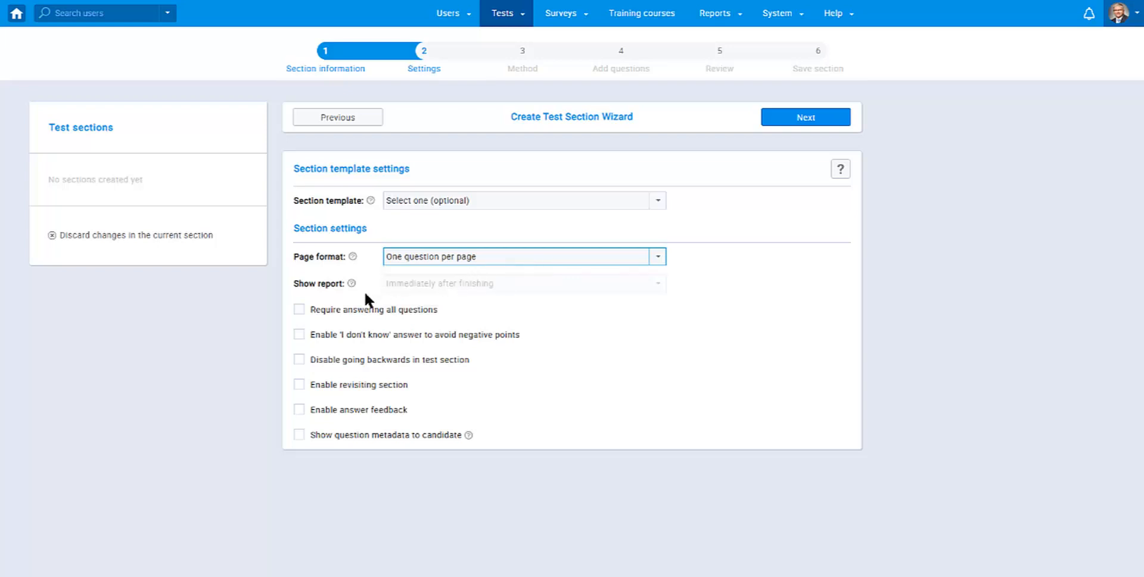
{"action": "left_click", "coordinate": [320, 310]}
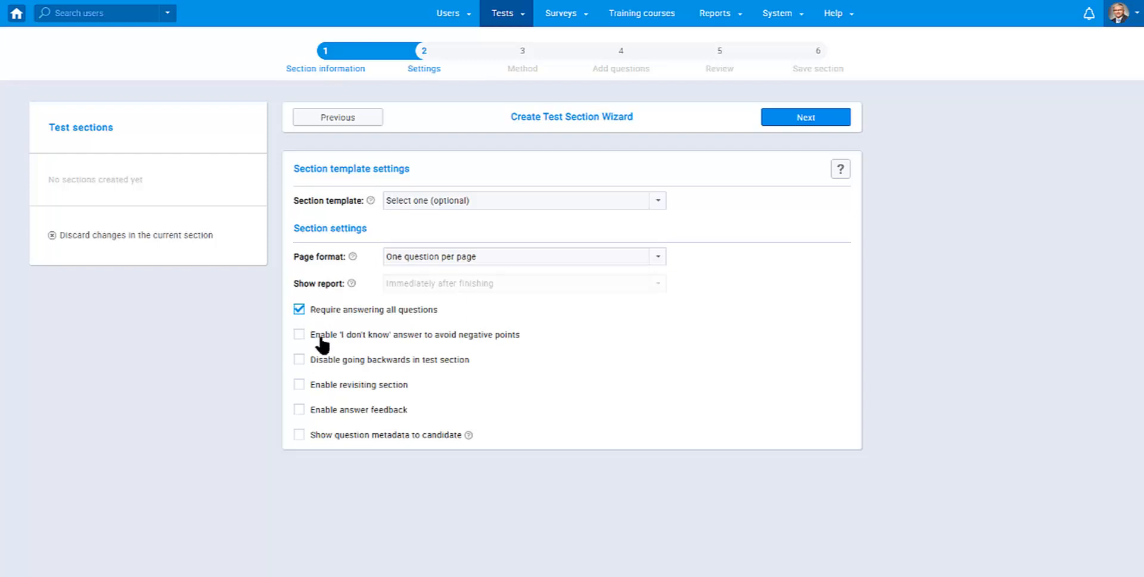
{"action": "left_click", "coordinate": [322, 345]}
{"action": "left_click", "coordinate": [322, 364]}
{"action": "left_click", "coordinate": [328, 391]}
{"action": "left_click", "coordinate": [326, 413]}
{"action": "left_click", "coordinate": [317, 436]}
{"action": "left_click", "coordinate": [774, 121]}
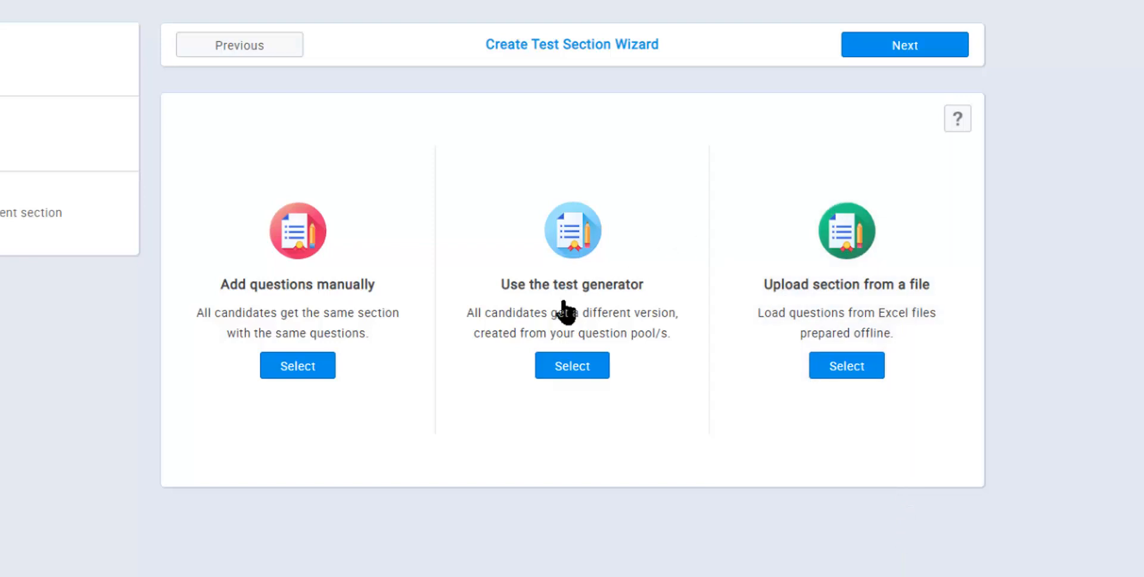
- Choose adding questions manually for Section 1 and look over the available new question types
{"action": "left_click", "coordinate": [327, 435]}
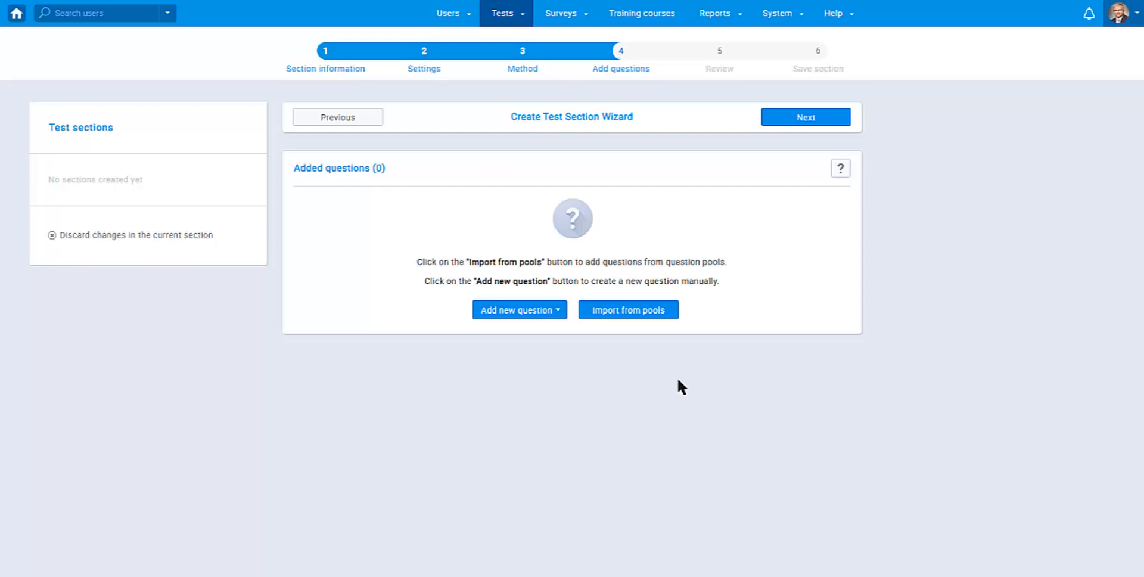
{"action": "left_click", "coordinate": [554, 315]}
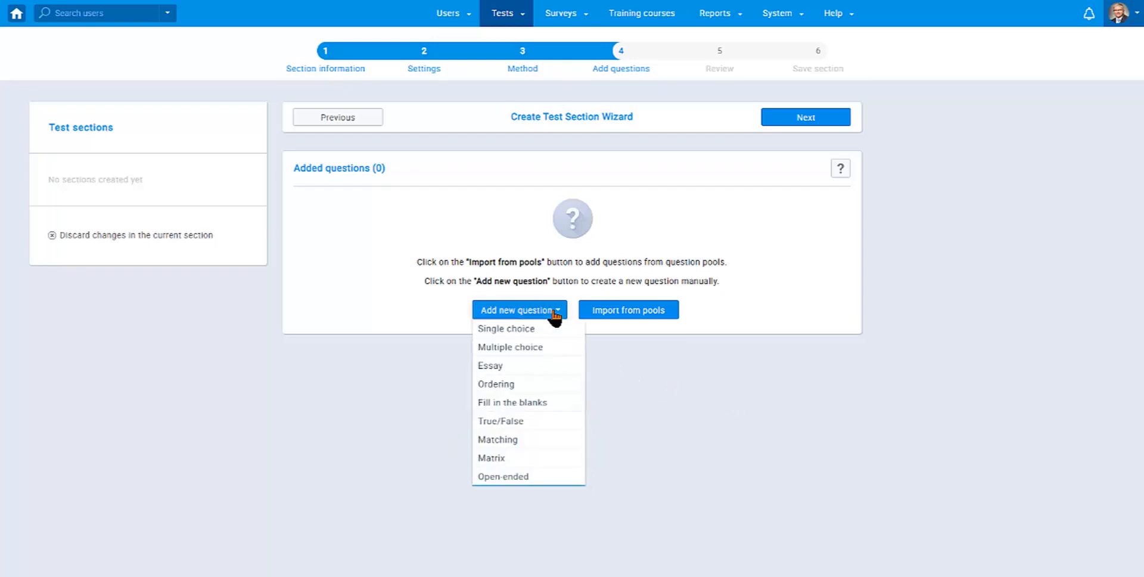
{"action": "left_click", "coordinate": [554, 315]}
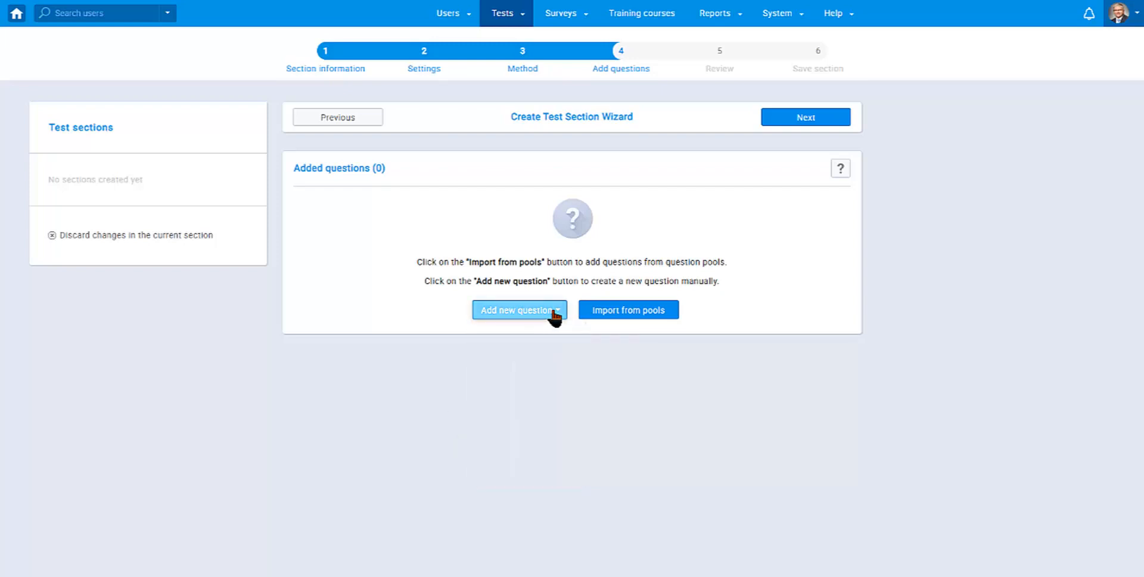
- Import the blue whale True/False, Fill in the blanks, and workdays questions from the General Knowledge pool
{"action": "left_click", "coordinate": [608, 311]}
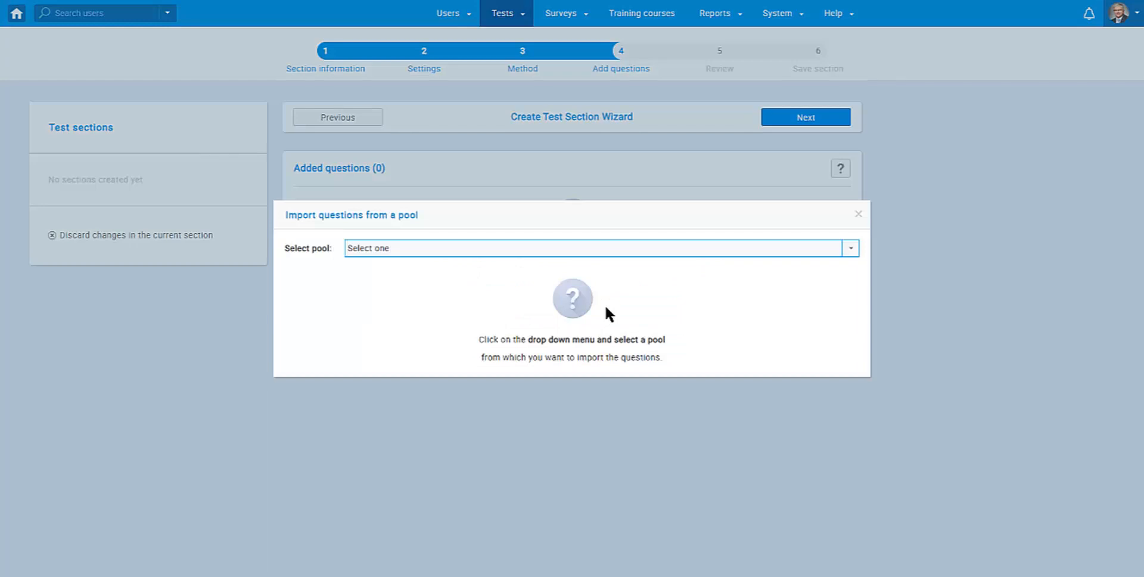
{"action": "left_click", "coordinate": [677, 255]}
{"action": "type", "text": "ge"}
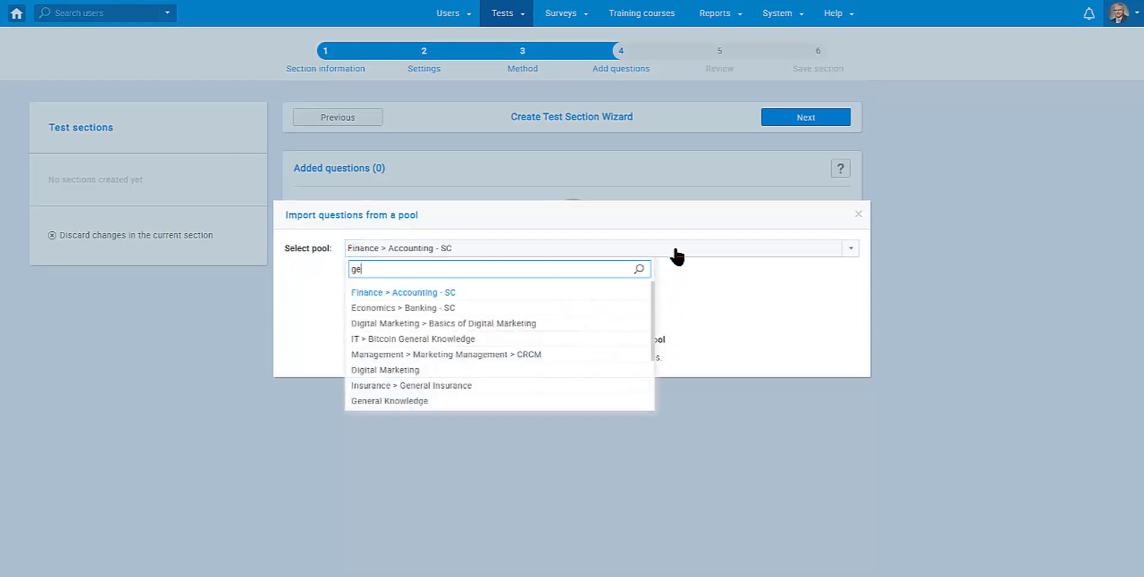
{"action": "type", "text": "ne"}
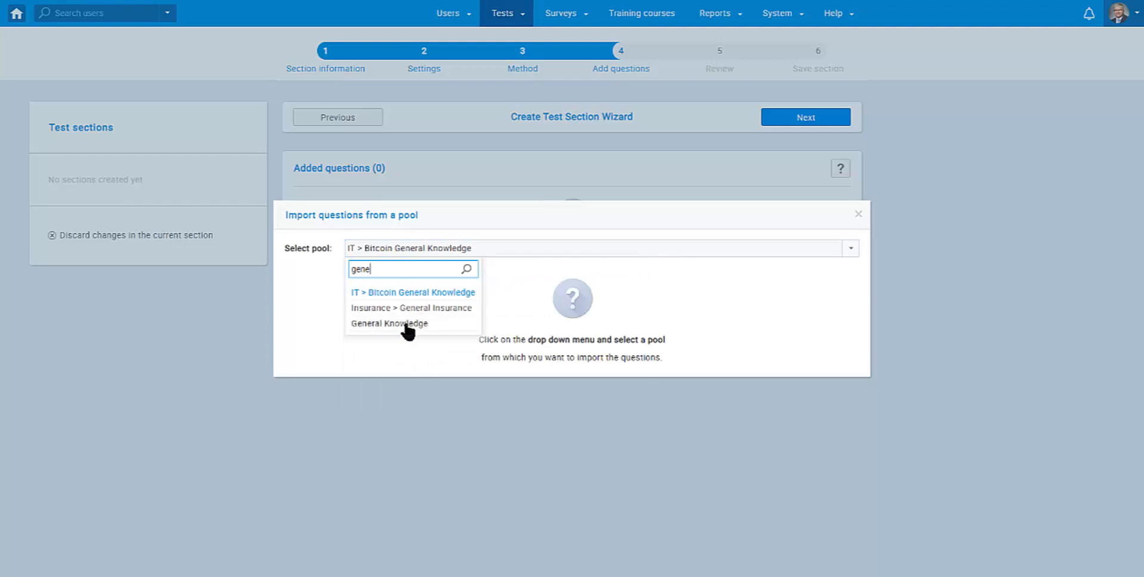
{"action": "left_click", "coordinate": [405, 324]}
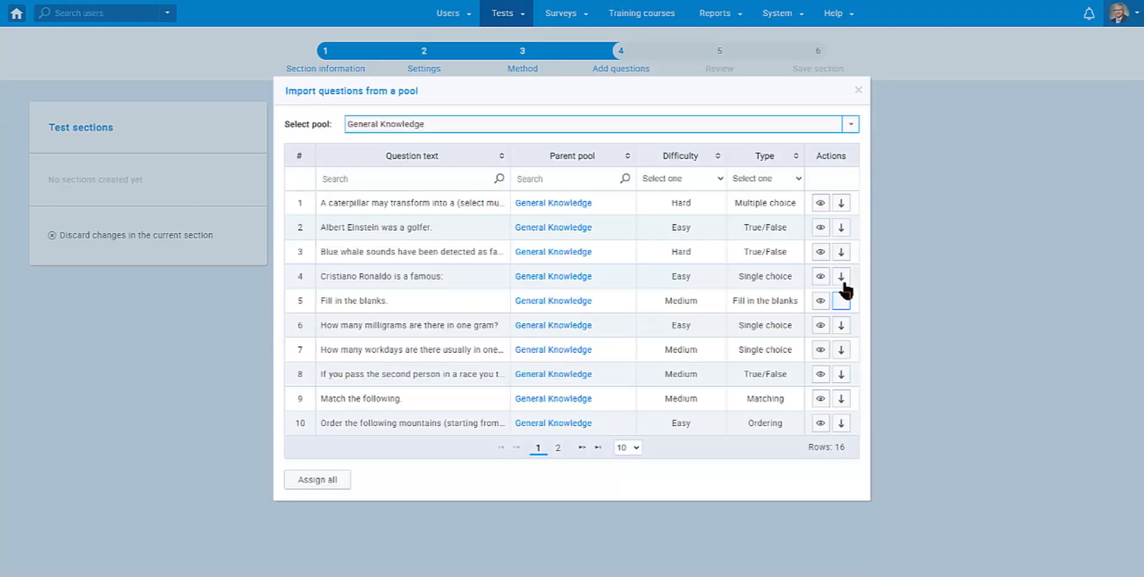
{"action": "left_click", "coordinate": [841, 251]}
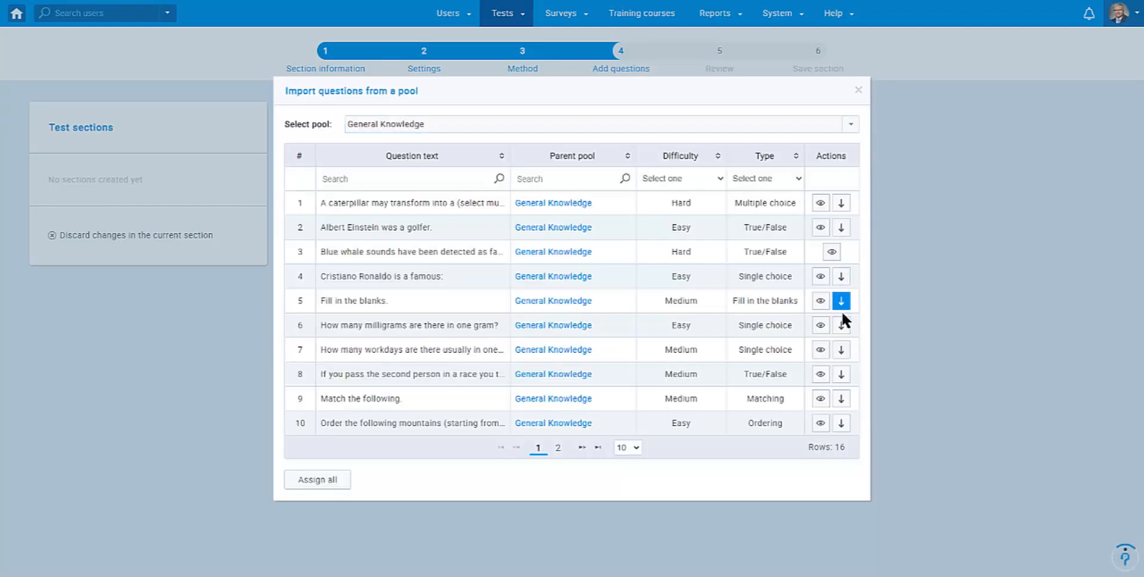
{"action": "left_click", "coordinate": [842, 303]}
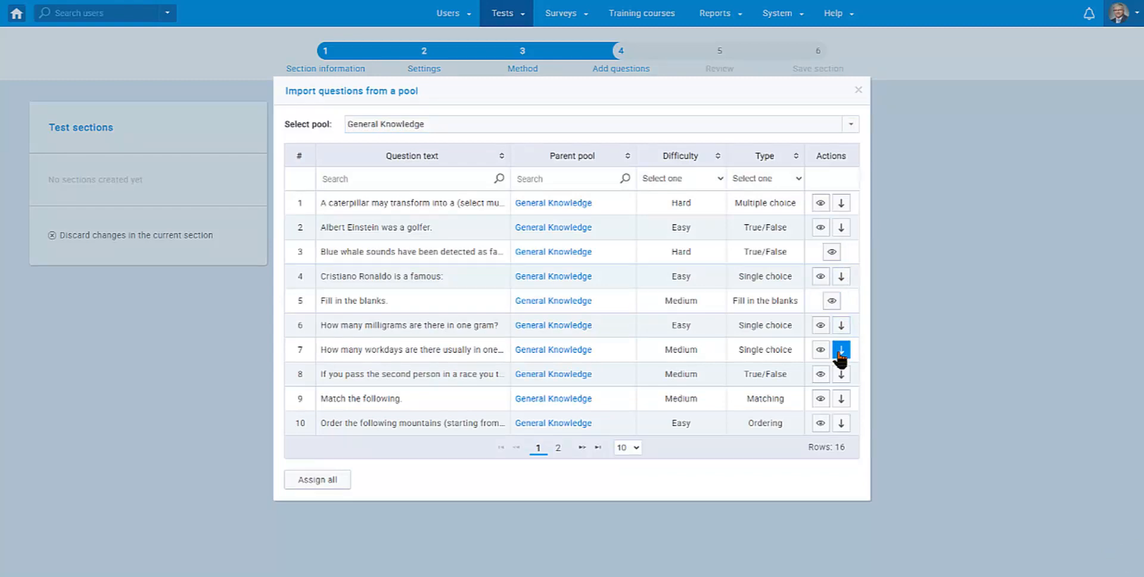
{"action": "left_click", "coordinate": [841, 351]}
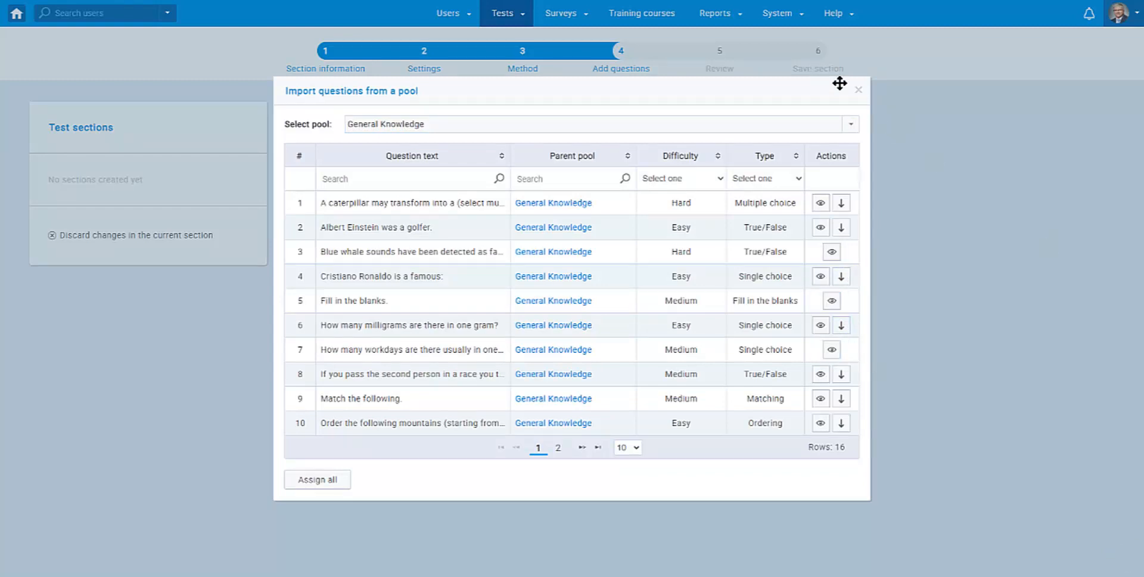
- Import the "Revenues minus expenses equals" and non-government organization questions from the Finance pool, and close the import dialog
{"action": "left_click", "coordinate": [845, 126]}
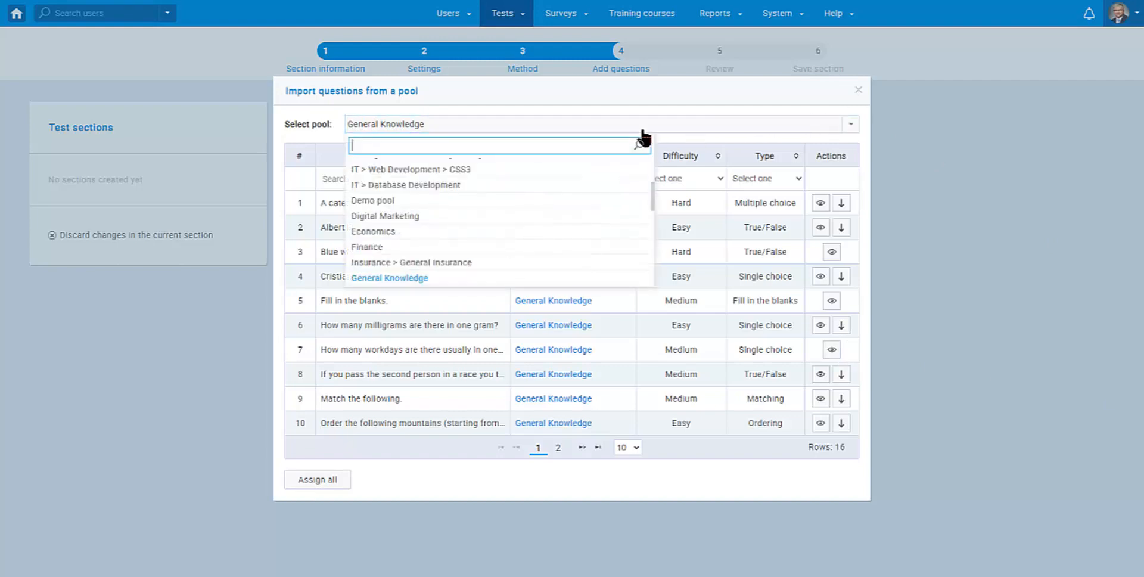
{"action": "left_click", "coordinate": [374, 245]}
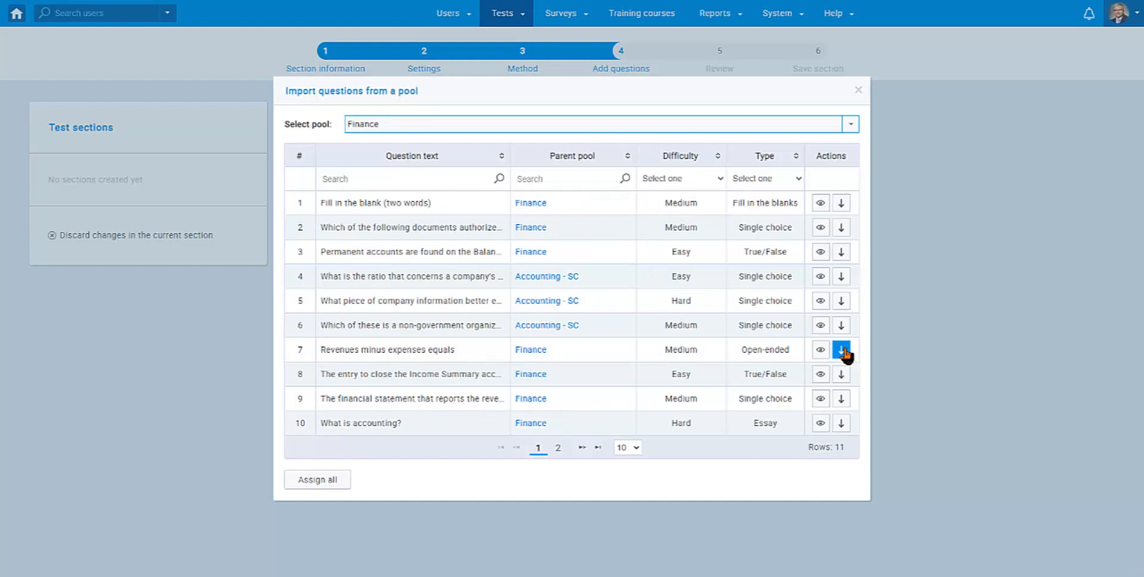
{"action": "left_click", "coordinate": [842, 350]}
{"action": "left_click", "coordinate": [842, 350]}
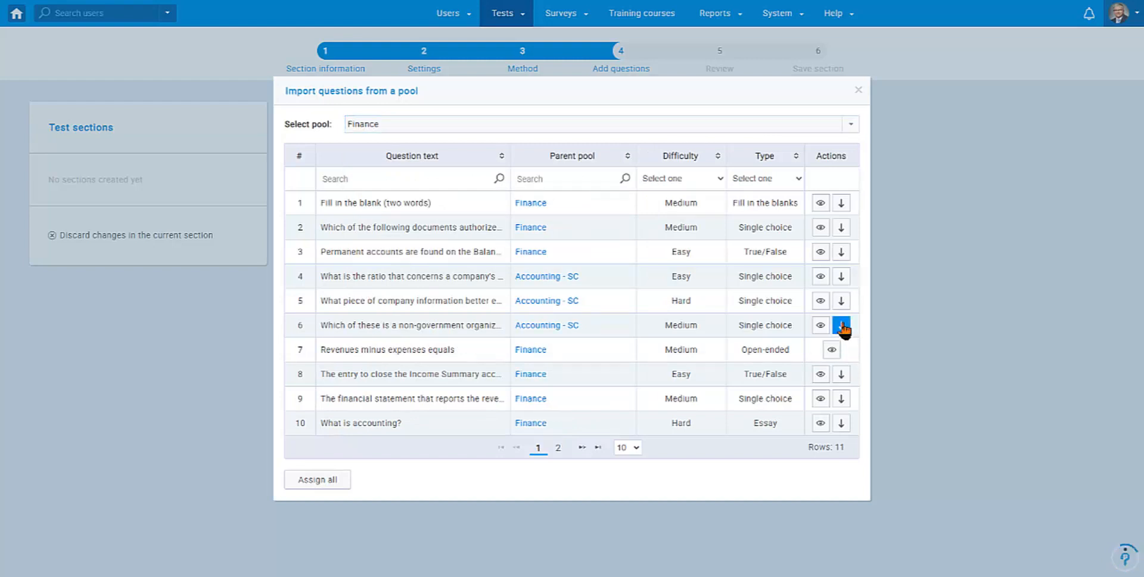
{"action": "left_click", "coordinate": [842, 327]}
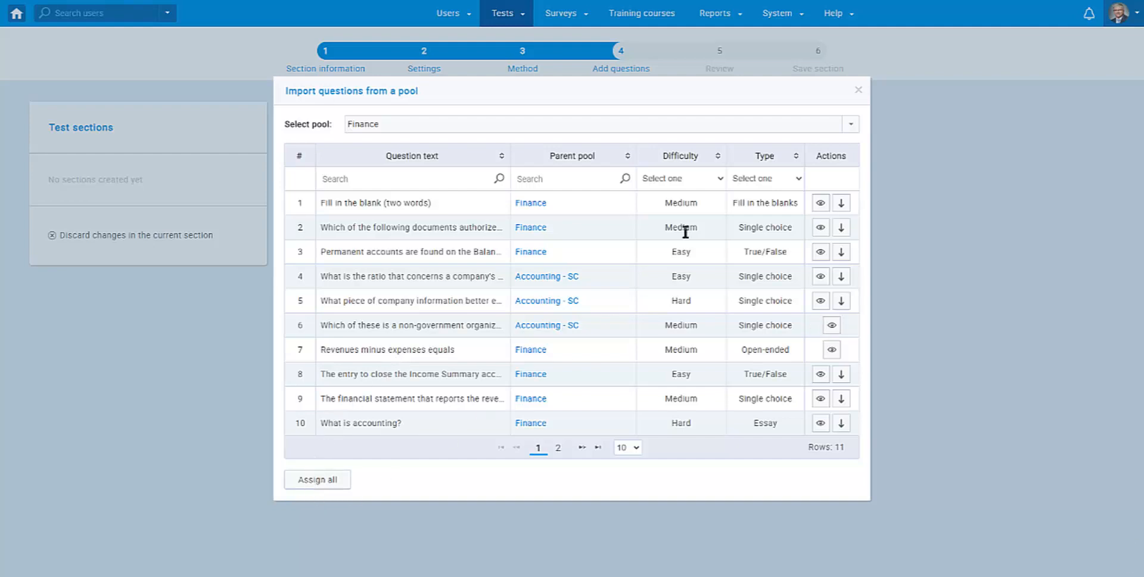
{"action": "left_click", "coordinate": [858, 91]}
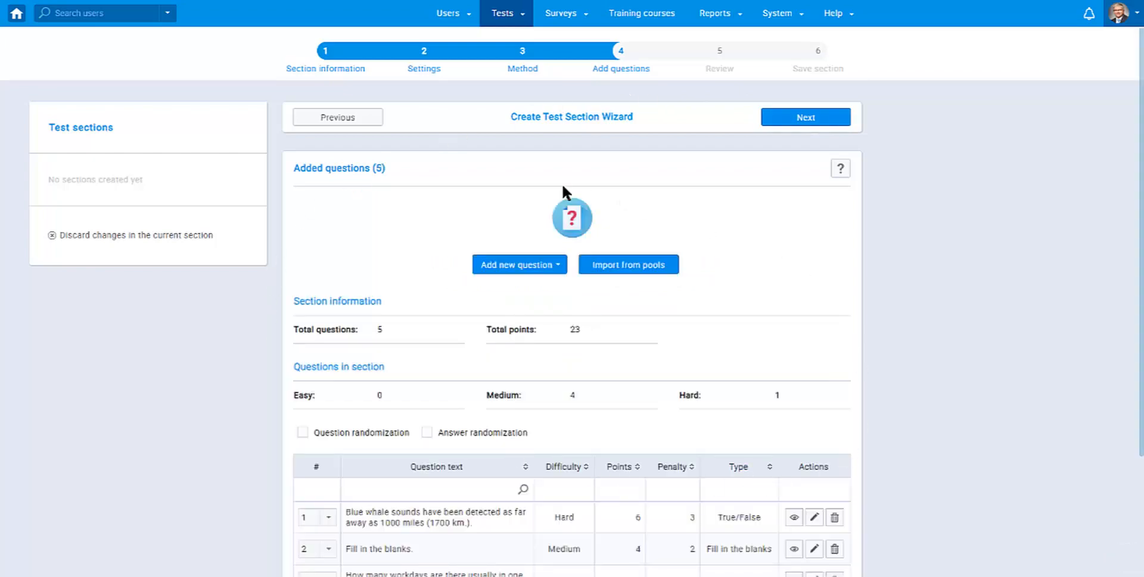
- Enable question randomization and answer randomization for Section 1, and continue to its review
{"action": "scroll", "coordinate": [271, 242], "scroll_direction": "down", "scroll_amount": 3}
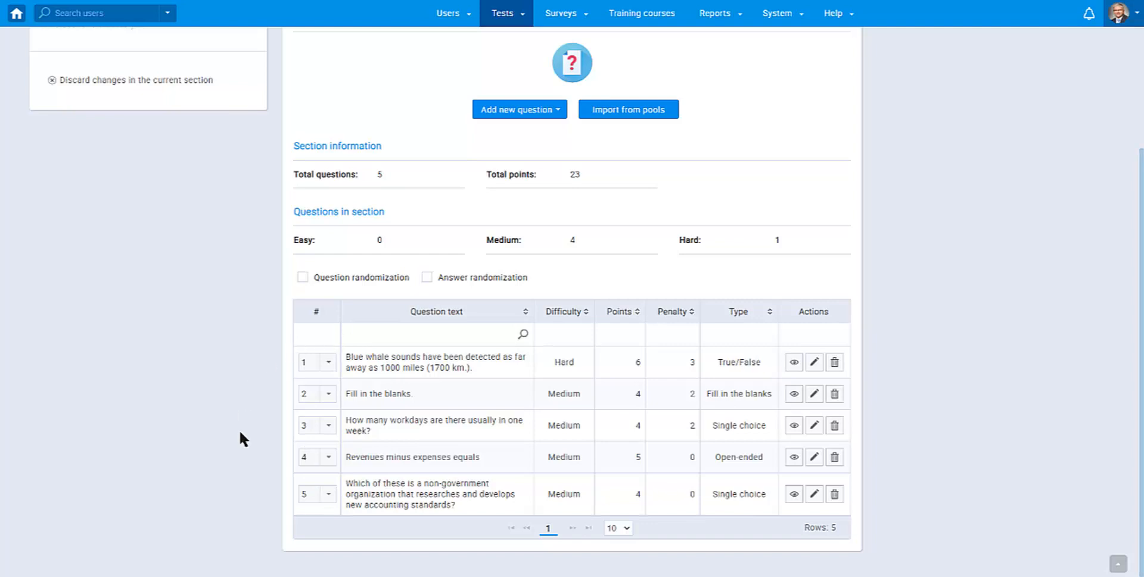
{"action": "left_click", "coordinate": [366, 282]}
{"action": "left_click", "coordinate": [448, 279]}
{"action": "scroll", "coordinate": [903, 227], "scroll_direction": "up", "scroll_amount": 3}
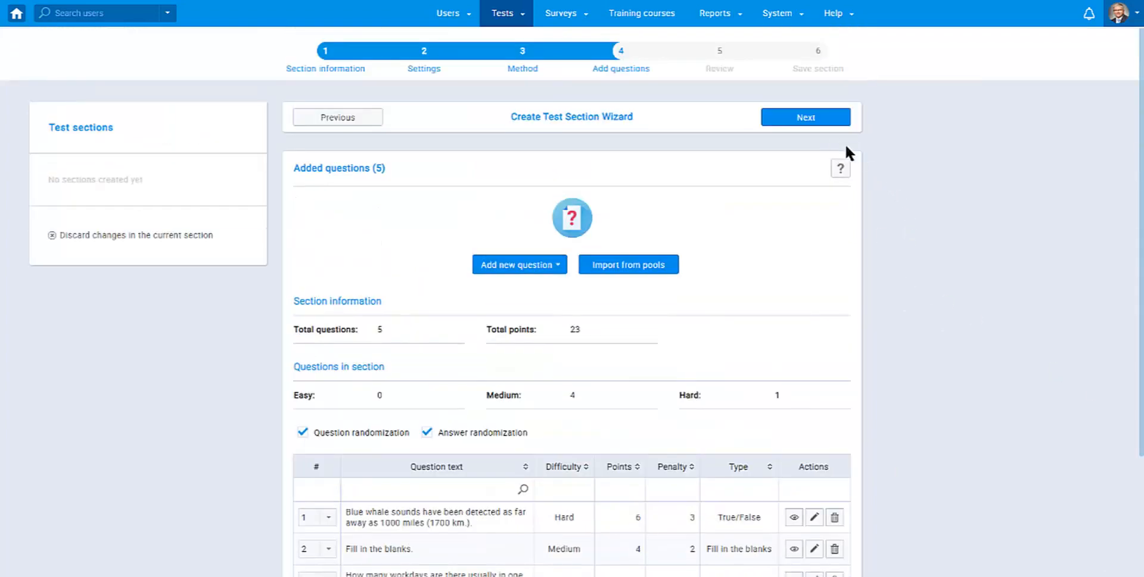
{"action": "left_click", "coordinate": [812, 128]}
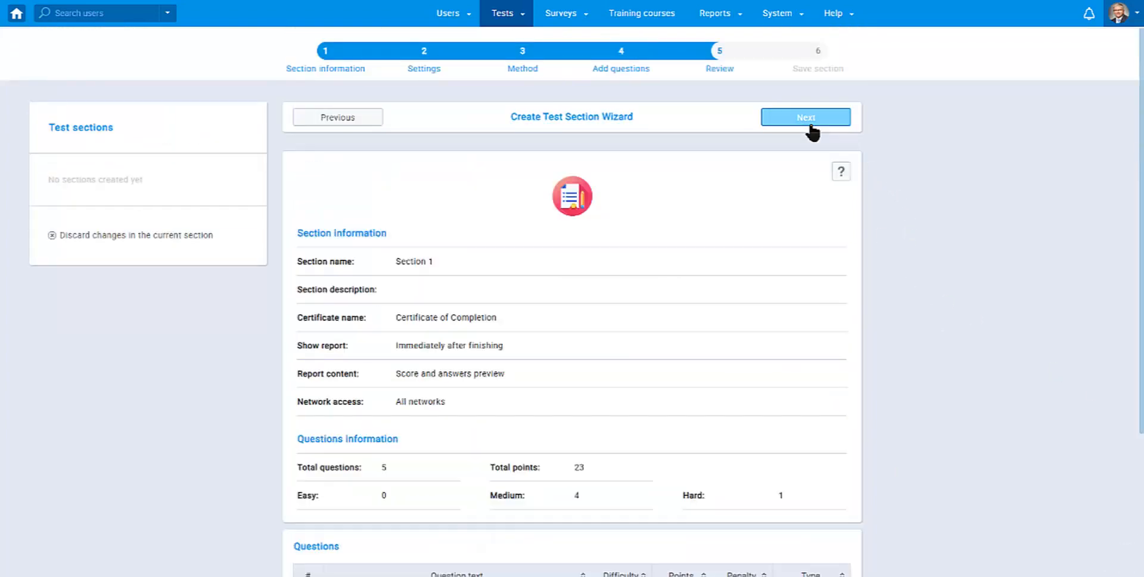
- Review Section 1's information and question list before saving the section
{"action": "scroll", "coordinate": [319, 237], "scroll_direction": "down", "scroll_amount": 2}
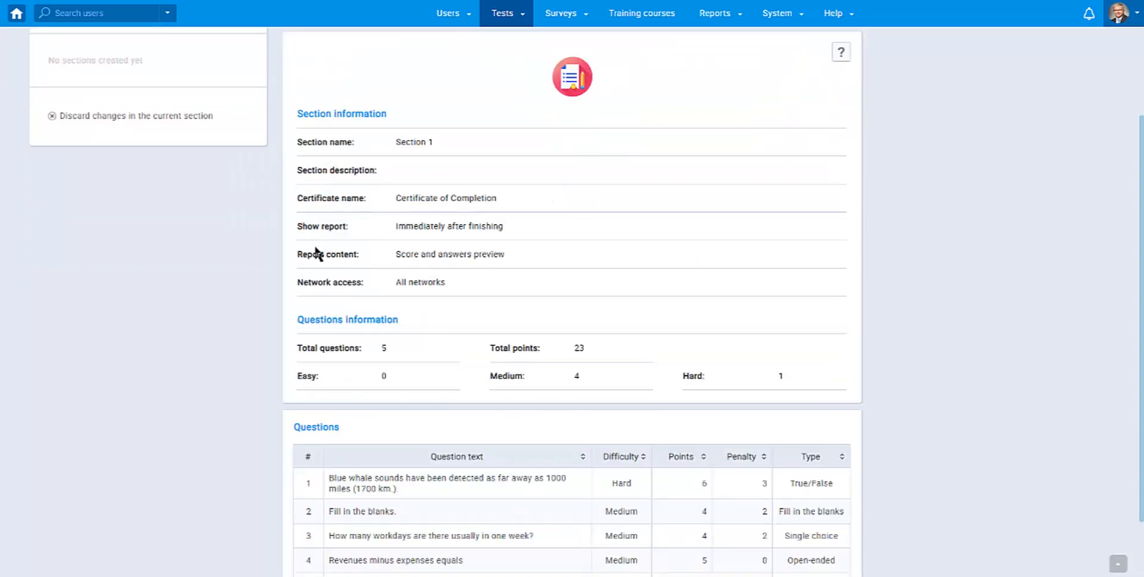
{"action": "scroll", "coordinate": [317, 253], "scroll_direction": "down", "scroll_amount": 1}
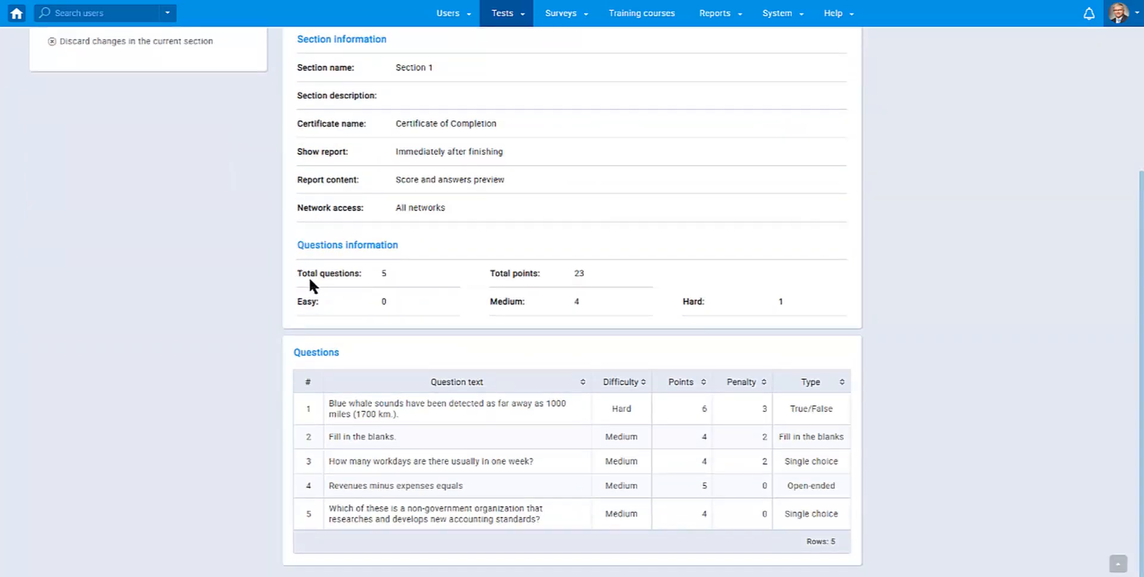
{"action": "scroll", "coordinate": [309, 277], "scroll_direction": "up", "scroll_amount": 3}
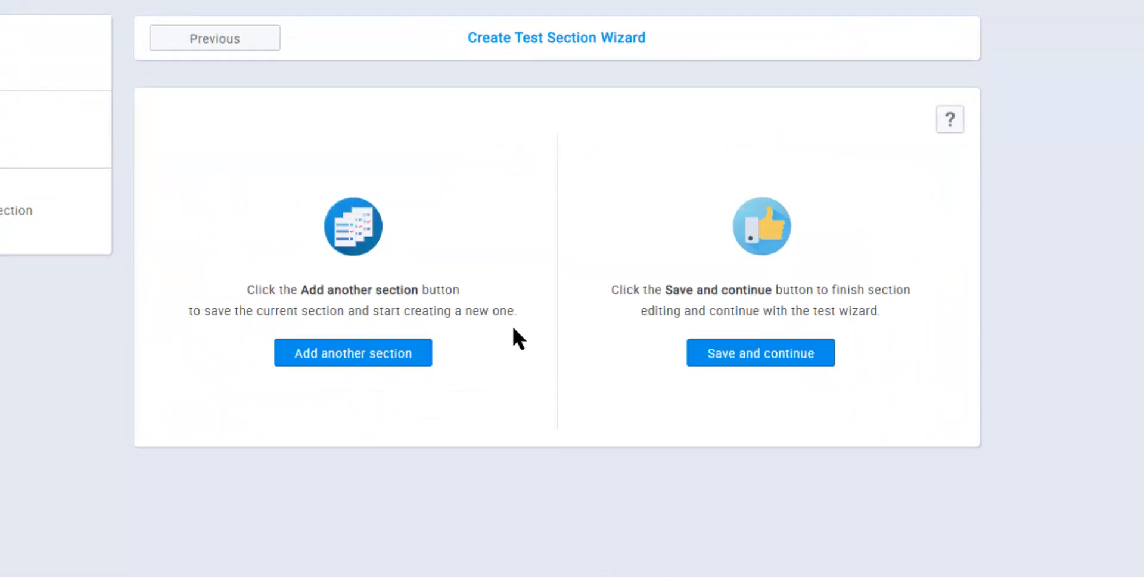
- Save the current section, add another named Section 2 with its default settings, and continue to the method stage
{"action": "left_click", "coordinate": [337, 355]}
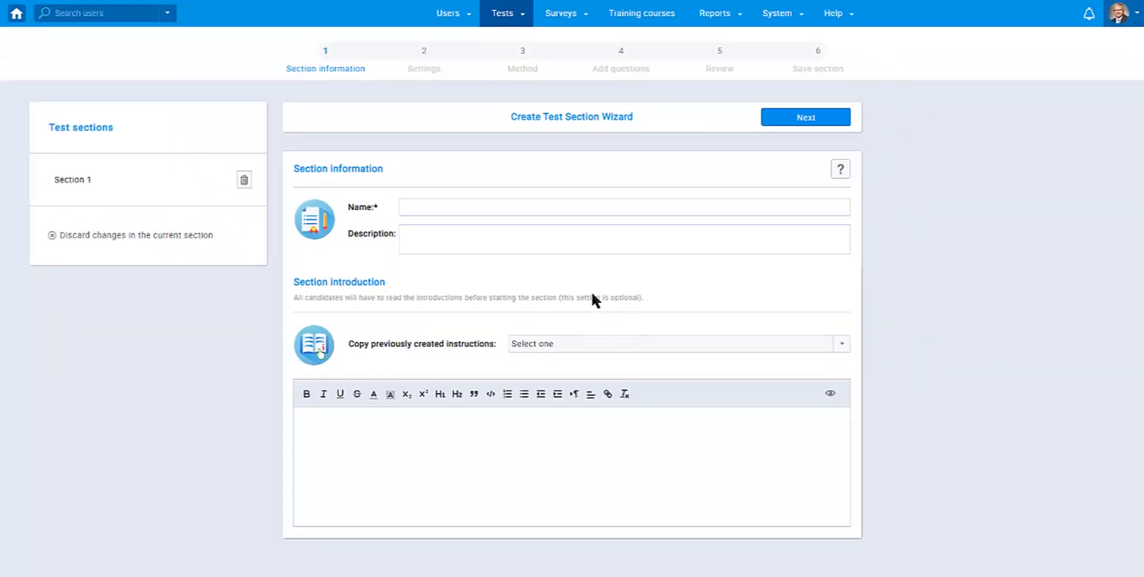
{"action": "left_click", "coordinate": [471, 208]}
{"action": "type", "text": "Section 2"}
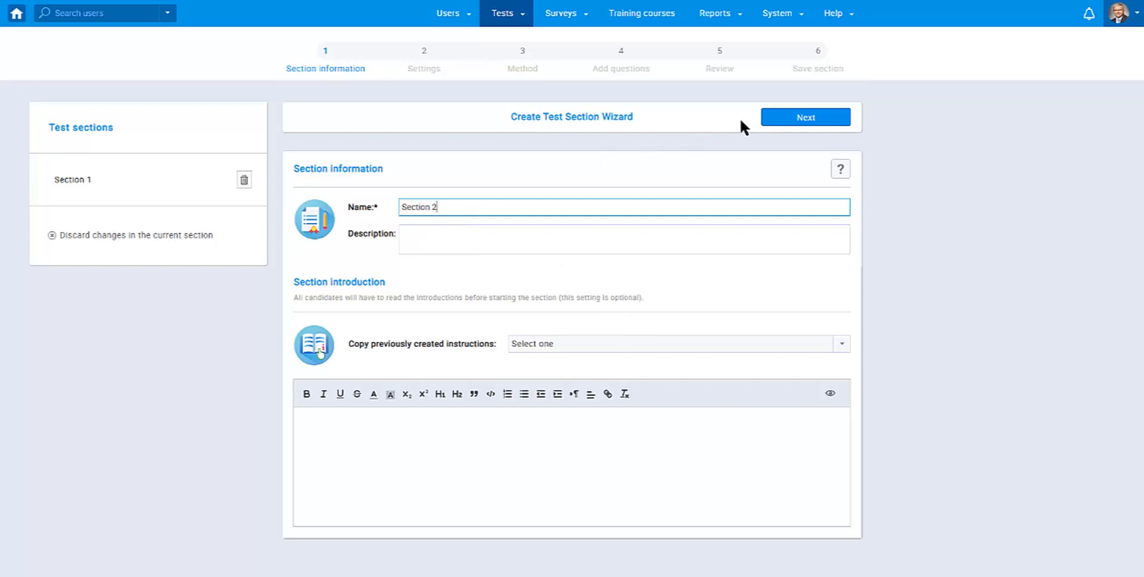
{"action": "left_click", "coordinate": [774, 119]}
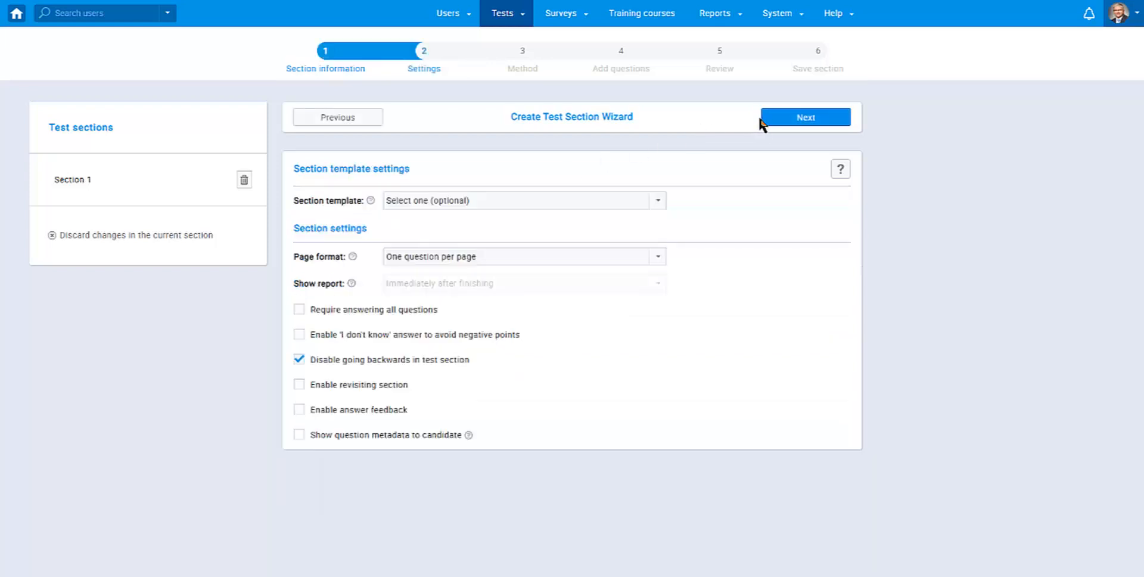
{"action": "left_click", "coordinate": [773, 120]}
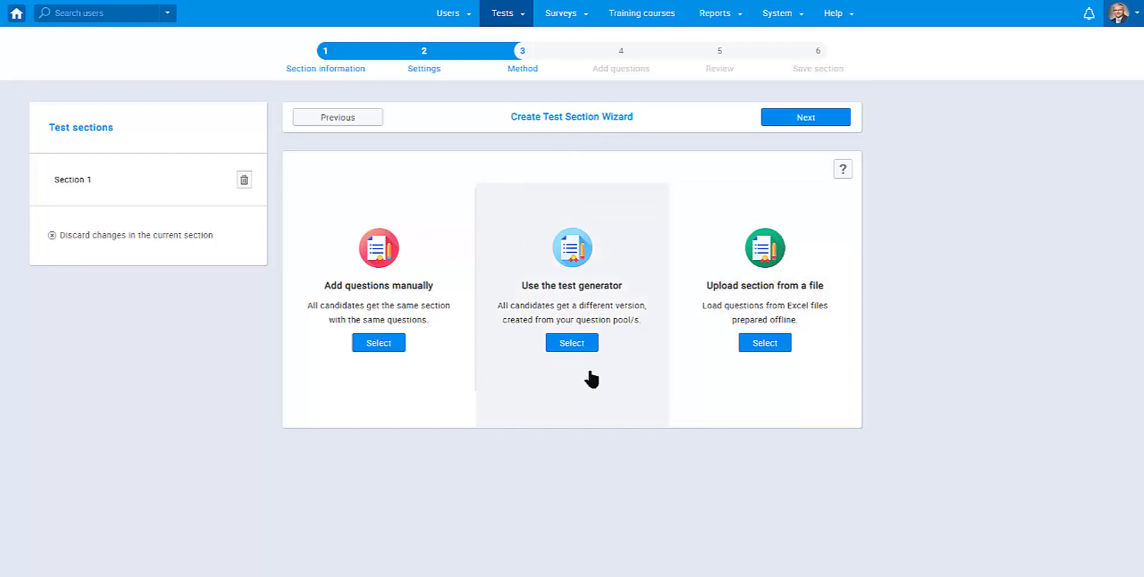
- Use the test generator method for Section 2 and choose the Digital Marketing pool as a question source
{"action": "left_click", "coordinate": [578, 343]}
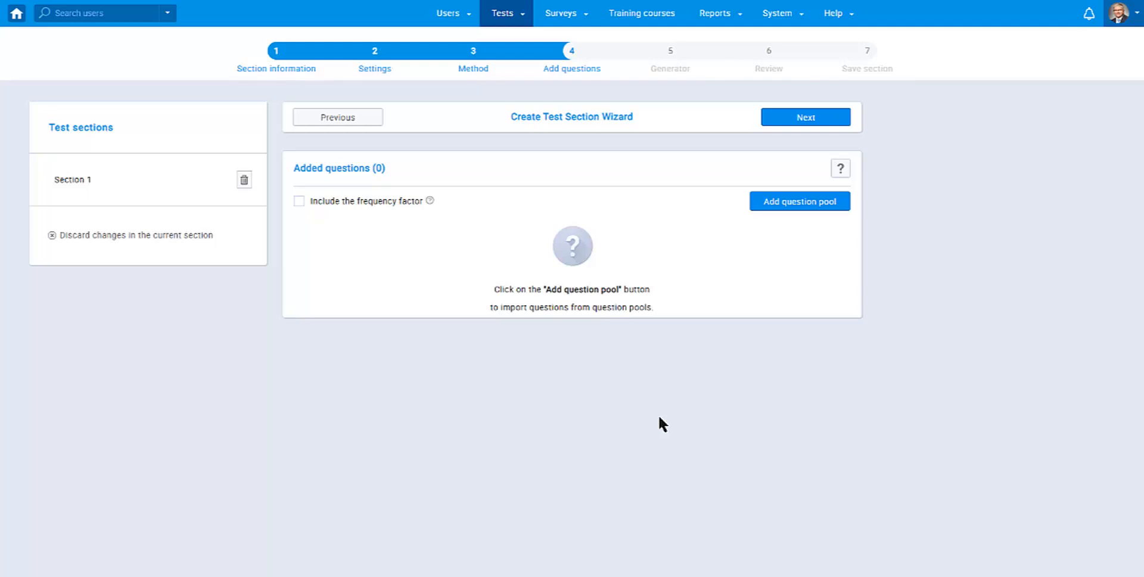
{"action": "left_click", "coordinate": [780, 201]}
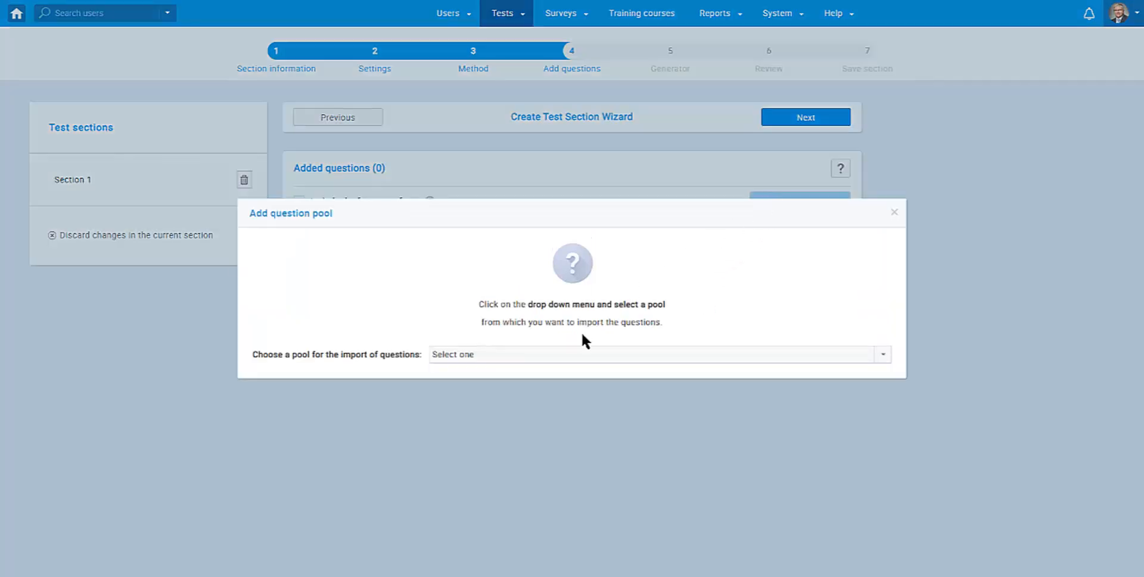
{"action": "left_click", "coordinate": [556, 355]}
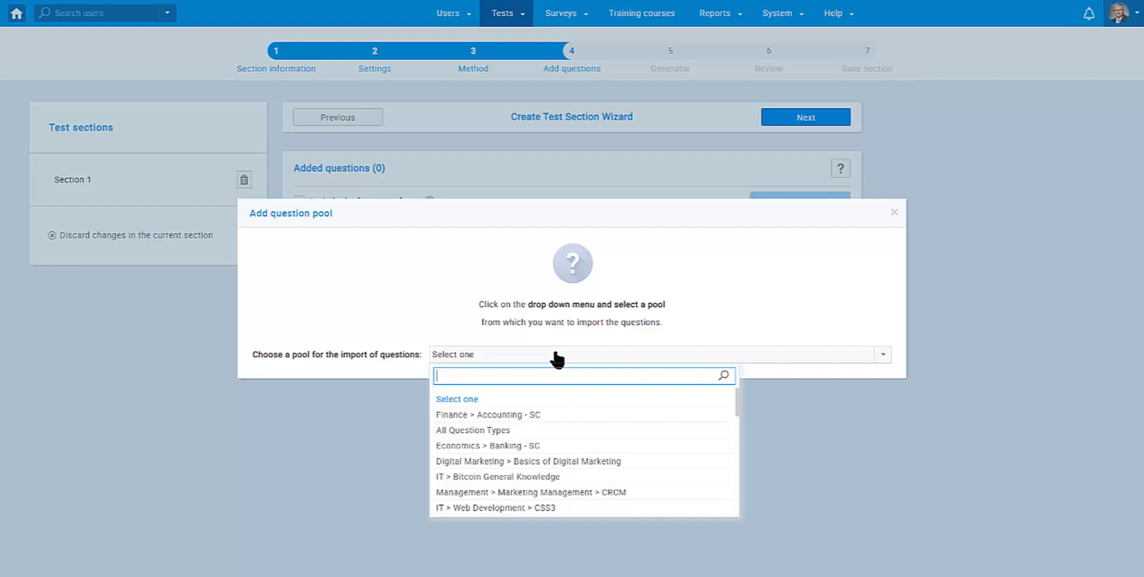
{"action": "type", "text": "mar"}
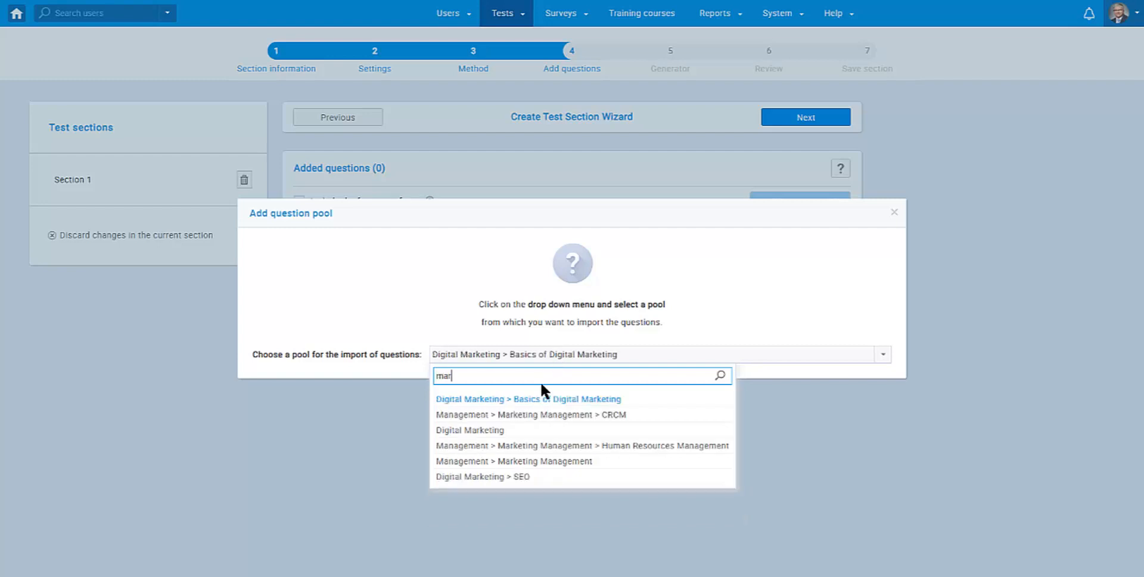
{"action": "left_click", "coordinate": [487, 427]}
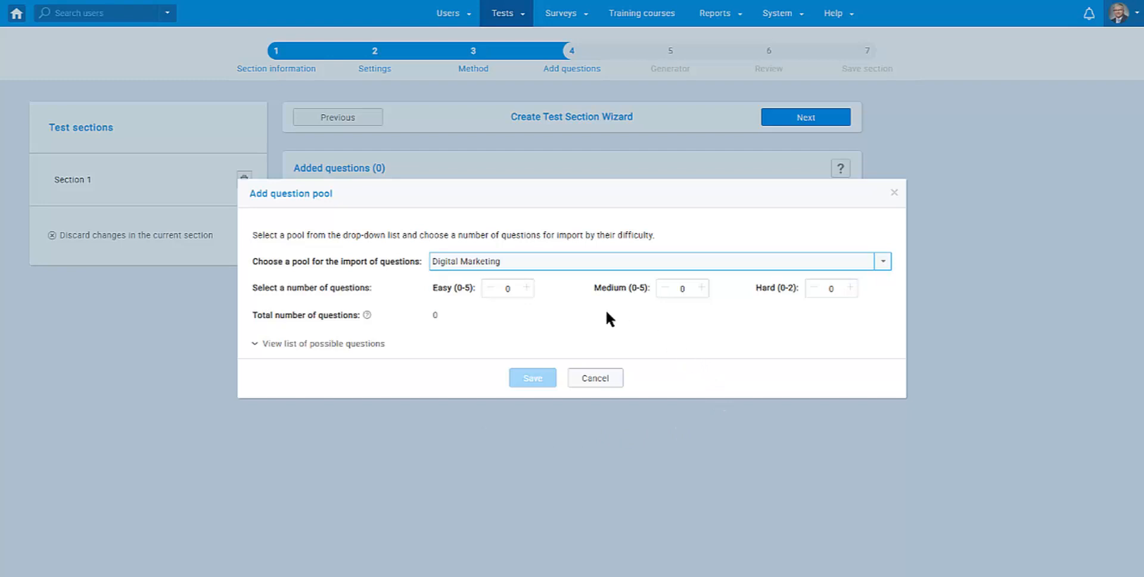
- Set the Digital Marketing pool to 3 easy, 3 medium and 1 hard question, and save the pool selection
{"action": "left_click", "coordinate": [527, 291]}
{"action": "left_click", "coordinate": [527, 291]}
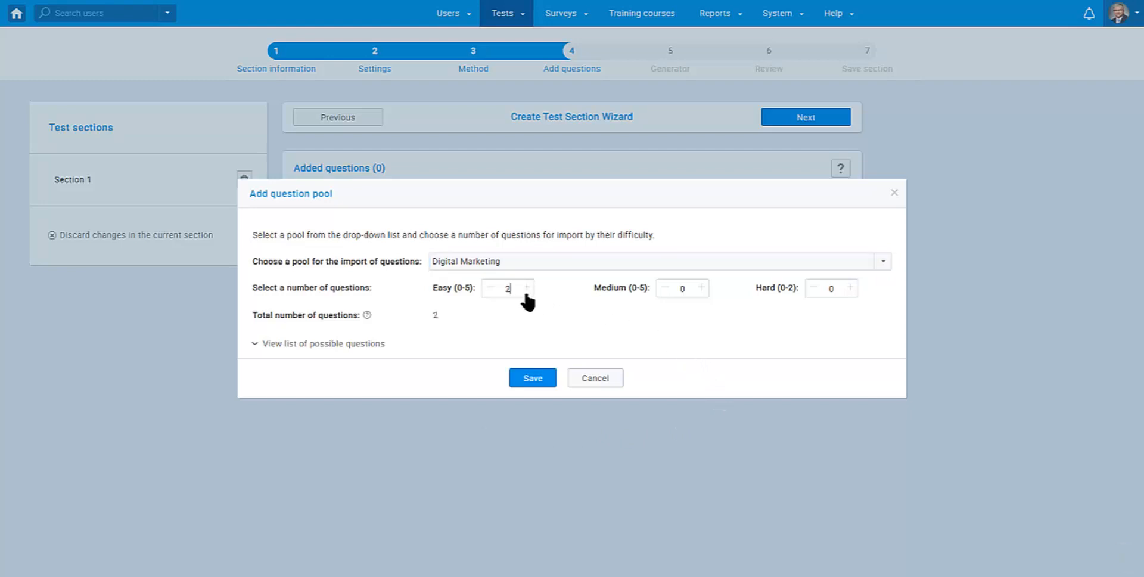
{"action": "left_click", "coordinate": [528, 291]}
{"action": "left_click", "coordinate": [702, 289]}
{"action": "left_click", "coordinate": [702, 289]}
{"action": "left_click", "coordinate": [702, 289]}
{"action": "left_click", "coordinate": [851, 288]}
{"action": "left_click", "coordinate": [531, 377]}
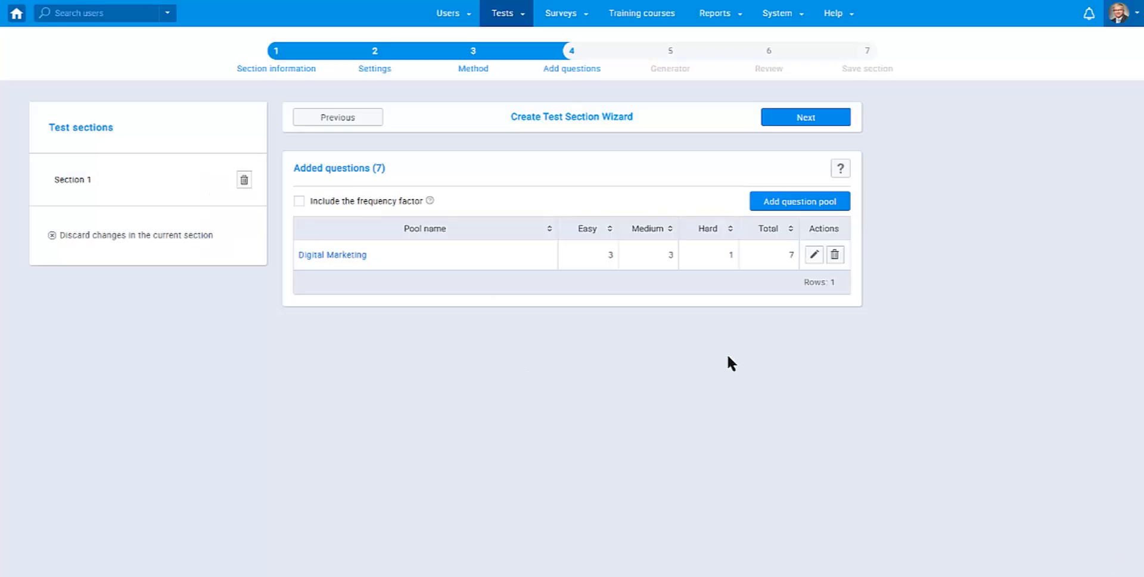
- Add the Management question pool with 20 easy, 5 medium and 1 hard question to Section 2
{"action": "left_click", "coordinate": [782, 204]}
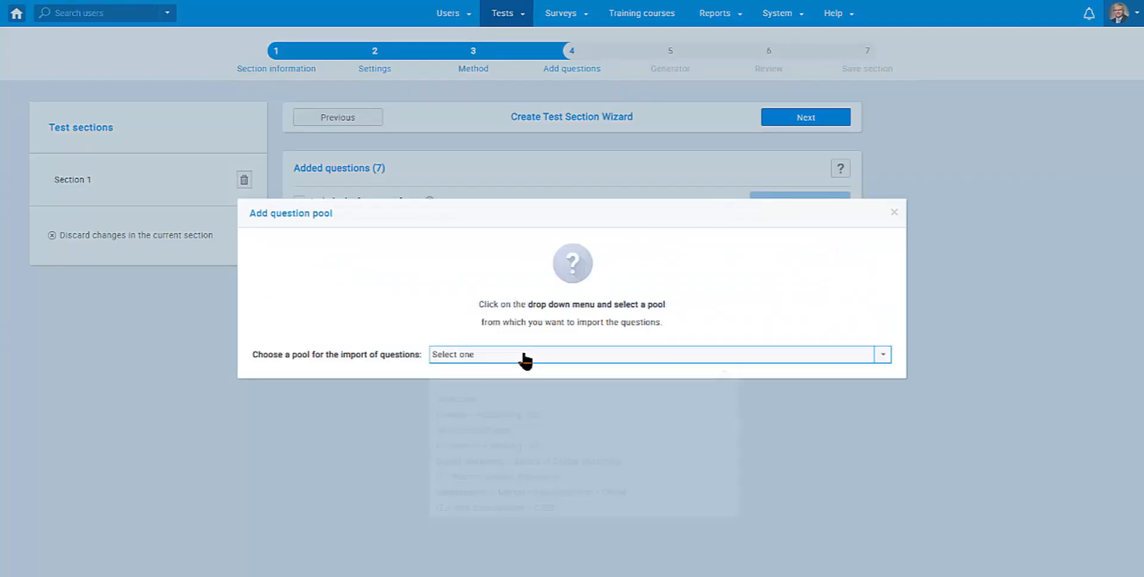
{"action": "left_click", "coordinate": [524, 355]}
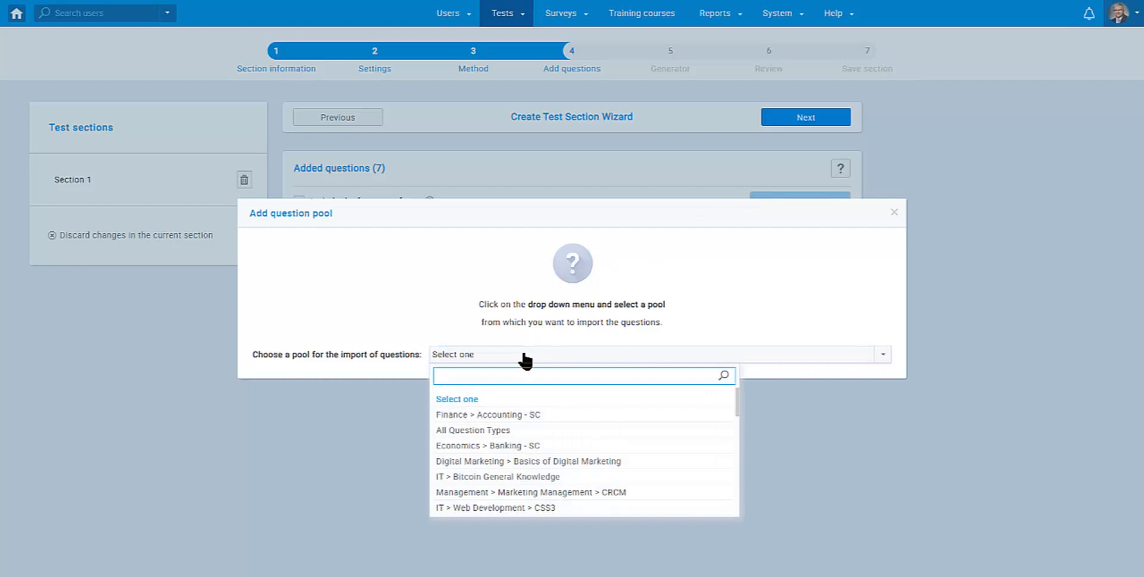
{"action": "type", "text": "mana"}
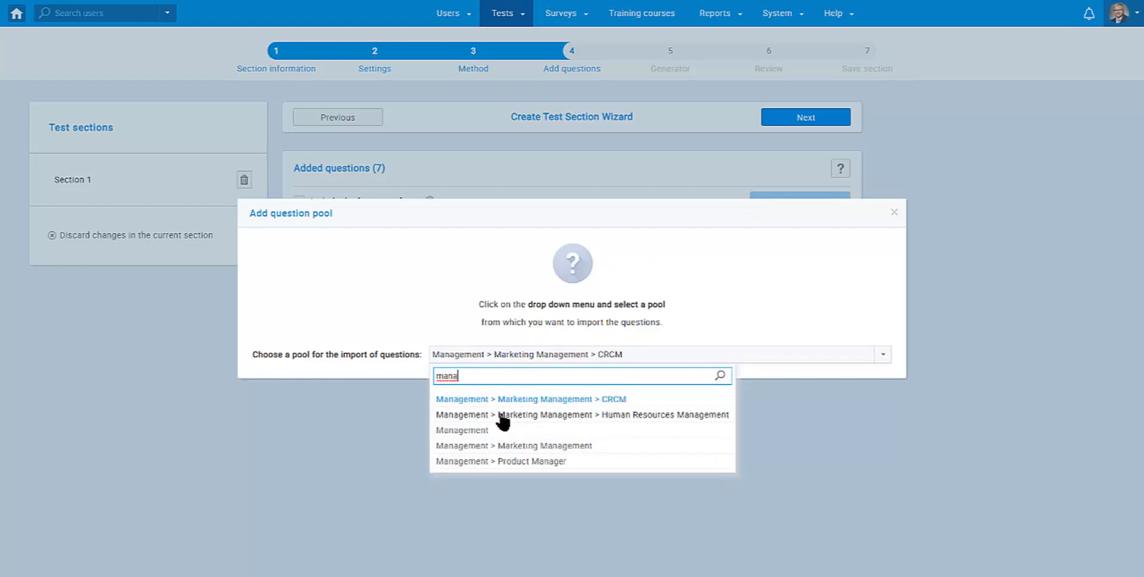
{"action": "left_click", "coordinate": [484, 429]}
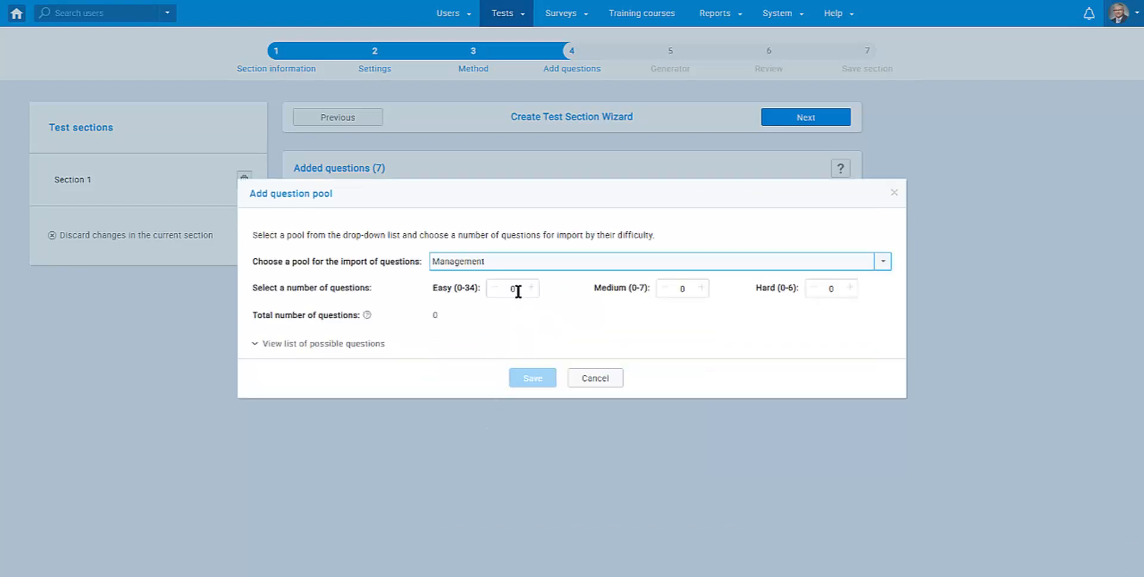
{"action": "double_click", "coordinate": [511, 289]}
{"action": "type", "text": "20"}
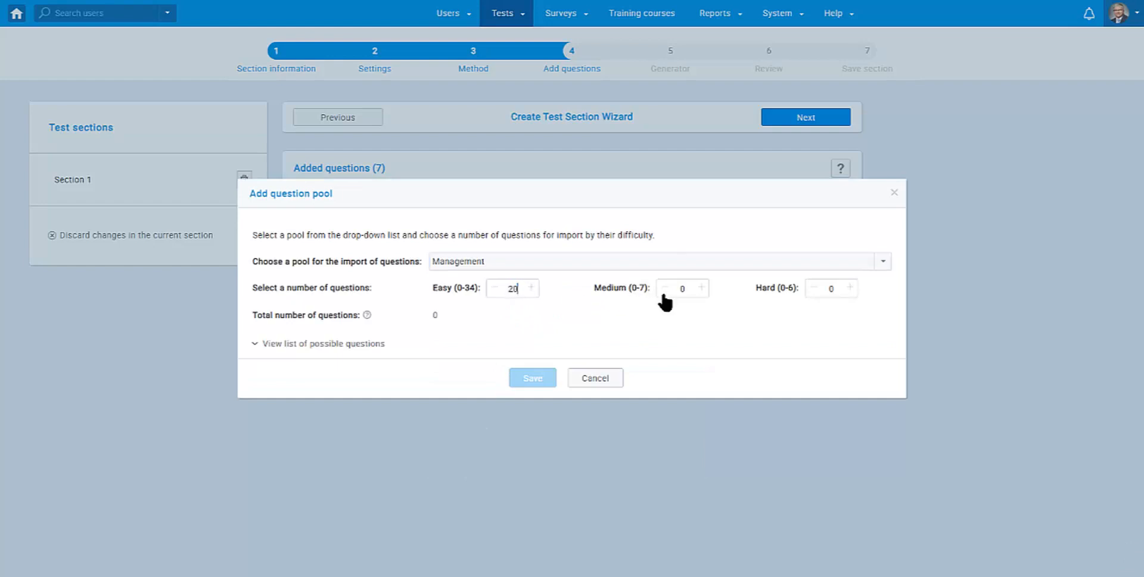
{"action": "double_click", "coordinate": [681, 289]}
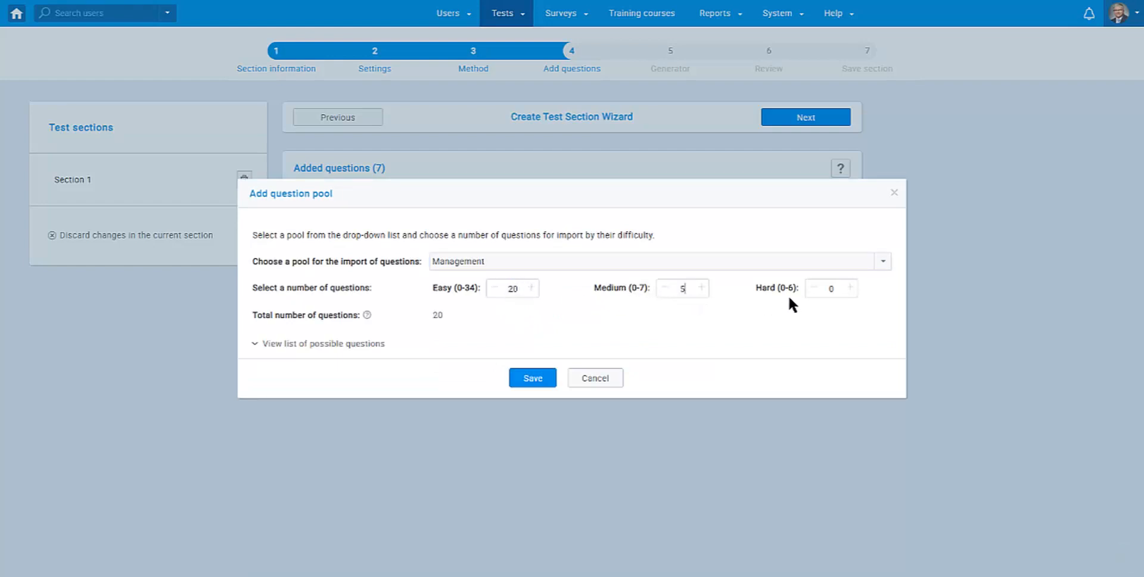
{"action": "double_click", "coordinate": [831, 288]}
{"action": "type", "text": "1"}
{"action": "left_click", "coordinate": [551, 380]}
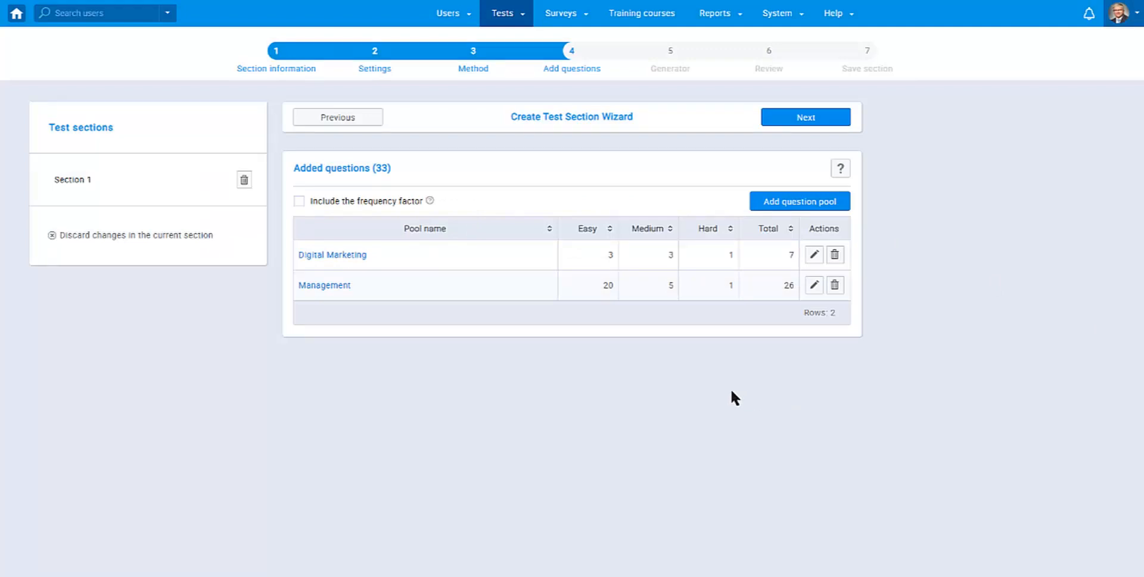
- In the section generator settings, assign 3 points per medium and 5 per hard question, with a penalty of 2 per hard question
{"action": "left_click", "coordinate": [787, 122]}
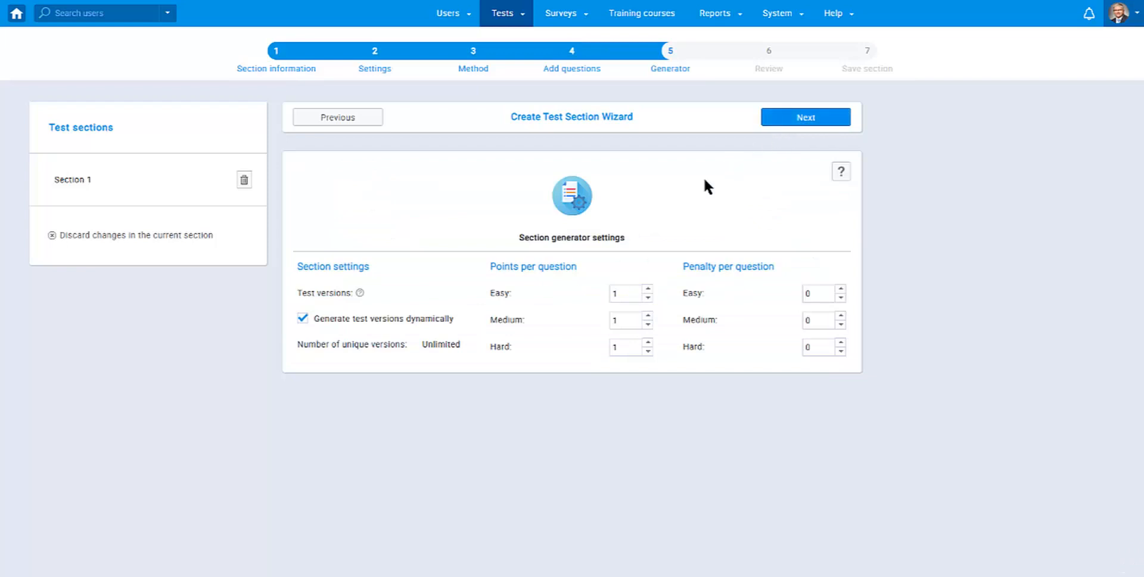
{"action": "double_click", "coordinate": [495, 296]}
{"action": "double_click", "coordinate": [499, 320]}
{"action": "left_click", "coordinate": [497, 344]}
{"action": "double_click", "coordinate": [497, 345]}
{"action": "left_click", "coordinate": [494, 319]}
{"action": "left_click", "coordinate": [648, 314]}
{"action": "left_click", "coordinate": [649, 342]}
{"action": "left_click", "coordinate": [649, 342]}
{"action": "left_click", "coordinate": [649, 342]}
{"action": "left_click", "coordinate": [649, 343]}
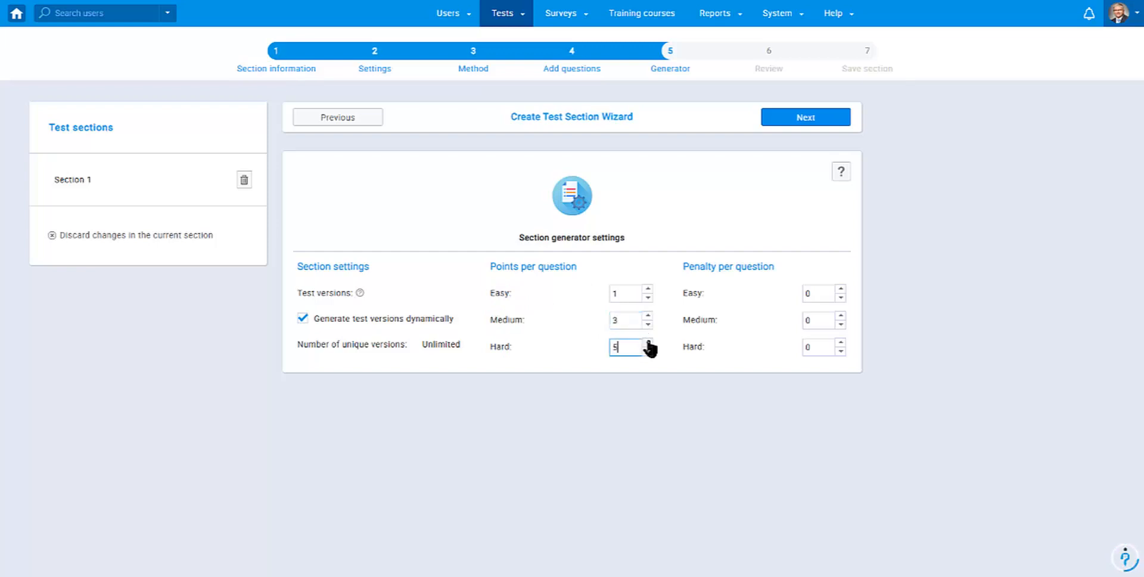
{"action": "double_click", "coordinate": [611, 292]}
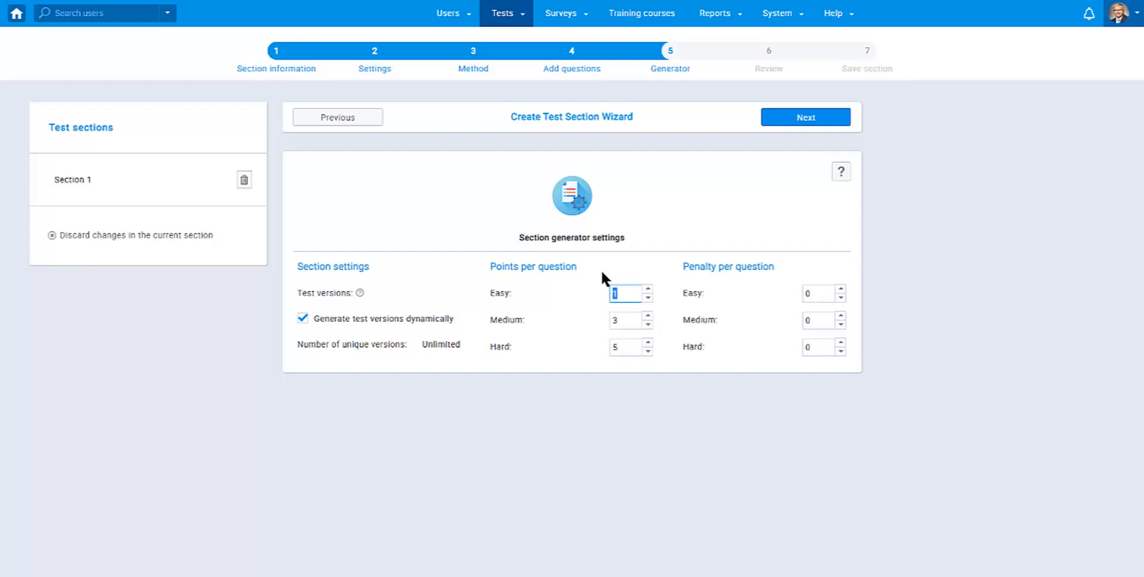
{"action": "left_click", "coordinate": [602, 272]}
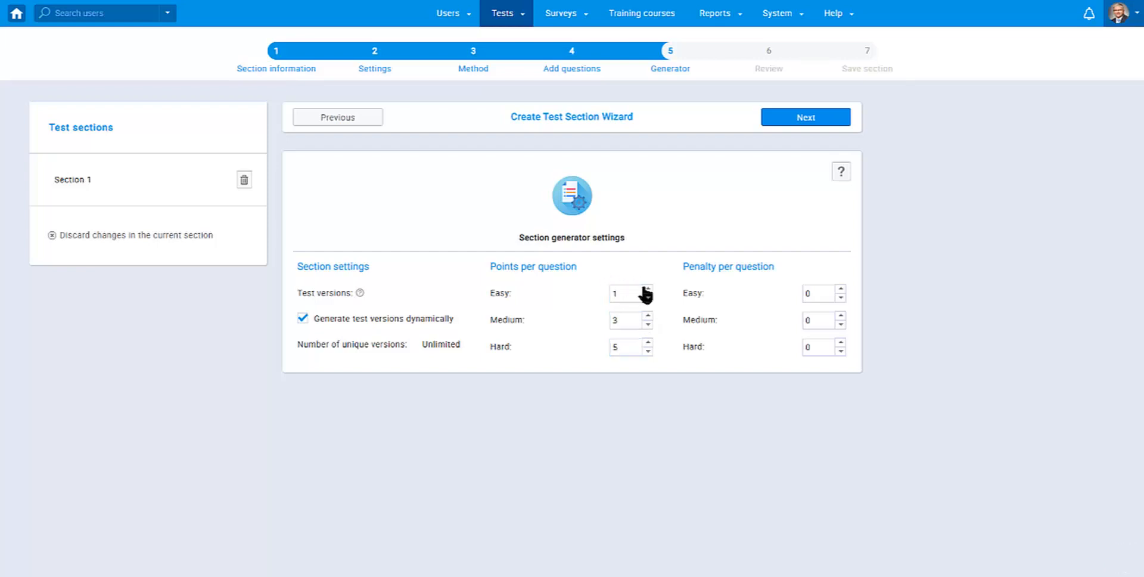
{"action": "left_click", "coordinate": [840, 343]}
- Try a fixed number of 10 unique test versions, and restore dynamic version generation
{"action": "left_click", "coordinate": [345, 322]}
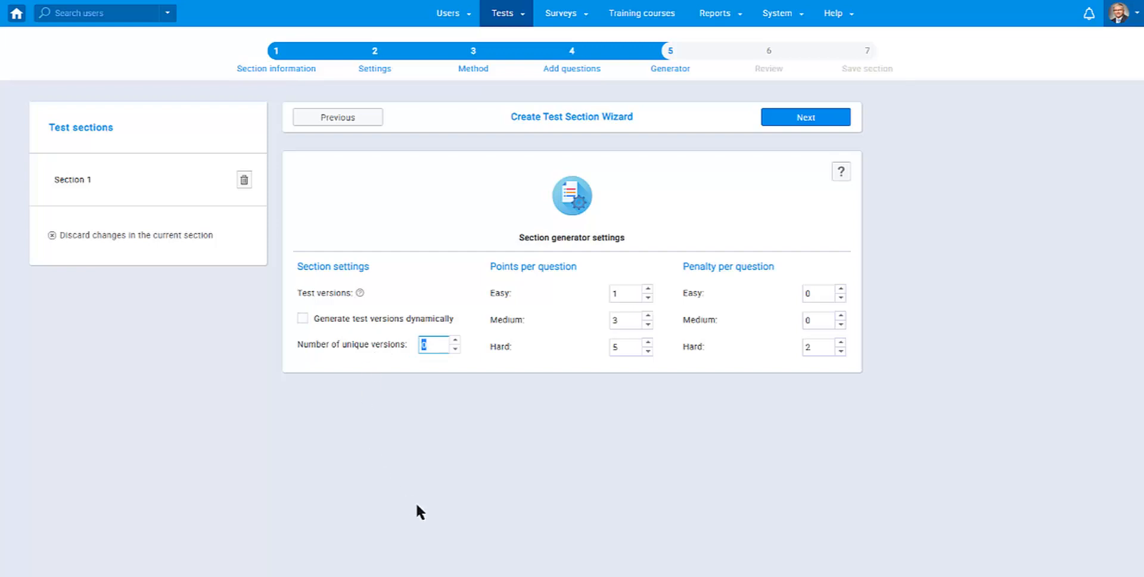
{"action": "type", "text": "10"}
{"action": "left_click", "coordinate": [331, 323]}
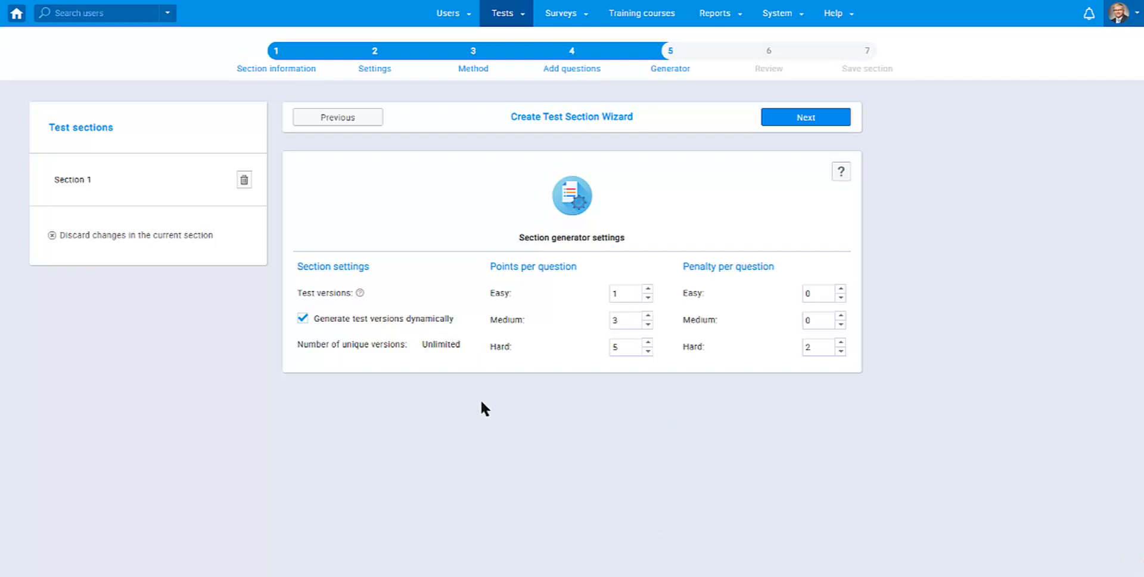
- Review Section 2's summary and question pools, save the section and continue to the test's grading configuration
{"action": "left_click", "coordinate": [808, 126]}
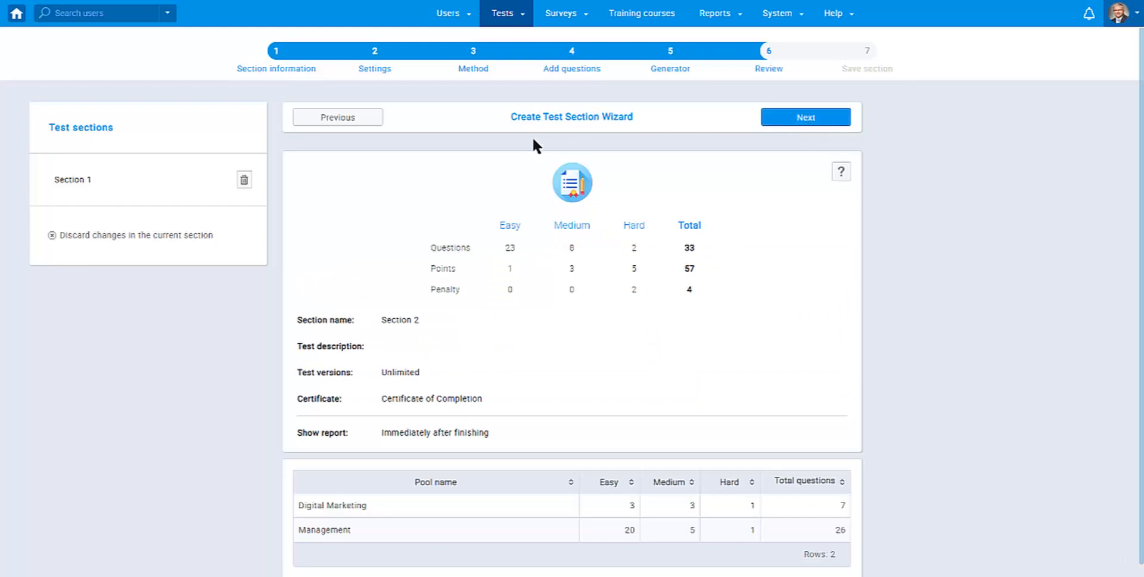
{"action": "scroll", "coordinate": [373, 171], "scroll_direction": "down", "scroll_amount": 1}
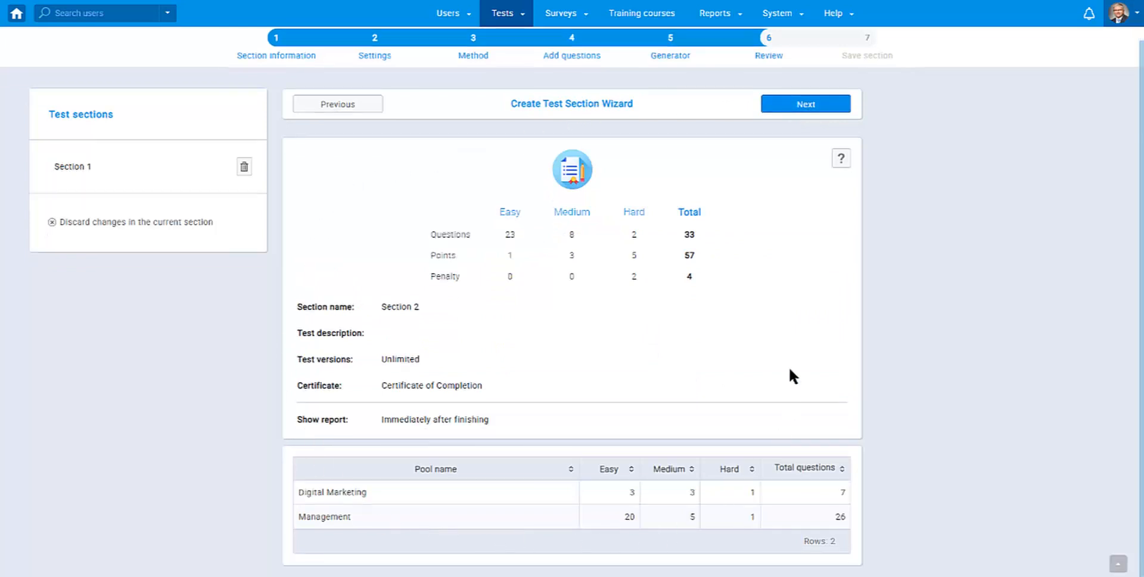
{"action": "left_click", "coordinate": [793, 108]}
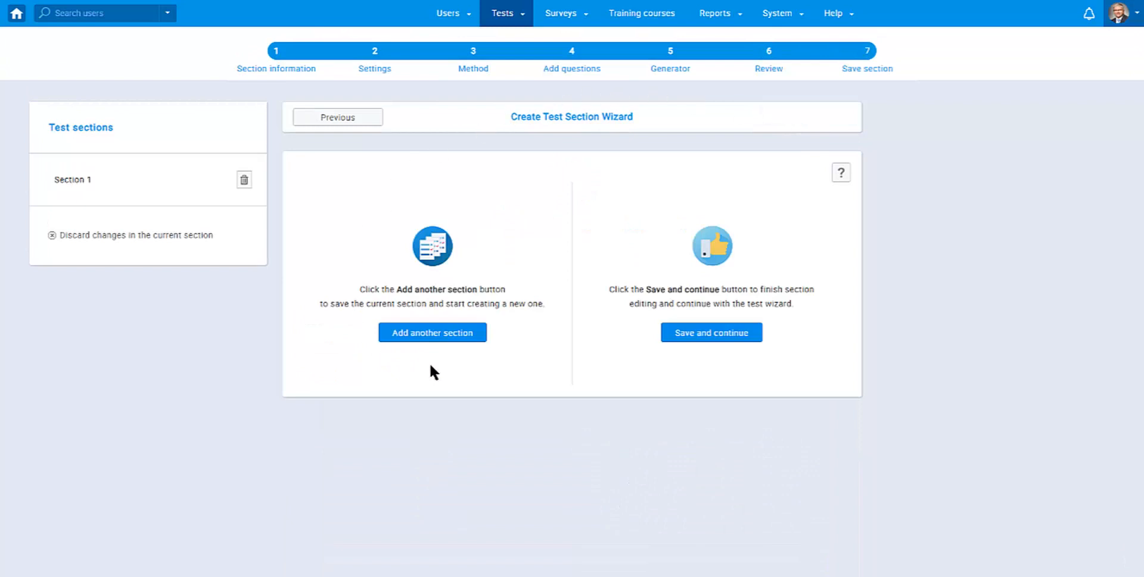
{"action": "left_click", "coordinate": [708, 340]}
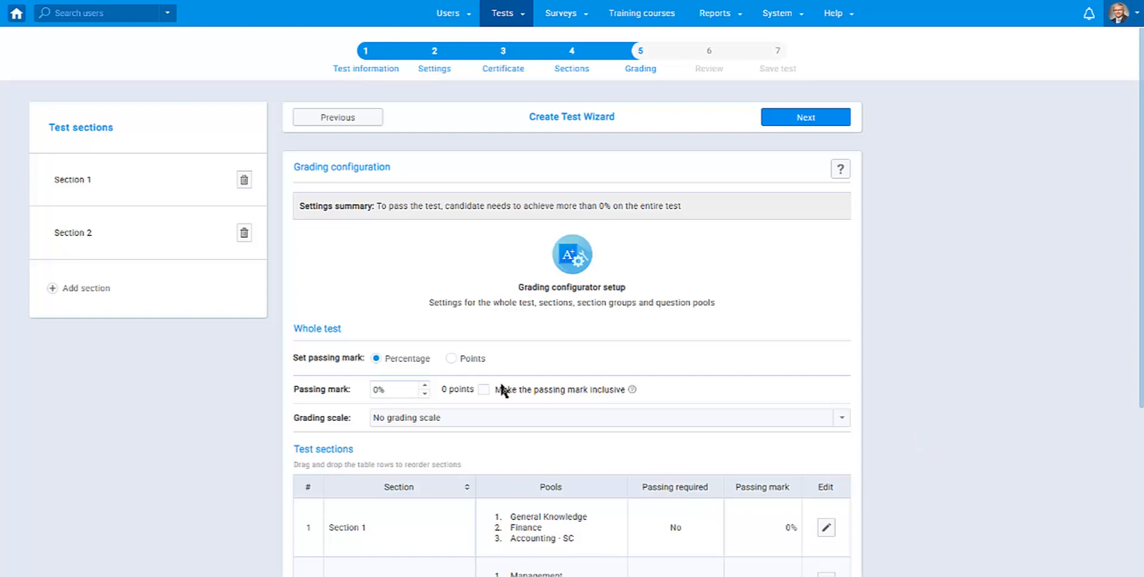
- Set the passing mark for the whole test to 51%
{"action": "left_click", "coordinate": [400, 390]}
{"action": "type", "text": "51"}
{"action": "left_click", "coordinate": [717, 353]}
- Make passing Section 1 required with a passing mark of 71%, and save the row
{"action": "scroll", "coordinate": [720, 339], "scroll_direction": "down", "scroll_amount": 1}
{"action": "scroll", "coordinate": [720, 339], "scroll_direction": "down", "scroll_amount": 1}
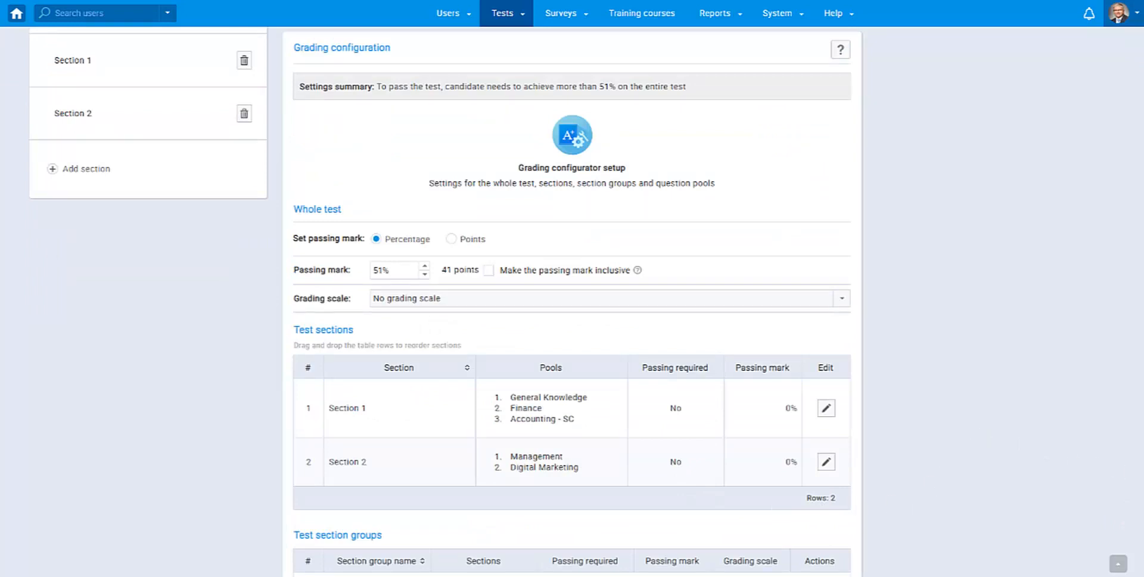
{"action": "left_click", "coordinate": [826, 409]}
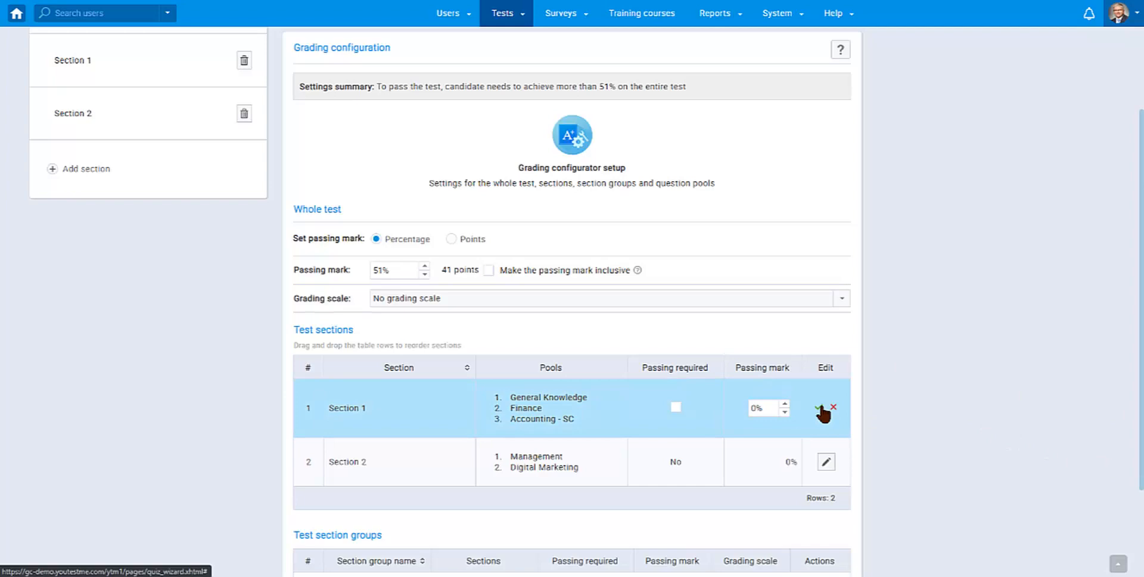
{"action": "left_click", "coordinate": [762, 405]}
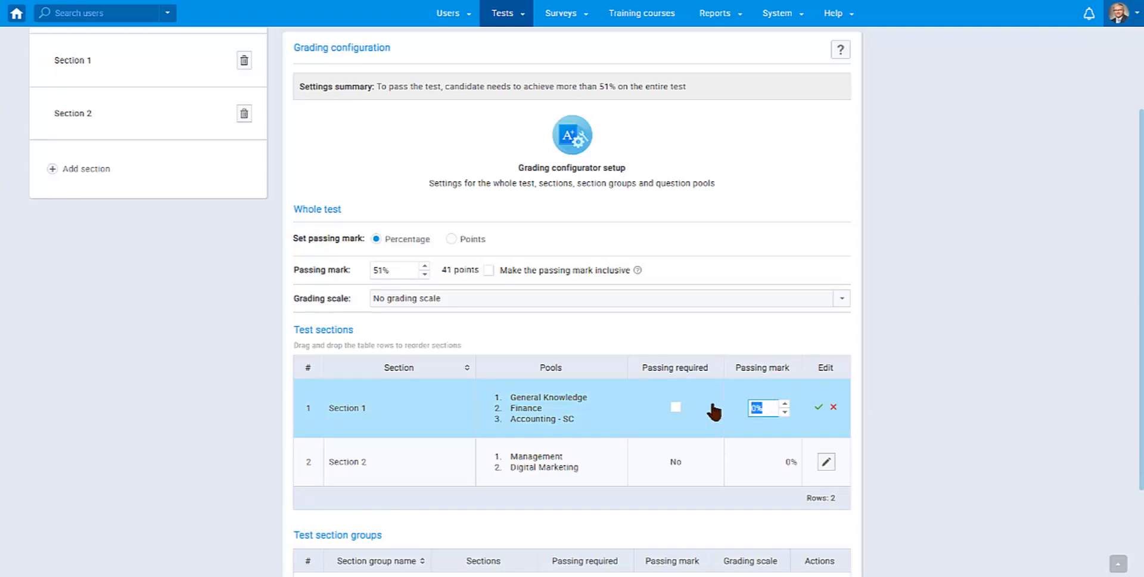
{"action": "type", "text": "71"}
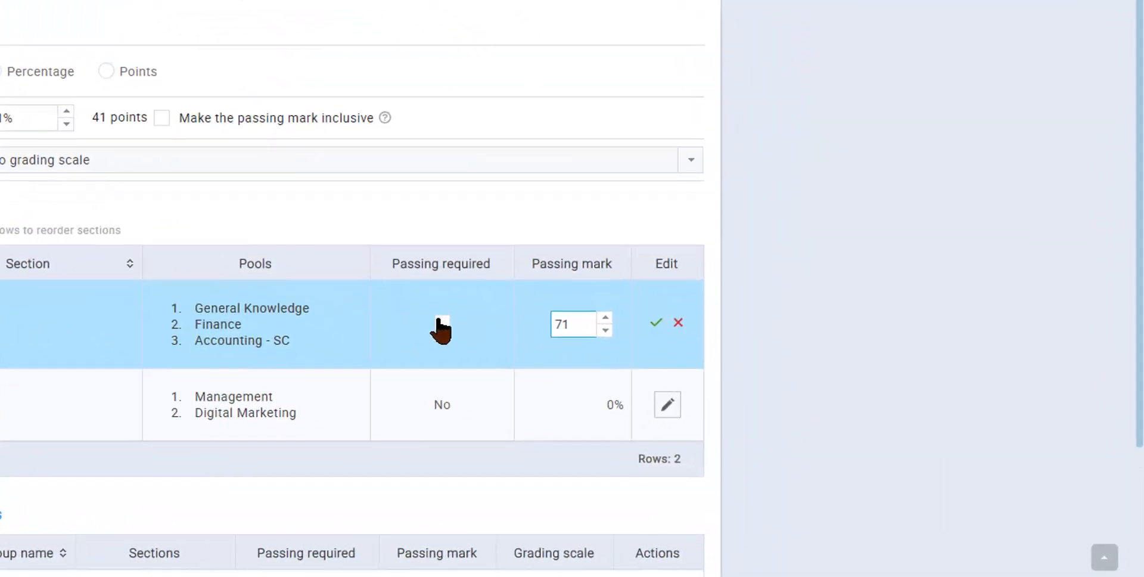
{"action": "left_click", "coordinate": [441, 322]}
{"action": "left_click", "coordinate": [656, 325]}
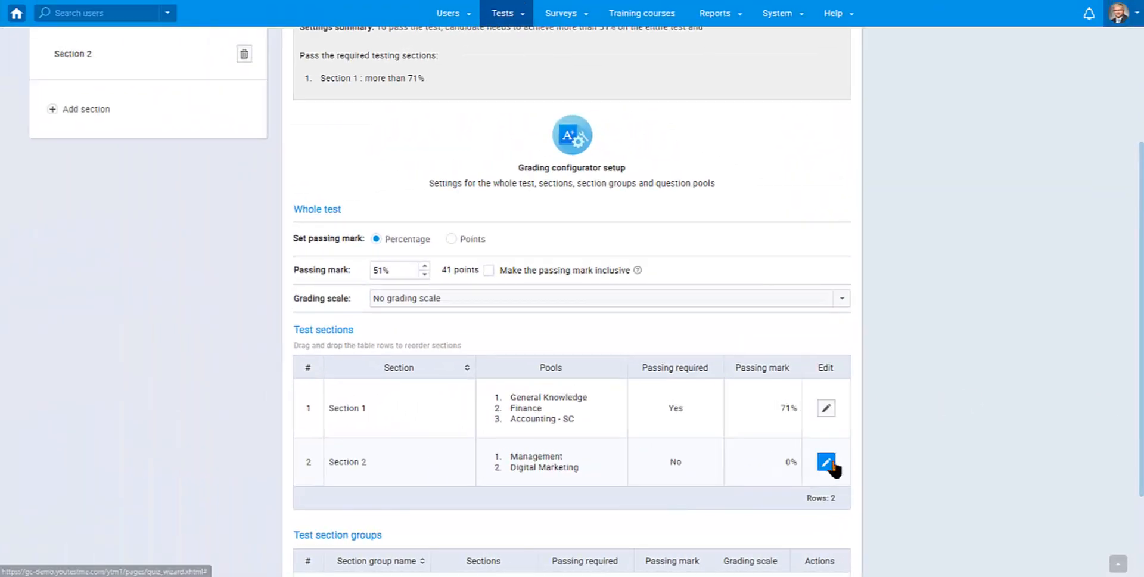
- Set Section 2's passing mark to 51% without requiring a pass, and save the row
{"action": "left_click", "coordinate": [827, 462]}
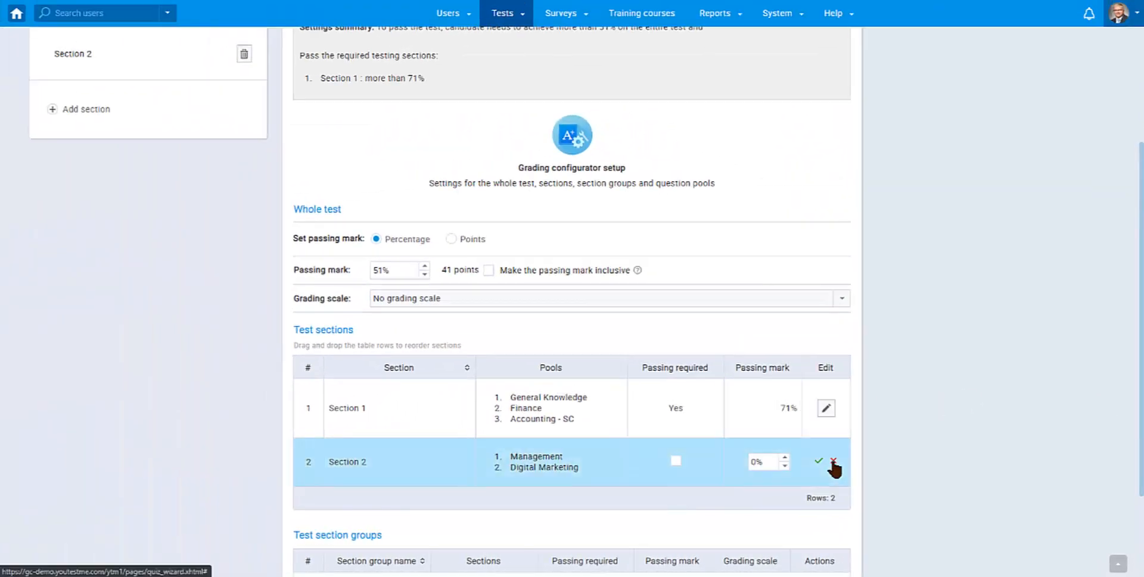
{"action": "double_click", "coordinate": [751, 463]}
{"action": "type", "text": "51"}
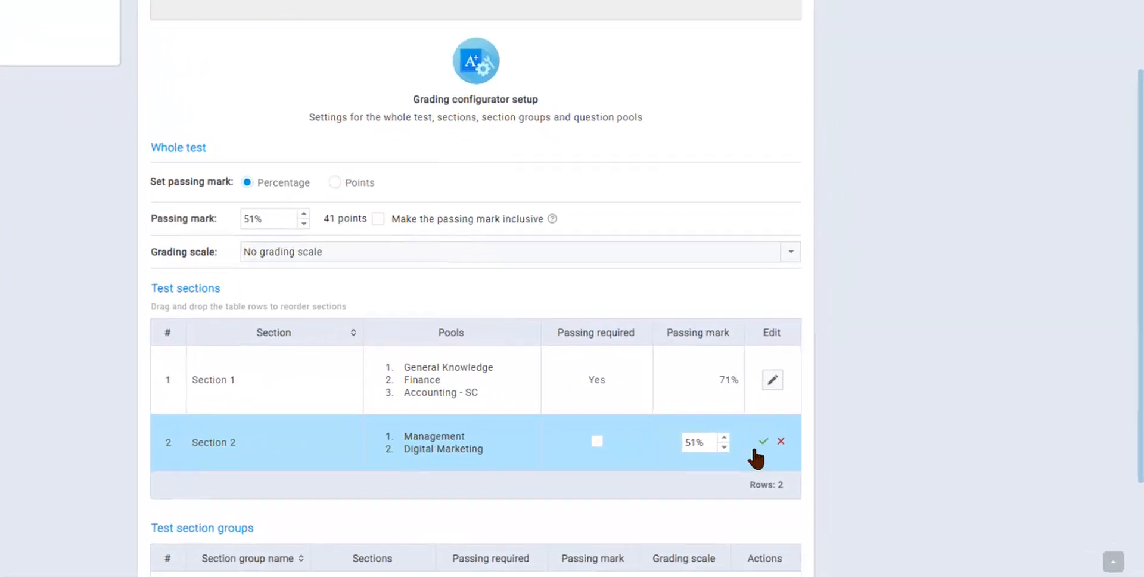
{"action": "left_click", "coordinate": [726, 430]}
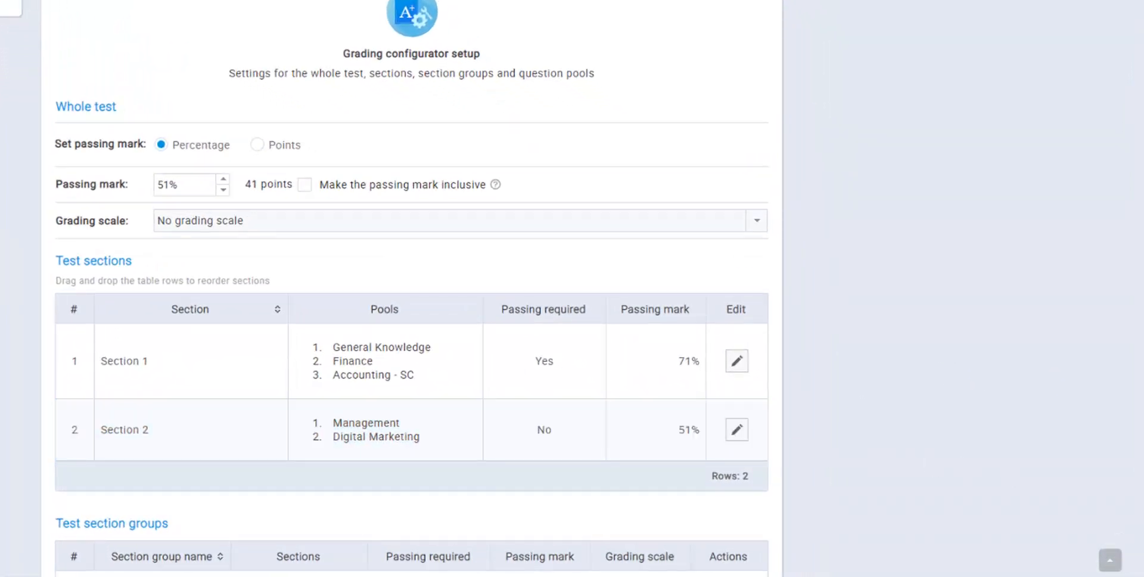
- Examine the settings for a new test section group, including its passing mark, and cancel without creating the group
{"action": "scroll", "coordinate": [822, 259], "scroll_direction": "down", "scroll_amount": 3}
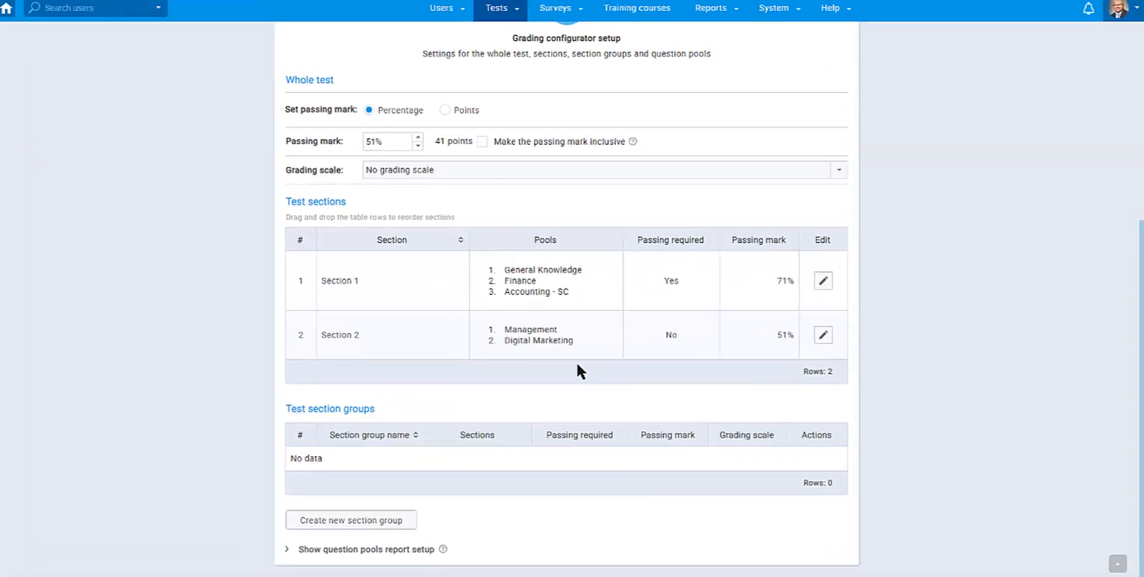
{"action": "left_click", "coordinate": [383, 523]}
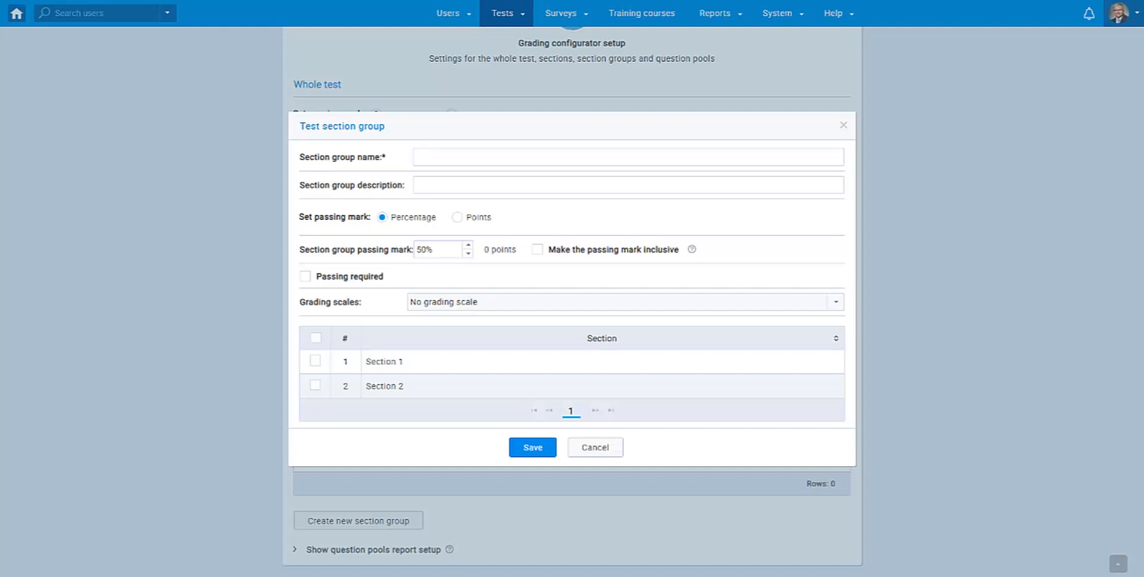
{"action": "left_click_drag", "start_coordinate": [440, 249], "coordinate": [405, 249]}
{"action": "left_click", "coordinate": [441, 263]}
{"action": "left_click", "coordinate": [602, 452]}
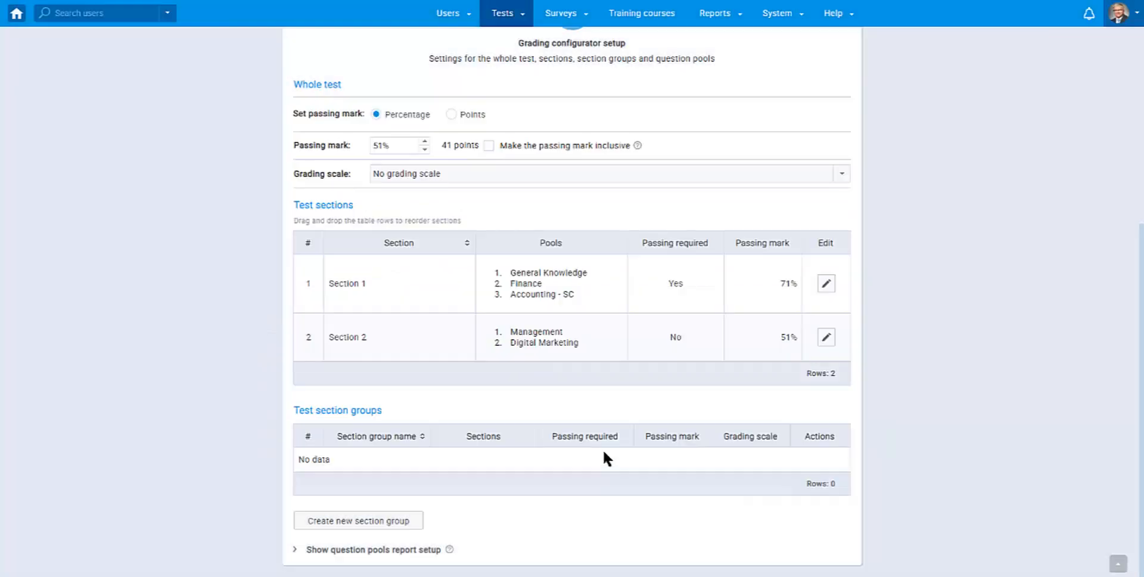
- Show the question pools report setup and set the Digital Marketing pool's passing mark to 51%, saving the row
{"action": "left_click", "coordinate": [305, 550]}
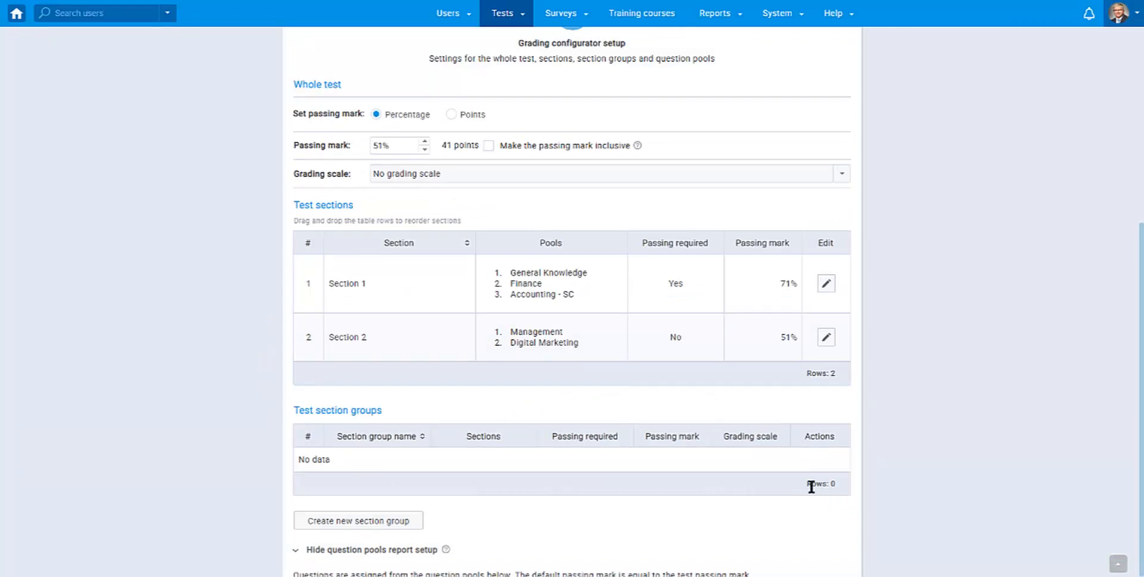
{"action": "scroll", "coordinate": [810, 484], "scroll_direction": "down", "scroll_amount": 5}
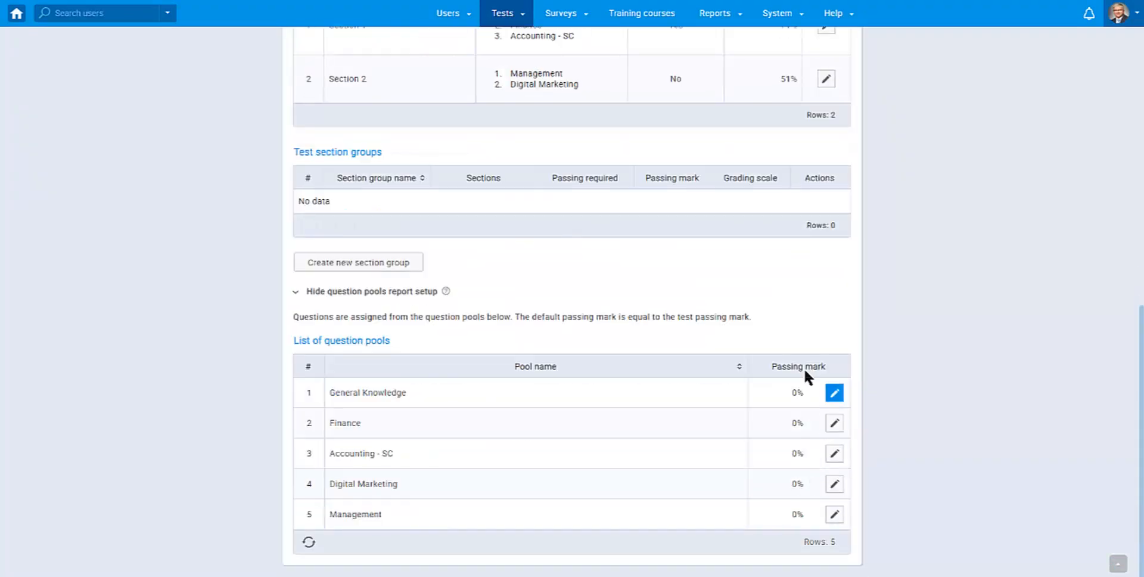
{"action": "left_click", "coordinate": [835, 483]}
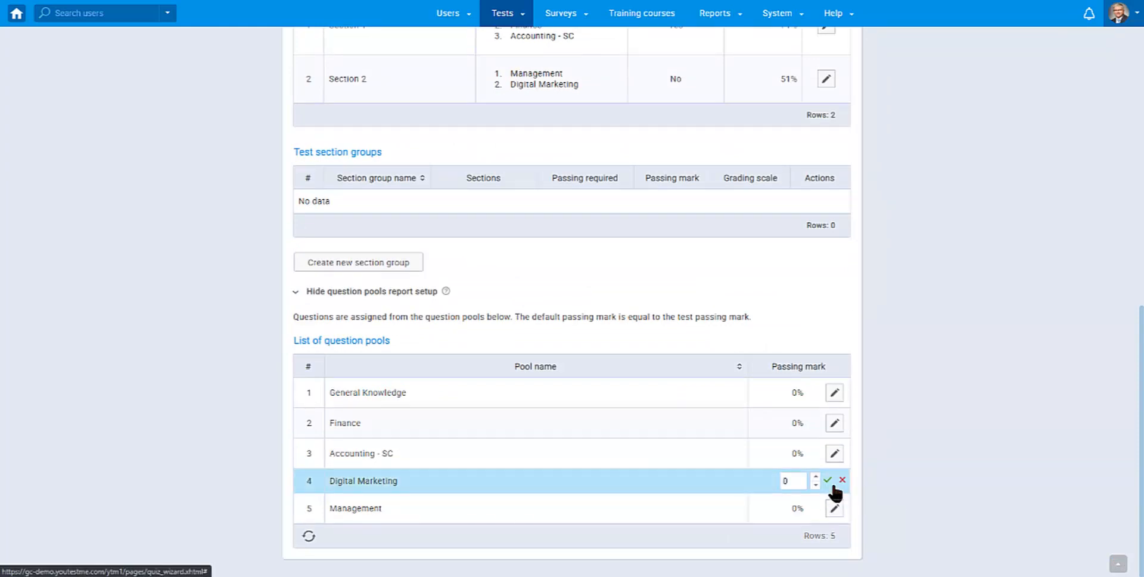
{"action": "double_click", "coordinate": [788, 481]}
{"action": "type", "text": "51"}
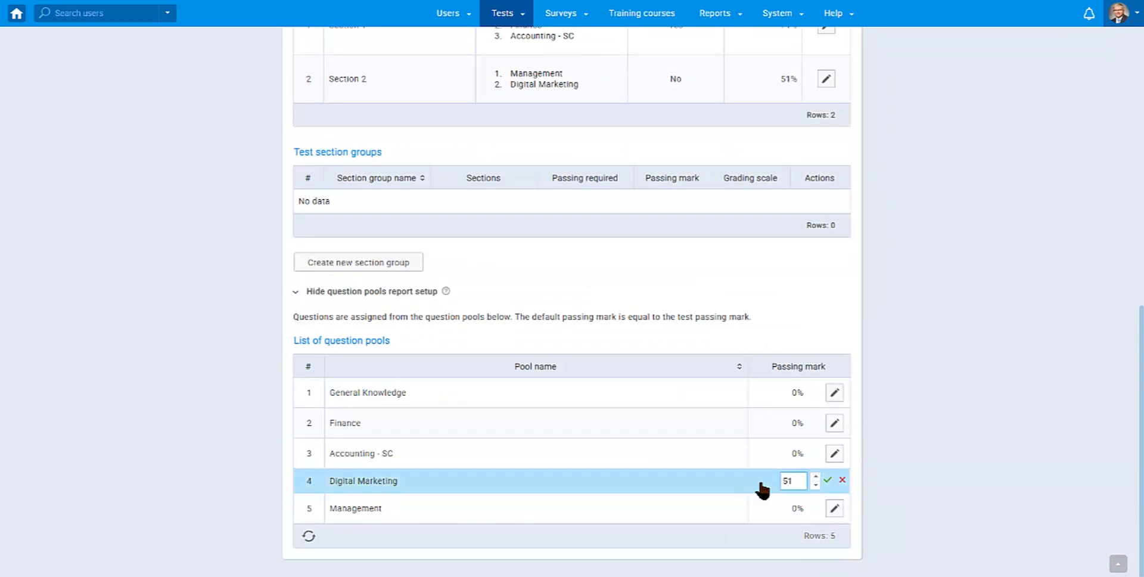
{"action": "left_click", "coordinate": [828, 480]}
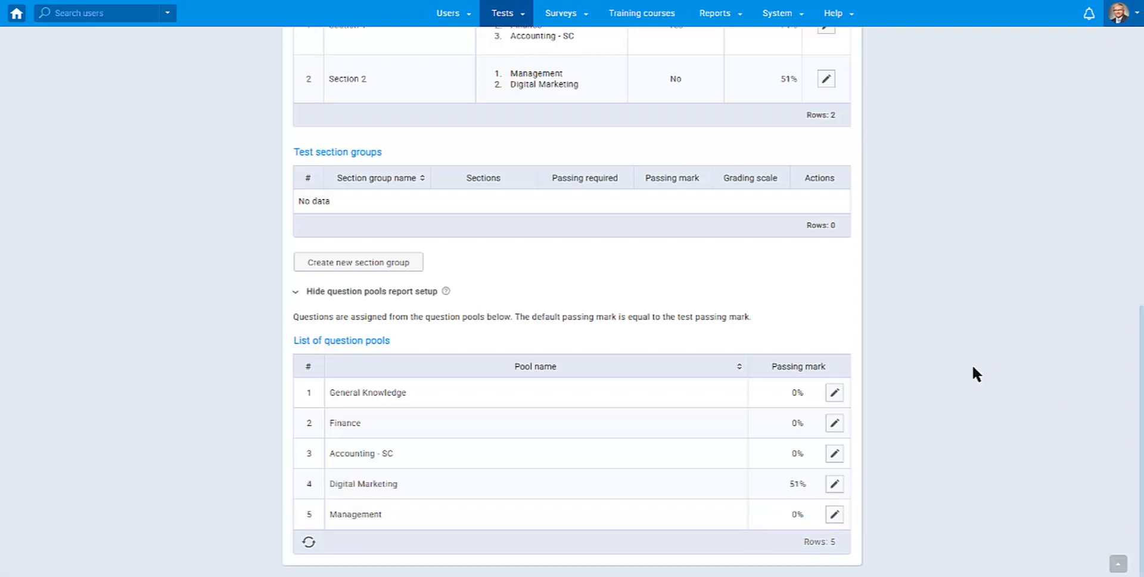
- Proceed from grading to the review, check the test information and sections, and finish the wizard to save the test
{"action": "scroll", "coordinate": [906, 332], "scroll_direction": "up", "scroll_amount": 4}
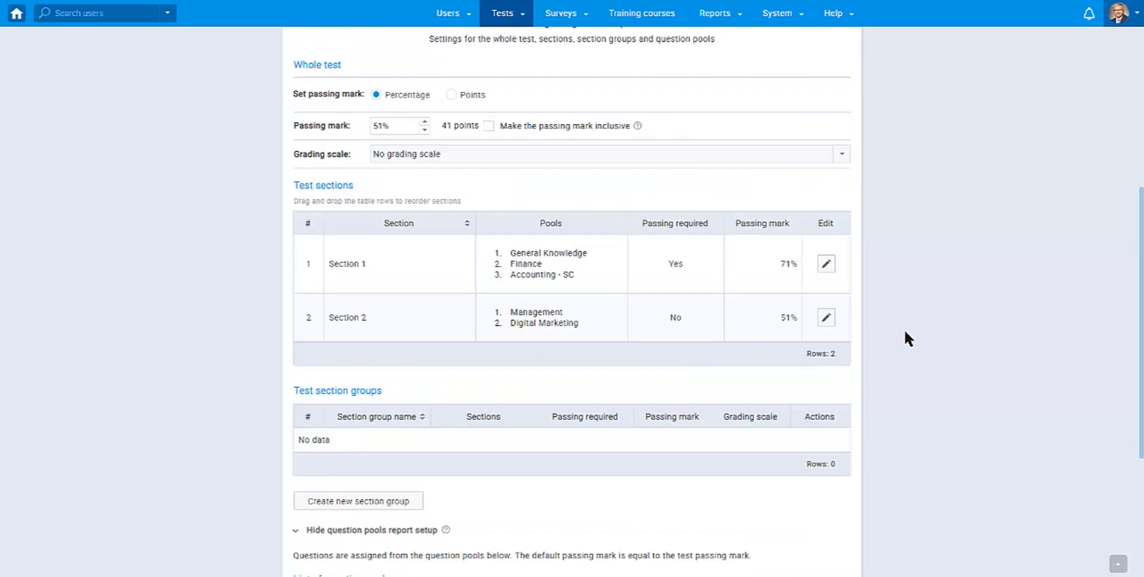
{"action": "scroll", "coordinate": [904, 329], "scroll_direction": "up", "scroll_amount": 5}
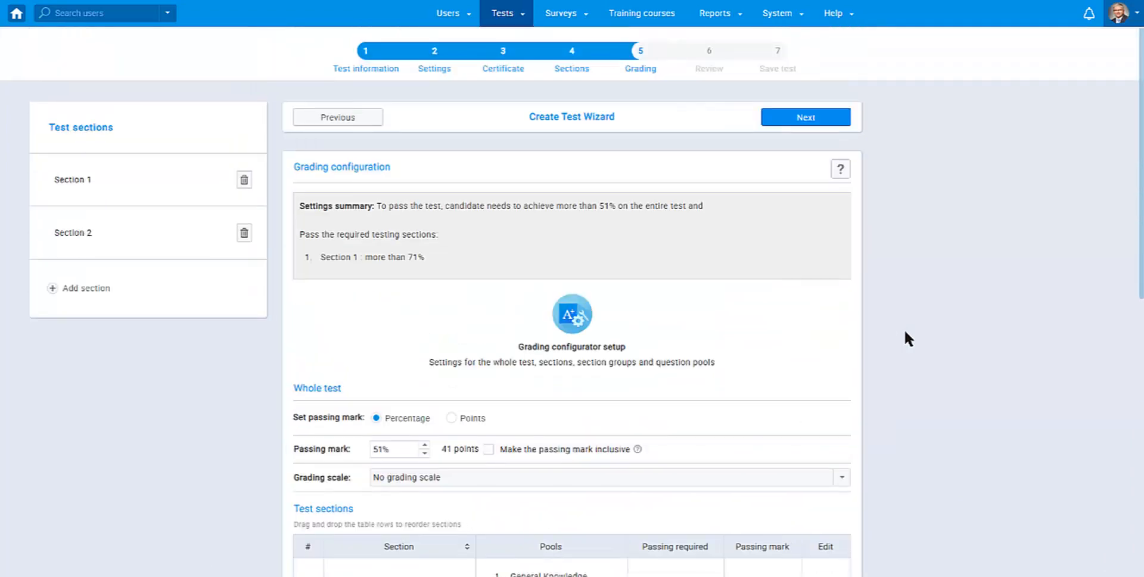
{"action": "left_click", "coordinate": [796, 119]}
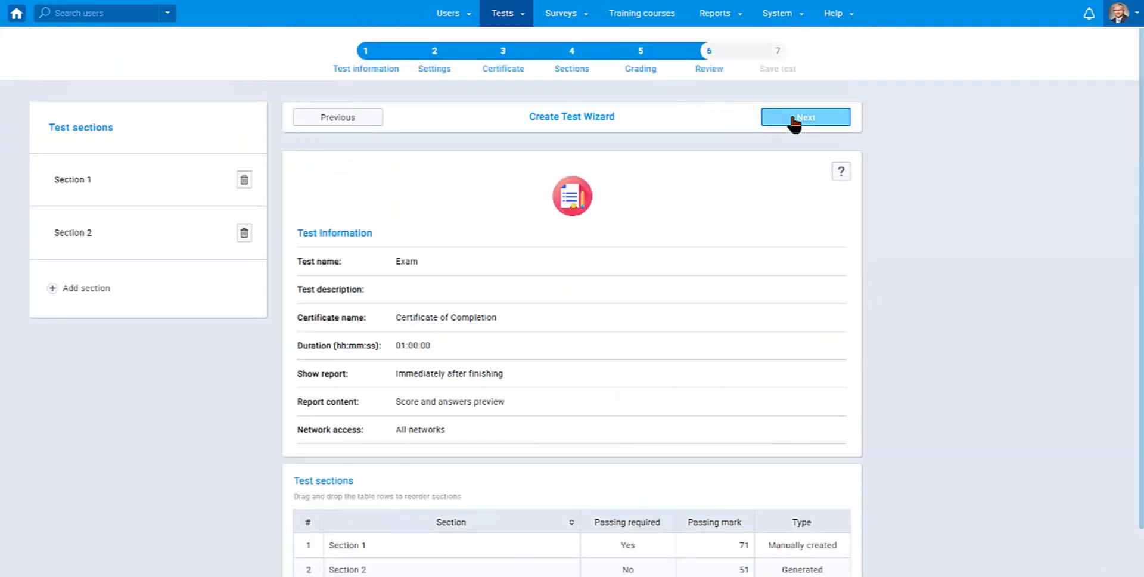
{"action": "scroll", "coordinate": [245, 297], "scroll_direction": "down", "scroll_amount": 1}
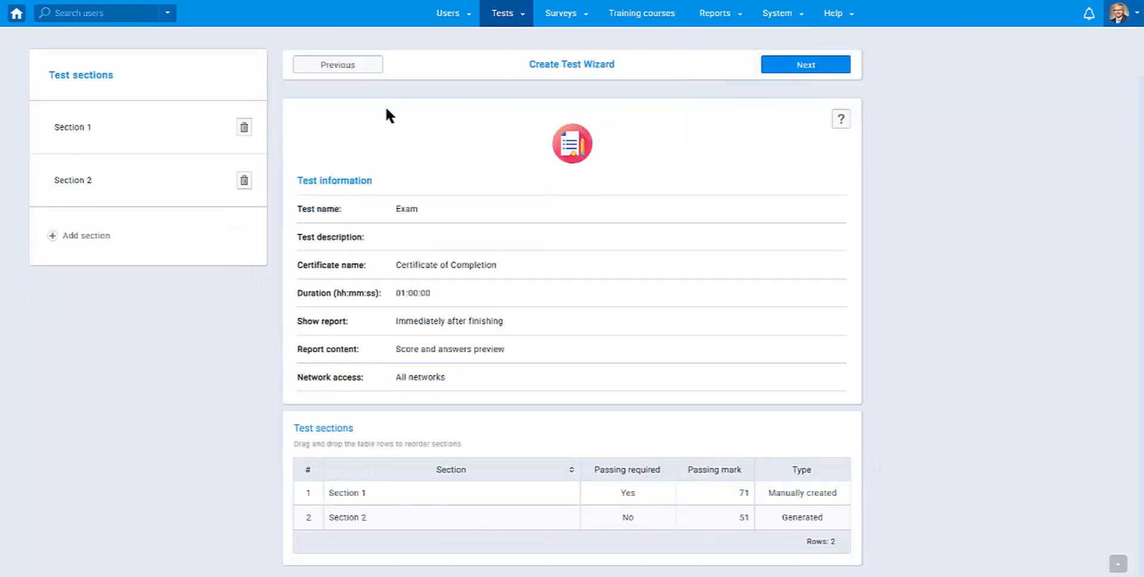
{"action": "scroll", "coordinate": [934, 278], "scroll_direction": "up", "scroll_amount": 1}
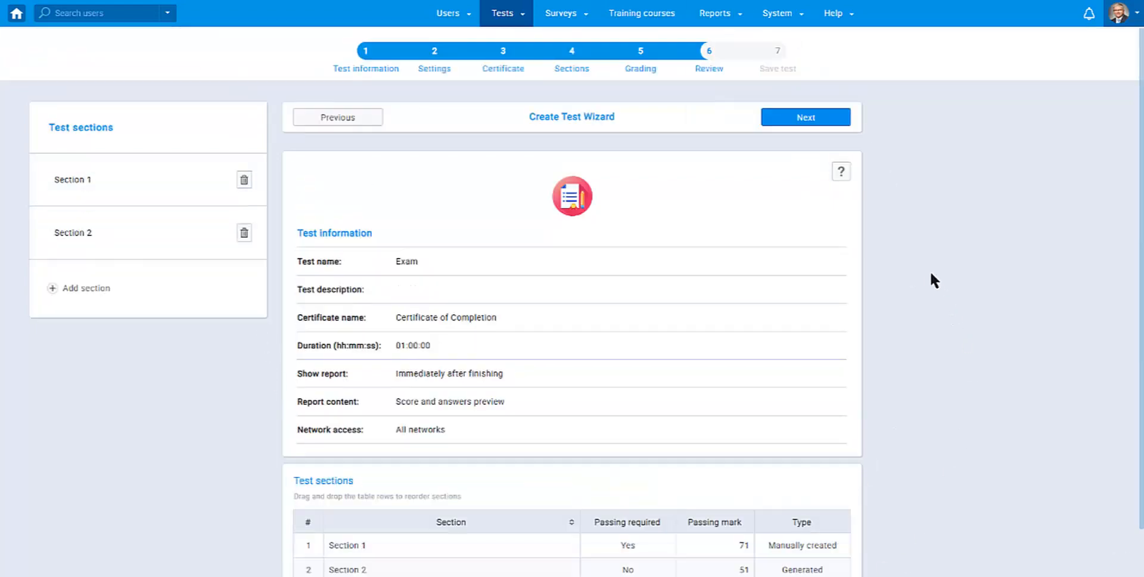
{"action": "left_click", "coordinate": [832, 117]}
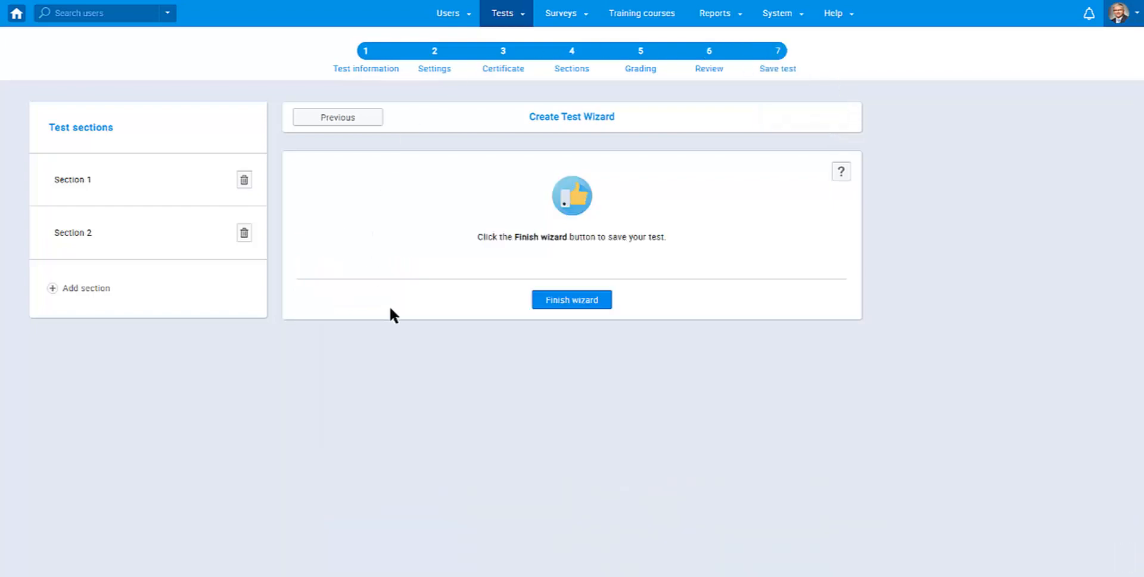
{"action": "left_click", "coordinate": [582, 307]}
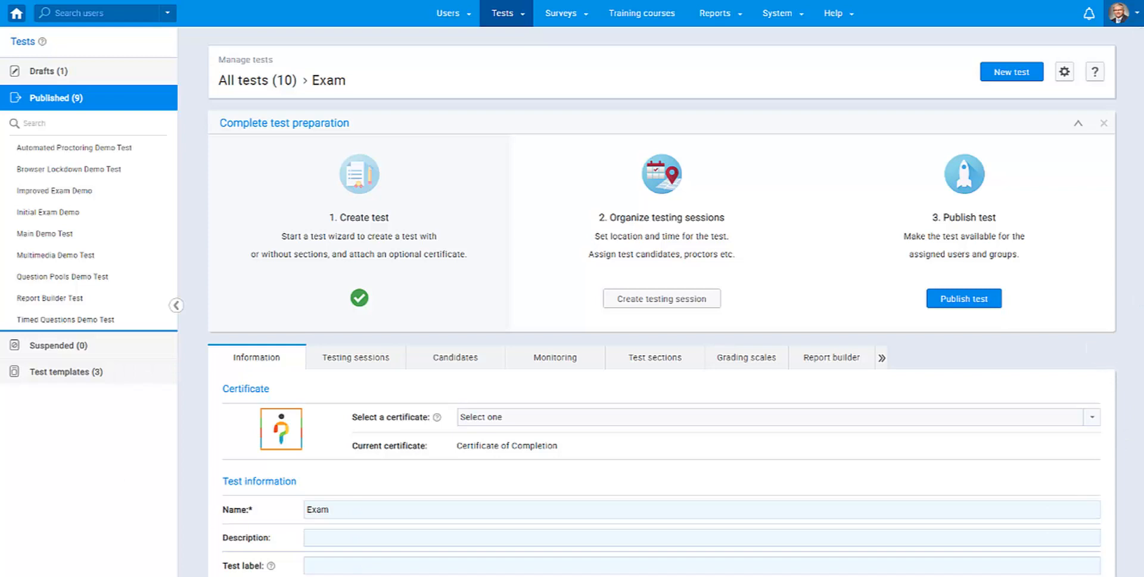
- Start a new testing session for the Exam test, name it Toronto Session, and choose Toronto as its location
{"action": "left_click", "coordinate": [669, 305]}
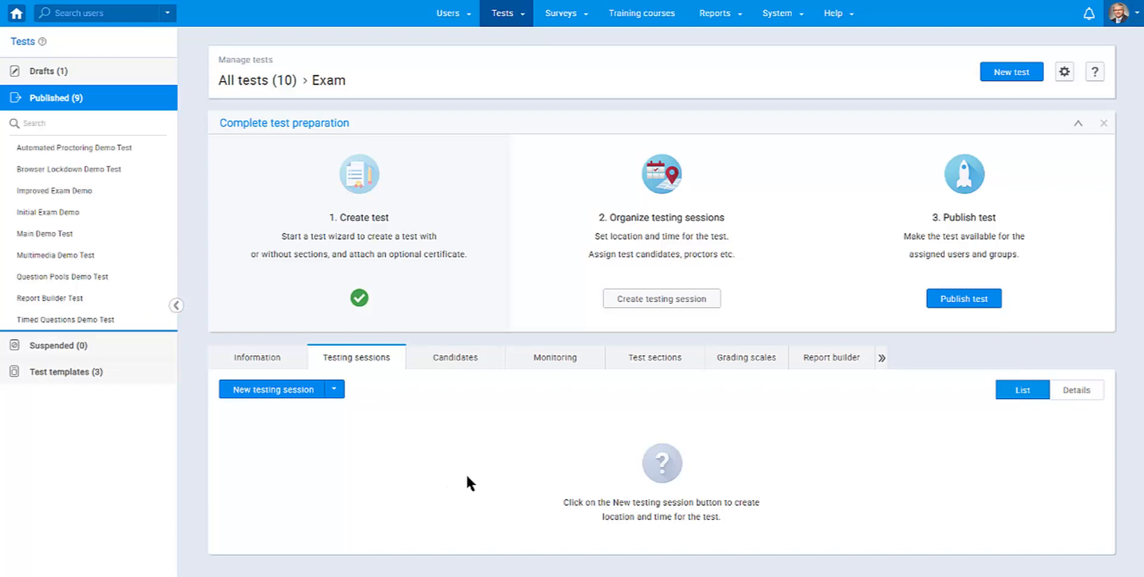
{"action": "left_click", "coordinate": [266, 402]}
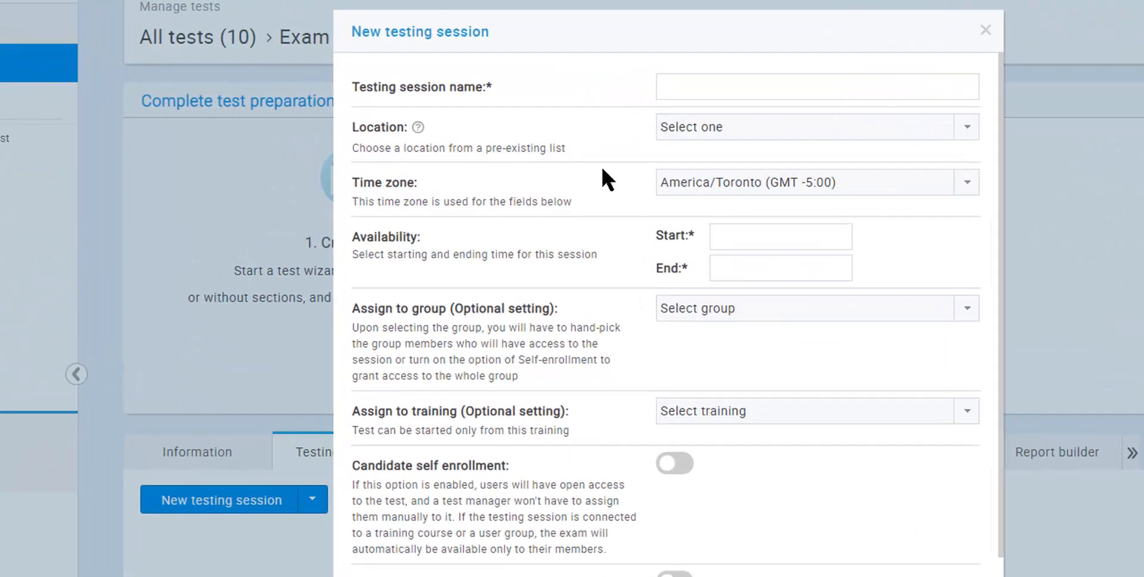
{"action": "left_click", "coordinate": [699, 95]}
{"action": "left_click", "coordinate": [742, 89]}
{"action": "type", "text": "Toronto"}
{"action": "left_click", "coordinate": [736, 87]}
{"action": "type", "text": "Session"}
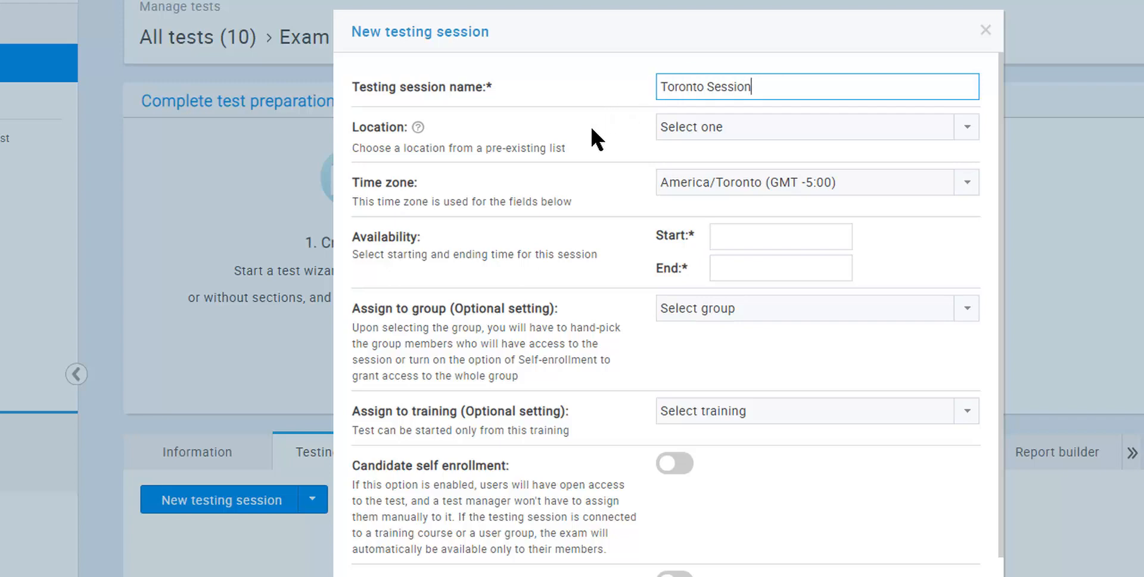
{"action": "left_click", "coordinate": [847, 131]}
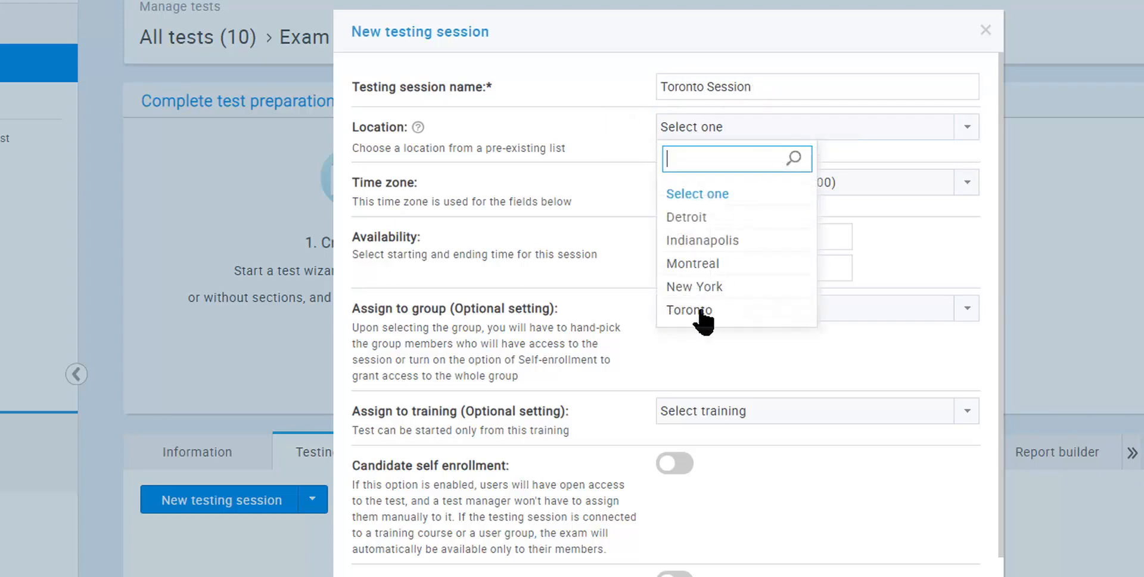
{"action": "left_click", "coordinate": [702, 311]}
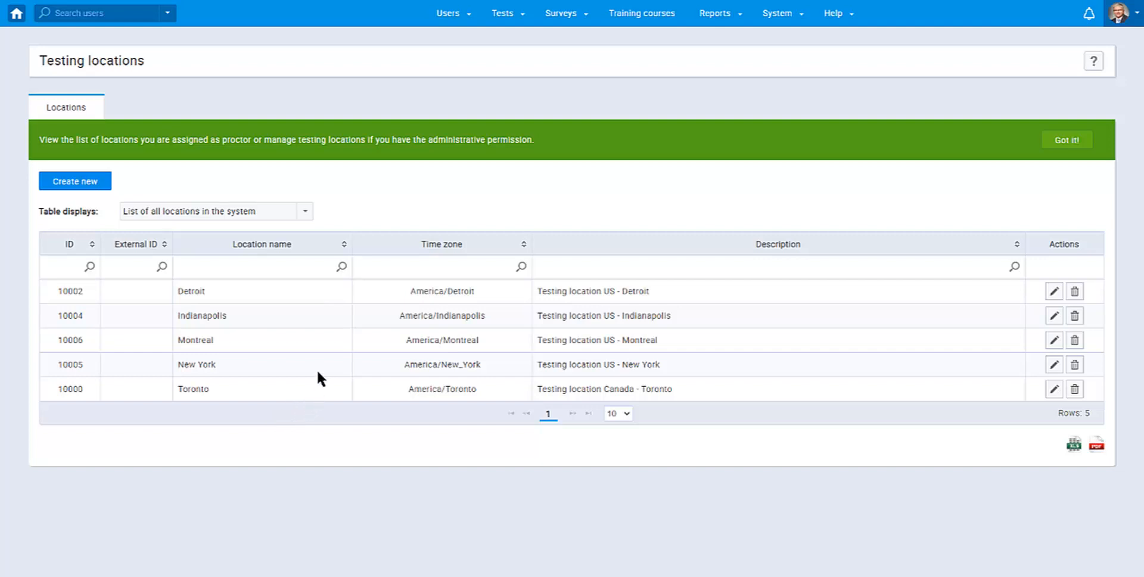
- Open the form for a new testing location and examine its time zone and description fields
{"action": "left_click", "coordinate": [65, 182]}
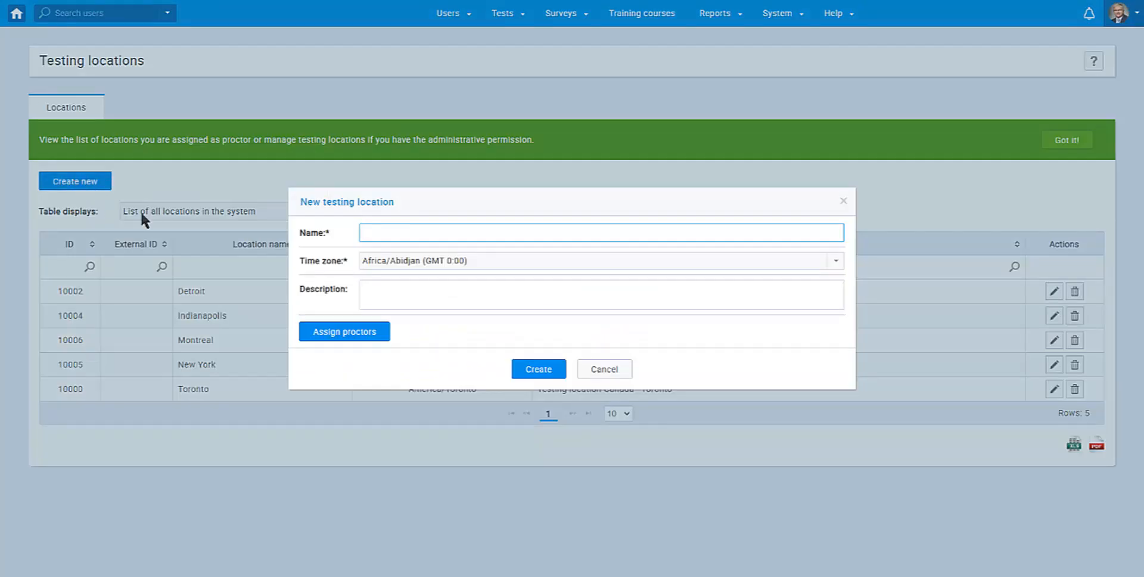
{"action": "left_click", "coordinate": [515, 265]}
{"action": "left_click", "coordinate": [514, 266]}
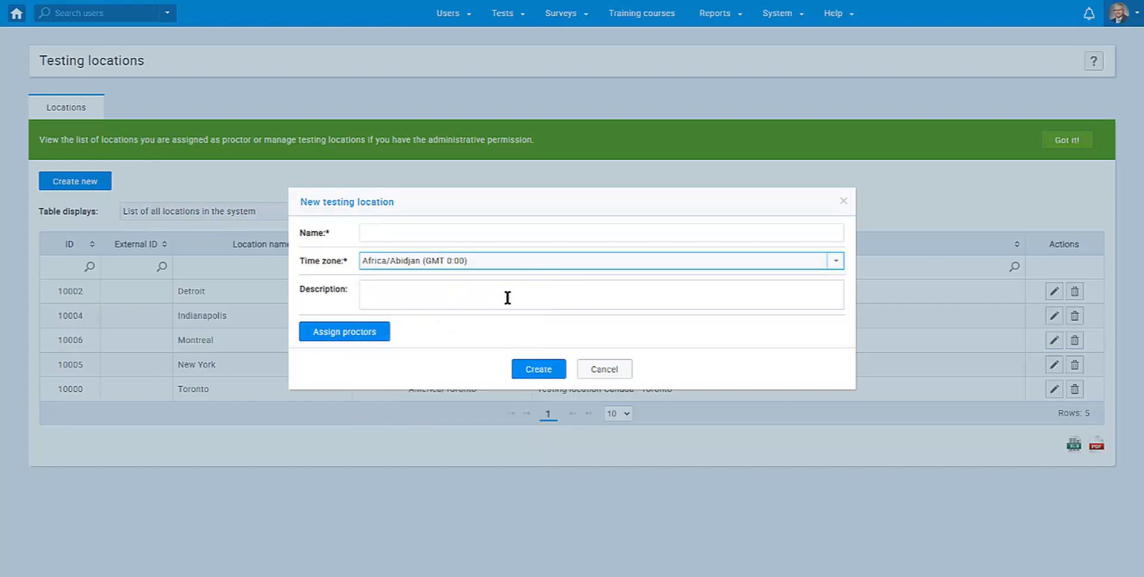
{"action": "left_click", "coordinate": [508, 298]}
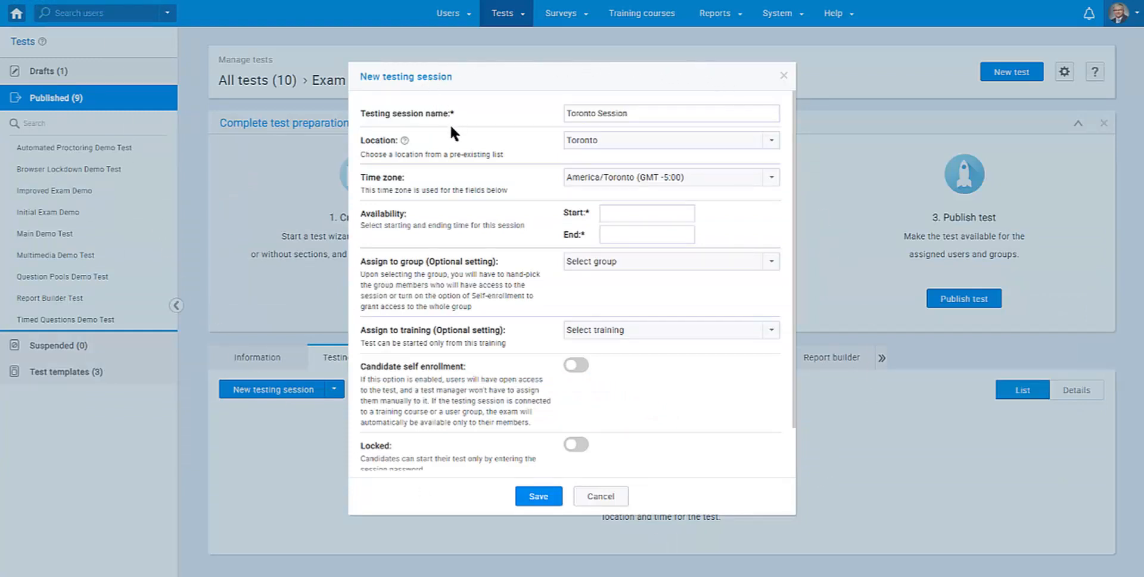
- Set the Toronto Session's availability to start on Jul-01-2020 00:00 and end on Jul-31-2020 00:00
{"action": "left_click", "coordinate": [624, 216]}
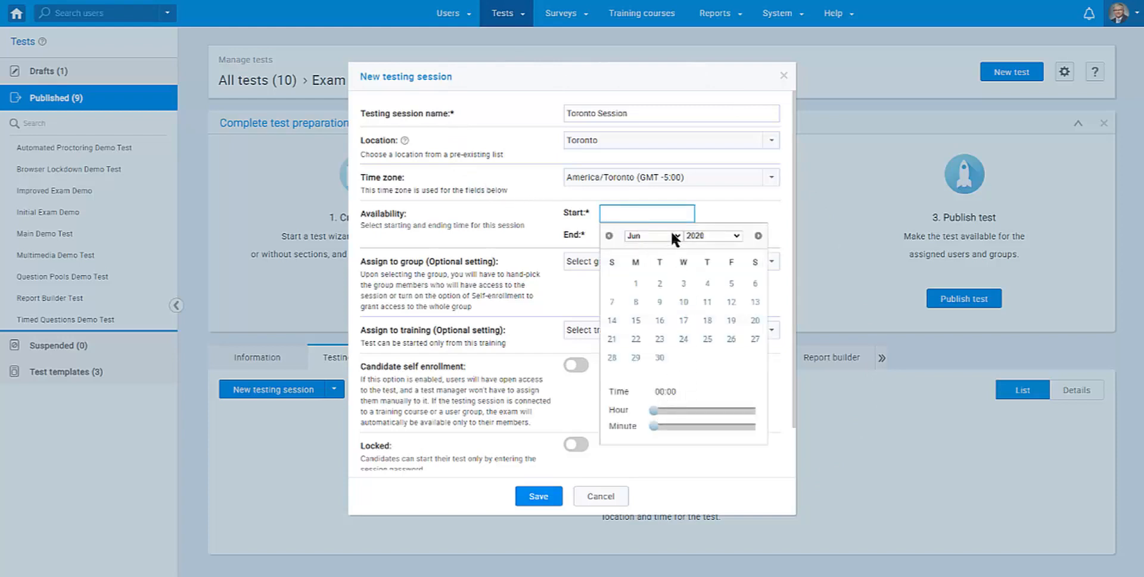
{"action": "left_click", "coordinate": [758, 235]}
{"action": "left_click", "coordinate": [685, 284]}
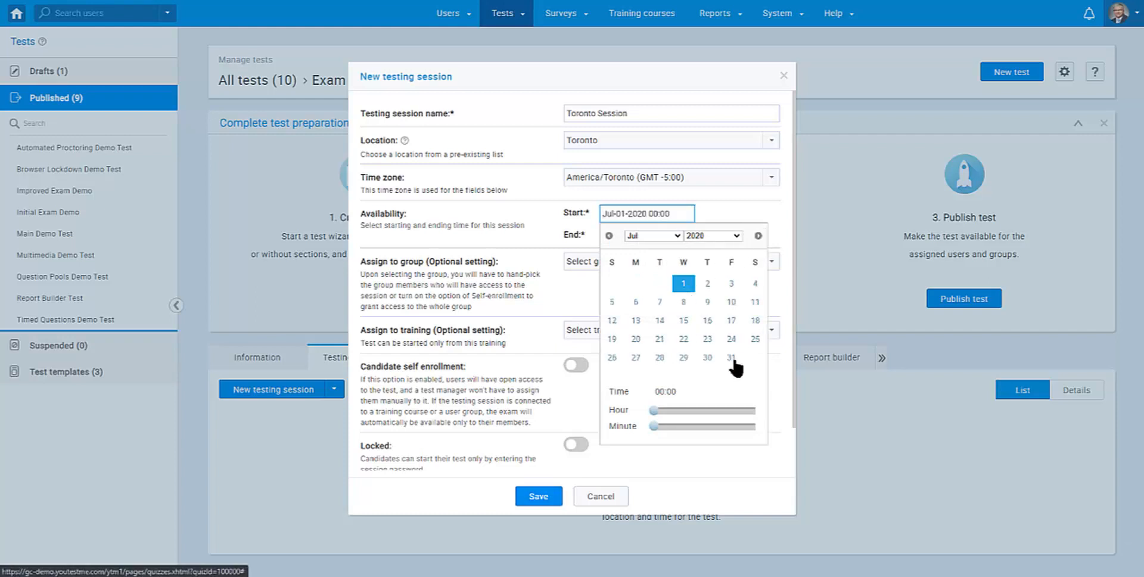
{"action": "left_click", "coordinate": [556, 227]}
{"action": "left_click", "coordinate": [611, 235]}
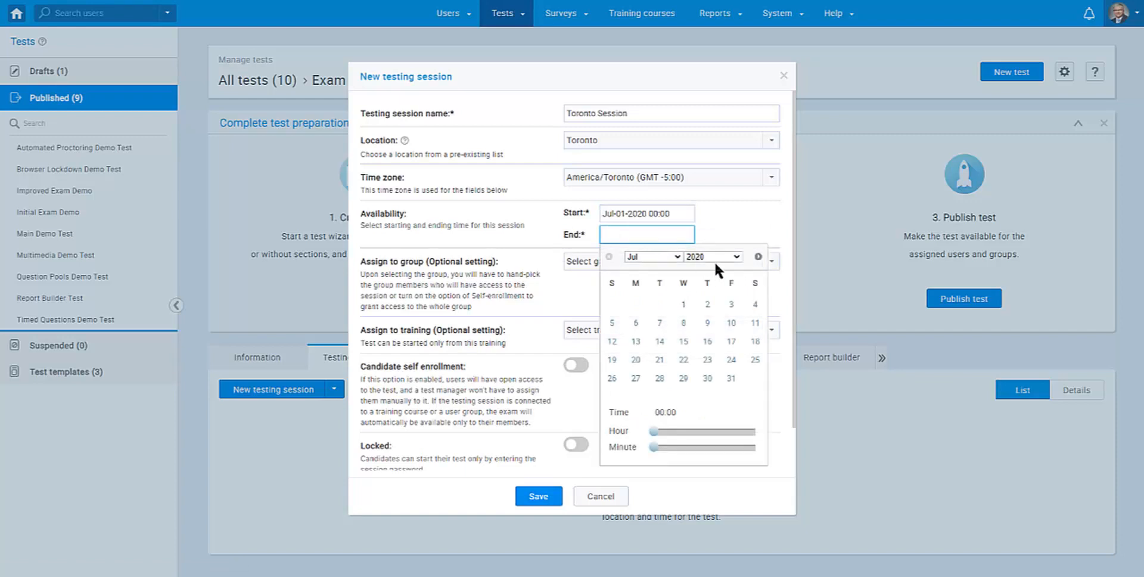
{"action": "left_click", "coordinate": [731, 377]}
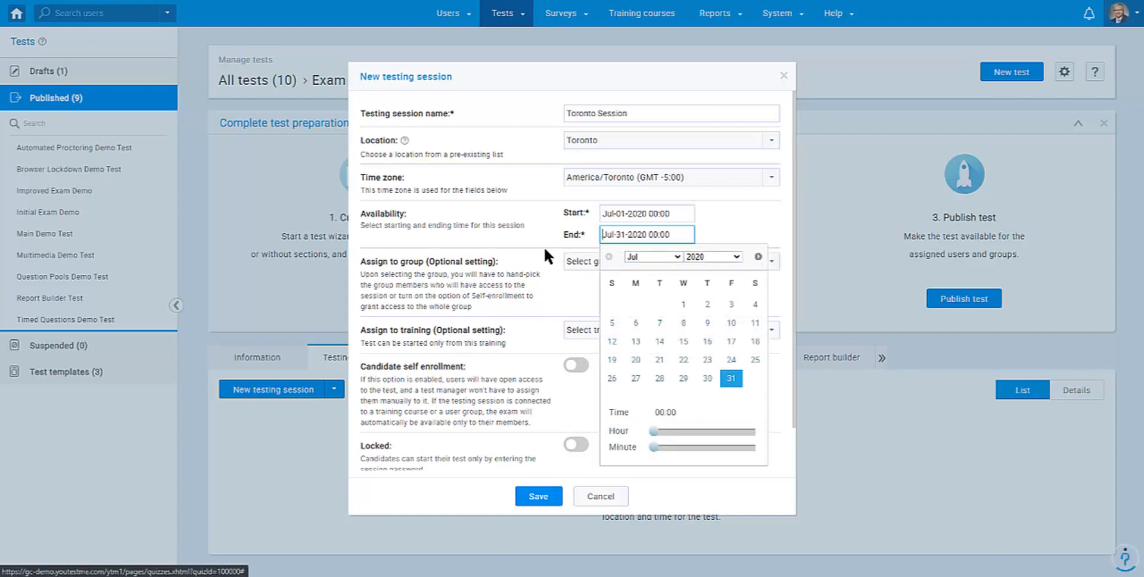
{"action": "left_click", "coordinate": [521, 233]}
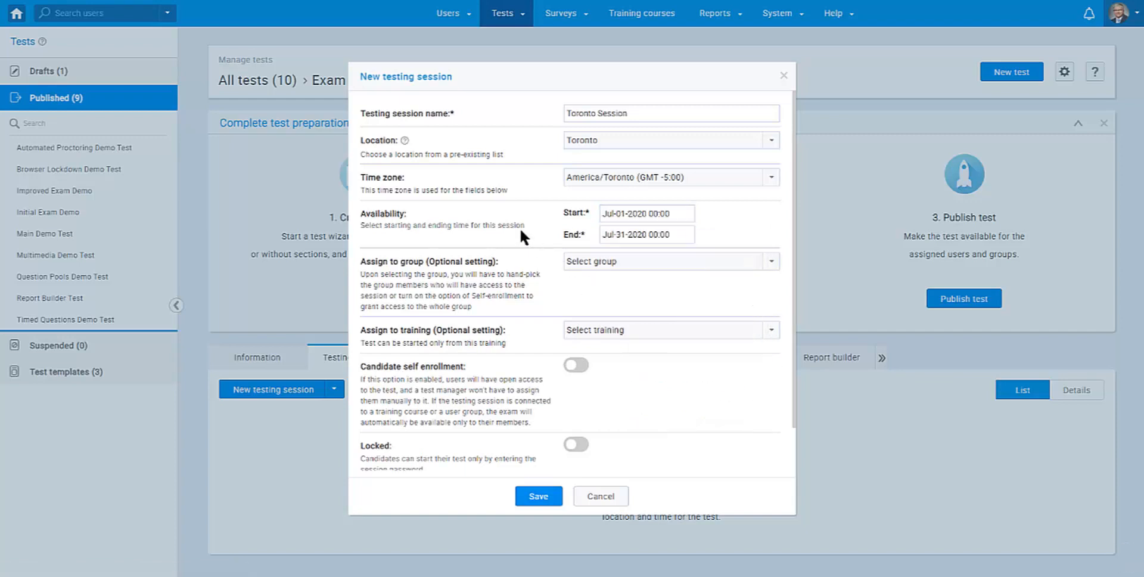
- Browse the available user groups and assign the testing session to the Human Resources group
{"action": "left_click", "coordinate": [628, 262]}
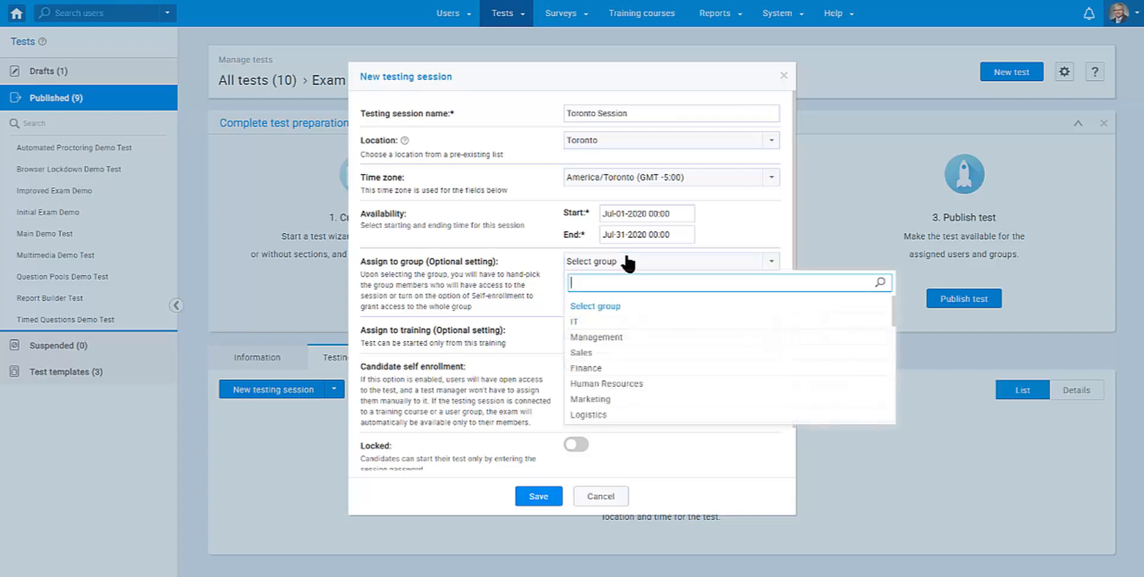
{"action": "scroll", "coordinate": [619, 337], "scroll_direction": "down", "scroll_amount": 3}
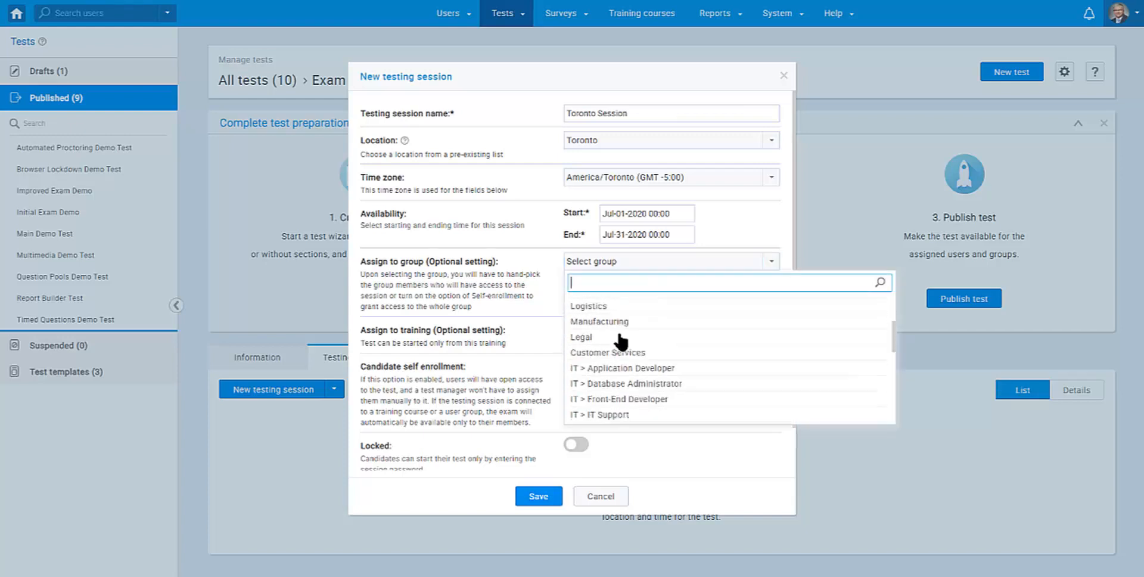
{"action": "scroll", "coordinate": [620, 340], "scroll_direction": "down", "scroll_amount": 2}
{"action": "scroll", "coordinate": [620, 334], "scroll_direction": "up", "scroll_amount": 5}
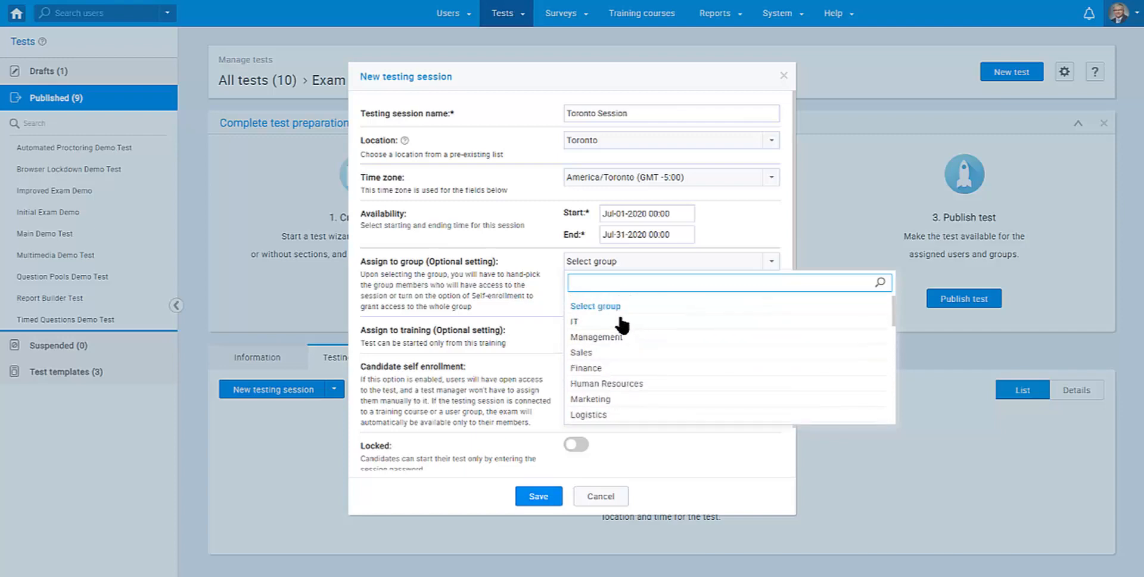
{"action": "left_click", "coordinate": [581, 383]}
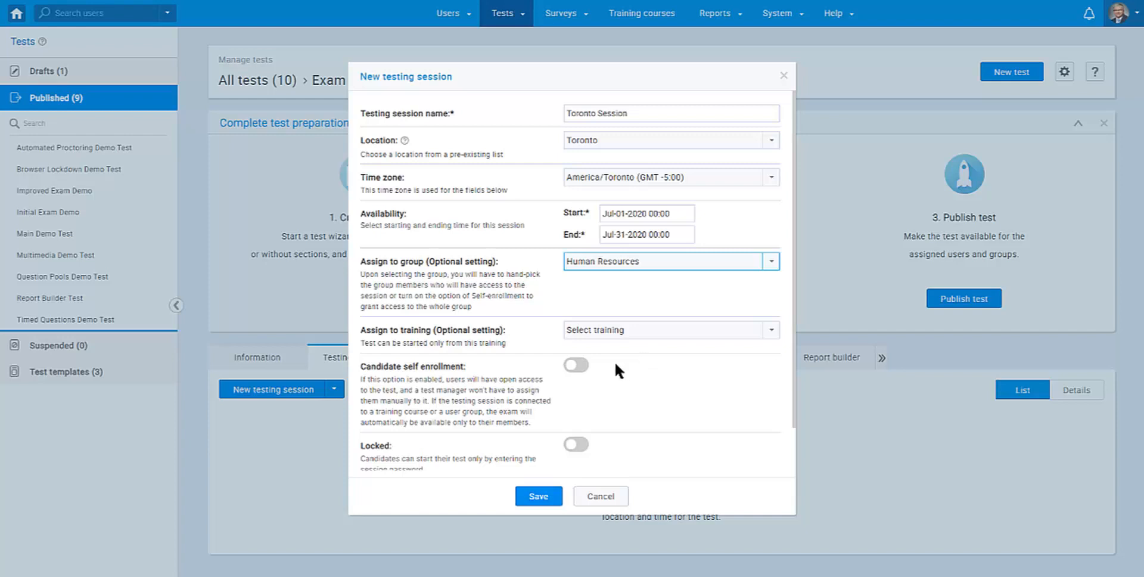
- Try the candidate self enrollment option and view the training courses available for assignment without selecting one
{"action": "left_click", "coordinate": [584, 366]}
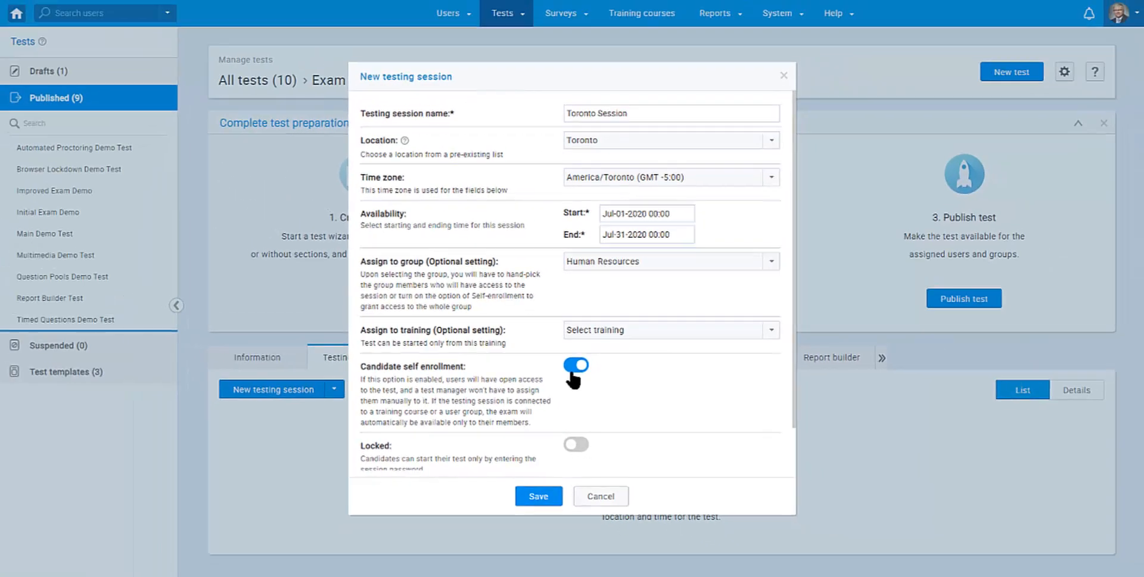
{"action": "left_click", "coordinate": [577, 345]}
{"action": "left_click", "coordinate": [663, 334]}
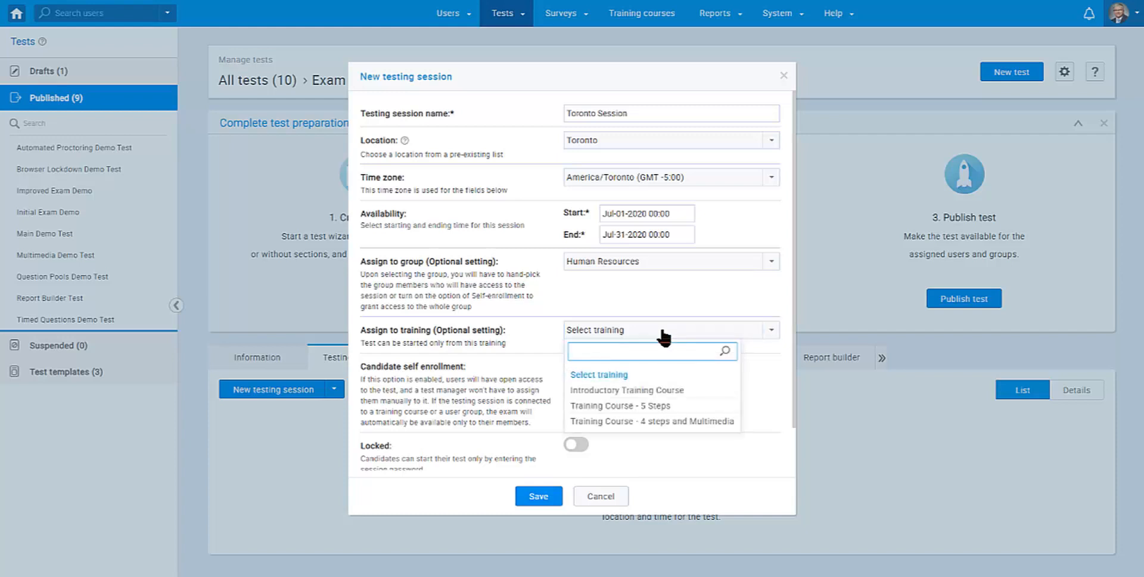
{"action": "left_click", "coordinate": [661, 334]}
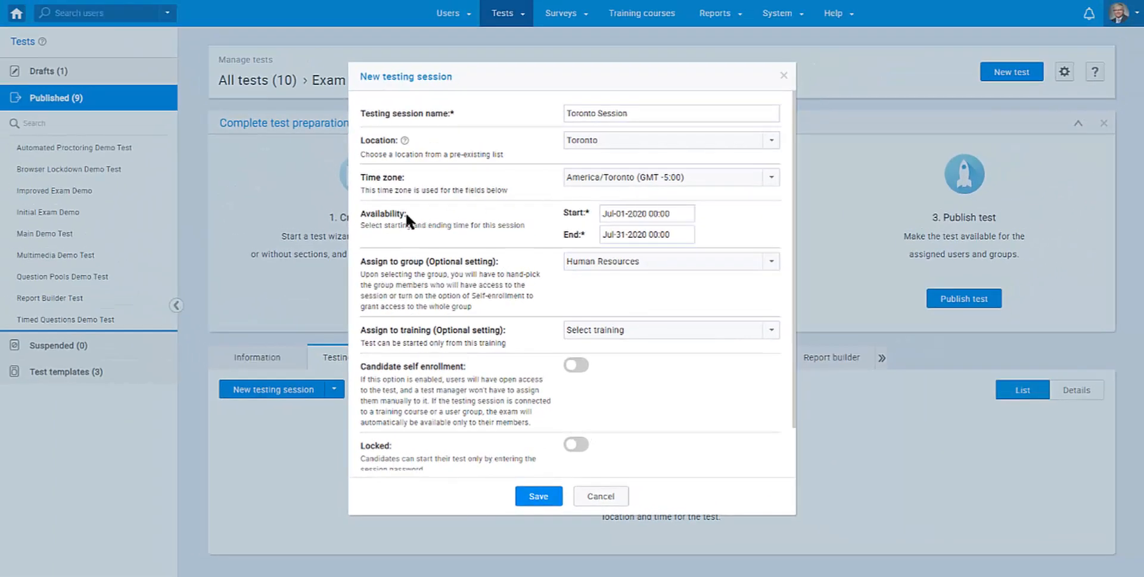
- Review the Toronto Session's availability, lock the session with a session password and save it
{"action": "left_click_drag", "start_coordinate": [406, 213], "coordinate": [361, 216]}
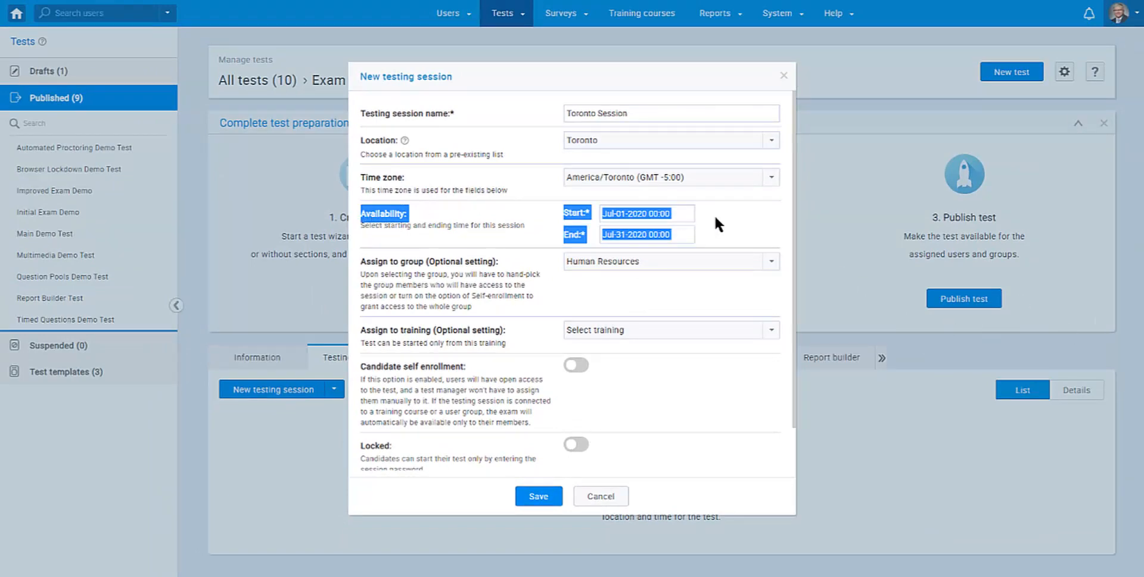
{"action": "left_click", "coordinate": [739, 223]}
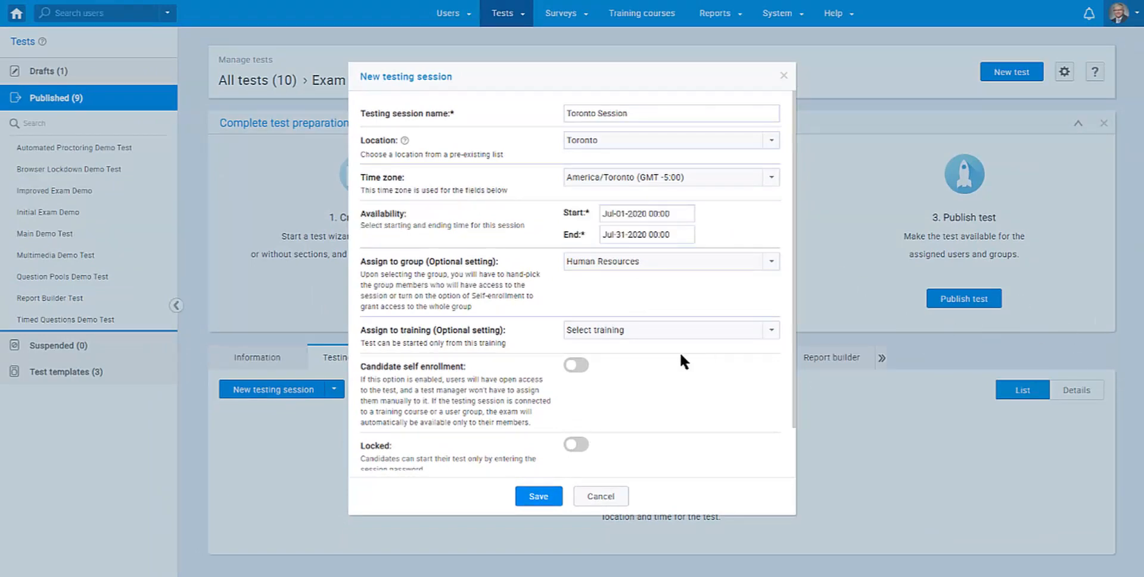
{"action": "scroll", "coordinate": [579, 375], "scroll_direction": "down", "scroll_amount": 1}
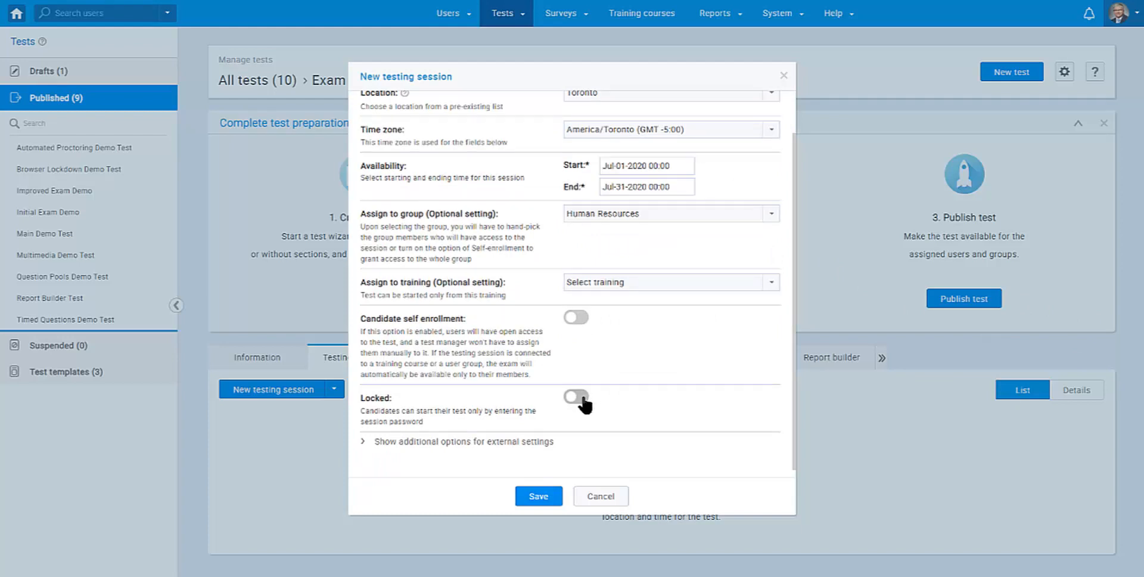
{"action": "left_click", "coordinate": [581, 400]}
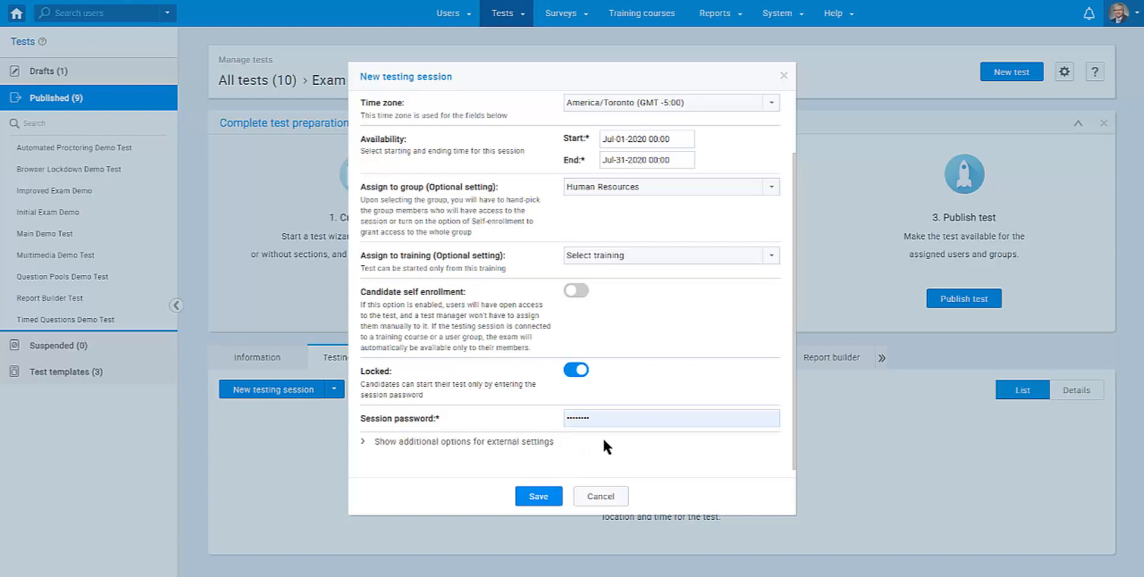
{"action": "left_click", "coordinate": [544, 497]}
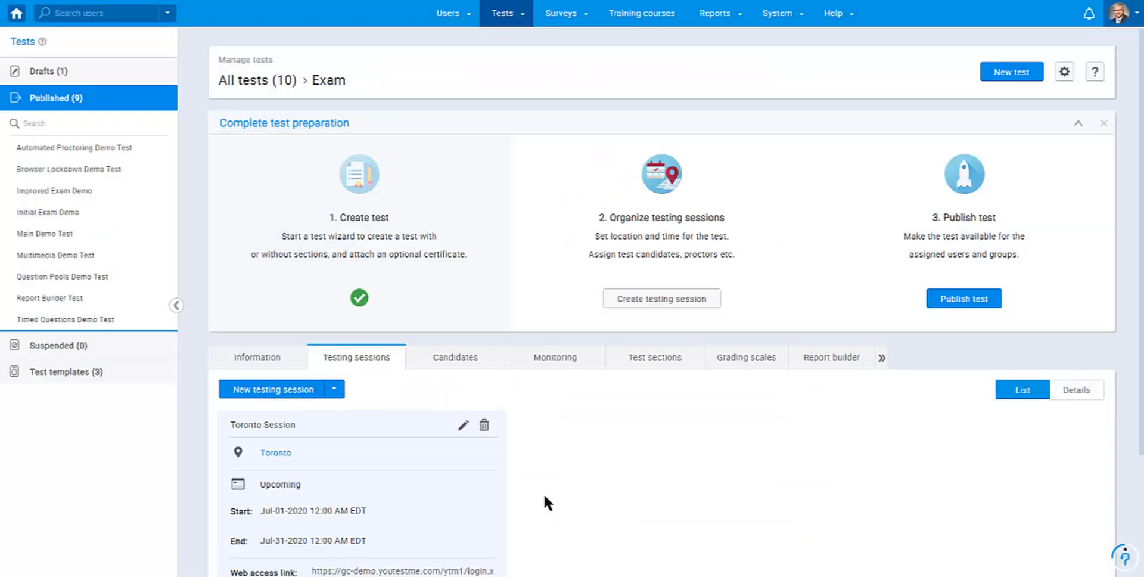
- Create a new testing session named Global Session, available from Jun-01-2020 00:00 to Jun-30-2030 12:45
{"action": "scroll", "coordinate": [549, 494], "scroll_direction": "down", "scroll_amount": 2}
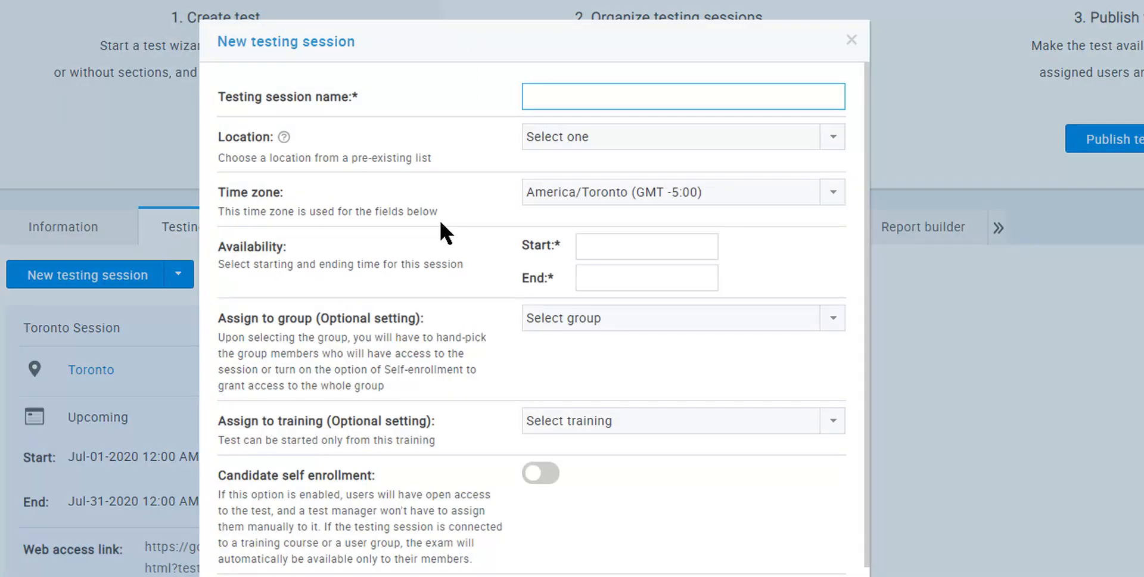
{"action": "type", "text": "Global Session"}
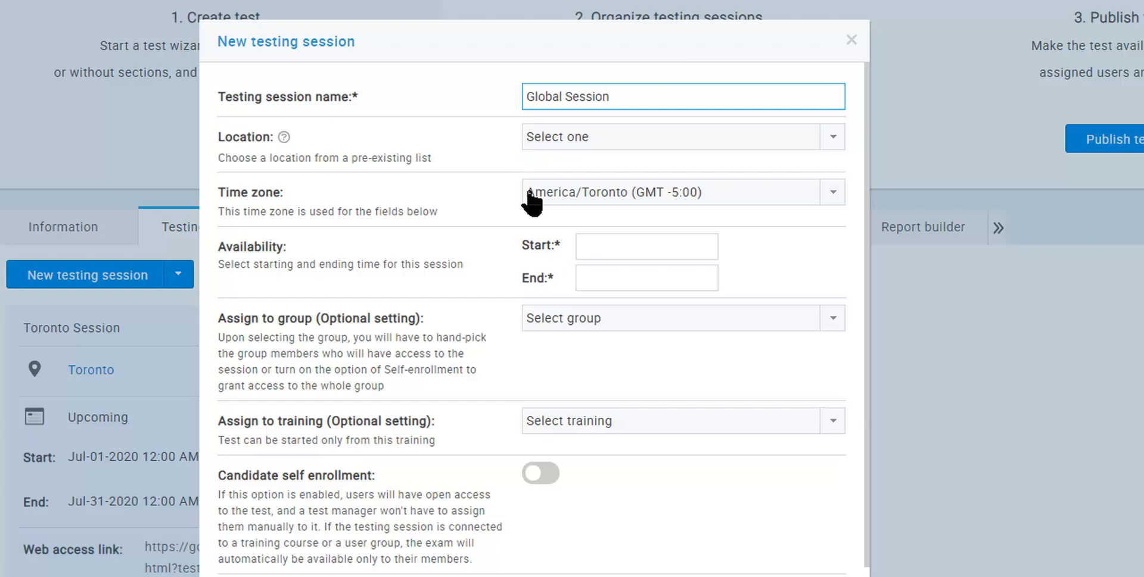
{"action": "left_click", "coordinate": [601, 245]}
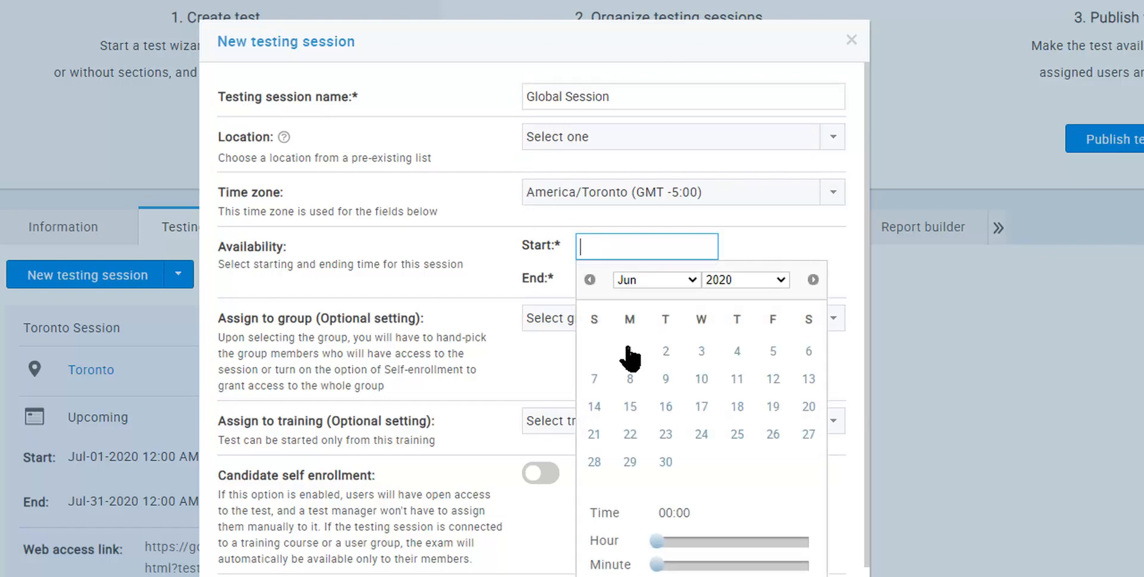
{"action": "left_click", "coordinate": [629, 351]}
{"action": "left_click", "coordinate": [608, 278]}
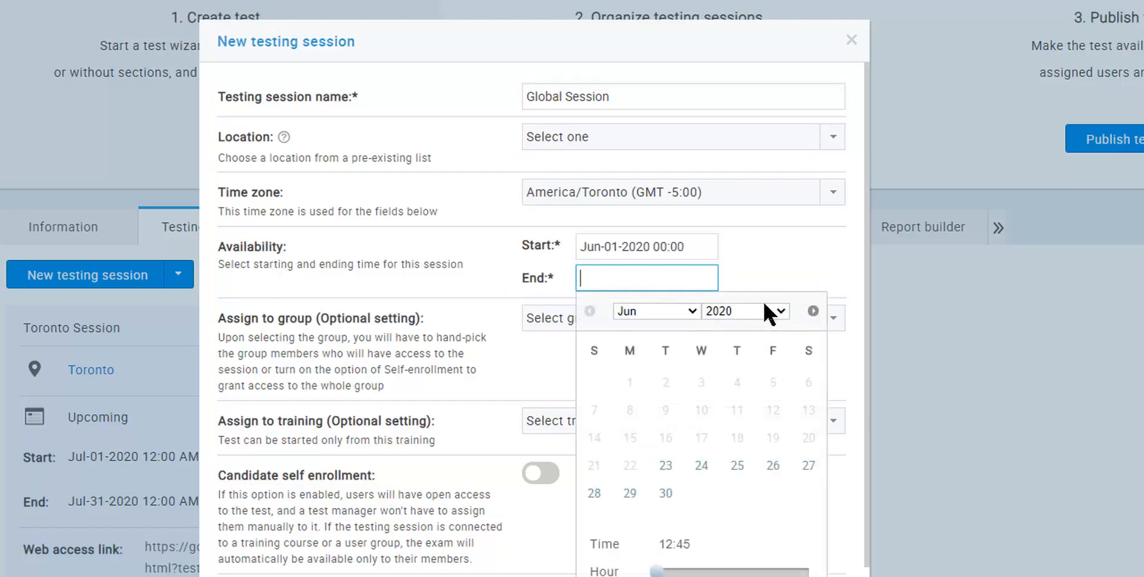
{"action": "left_click", "coordinate": [764, 310]}
{"action": "left_click", "coordinate": [721, 475]}
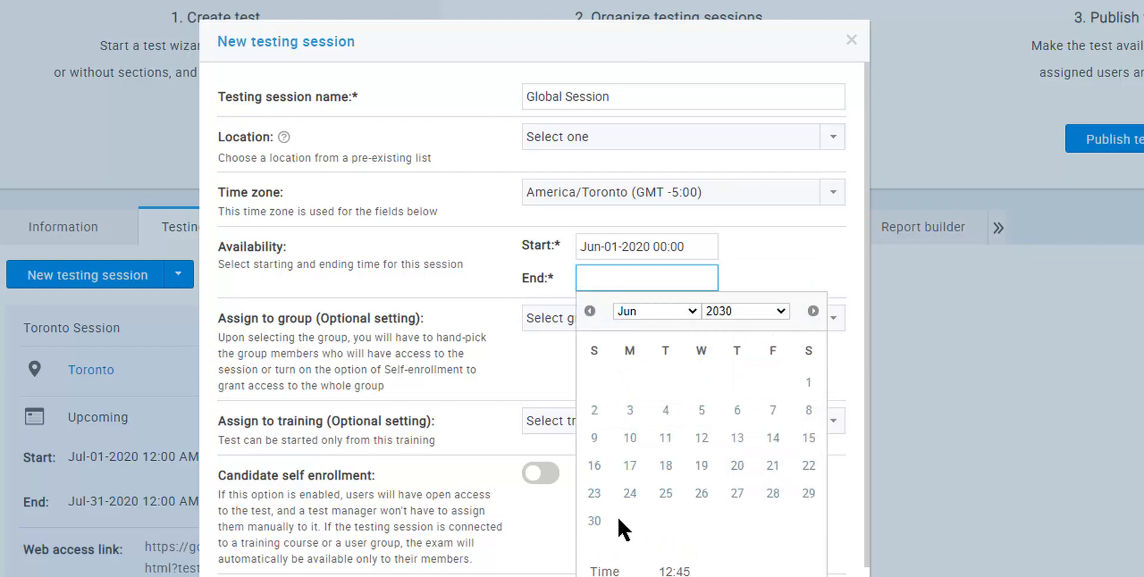
{"action": "left_click", "coordinate": [594, 521]}
{"action": "left_click", "coordinate": [456, 284]}
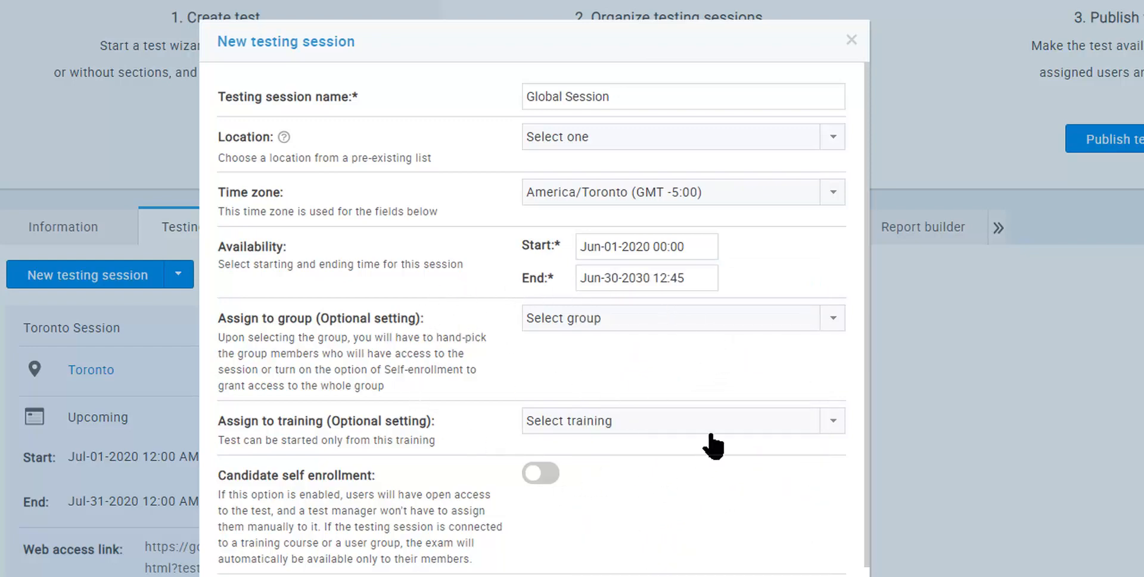
- Save the Global Session with candidate self enrollment enabled and publish the Exam test
{"action": "left_click", "coordinate": [535, 473]}
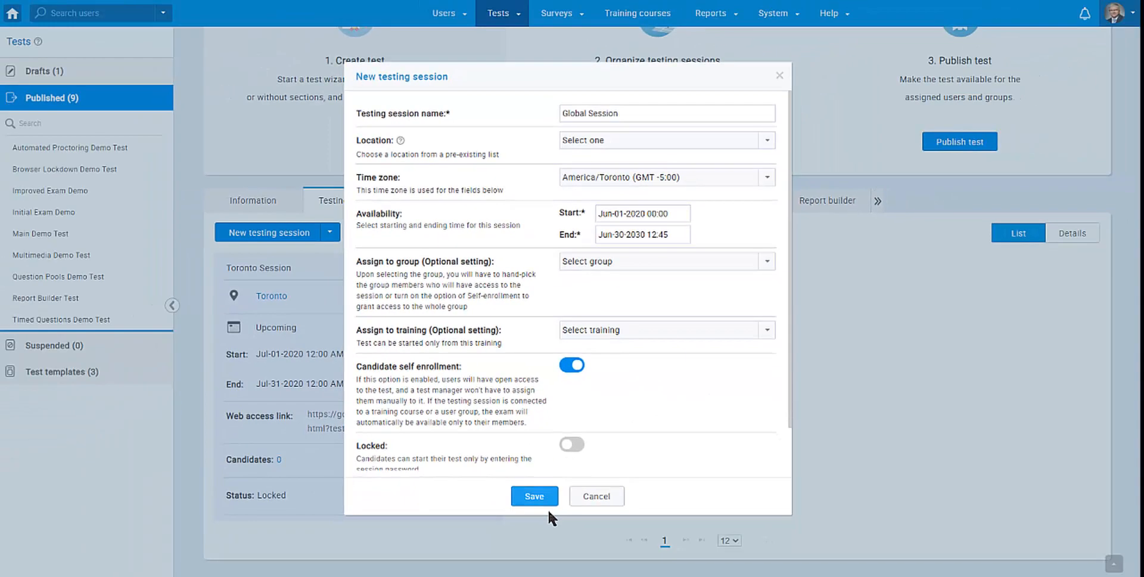
{"action": "left_click", "coordinate": [537, 498]}
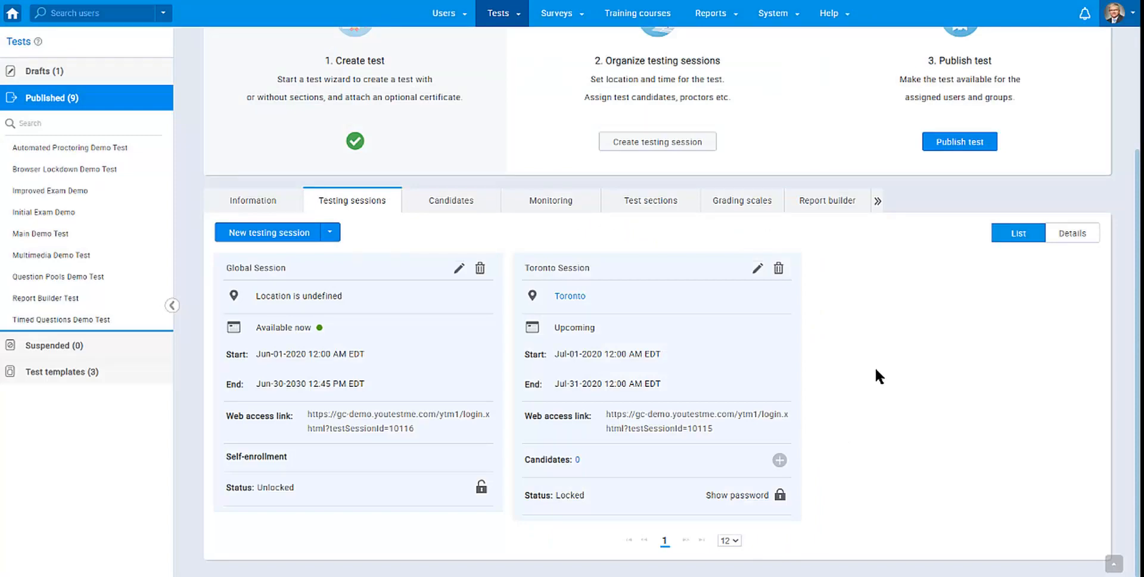
{"action": "scroll", "coordinate": [909, 225], "scroll_direction": "up", "scroll_amount": 3}
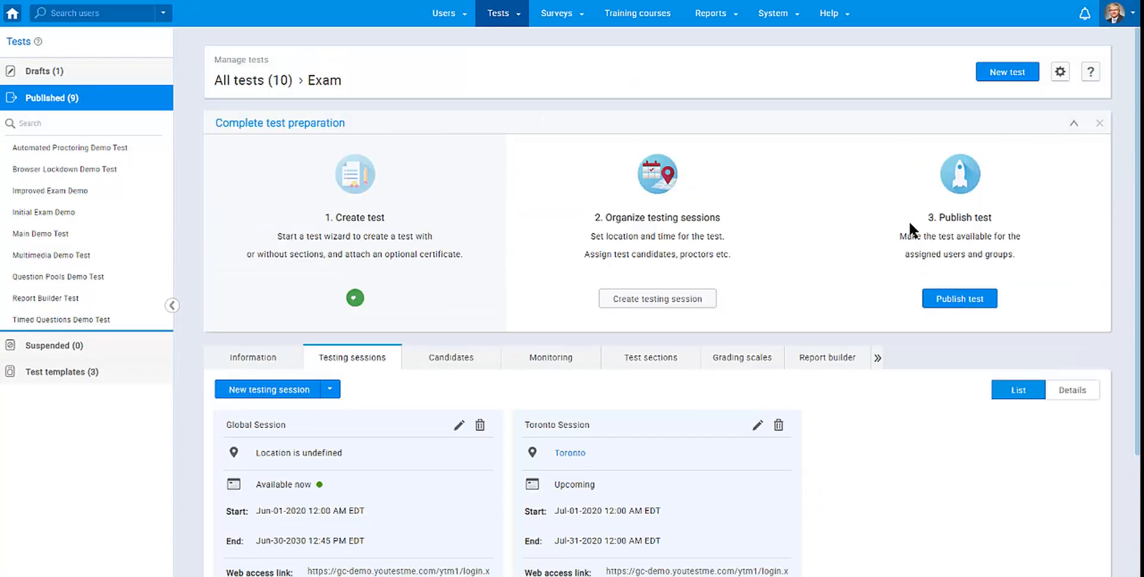
{"action": "left_click", "coordinate": [965, 299]}
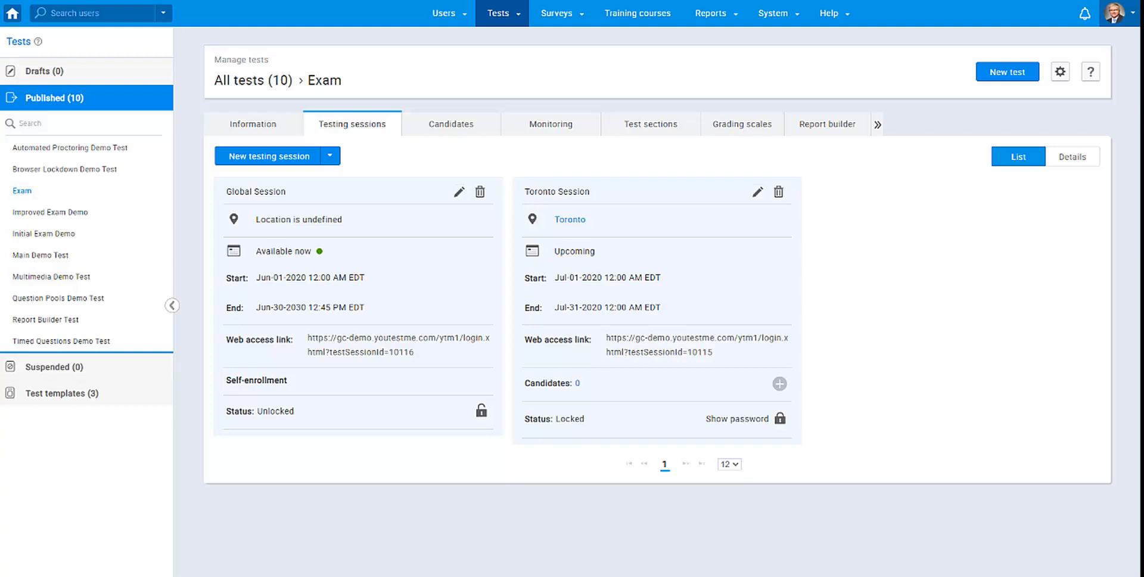
- Sign out of the current account and sign in with the student account
{"action": "left_click", "coordinate": [1124, 15]}
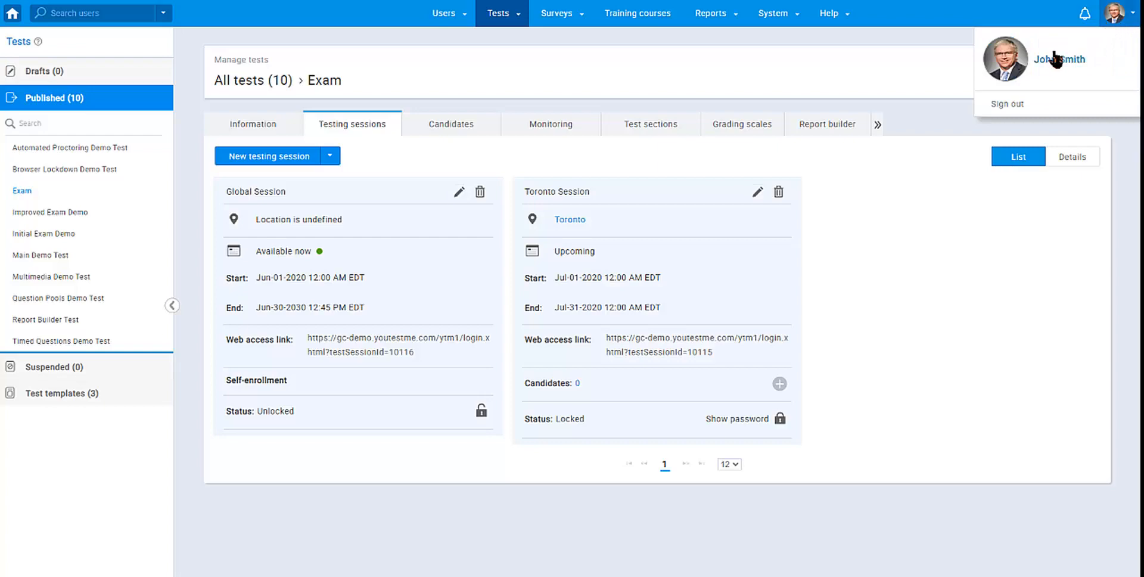
{"action": "left_click", "coordinate": [1013, 105]}
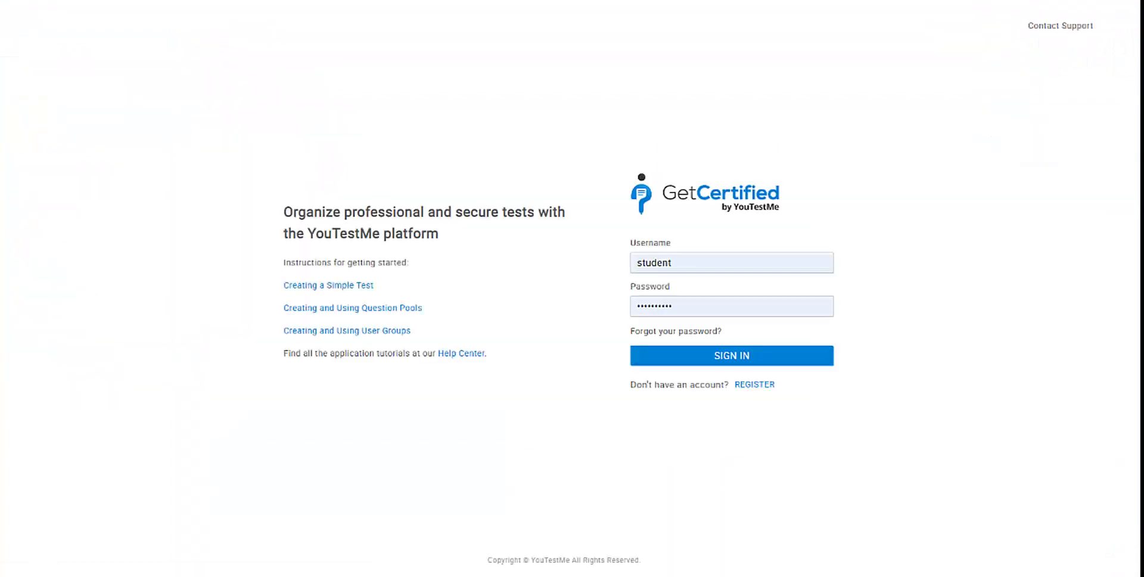
{"action": "left_click", "coordinate": [722, 357]}
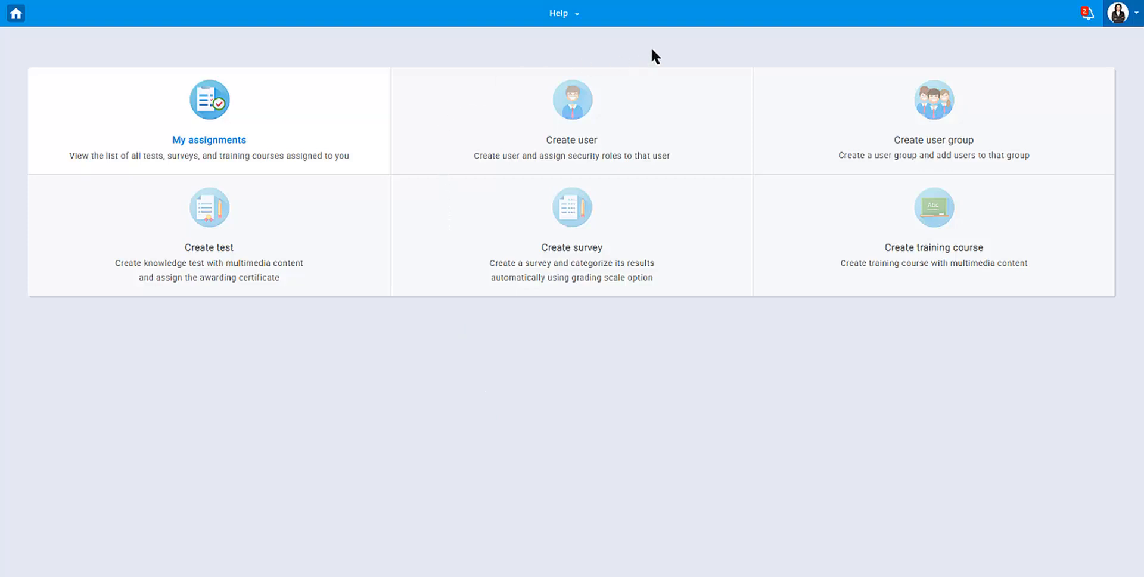
- View the student's help options and open the assignments list to examine the Exam test entry
{"action": "left_click", "coordinate": [556, 11]}
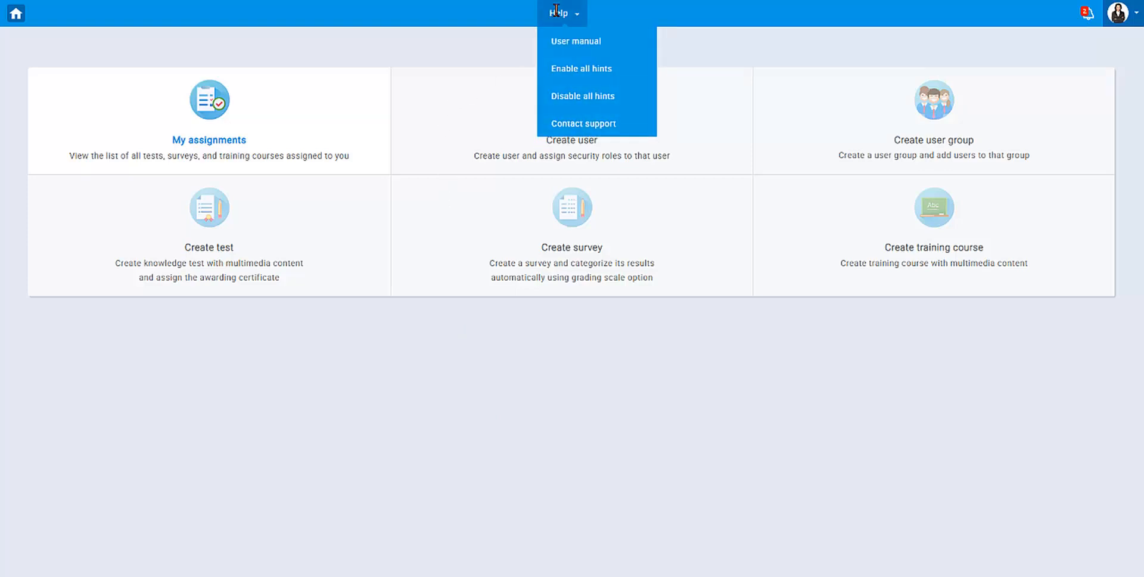
{"action": "left_click", "coordinate": [208, 145]}
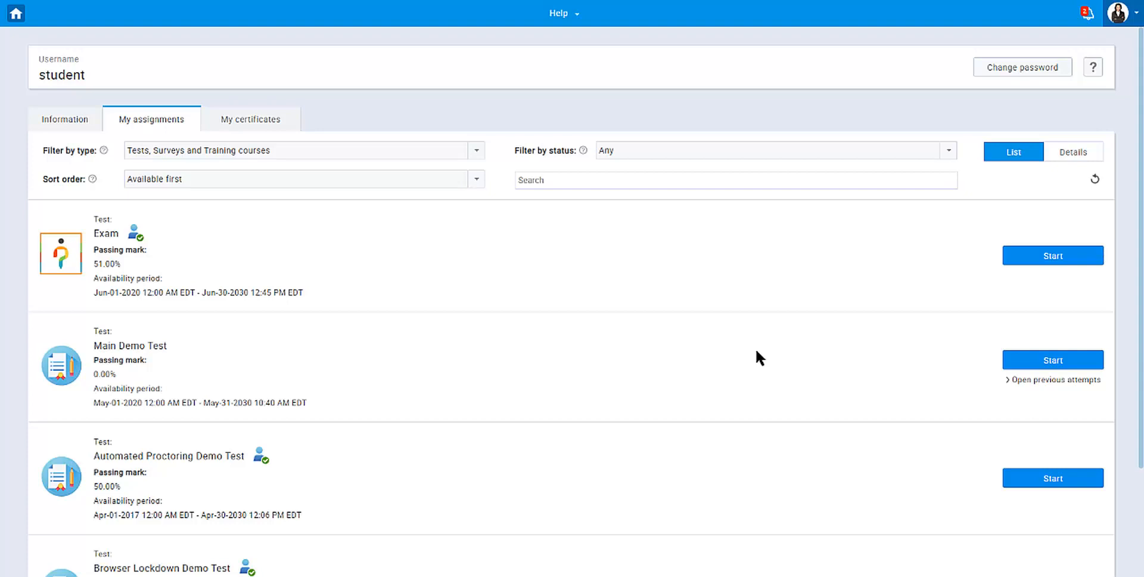
{"action": "double_click", "coordinate": [102, 236]}
{"action": "left_click", "coordinate": [104, 239]}
{"action": "double_click", "coordinate": [103, 236]}
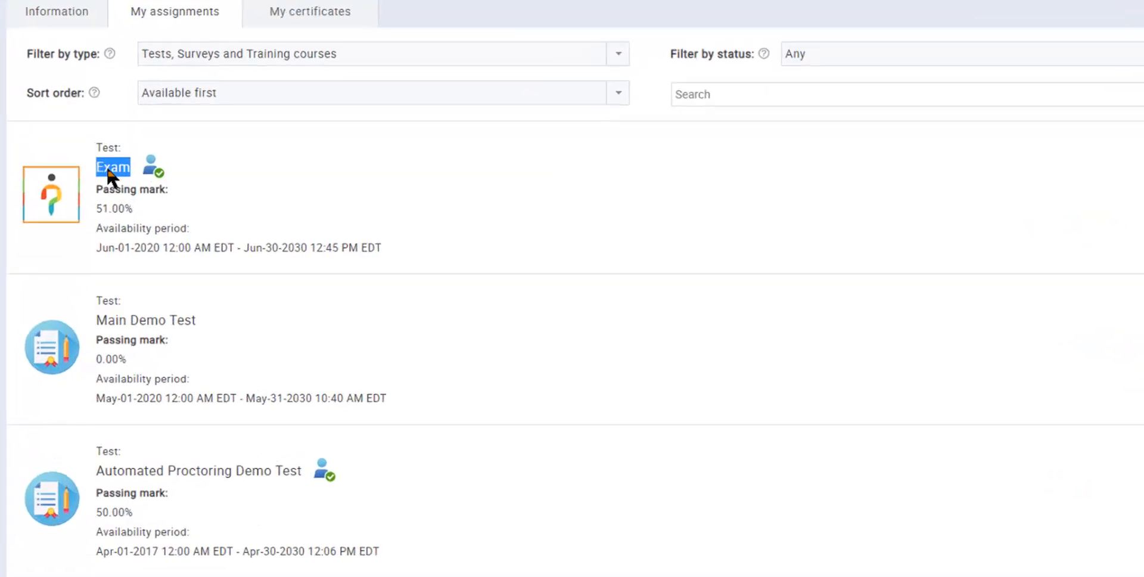
{"action": "left_click", "coordinate": [103, 236]}
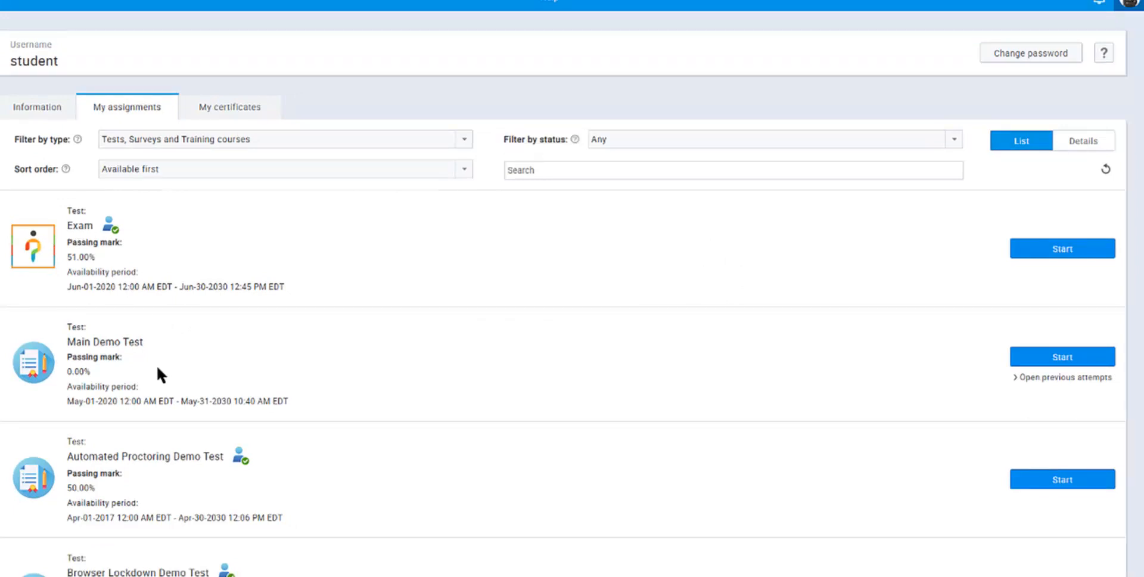
- Open the Main Demo Test assignment, agree to its instructions and rules, and start the test
{"action": "left_click_drag", "start_coordinate": [150, 347], "coordinate": [70, 336]}
{"action": "left_click", "coordinate": [74, 340]}
{"action": "left_click", "coordinate": [1052, 357]}
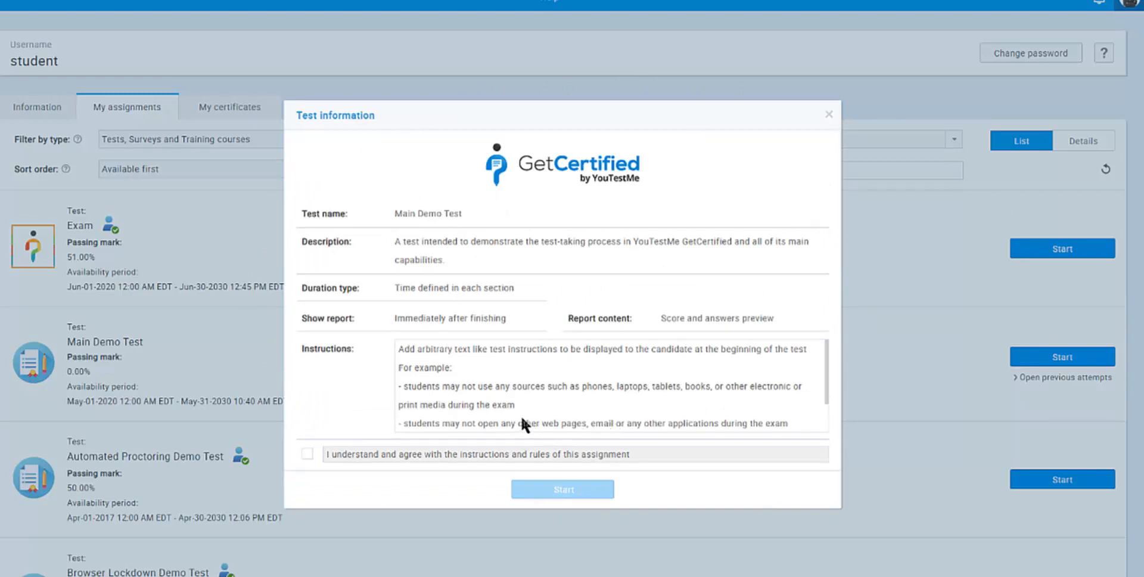
{"action": "left_click", "coordinate": [306, 457]}
{"action": "left_click", "coordinate": [569, 490]}
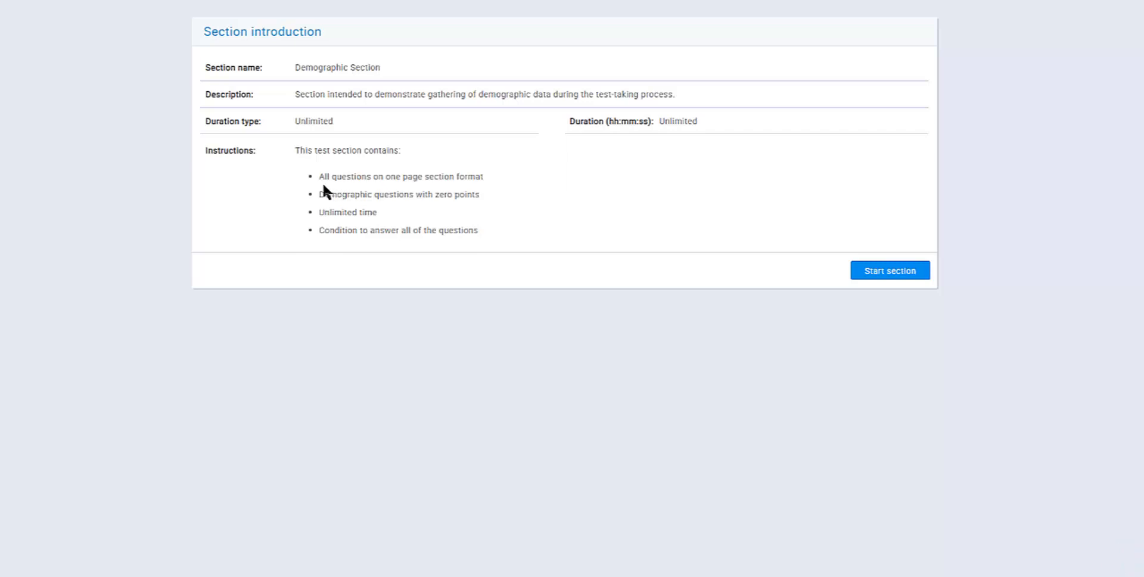
- Review the Demographic Section's instructions and start the section
{"action": "left_click_drag", "start_coordinate": [385, 179], "coordinate": [484, 179]}
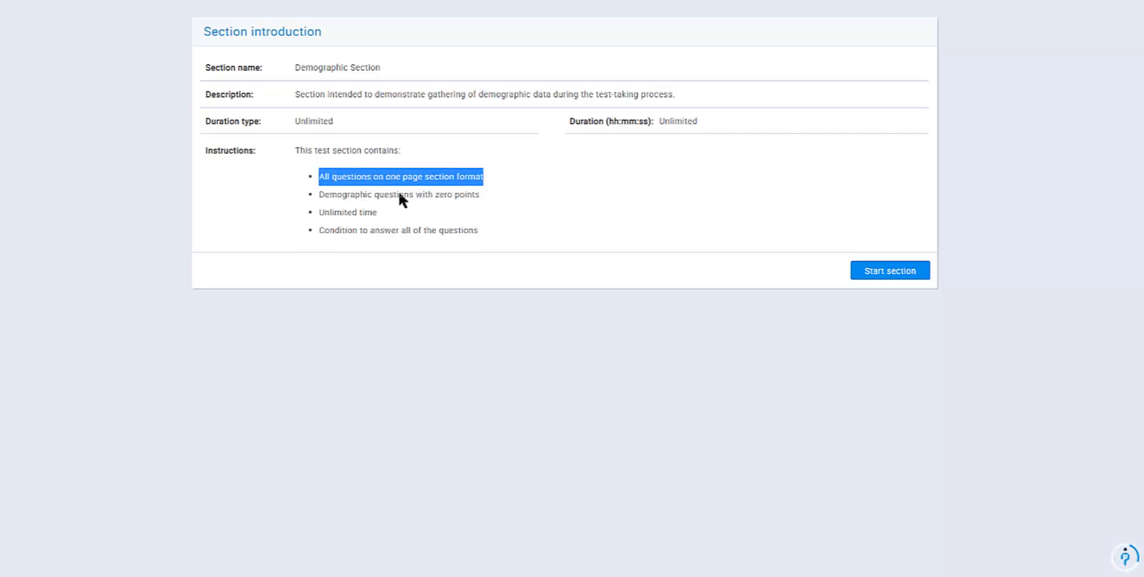
{"action": "left_click_drag", "start_coordinate": [321, 192], "coordinate": [481, 195]}
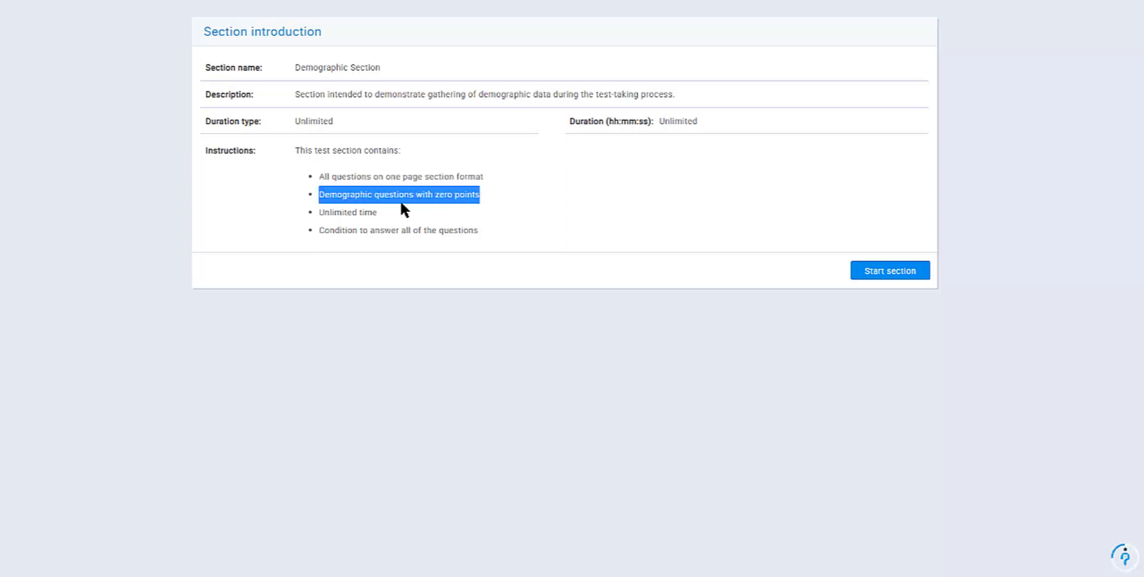
{"action": "left_click", "coordinate": [390, 213]}
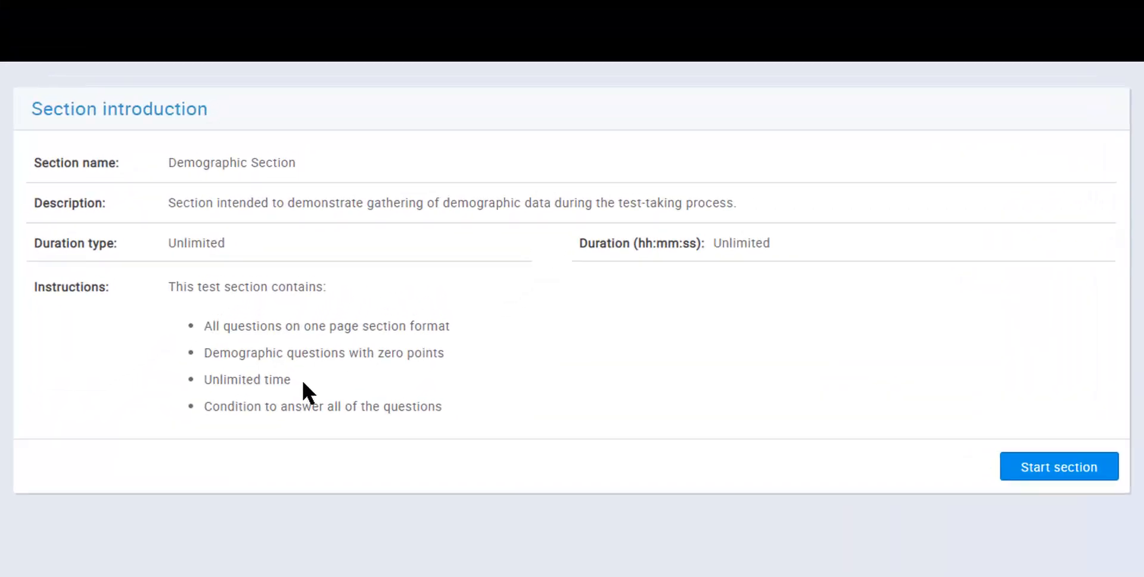
{"action": "left_click_drag", "start_coordinate": [211, 381], "coordinate": [221, 405]}
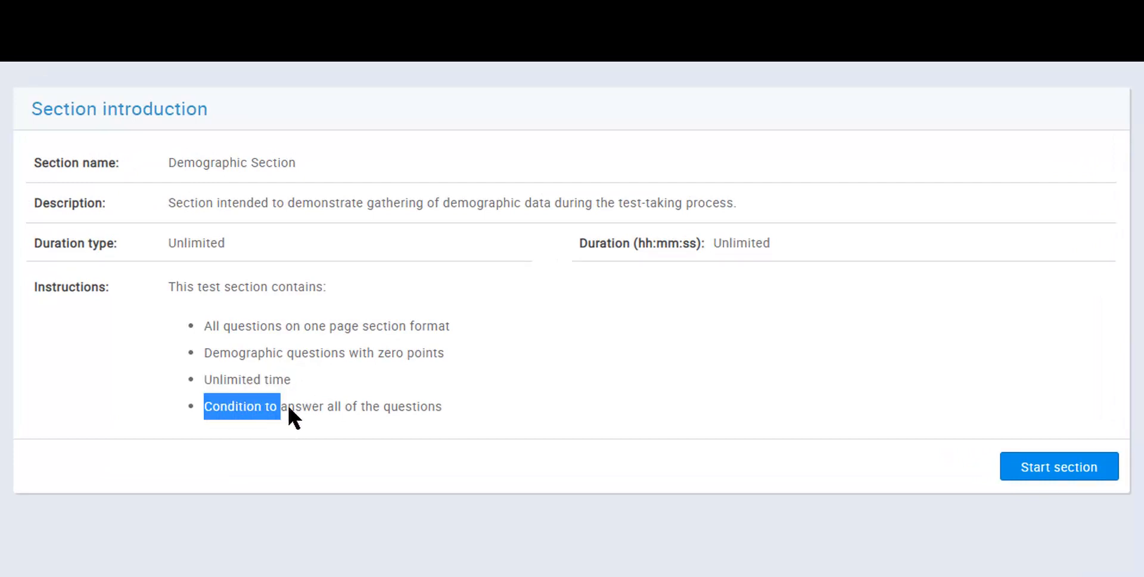
{"action": "left_click", "coordinate": [480, 422]}
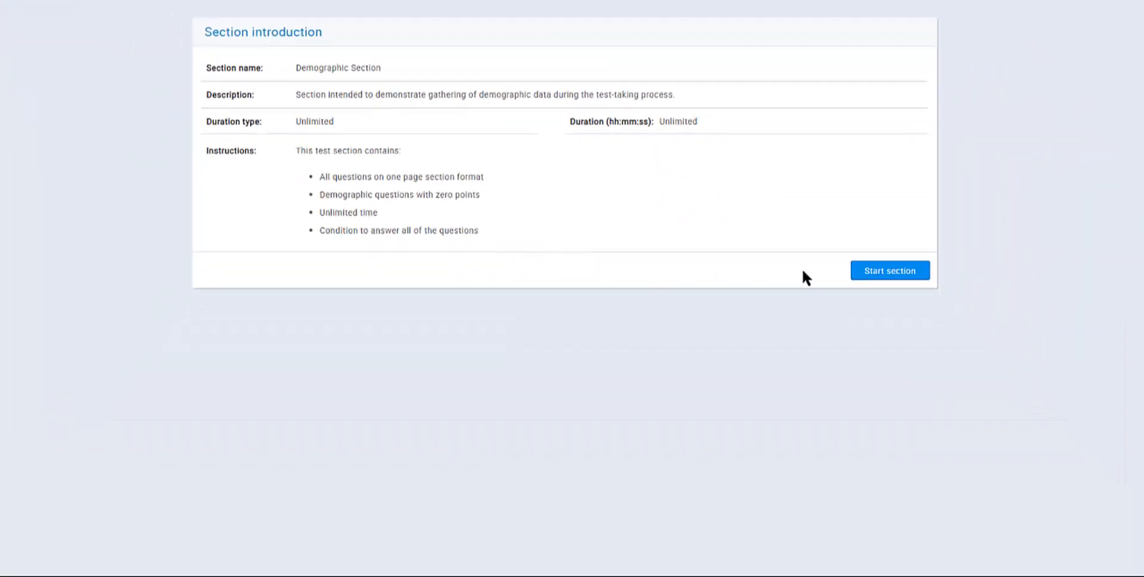
{"action": "left_click", "coordinate": [888, 271]}
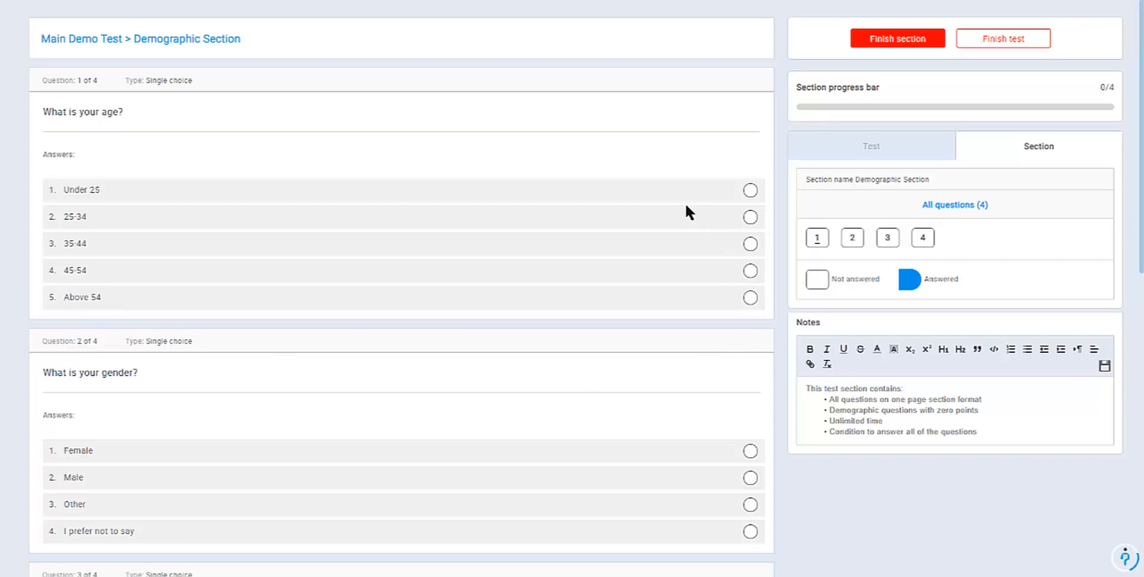
- Answer the age question with Under 25 and the gender question with Female
{"action": "scroll", "coordinate": [685, 203], "scroll_direction": "down", "scroll_amount": 3}
{"action": "scroll", "coordinate": [683, 206], "scroll_direction": "up", "scroll_amount": 3}
{"action": "left_click", "coordinate": [749, 198]}
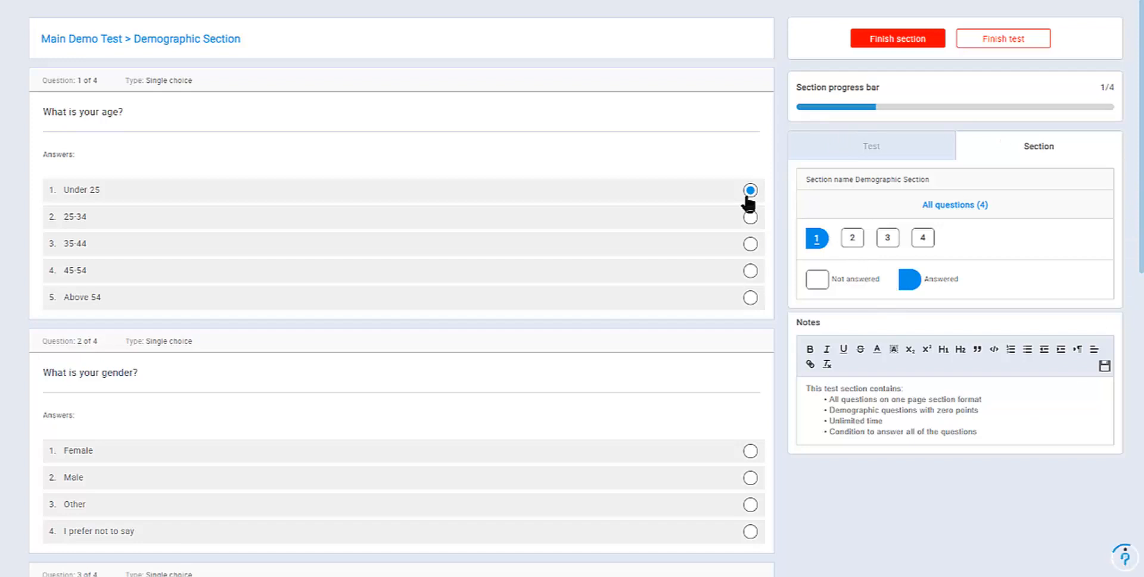
{"action": "left_click", "coordinate": [751, 245]}
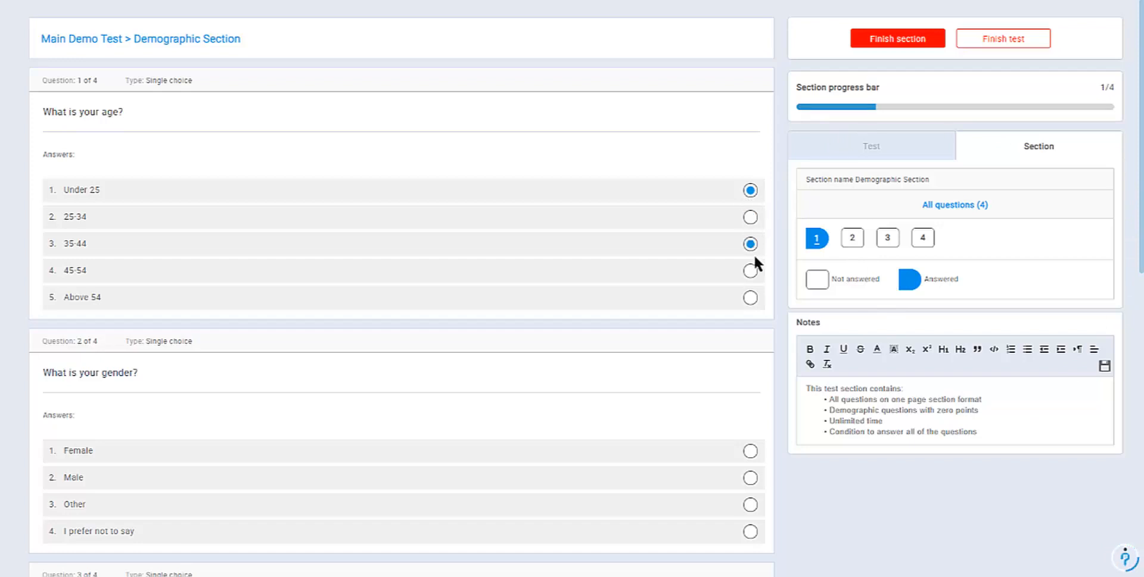
{"action": "left_click", "coordinate": [750, 453]}
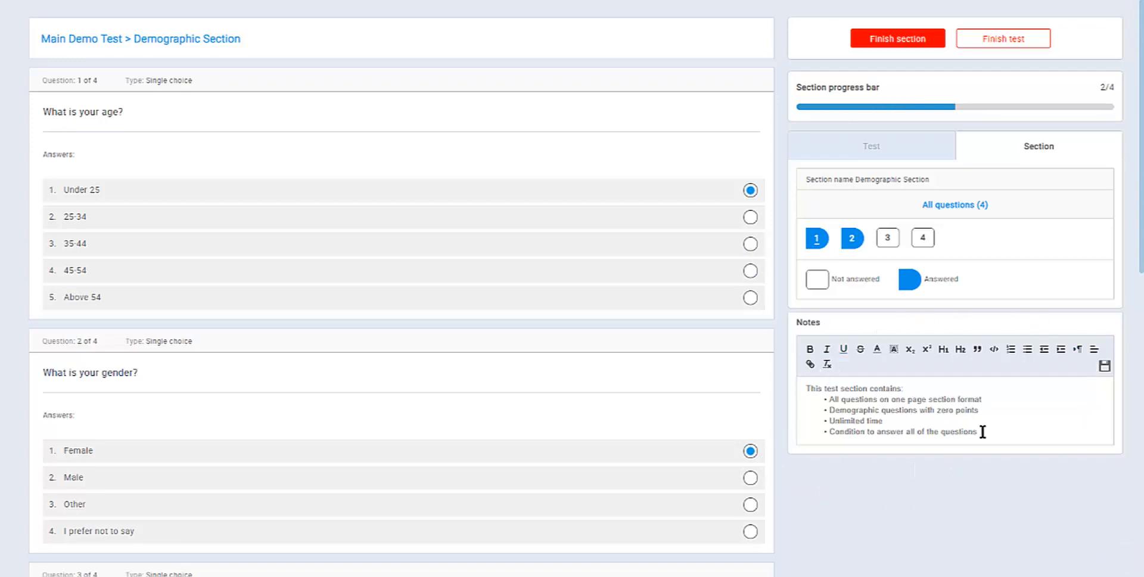
- Add the word "modified" in red at the end of the last bullet in the section notes and save them
{"action": "mouse_move", "coordinate": [983, 431]}
{"action": "left_mouse_down"}
{"action": "mouse_move", "coordinate": [782, 384]}
{"action": "mouse_move", "coordinate": [986, 426]}
{"action": "left_mouse_up"}
{"action": "type", "text": "modif"}
{"action": "key", "text": "BackSpace"}
{"action": "key", "text": "BackSpace"}
{"action": "left_click_drag", "start_coordinate": [1018, 433], "coordinate": [978, 431]}
{"action": "left_click", "coordinate": [871, 350]}
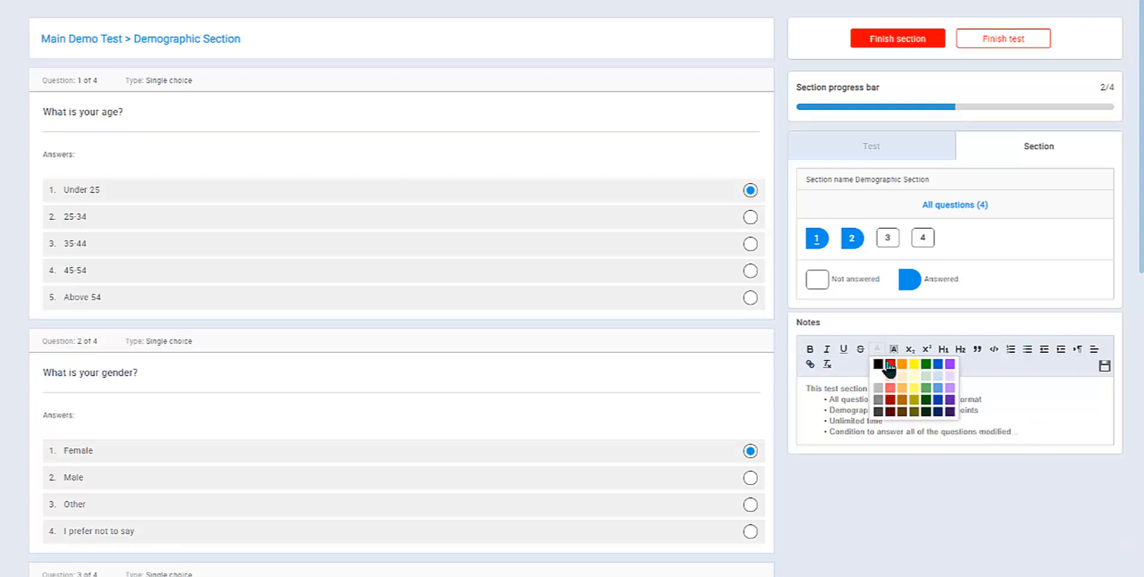
{"action": "left_click", "coordinate": [885, 362]}
{"action": "left_click", "coordinate": [1014, 428]}
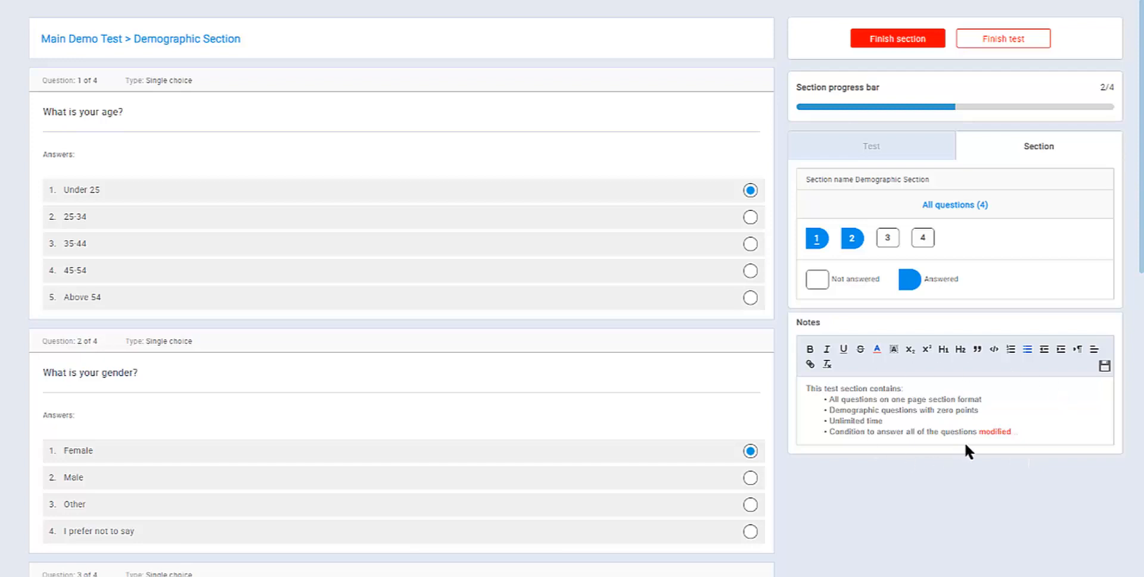
{"action": "left_click", "coordinate": [1103, 367]}
- Answer the education question with High school degree or equivalent, and try to finish the section
{"action": "scroll", "coordinate": [387, 265], "scroll_direction": "down", "scroll_amount": 4}
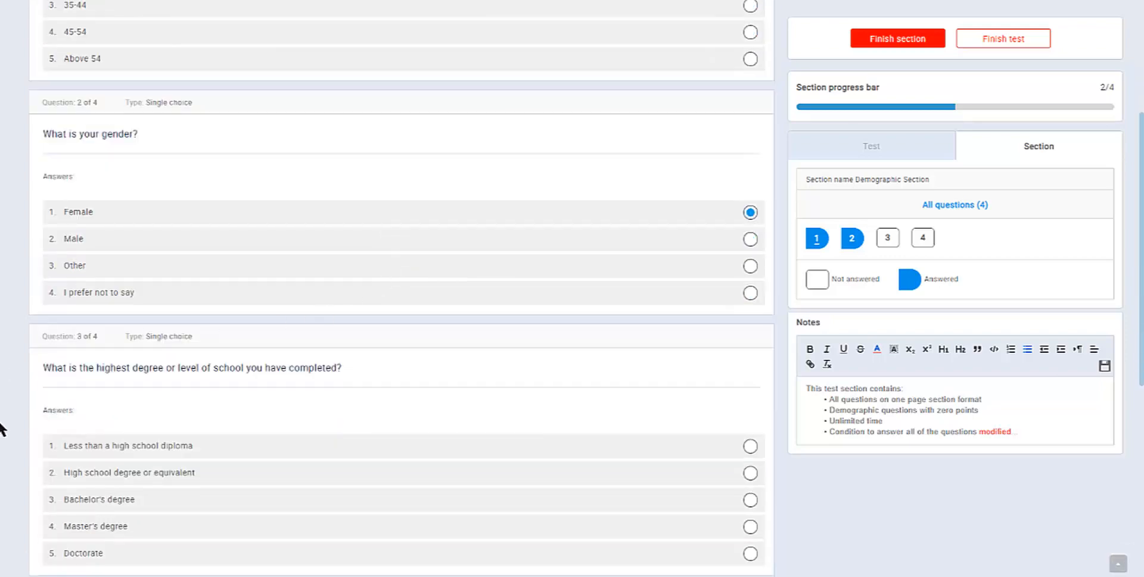
{"action": "scroll", "coordinate": [447, 401], "scroll_direction": "down", "scroll_amount": 1}
{"action": "left_click", "coordinate": [751, 386]}
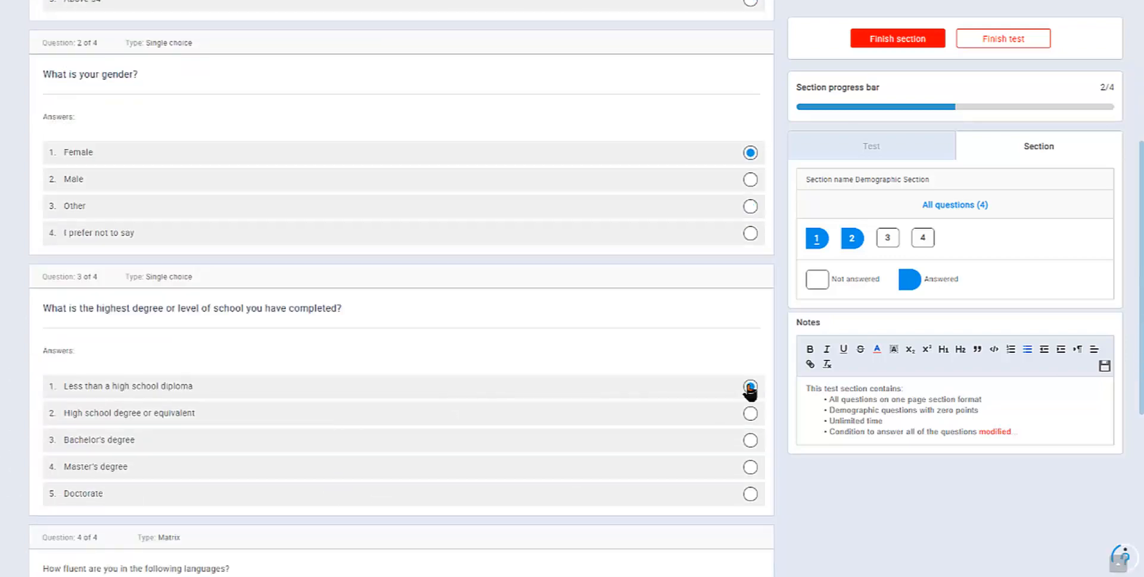
{"action": "left_click", "coordinate": [753, 416]}
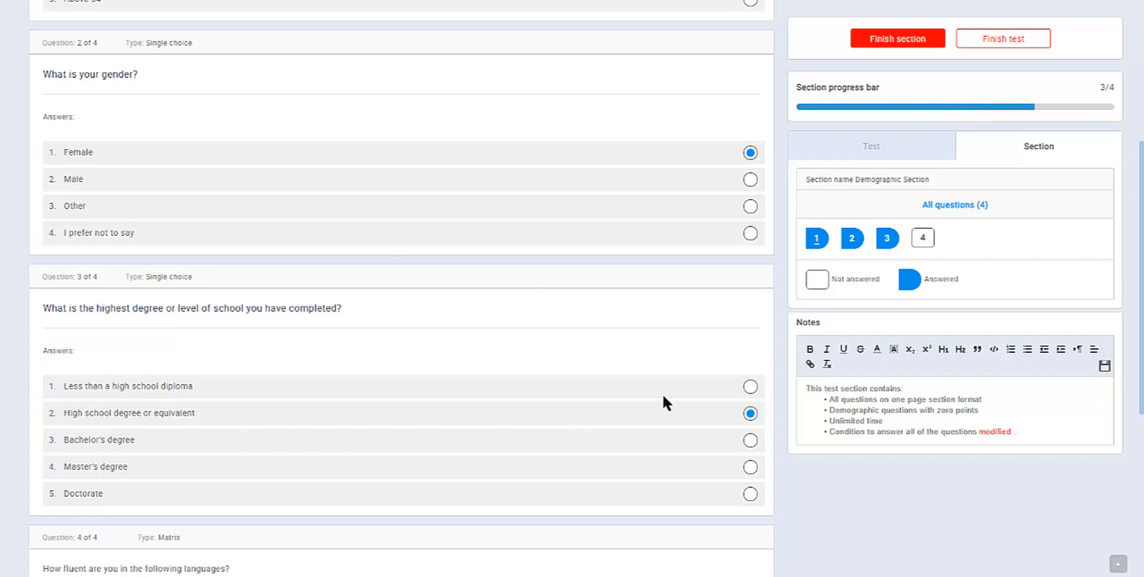
{"action": "left_click", "coordinate": [905, 43]}
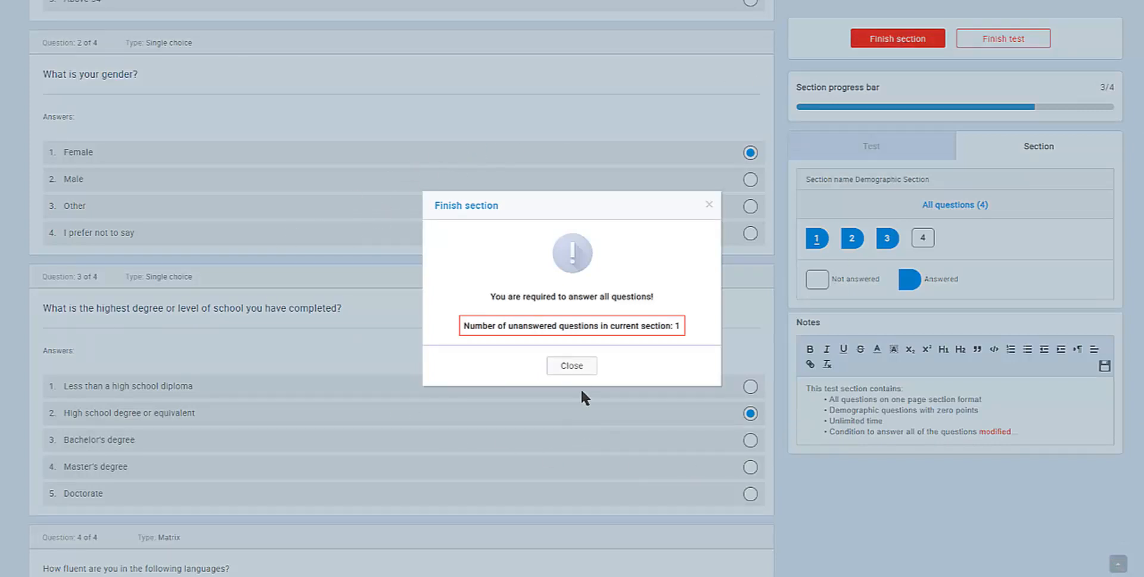
{"action": "left_click", "coordinate": [572, 365]}
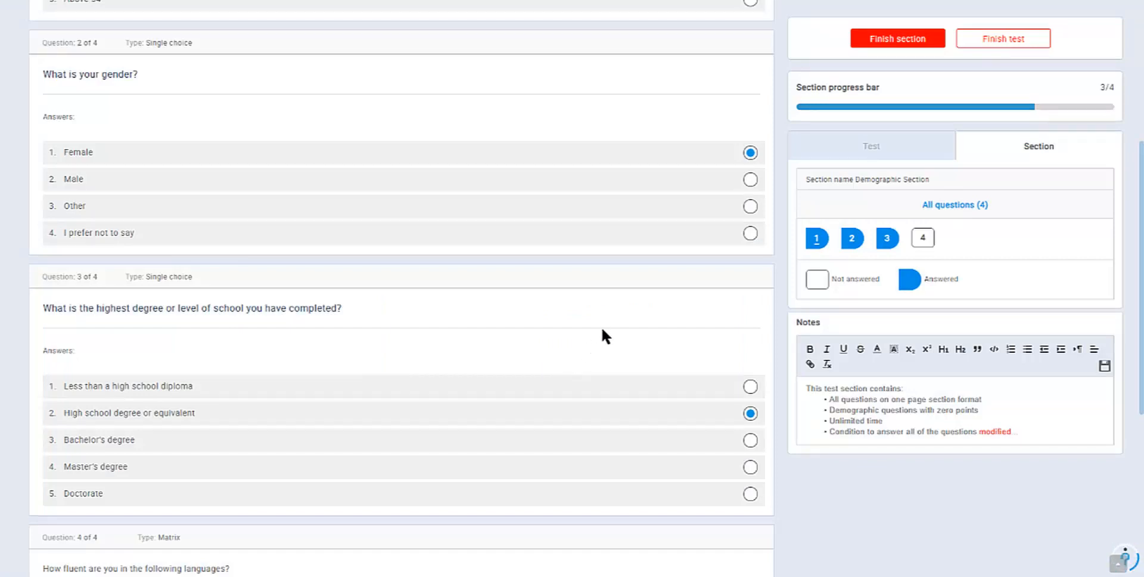
- Rate language fluency as English B1, Spanish B2, Portuguese C1, German C2, Chinese B1 and French C2, and finish the Demographic Section
{"action": "scroll", "coordinate": [603, 329], "scroll_direction": "down", "scroll_amount": 5}
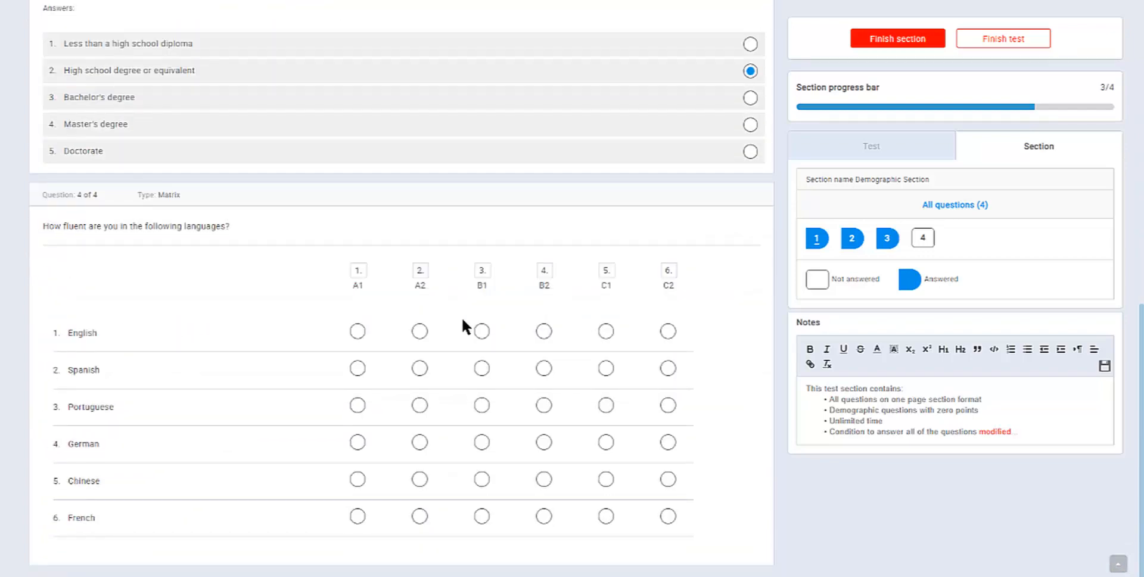
{"action": "left_click", "coordinate": [481, 331]}
{"action": "left_click", "coordinate": [544, 368]}
{"action": "left_click", "coordinate": [605, 405]}
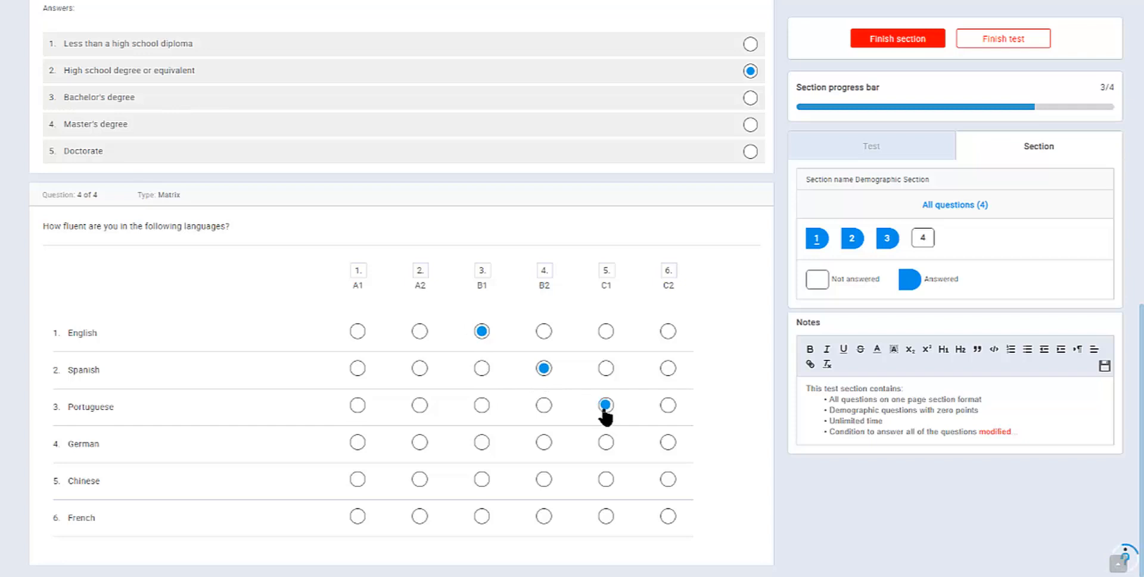
{"action": "left_click", "coordinate": [481, 479]}
{"action": "left_click_drag", "start_coordinate": [44, 226], "coordinate": [230, 230]}
{"action": "left_click_drag", "start_coordinate": [52, 331], "coordinate": [89, 334]}
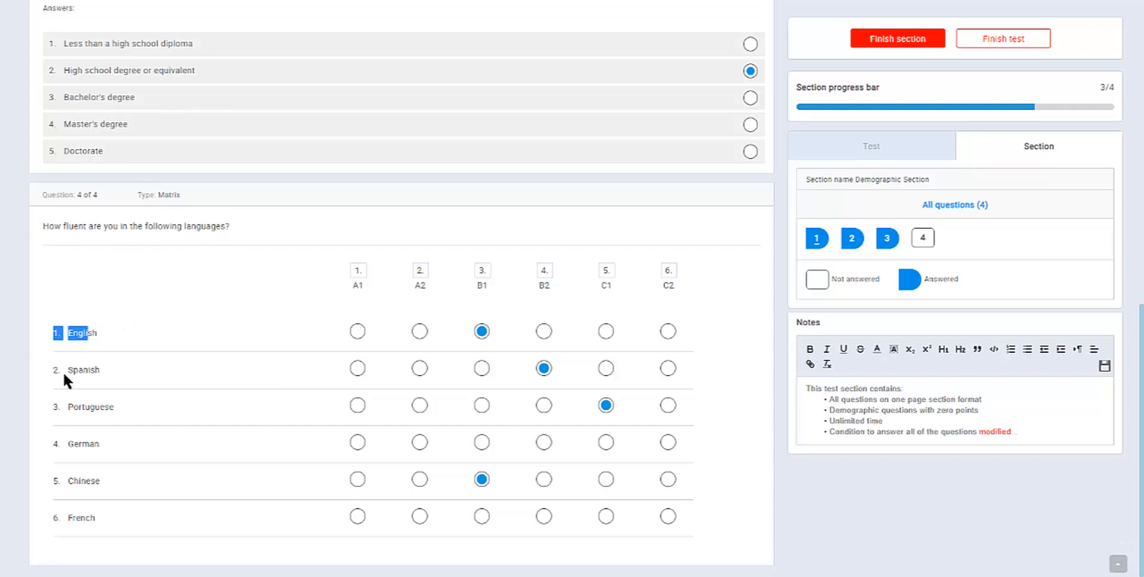
{"action": "left_click_drag", "start_coordinate": [64, 376], "coordinate": [105, 406]}
{"action": "left_click", "coordinate": [104, 406]}
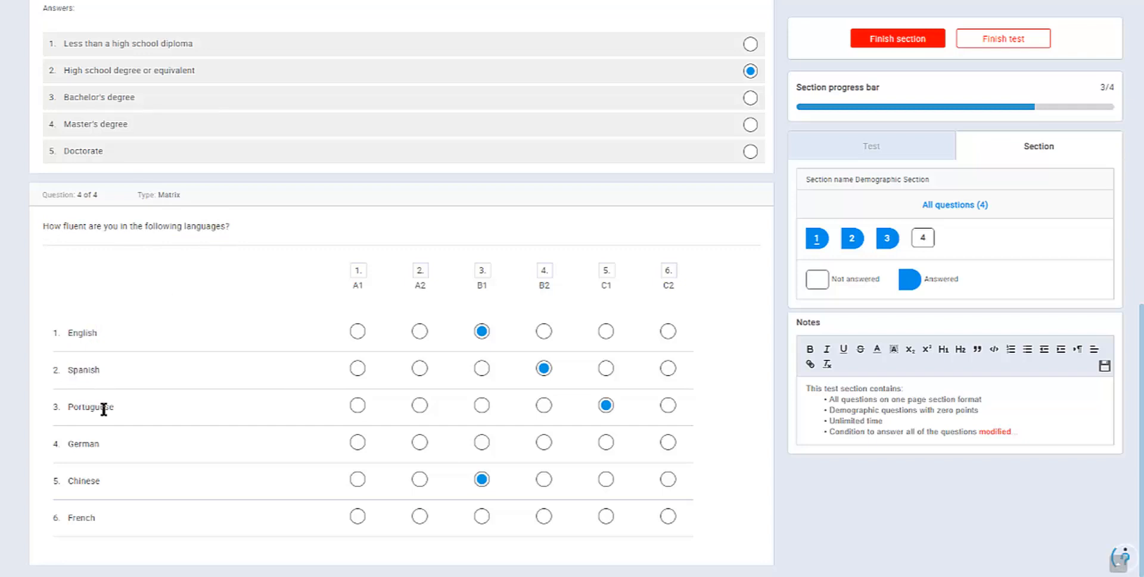
{"action": "left_click", "coordinate": [667, 516]}
{"action": "left_click", "coordinate": [668, 443]}
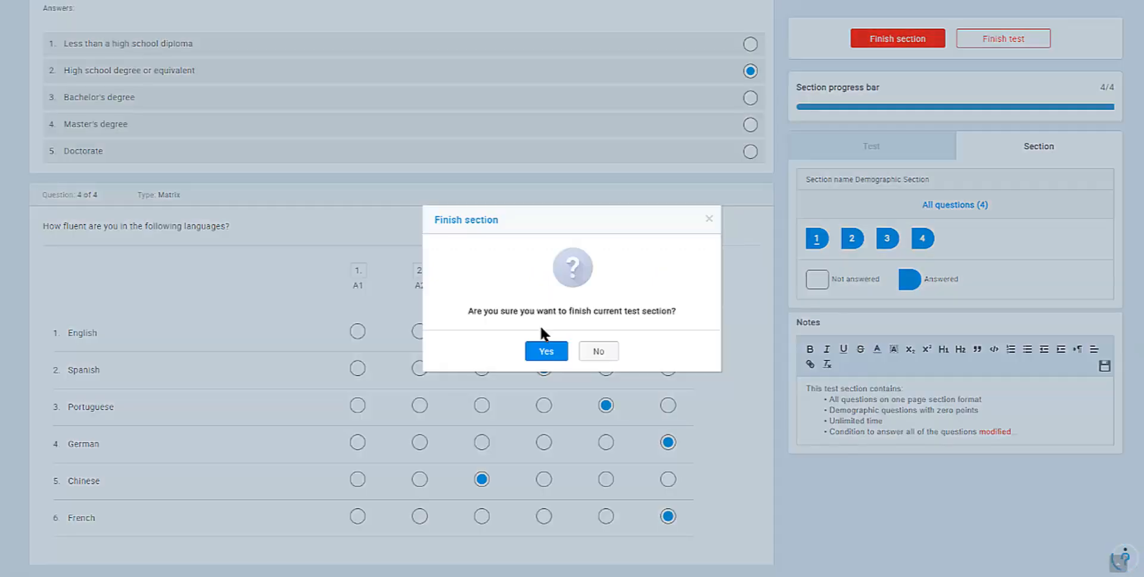
{"action": "left_click", "coordinate": [549, 354]}
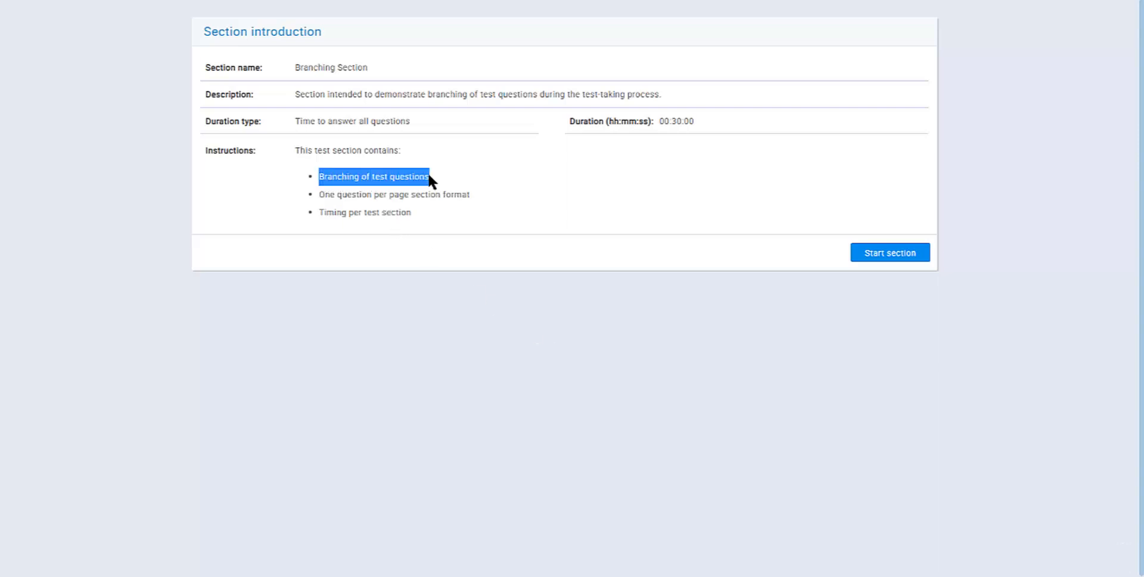
- Review the Branching Section's instructions and start the section
{"action": "left_click_drag", "start_coordinate": [320, 194], "coordinate": [400, 196]}
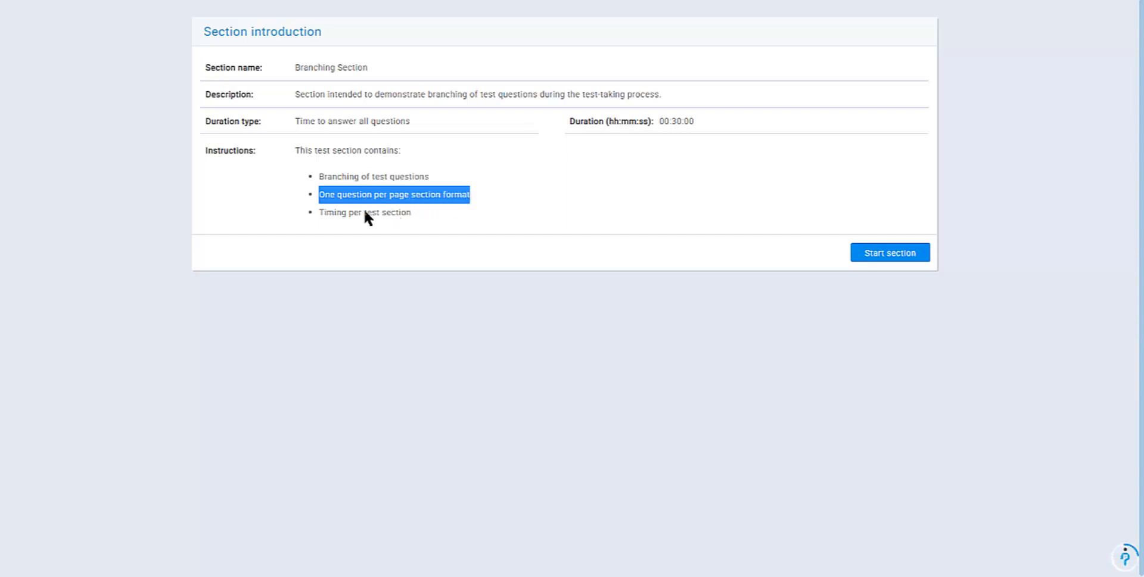
{"action": "left_click_drag", "start_coordinate": [316, 212], "coordinate": [420, 210]}
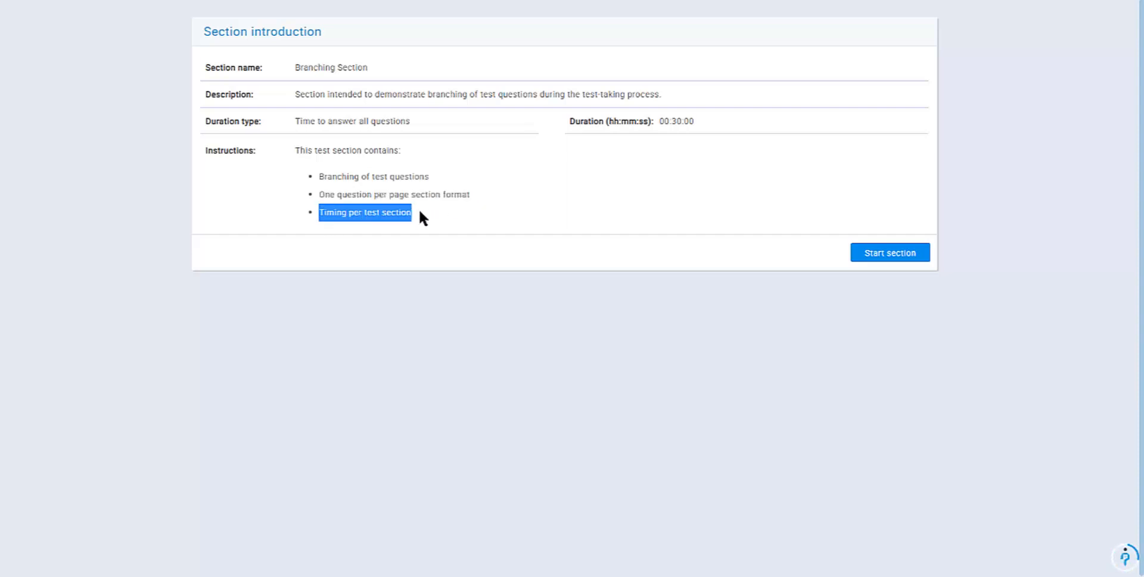
{"action": "left_click", "coordinate": [420, 211]}
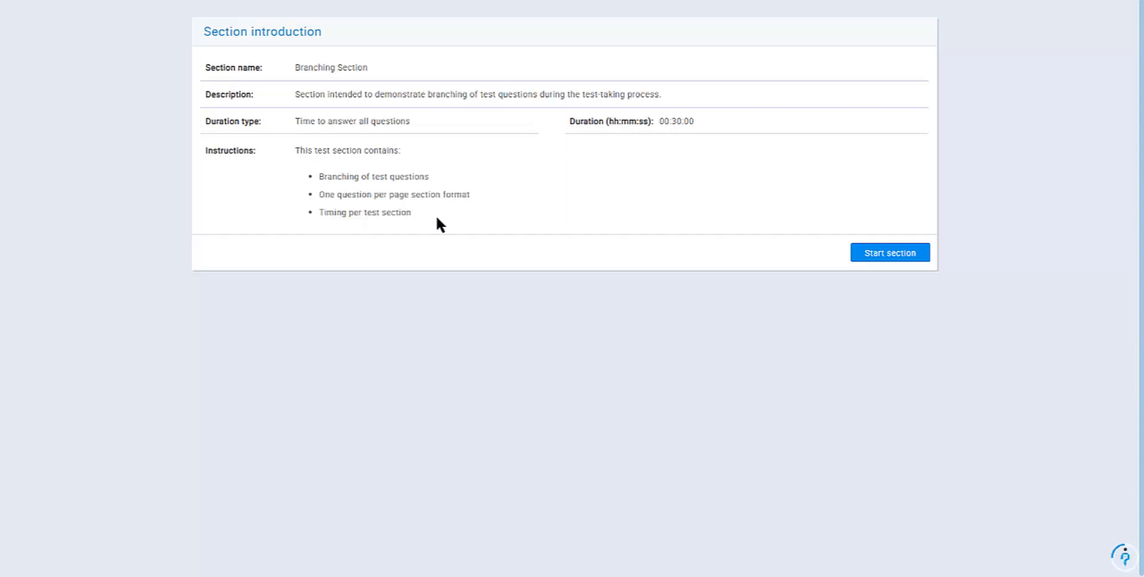
{"action": "left_click", "coordinate": [880, 260]}
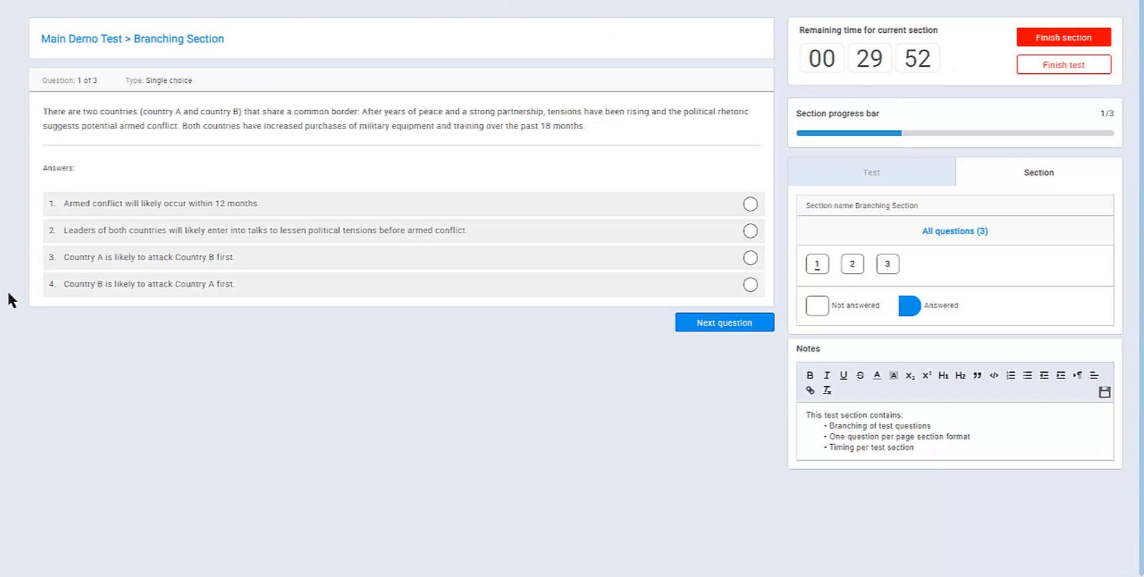
- Answer question 1 with "Armed conflict will likely occur within 12 months" and its branch question with "Not likely"
{"action": "left_click", "coordinate": [750, 206]}
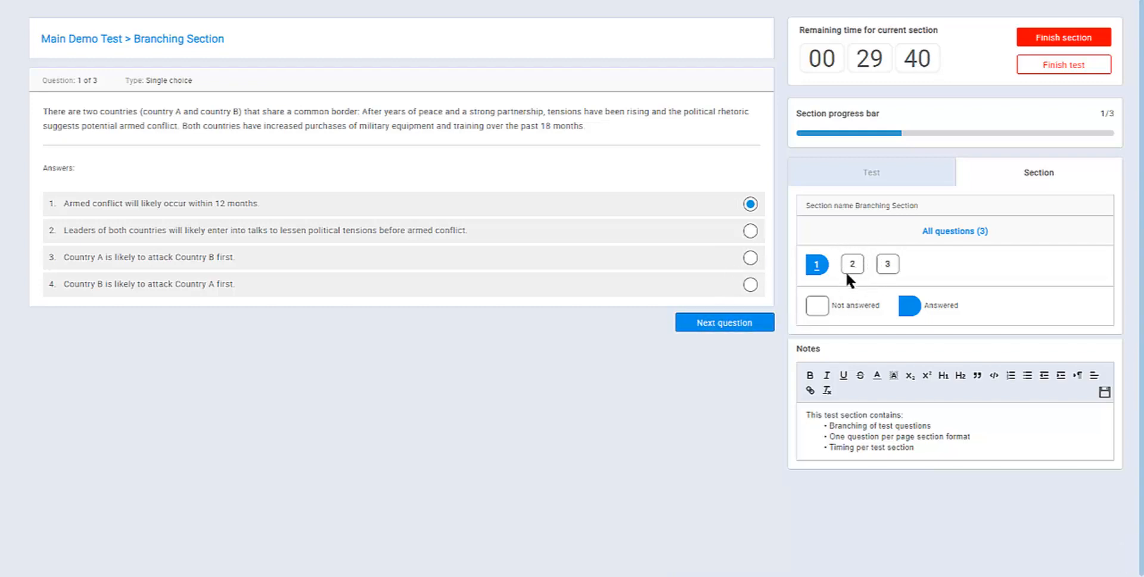
{"action": "left_click", "coordinate": [741, 324]}
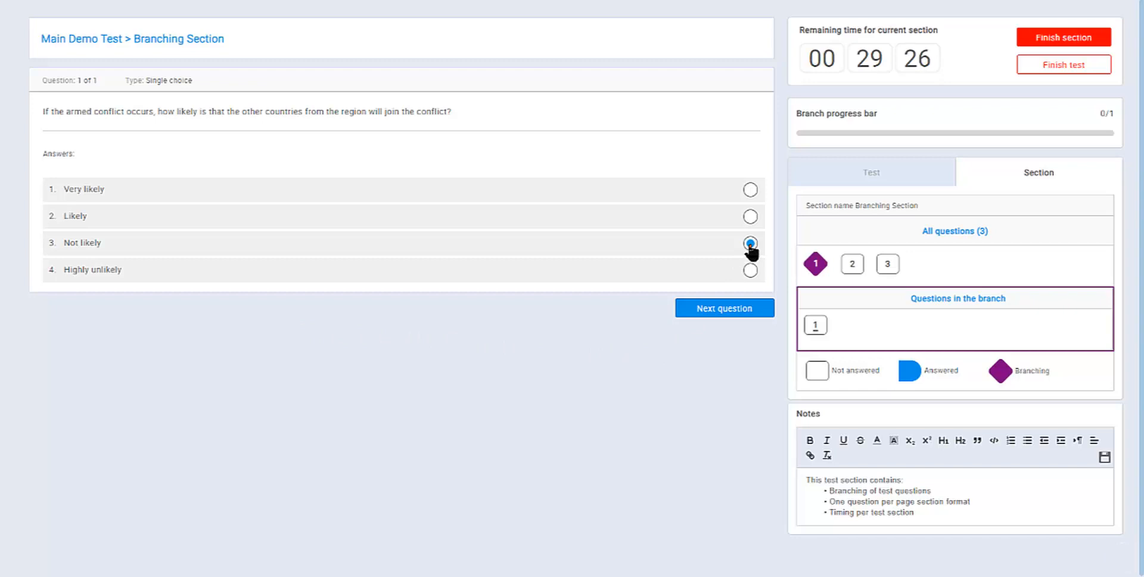
{"action": "left_click", "coordinate": [750, 243]}
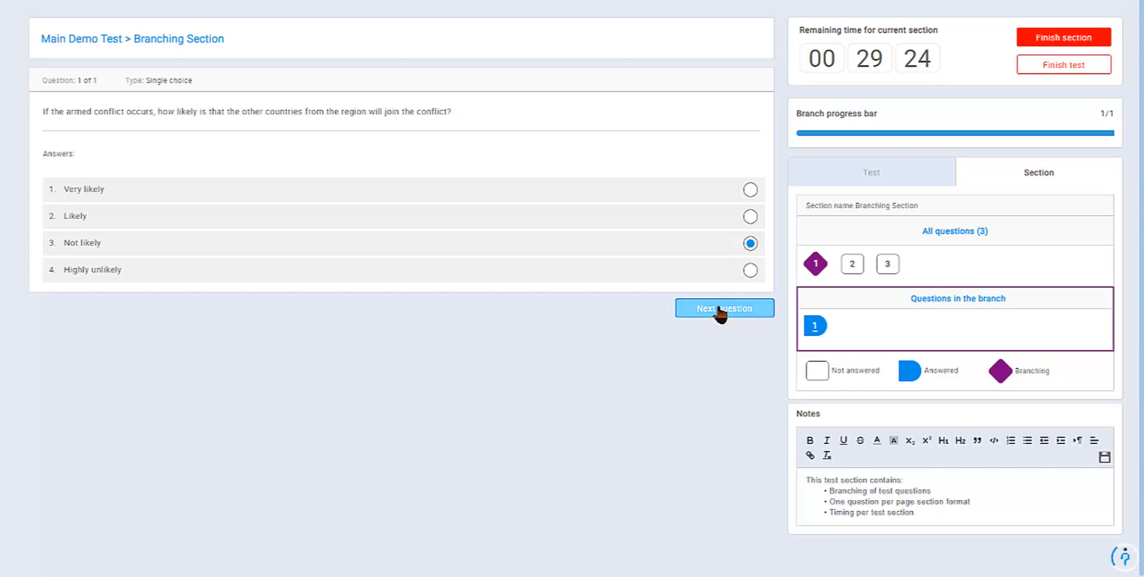
- Go to question 2 on urbanization and economic growth and answer it with False
{"action": "left_click", "coordinate": [852, 264]}
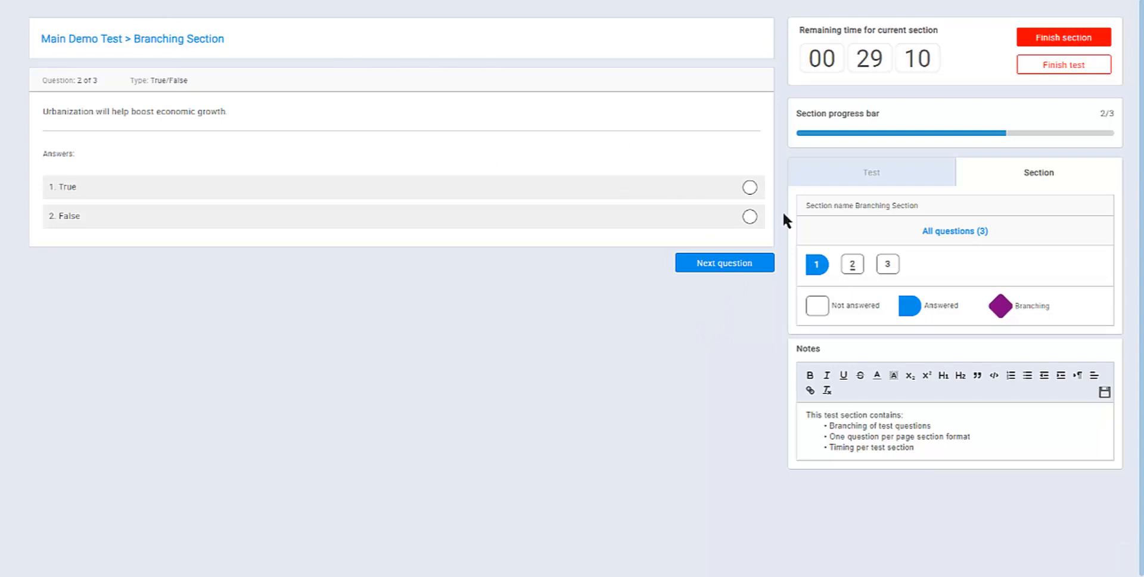
{"action": "left_click", "coordinate": [750, 216]}
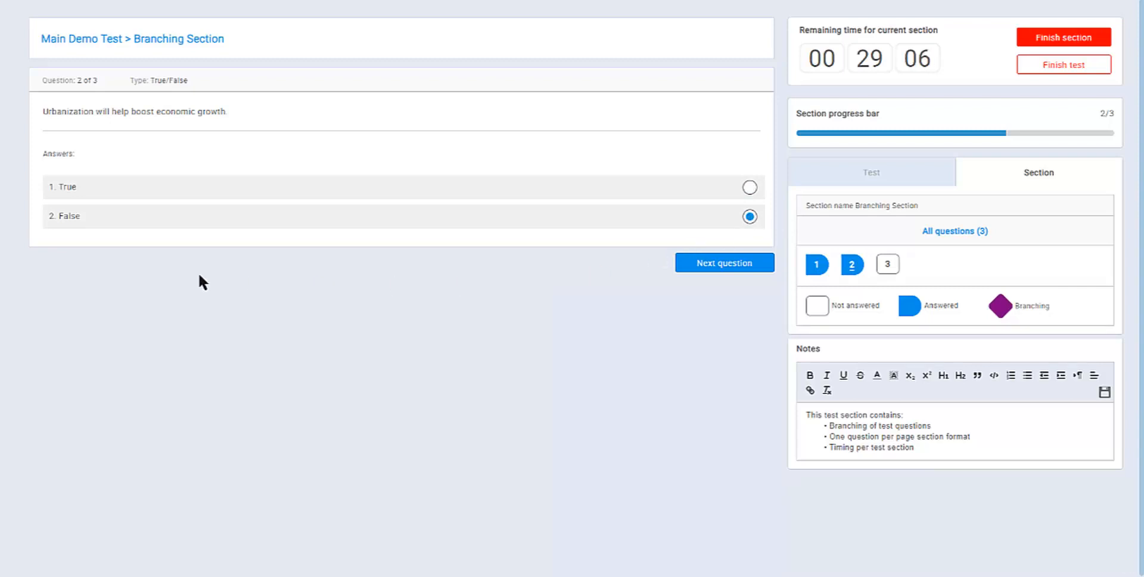
{"action": "double_click", "coordinate": [71, 186]}
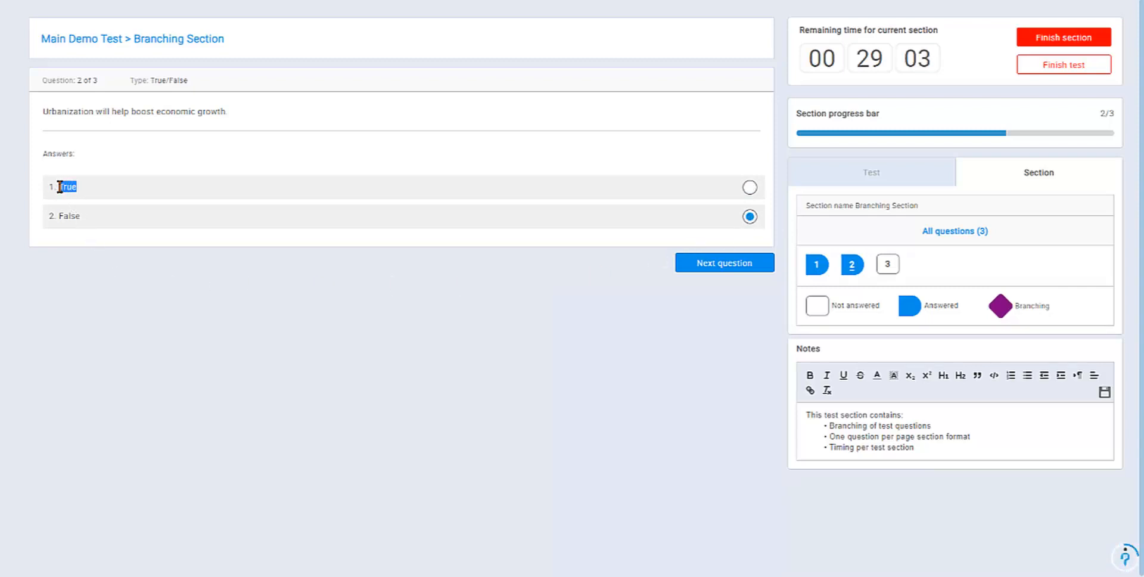
{"action": "left_click", "coordinate": [99, 213]}
{"action": "left_click_drag", "start_coordinate": [89, 215], "coordinate": [58, 216]}
{"action": "left_click", "coordinate": [172, 216]}
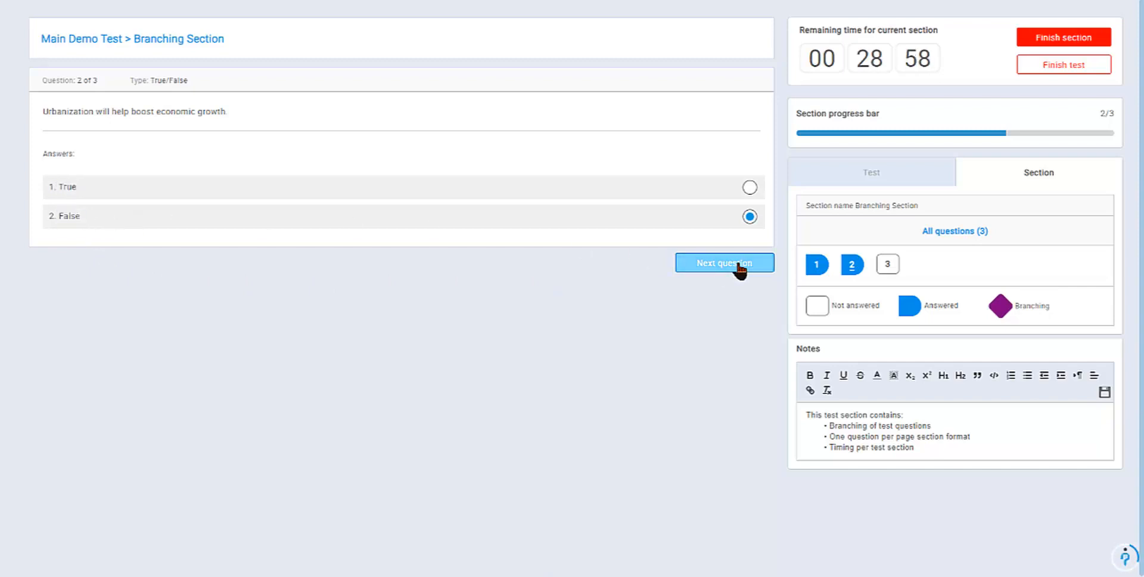
- Go to question 3 on successful projects and answer it with "Strong leadership" and "Distribution of responsibilities"
{"action": "left_click", "coordinate": [737, 263]}
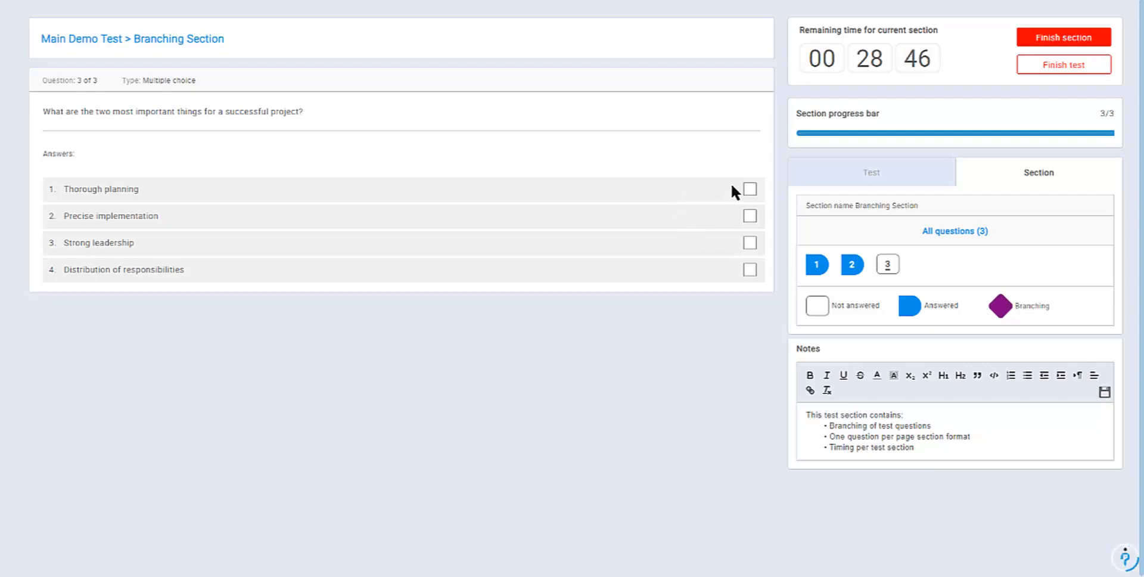
{"action": "left_click", "coordinate": [749, 190]}
{"action": "left_click", "coordinate": [749, 216]}
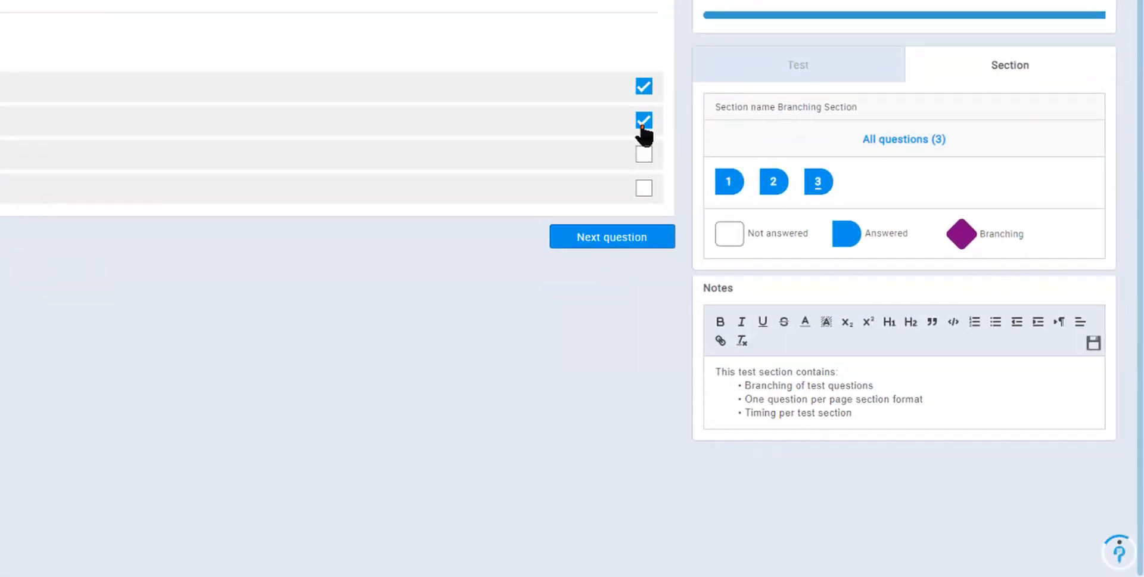
{"action": "left_click", "coordinate": [643, 155]}
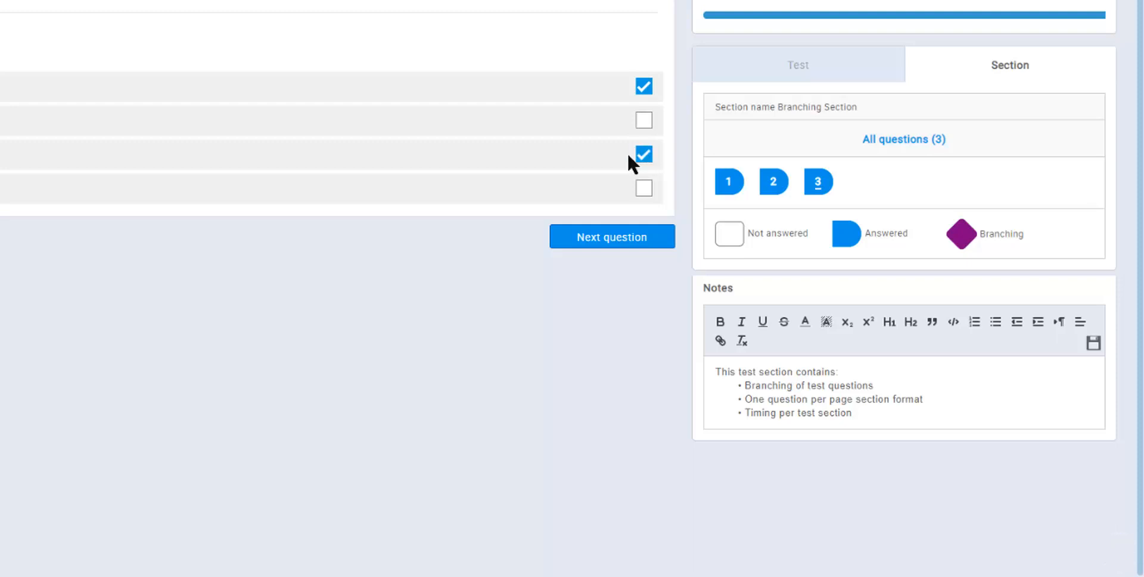
{"action": "left_click", "coordinate": [644, 87]}
{"action": "left_click", "coordinate": [647, 191]}
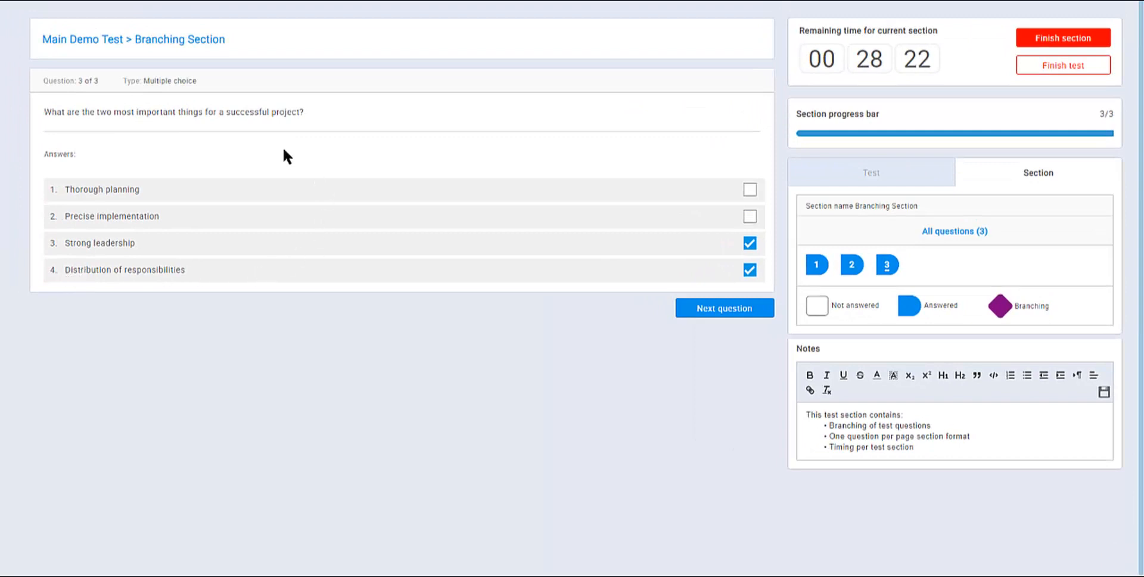
- Answer question 3's branch question on strong leadership with False and finish the Branching Section
{"action": "left_click", "coordinate": [730, 309]}
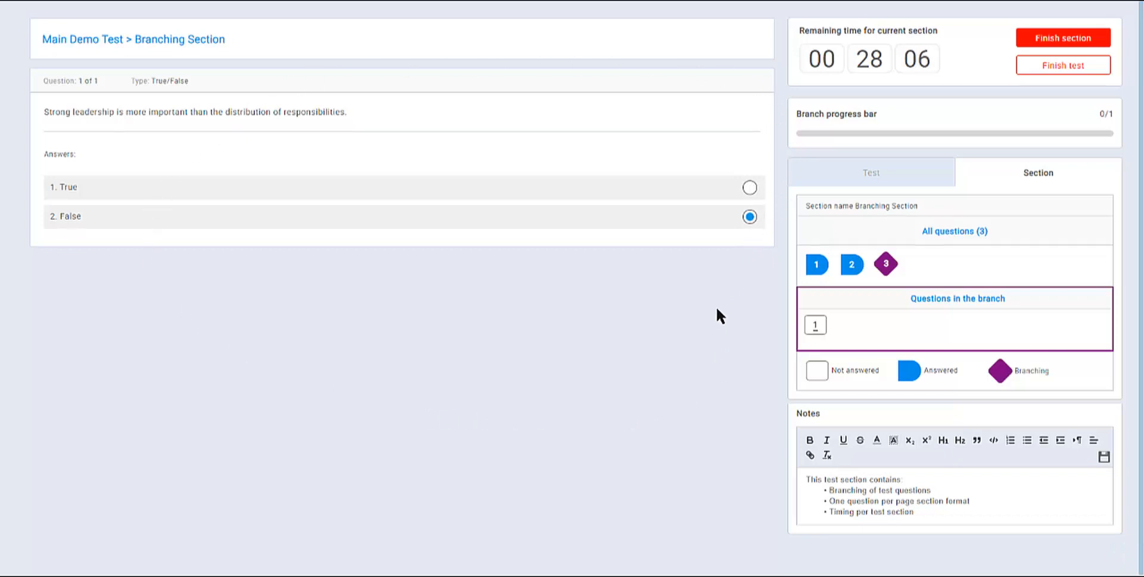
{"action": "left_click", "coordinate": [1096, 42]}
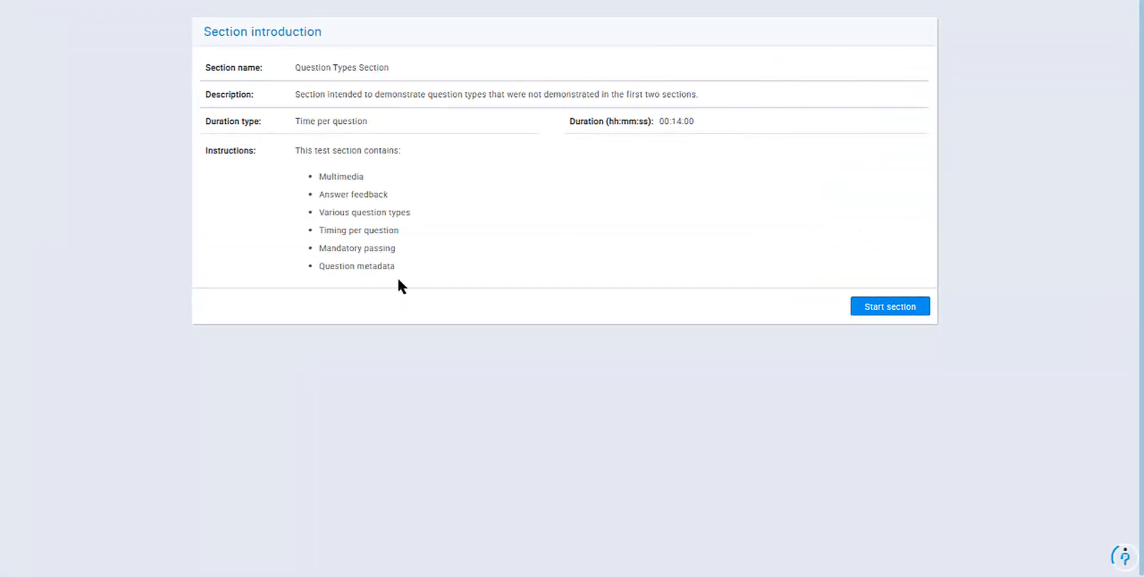
- Review the Question Types Section's instructions on multimedia, feedback, timing, mandatory passing and metadata, and start the section
{"action": "left_click_drag", "start_coordinate": [371, 174], "coordinate": [335, 178]}
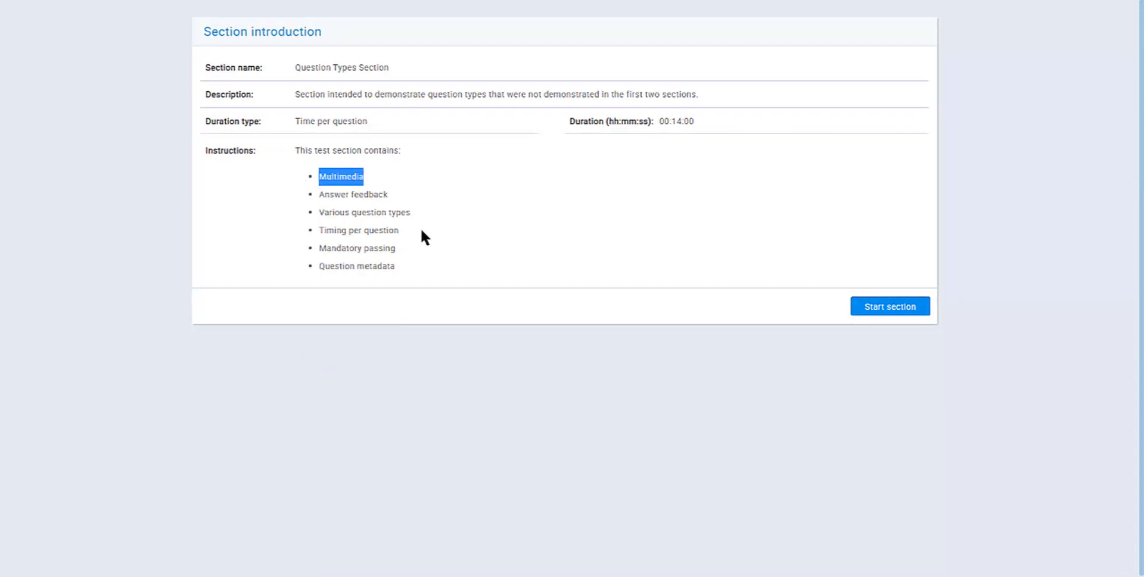
{"action": "left_click_drag", "start_coordinate": [401, 195], "coordinate": [299, 195]}
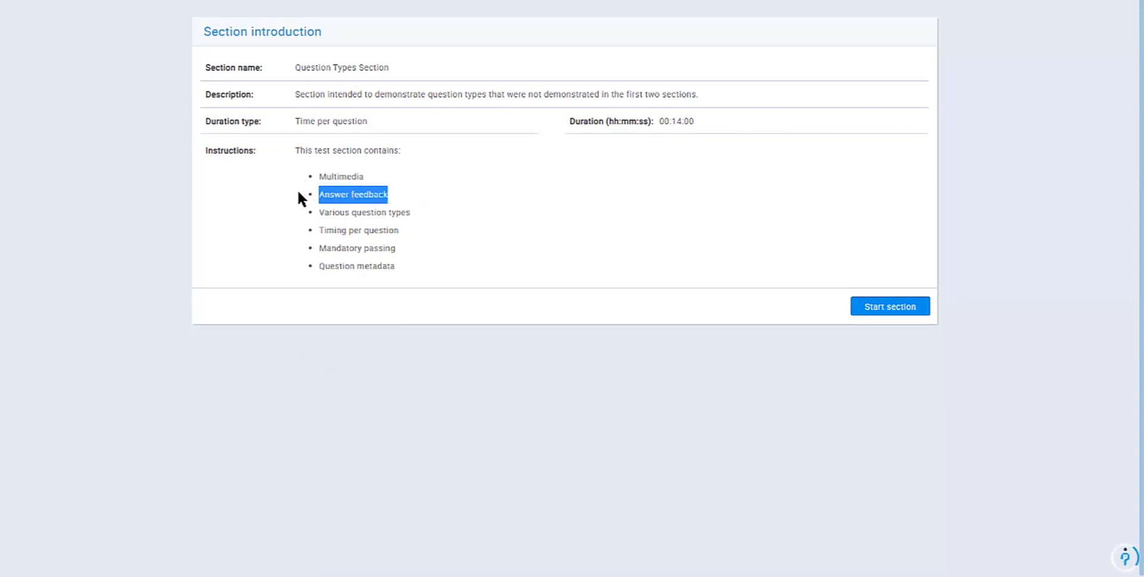
{"action": "left_click_drag", "start_coordinate": [415, 213], "coordinate": [378, 217]}
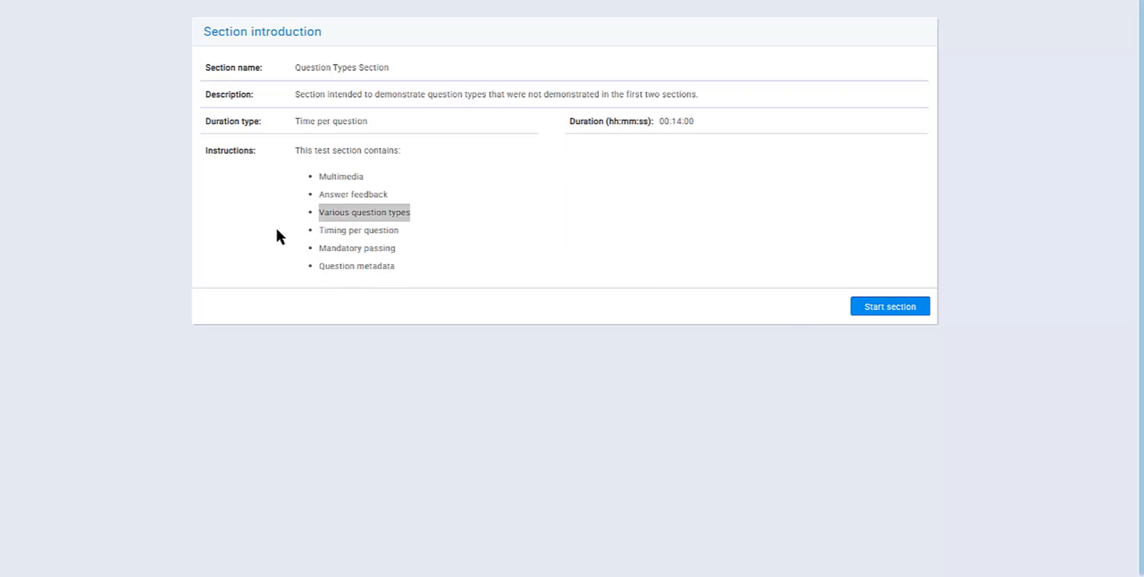
{"action": "triple_click", "coordinate": [391, 230]}
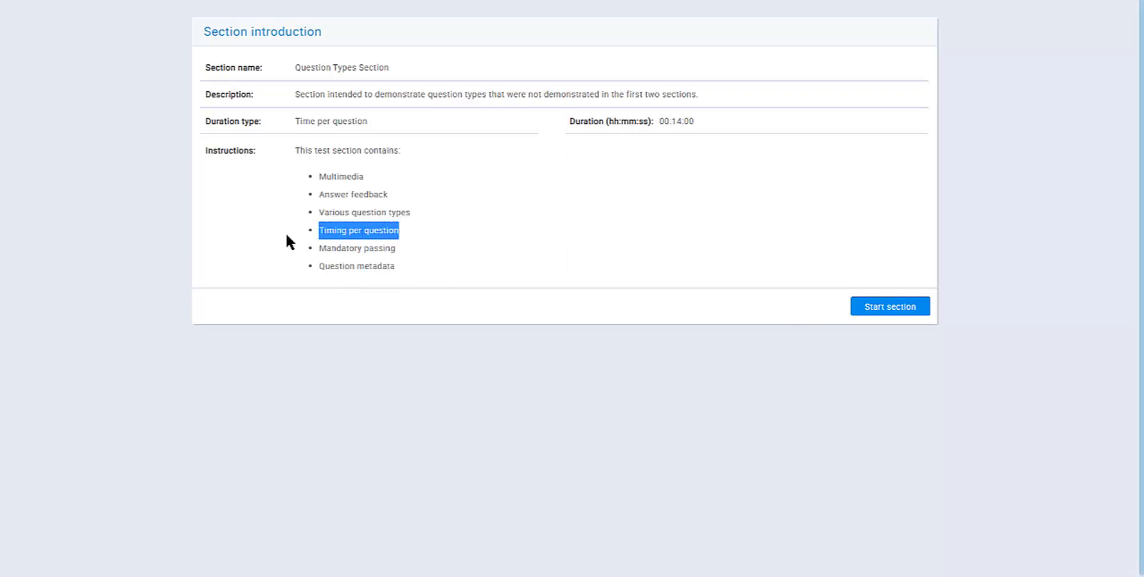
{"action": "left_click_drag", "start_coordinate": [395, 247], "coordinate": [318, 250]}
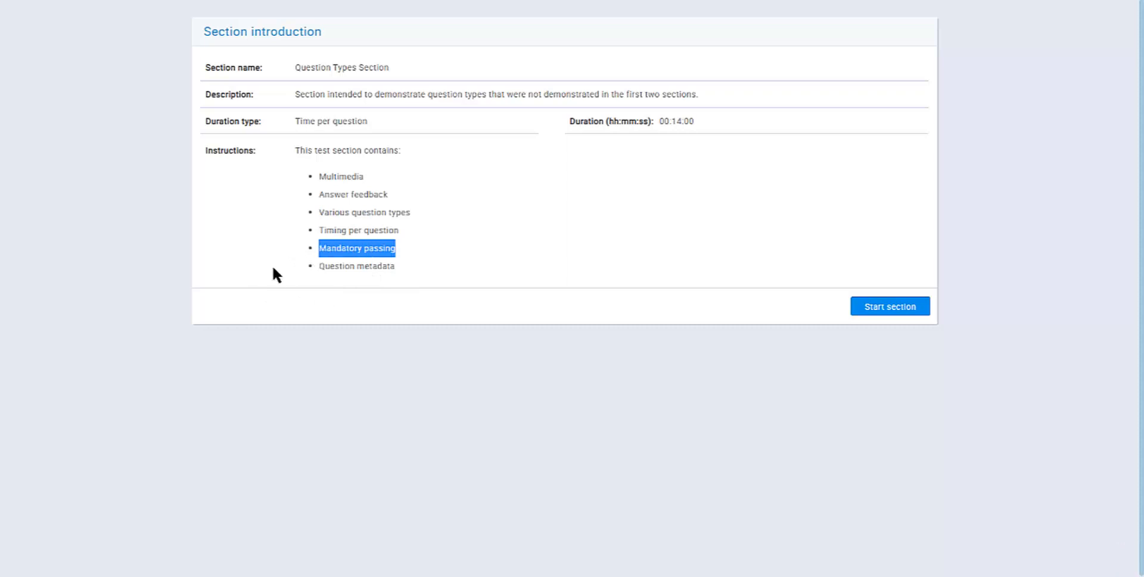
{"action": "left_click_drag", "start_coordinate": [398, 264], "coordinate": [317, 266]}
{"action": "left_click", "coordinate": [225, 371]}
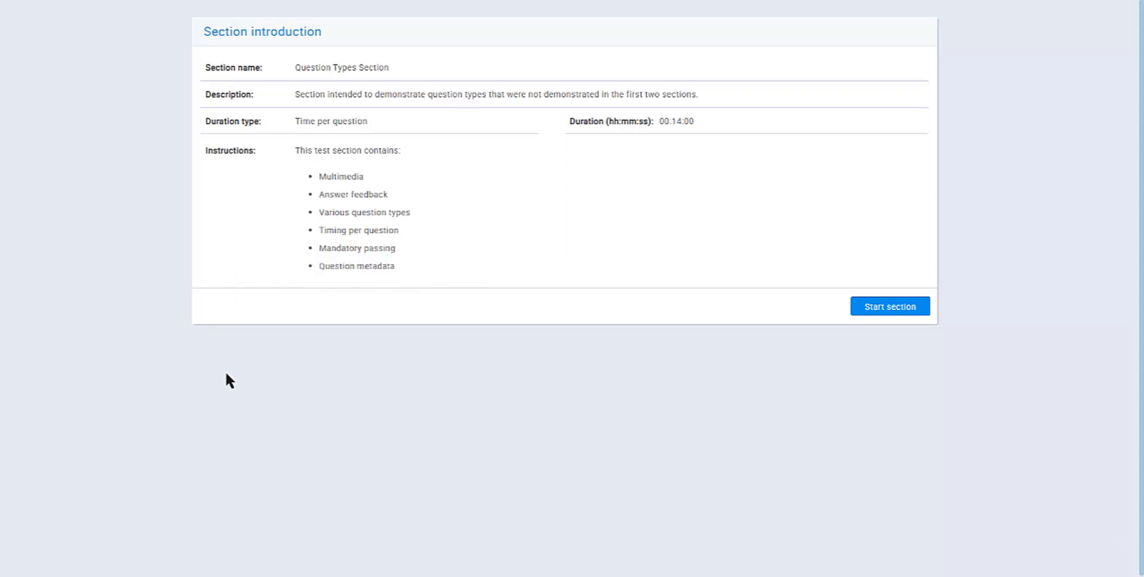
{"action": "left_click", "coordinate": [871, 314]}
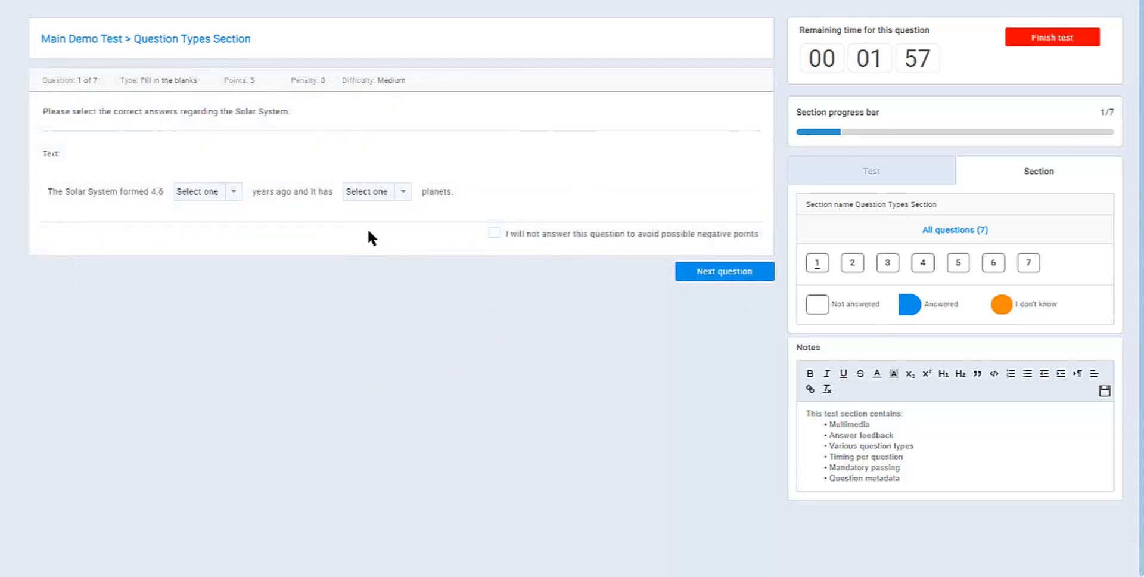
- Fill in question 1's Solar System blanks with "billion" years and "nine" planets
{"action": "left_click", "coordinate": [215, 193]}
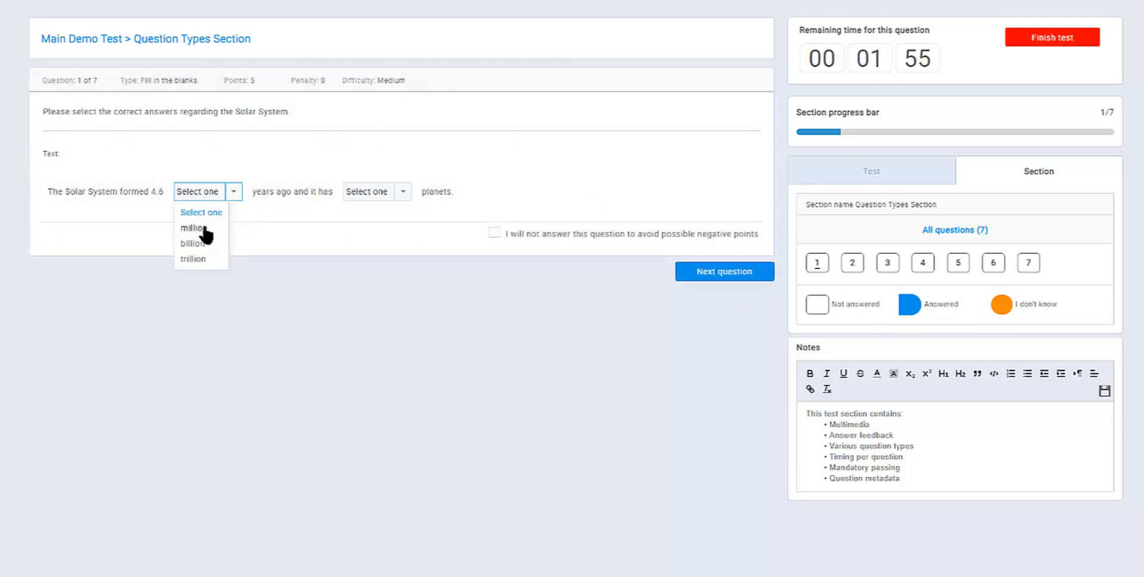
{"action": "left_click", "coordinate": [192, 245]}
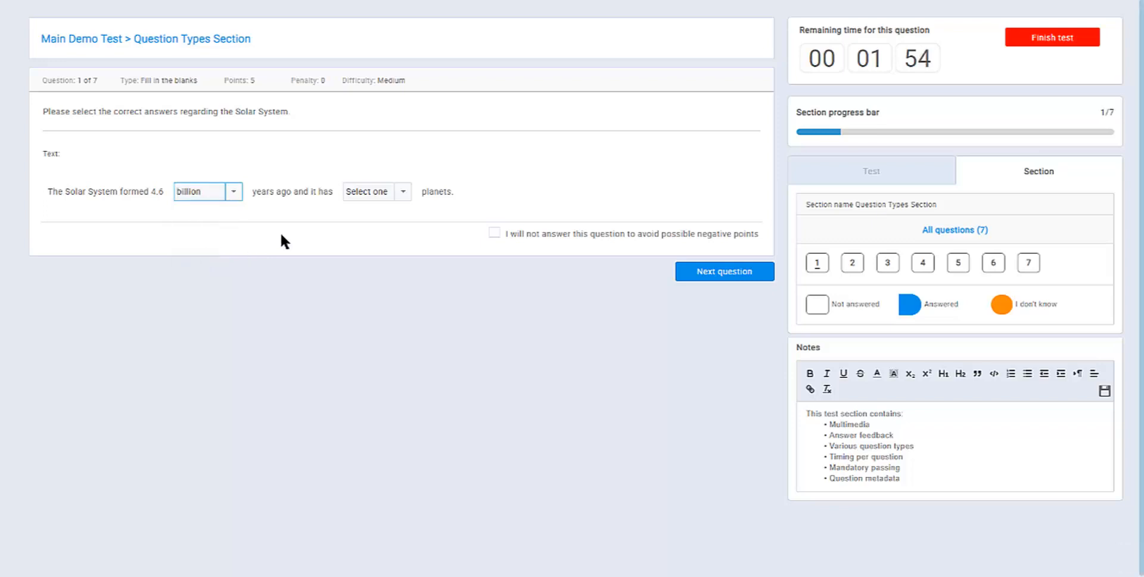
{"action": "left_click", "coordinate": [390, 195]}
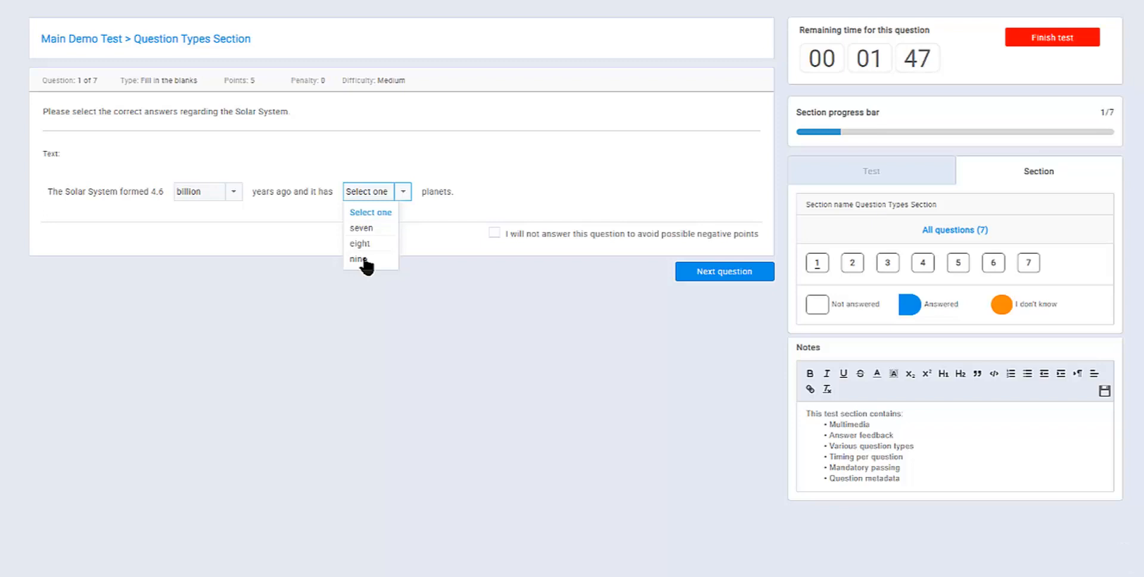
{"action": "left_click", "coordinate": [360, 258]}
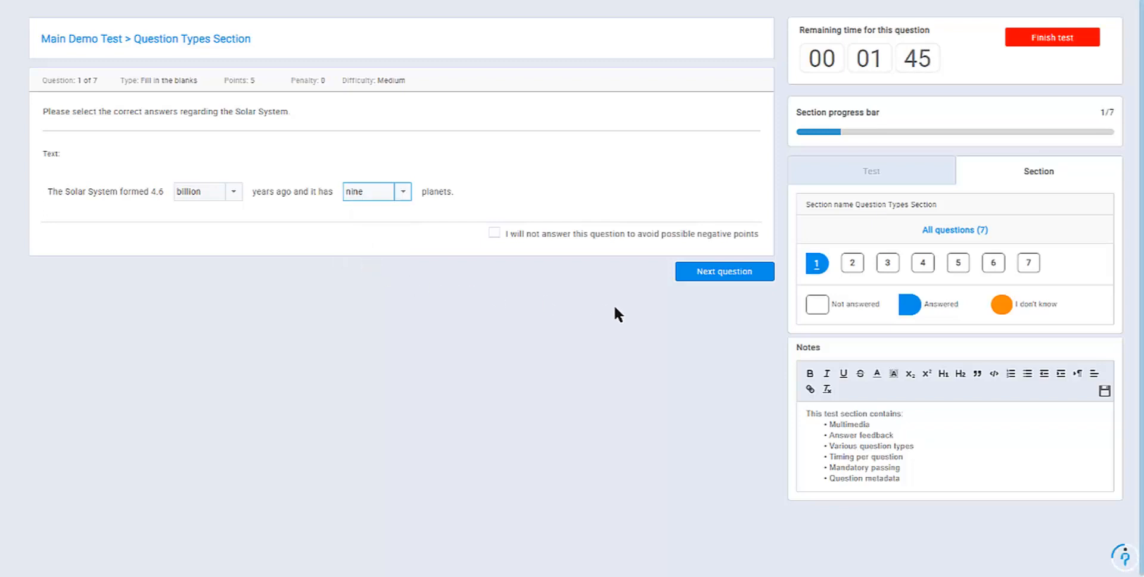
- Opt out of answering question 1 to avoid possible negative points, checking its metadata before moving on to question 2
{"action": "left_click", "coordinate": [529, 236]}
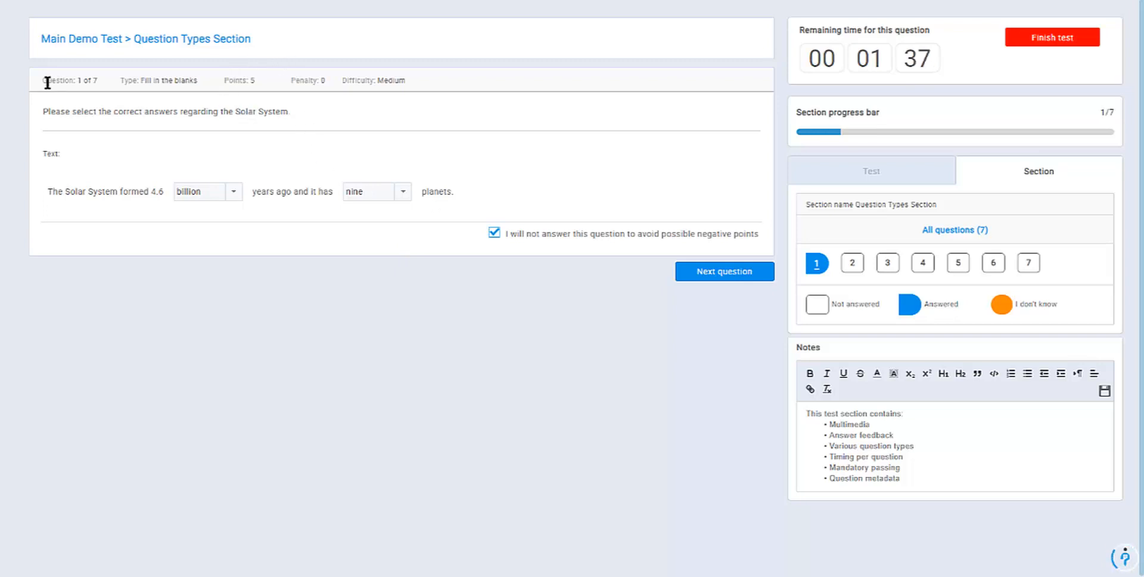
{"action": "left_click_drag", "start_coordinate": [43, 79], "coordinate": [425, 82]}
{"action": "left_click", "coordinate": [425, 81]}
{"action": "left_click", "coordinate": [733, 272]}
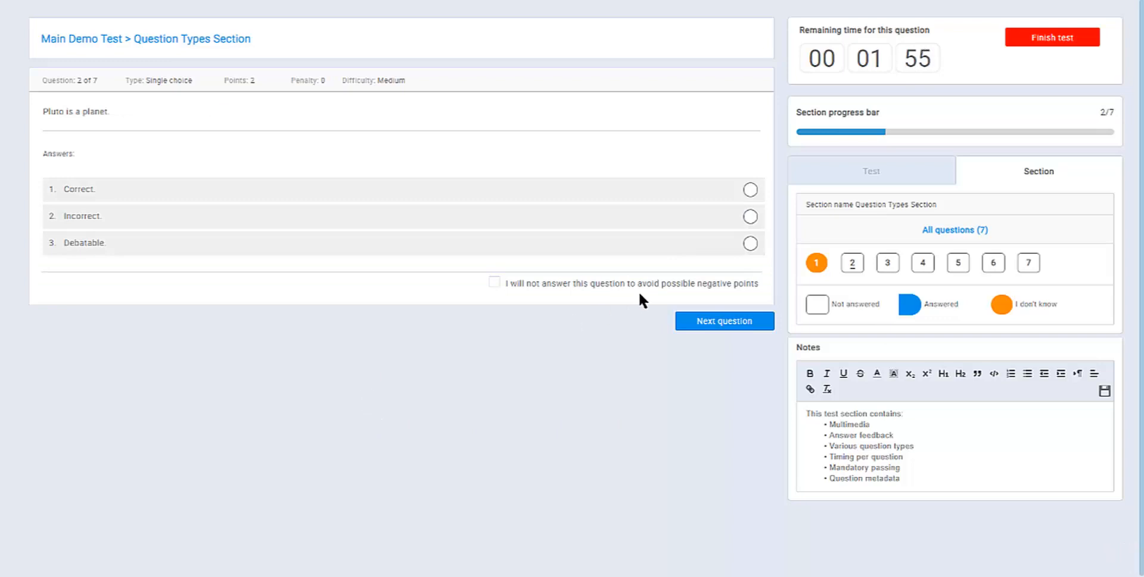
- Answer question 2 on whether Pluto is a planet with "Debatable" and read through the answer feedback
{"action": "left_click", "coordinate": [751, 244]}
{"action": "left_click", "coordinate": [703, 322]}
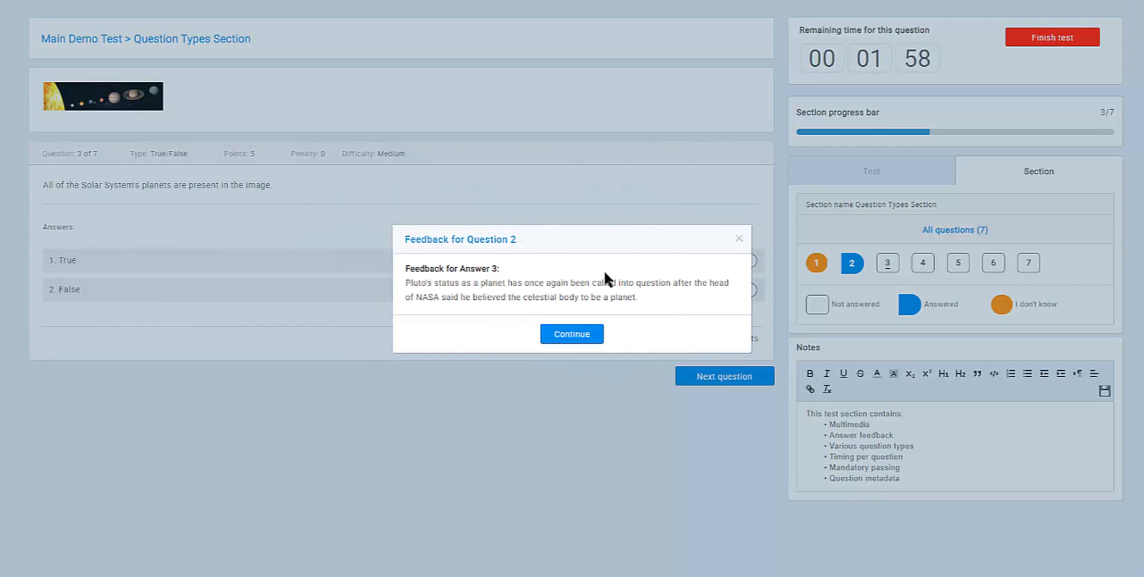
{"action": "left_click_drag", "start_coordinate": [407, 284], "coordinate": [636, 298]}
{"action": "left_click", "coordinate": [599, 303]}
{"action": "left_click", "coordinate": [563, 336]}
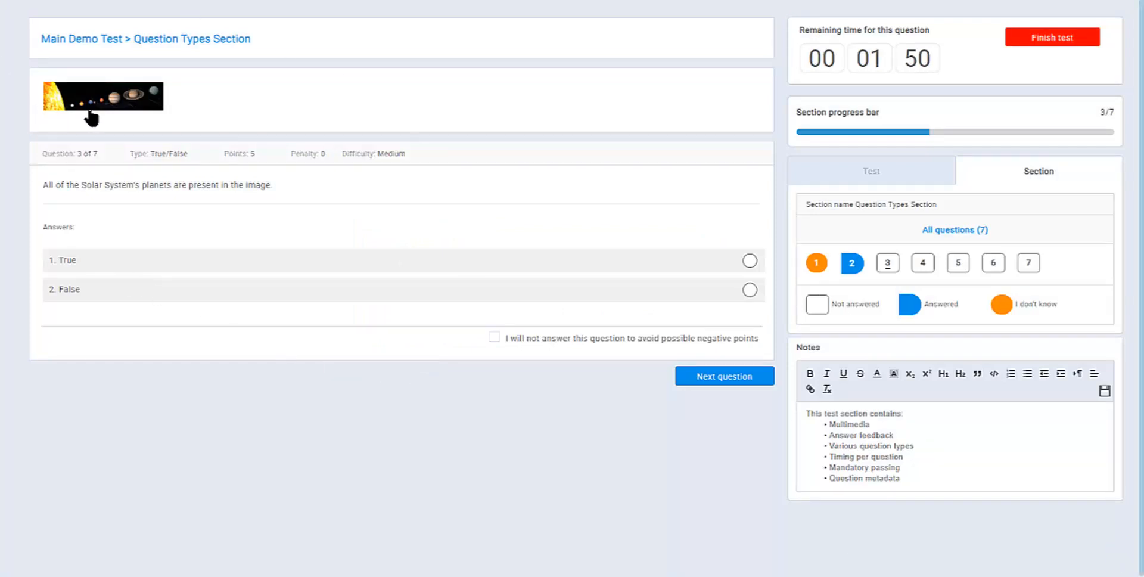
- View the enlarged Solar System image and answer questions 3 and 4 with False
{"action": "left_click", "coordinate": [108, 101]}
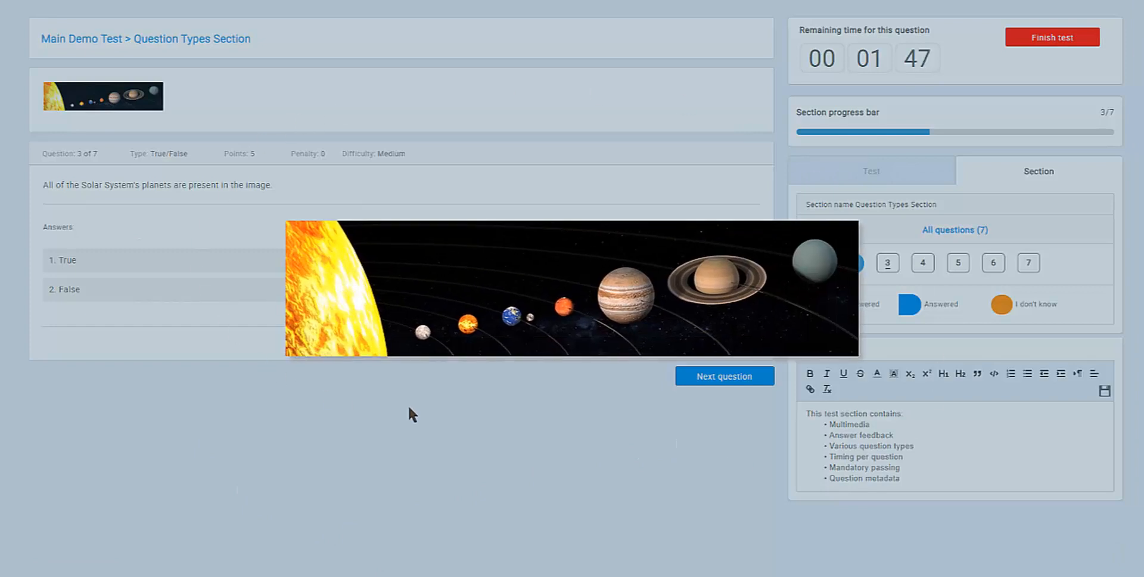
{"action": "left_click", "coordinate": [537, 403]}
{"action": "left_click", "coordinate": [757, 291]}
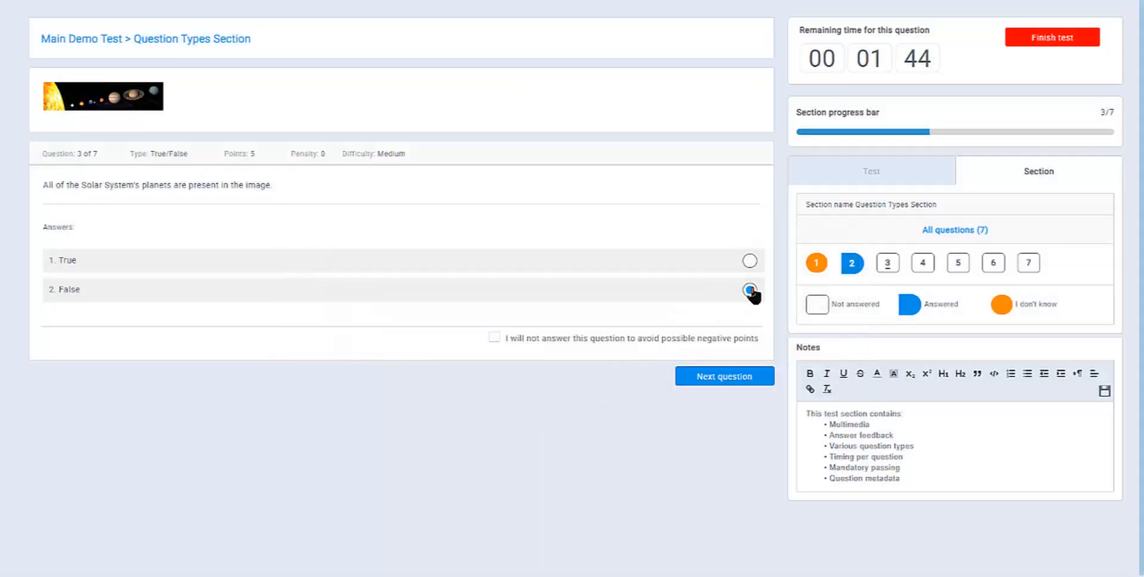
{"action": "left_click", "coordinate": [738, 377]}
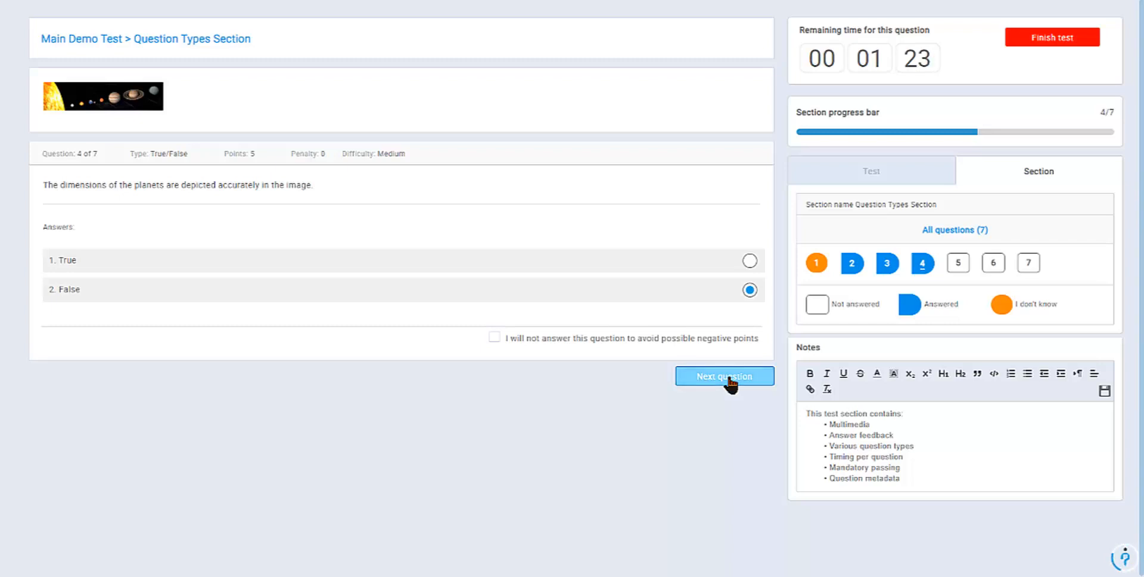
{"action": "left_click", "coordinate": [729, 377]}
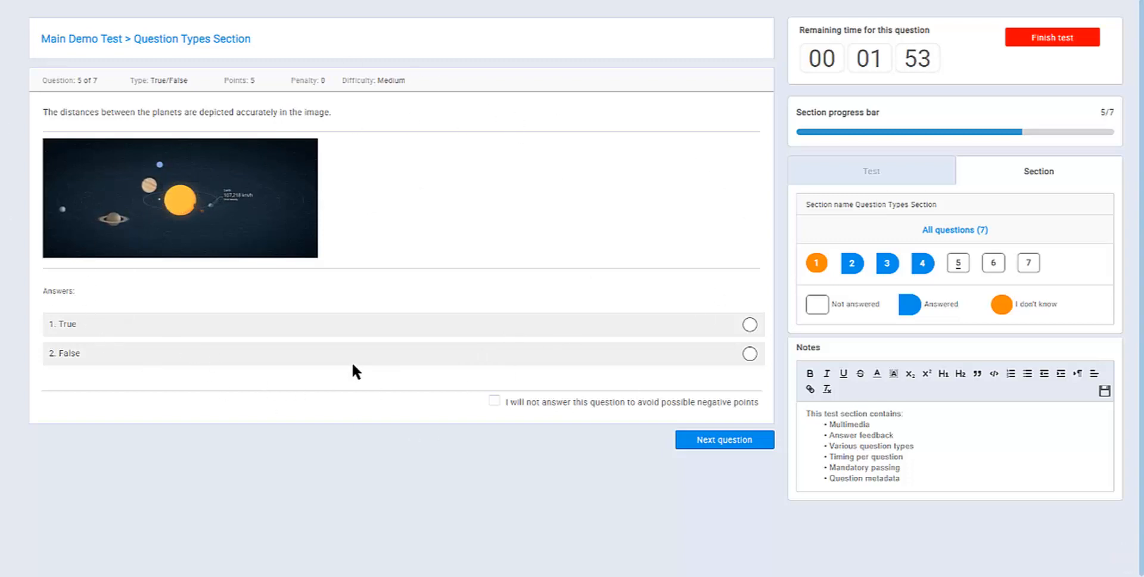
- View the enlarged planetary orbit animation and answer question 5 on planet distances with False
{"action": "left_click", "coordinate": [290, 241]}
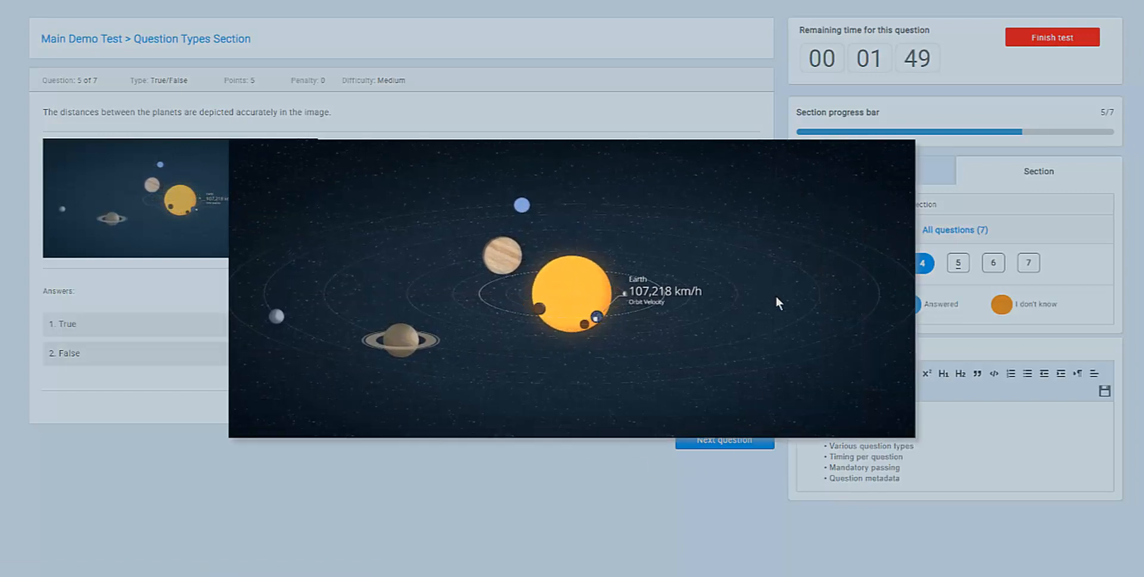
{"action": "left_click", "coordinate": [499, 487]}
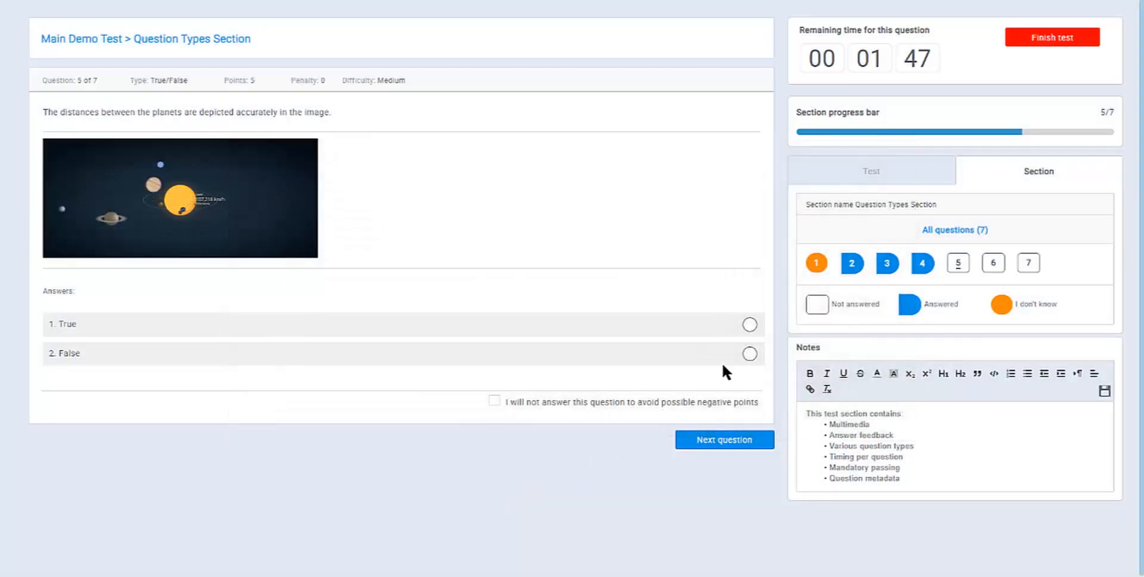
{"action": "left_click", "coordinate": [750, 353]}
{"action": "left_click", "coordinate": [708, 444]}
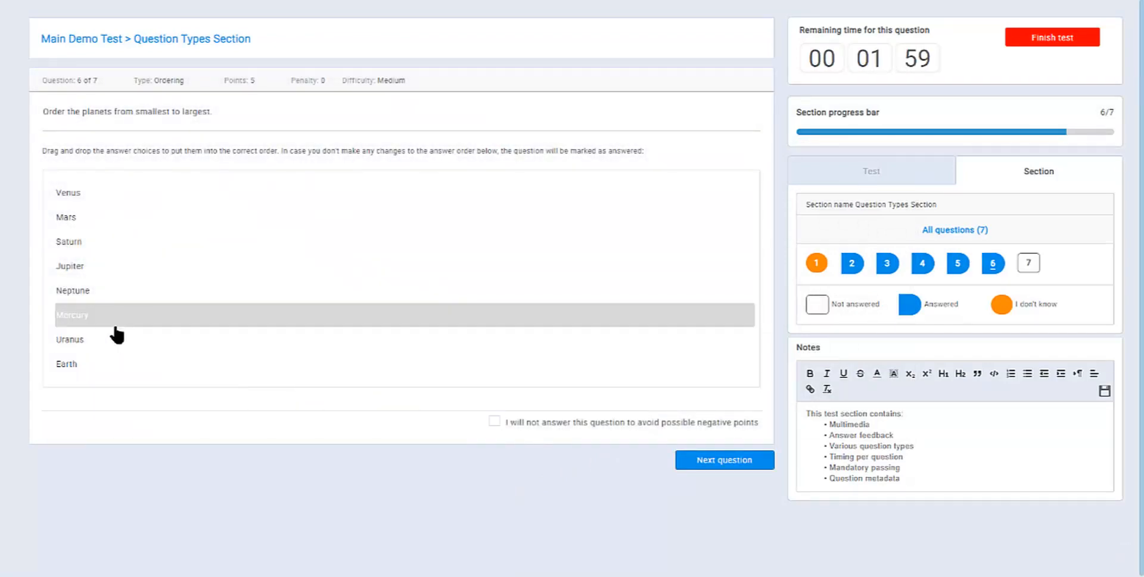
- Order question 6's planets as Venus, Mercury, Jupiter, Uranus, Saturn, Neptune, Mars, Earth, and go to question 7
{"action": "left_click_drag", "start_coordinate": [116, 328], "coordinate": [115, 258]}
{"action": "left_click_drag", "start_coordinate": [111, 218], "coordinate": [110, 307]}
{"action": "left_click_drag", "start_coordinate": [110, 314], "coordinate": [89, 225]}
{"action": "mouse_move", "coordinate": [84, 244]}
{"action": "left_mouse_down"}
{"action": "mouse_move", "coordinate": [84, 295]}
{"action": "mouse_move", "coordinate": [73, 244]}
{"action": "left_mouse_up"}
{"action": "left_click_drag", "start_coordinate": [77, 217], "coordinate": [74, 291]}
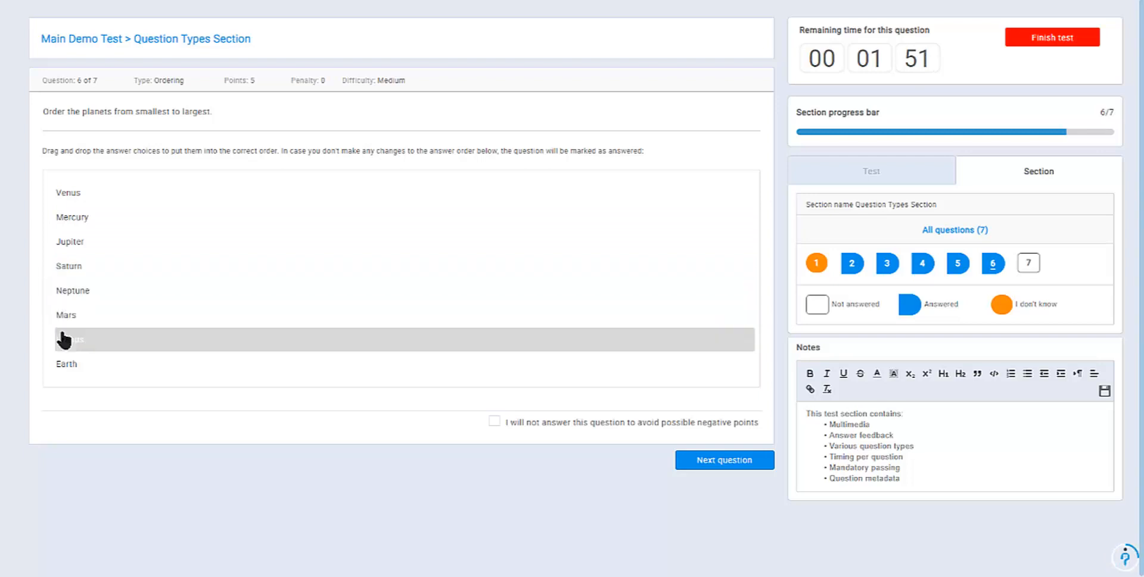
{"action": "left_click_drag", "start_coordinate": [63, 340], "coordinate": [48, 246]}
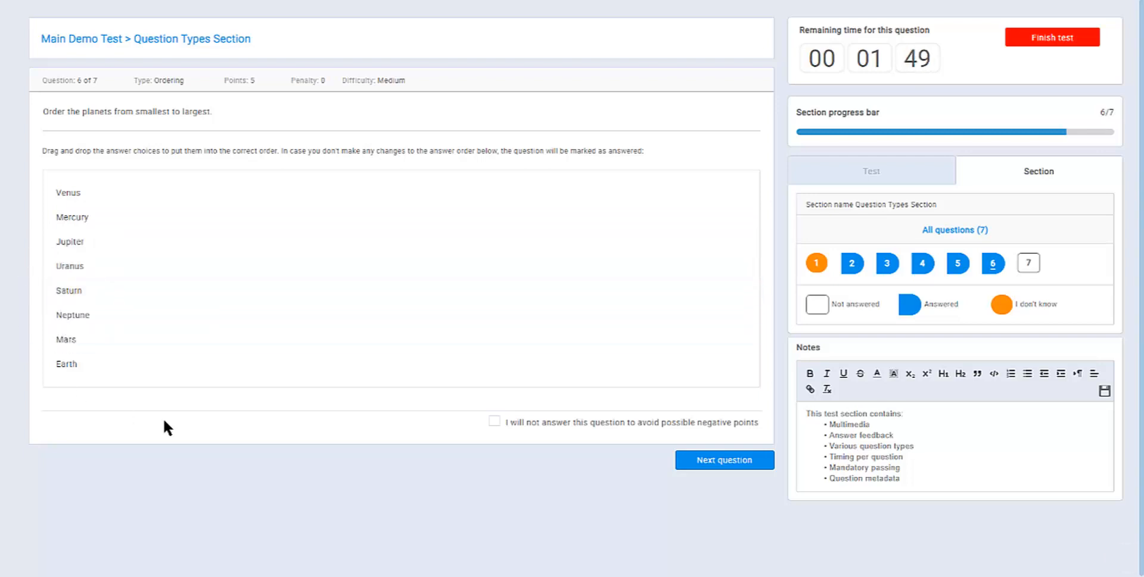
{"action": "left_click", "coordinate": [701, 459]}
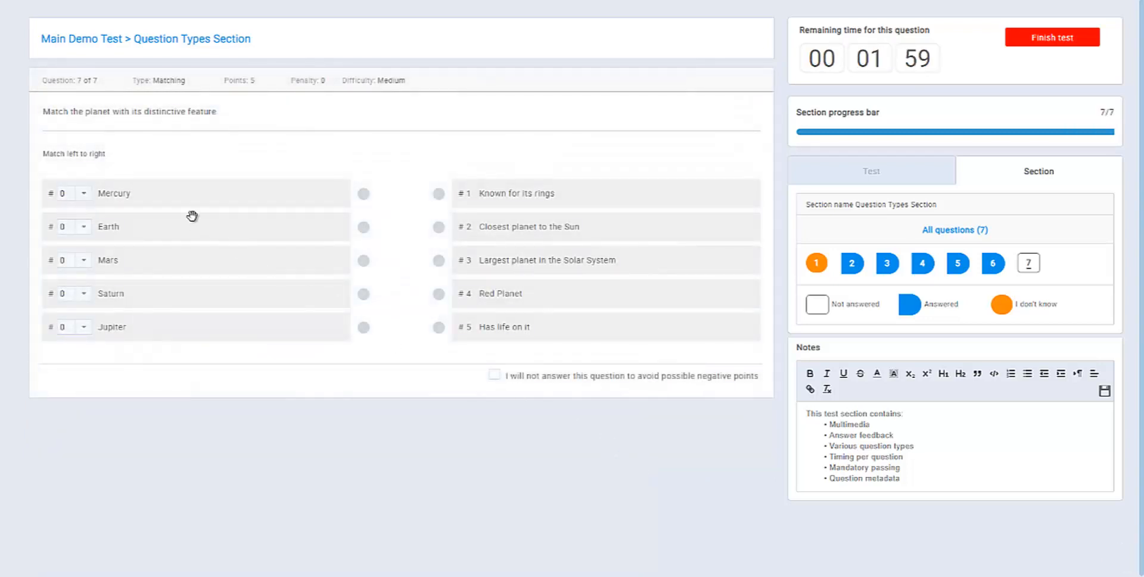
- In question 7, match Mercury with closest to the Sun, Earth with rings, Mars with life, Saturn with largest planet and Jupiter with Red Planet
{"action": "left_click_drag", "start_coordinate": [182, 189], "coordinate": [624, 225]}
{"action": "left_click_drag", "start_coordinate": [360, 228], "coordinate": [439, 191]}
{"action": "left_click_drag", "start_coordinate": [354, 257], "coordinate": [443, 321]}
{"action": "left_click_drag", "start_coordinate": [363, 294], "coordinate": [439, 260]}
{"action": "left_click_drag", "start_coordinate": [266, 324], "coordinate": [720, 287]}
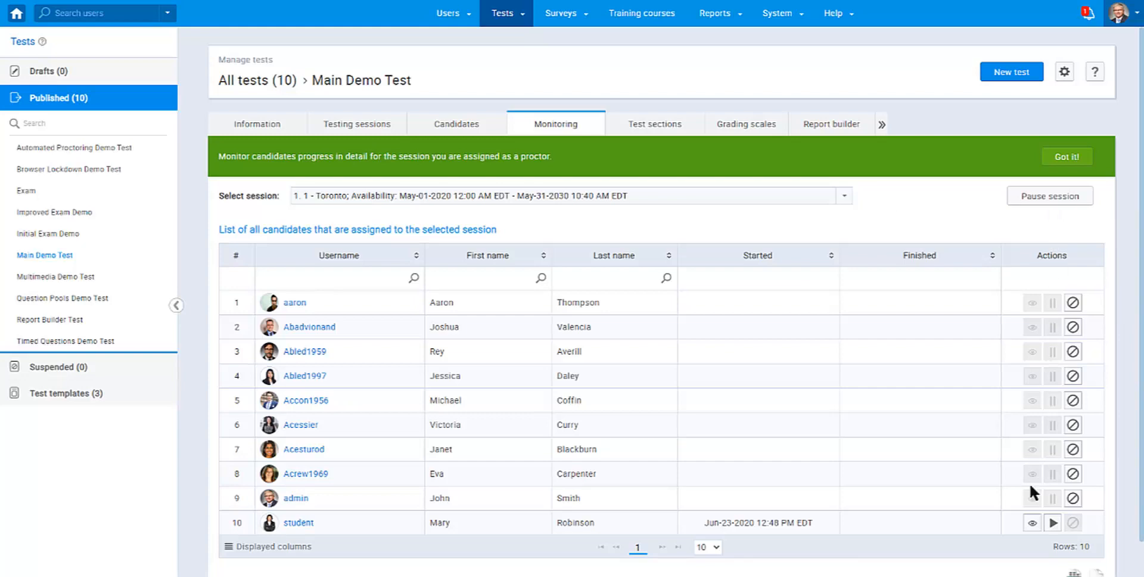
- In the Main Demo Test's monitoring, resume the student's test and pause the whole Toronto session with the message "Wait for my signal"
{"action": "left_click", "coordinate": [1054, 522]}
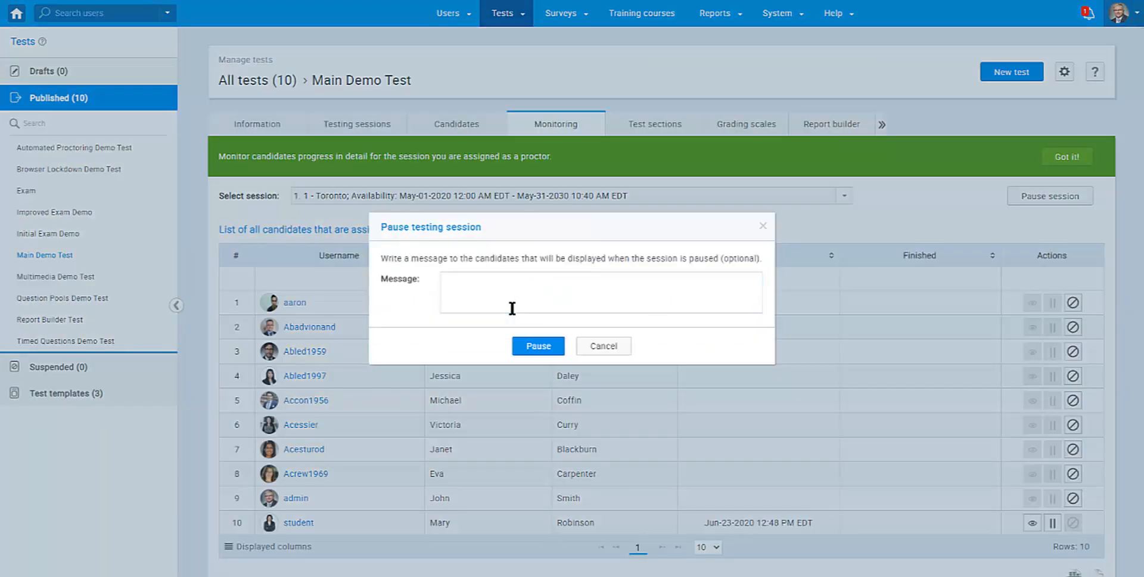
{"action": "type", "text": "Wait"}
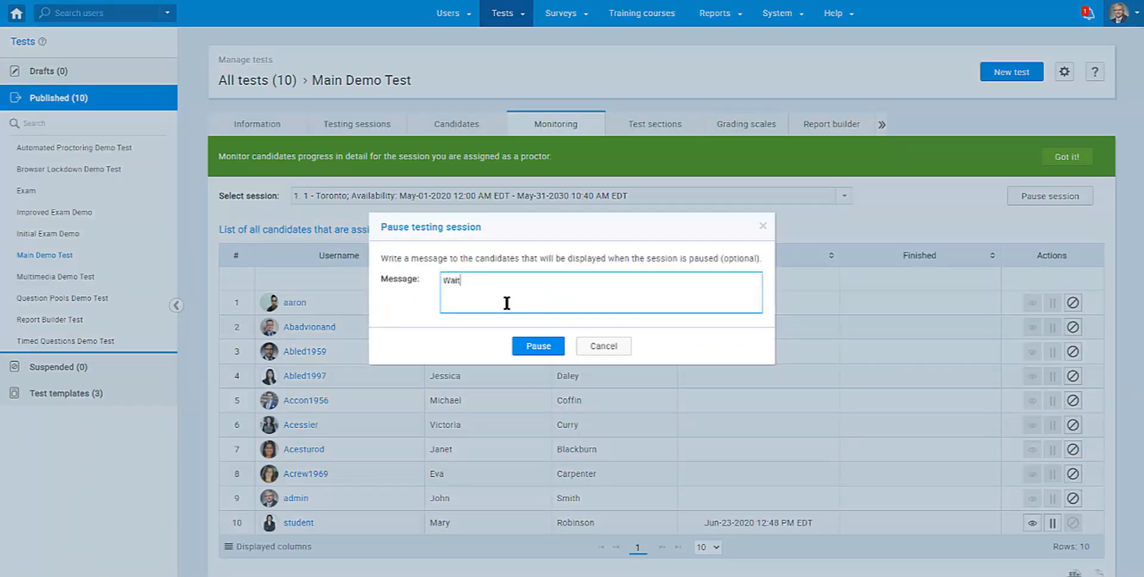
{"action": "type", "text": " for my signal"}
{"action": "left_click", "coordinate": [545, 342]}
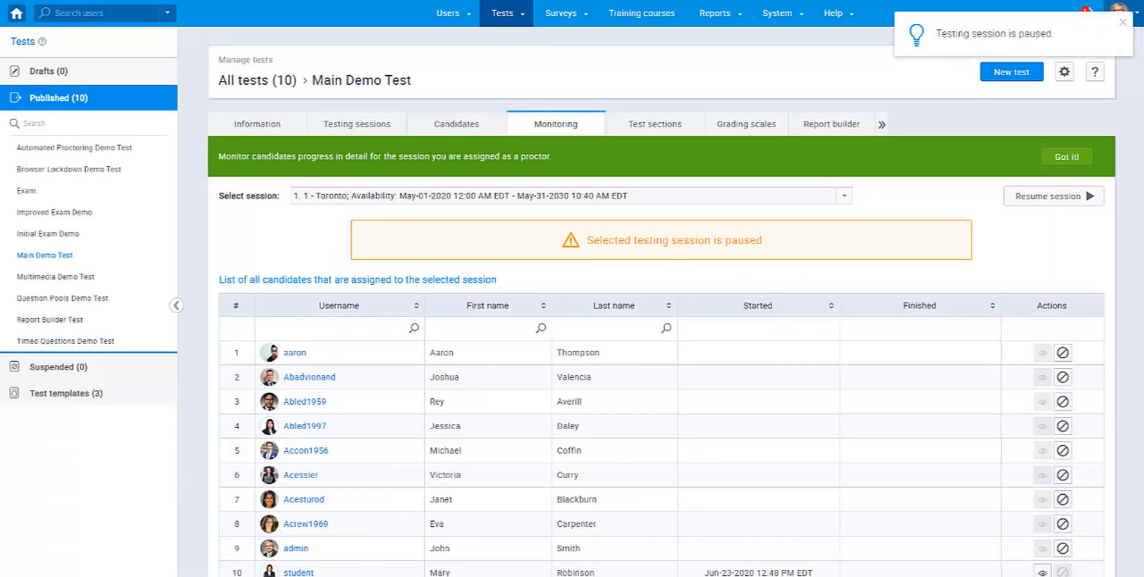
- Check the proctor's message on the student's paused test, and examine the student's progress log and timestamps in the monitoring
{"action": "left_click", "coordinate": [224, 539]}
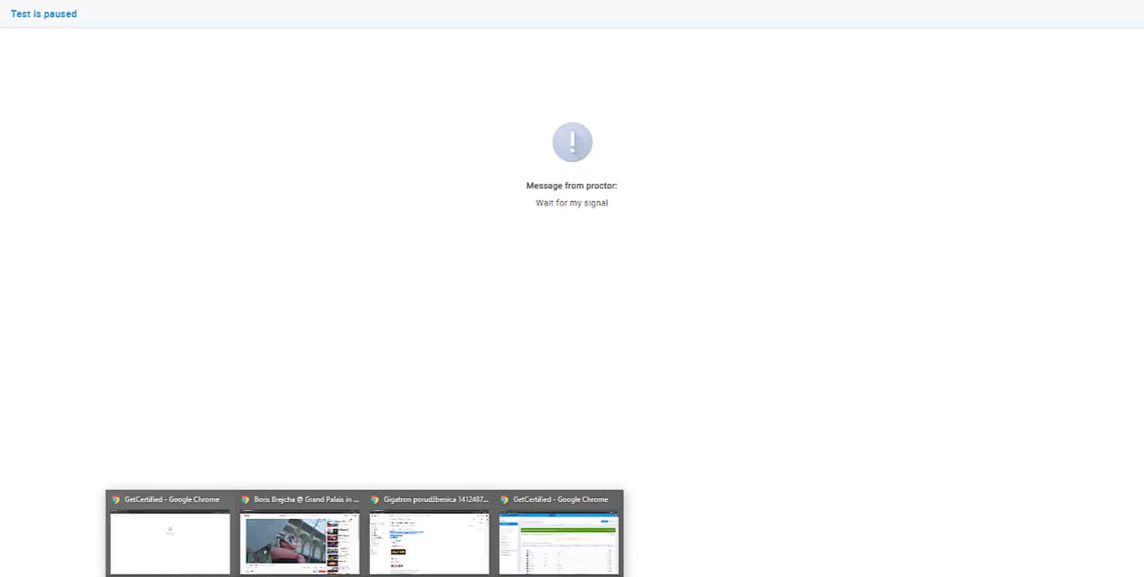
{"action": "left_click", "coordinate": [571, 533]}
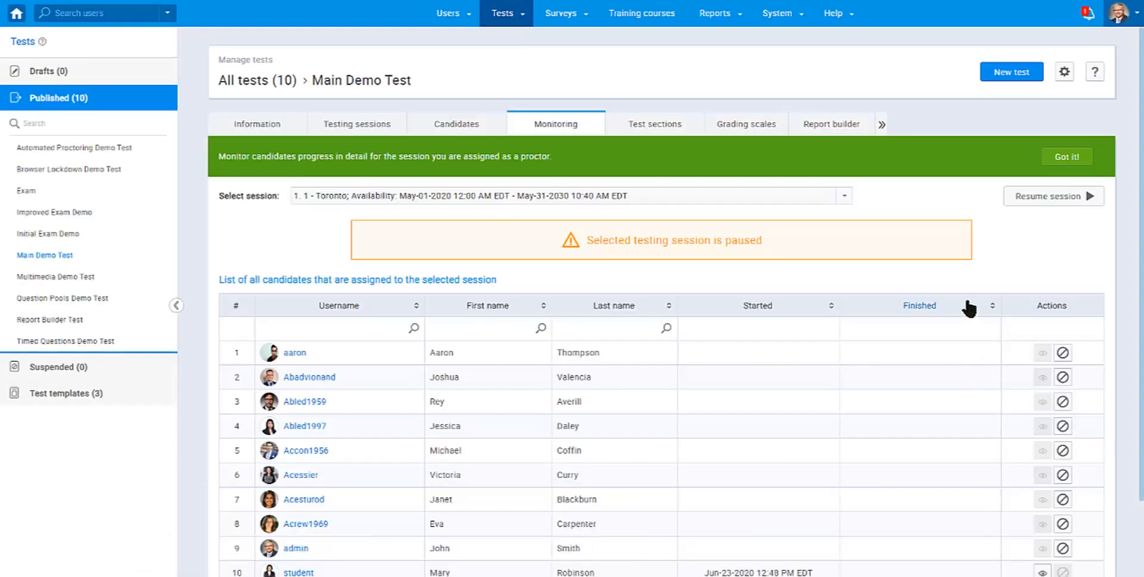
{"action": "scroll", "coordinate": [967, 298], "scroll_direction": "down", "scroll_amount": 2}
{"action": "left_click", "coordinate": [1042, 484]}
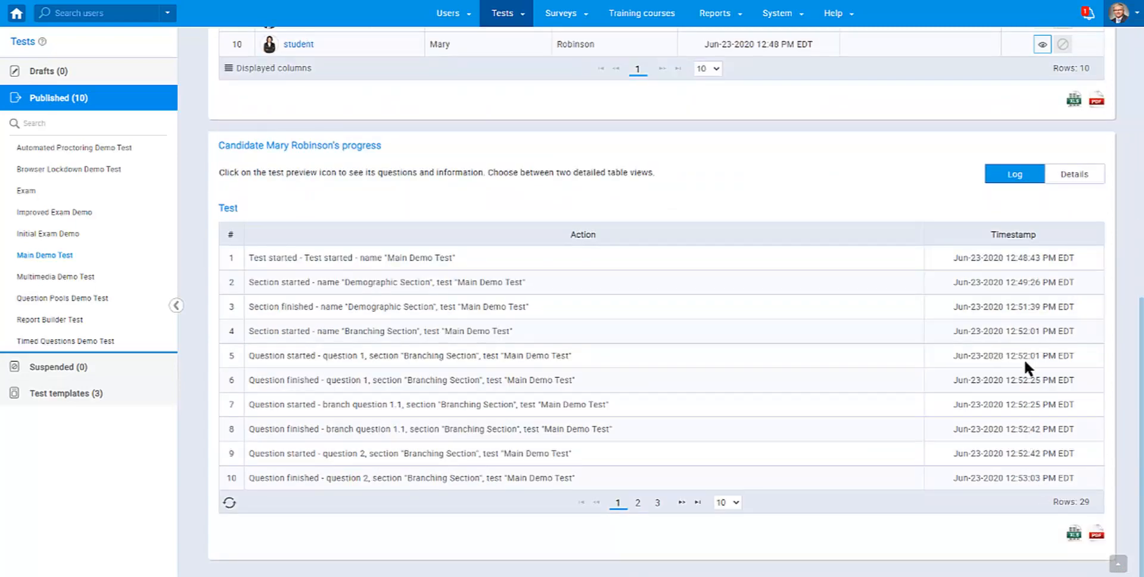
{"action": "left_click_drag", "start_coordinate": [255, 264], "coordinate": [376, 256]}
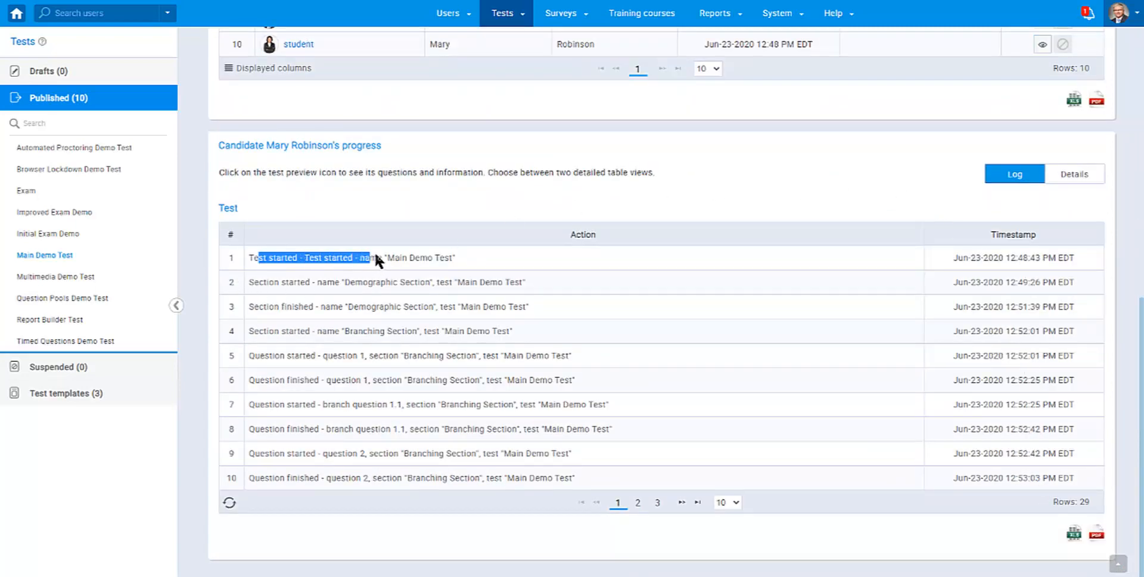
{"action": "left_click_drag", "start_coordinate": [259, 282], "coordinate": [474, 285]}
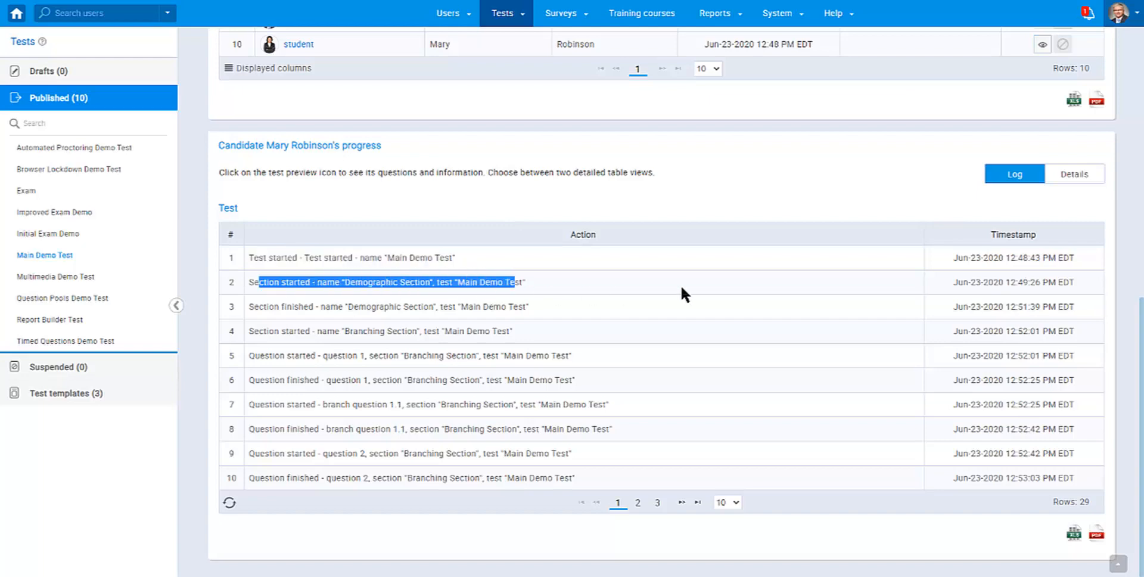
{"action": "left_click_drag", "start_coordinate": [964, 282], "coordinate": [1060, 292]}
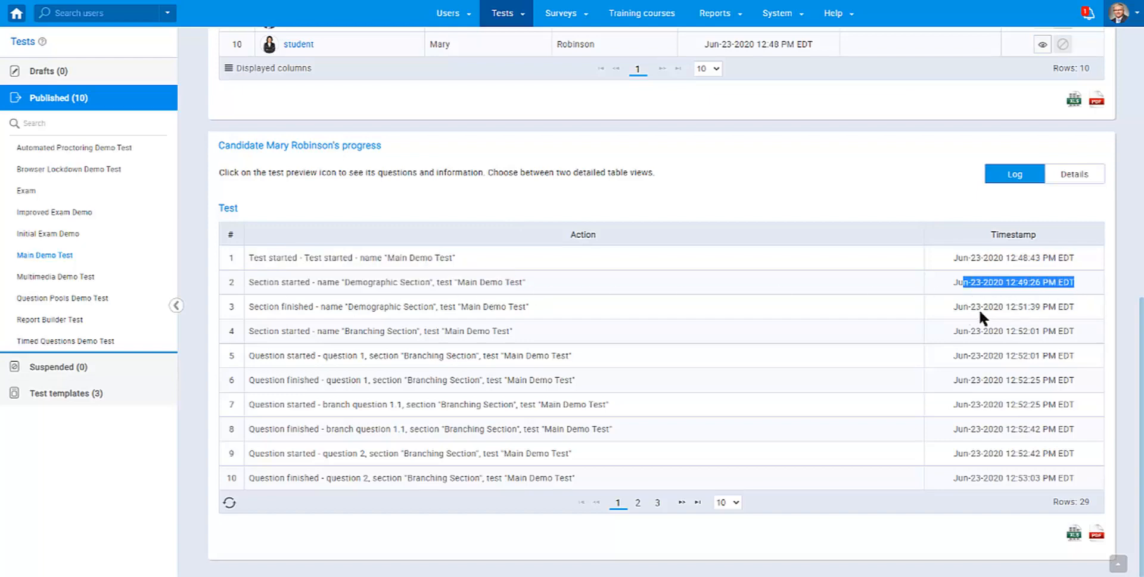
{"action": "left_click", "coordinate": [1064, 312]}
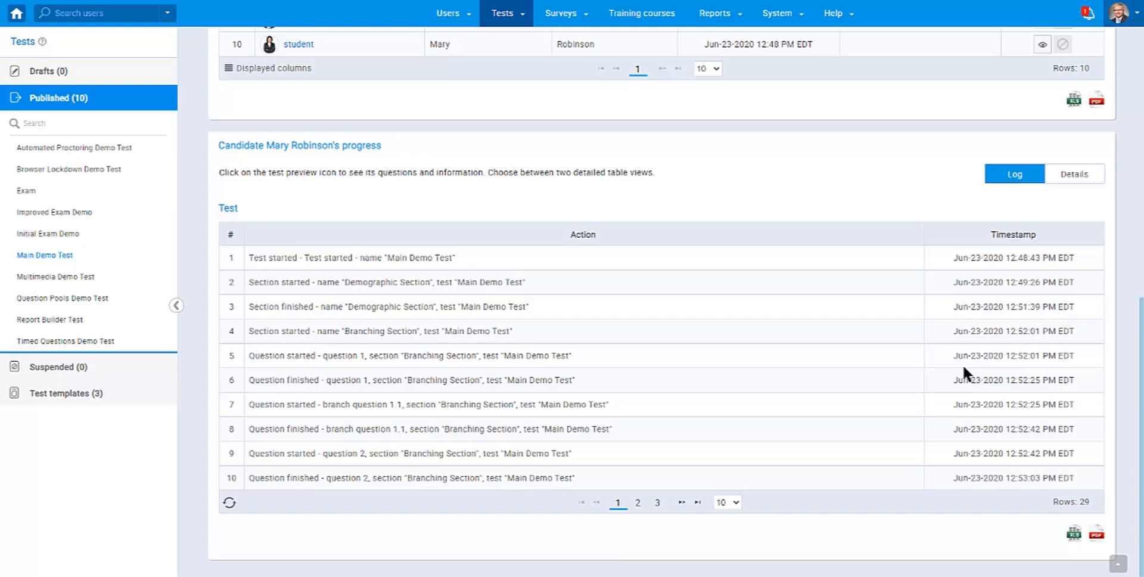
- Switch the student's progress to the detailed view and examine the question statuses of the Question Types Section
{"action": "left_click", "coordinate": [1059, 174]}
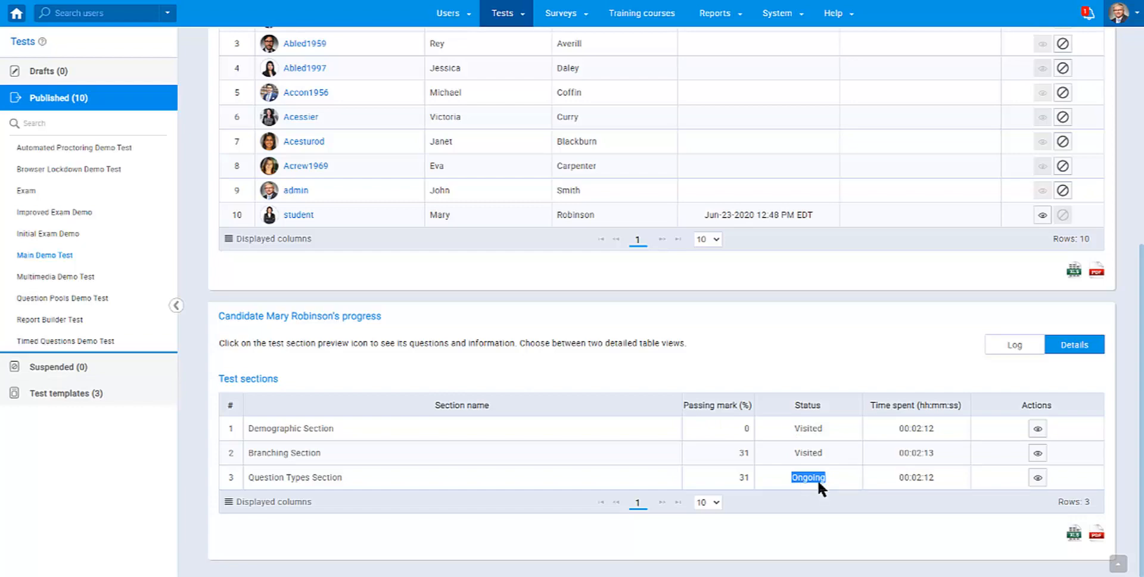
{"action": "left_click", "coordinate": [1039, 478]}
{"action": "scroll", "coordinate": [1037, 471], "scroll_direction": "down", "scroll_amount": 5}
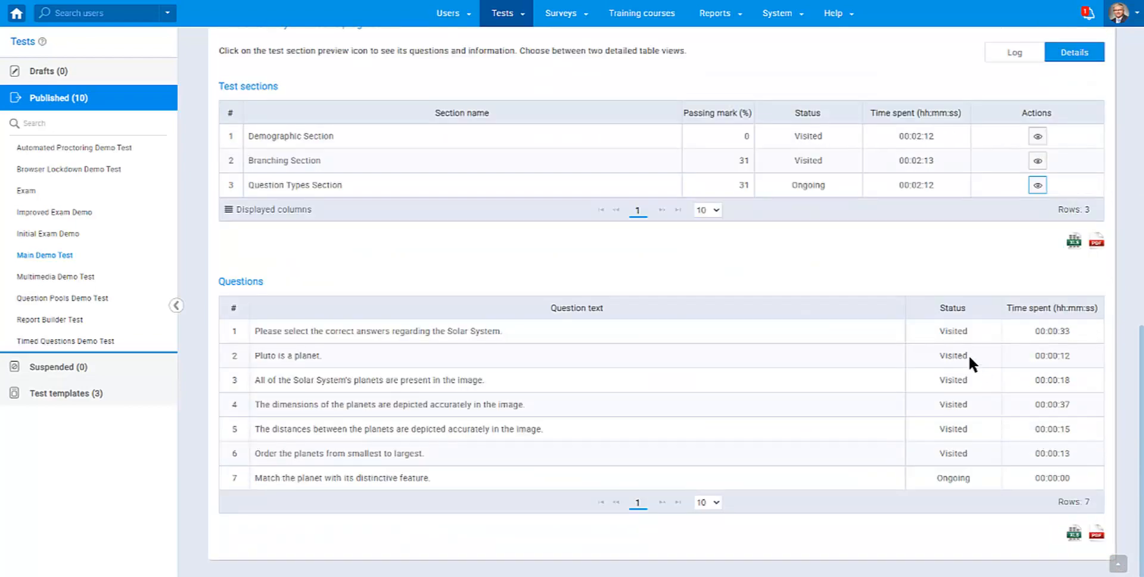
{"action": "double_click", "coordinate": [953, 333]}
{"action": "left_click", "coordinate": [947, 421]}
- Resume the paused Toronto testing session of the Main Demo Test and confirm it
{"action": "scroll", "coordinate": [943, 477], "scroll_direction": "up", "scroll_amount": 8}
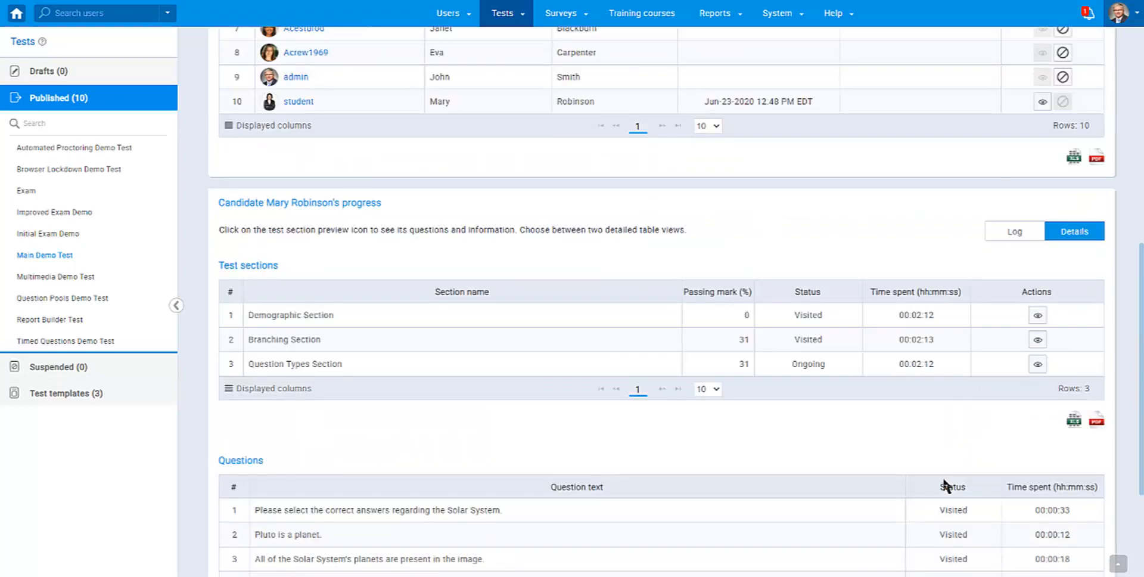
{"action": "scroll", "coordinate": [942, 484], "scroll_direction": "up", "scroll_amount": 2}
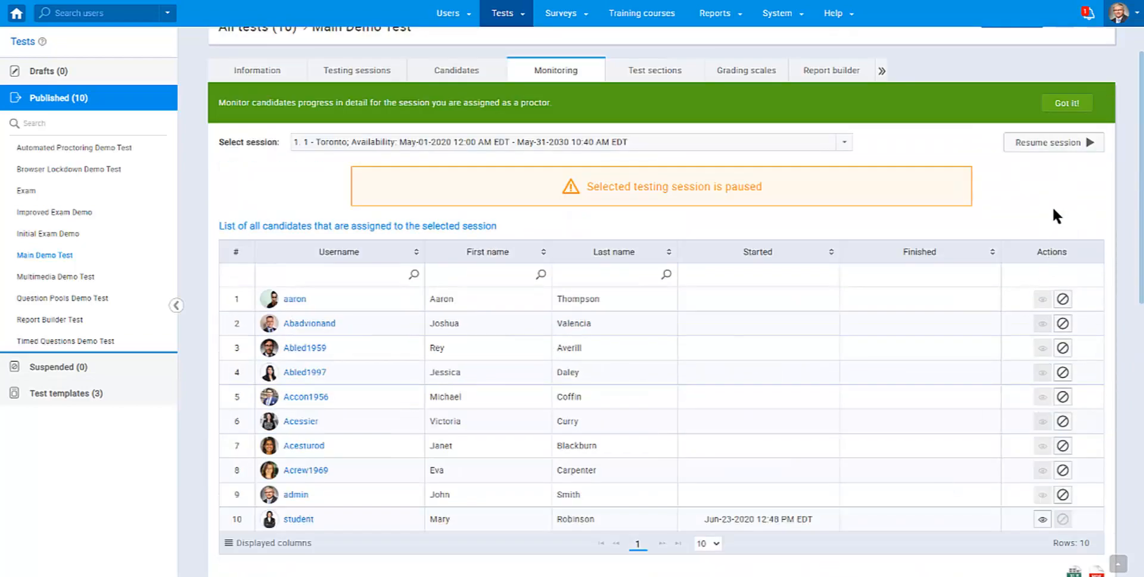
{"action": "left_click", "coordinate": [1058, 154]}
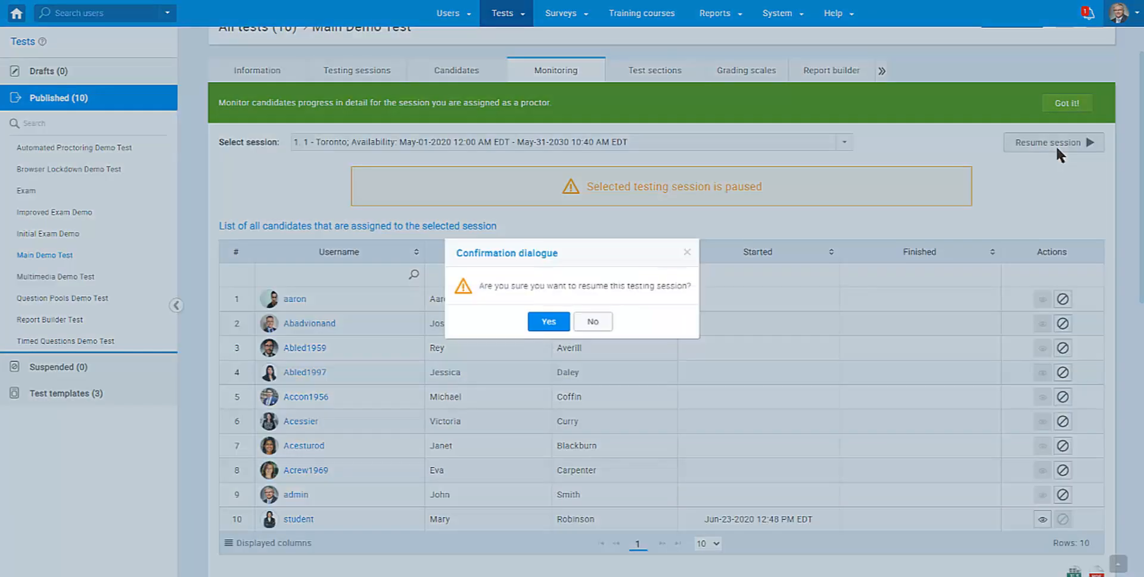
{"action": "left_click", "coordinate": [551, 325]}
- Return to the student's test window and finish the Main Demo Test, confirming the submission
{"action": "mouse_move", "coordinate": [173, 570]}
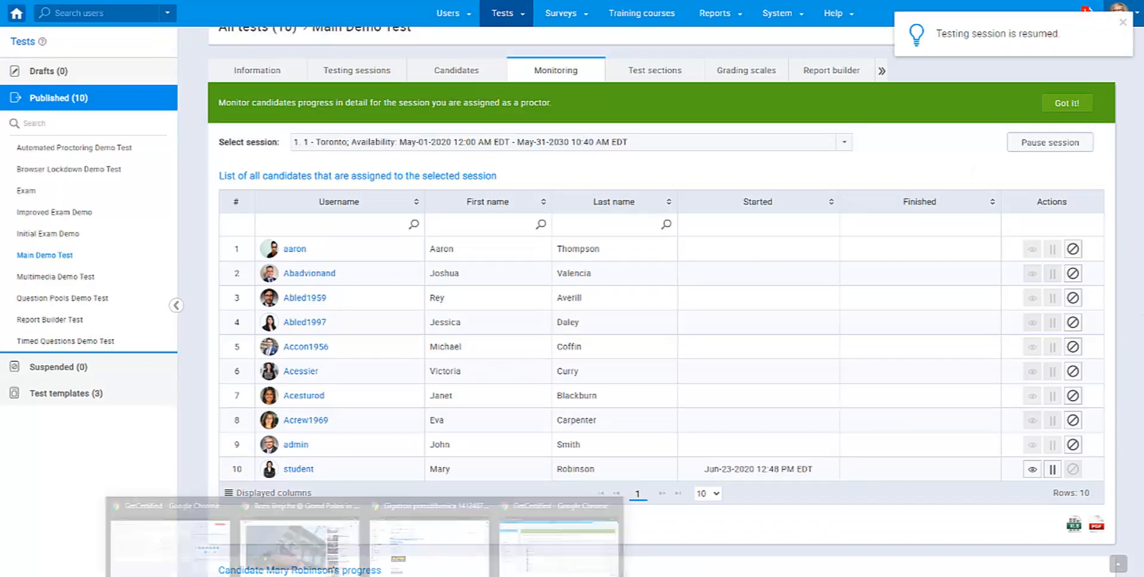
{"action": "left_click", "coordinate": [172, 544]}
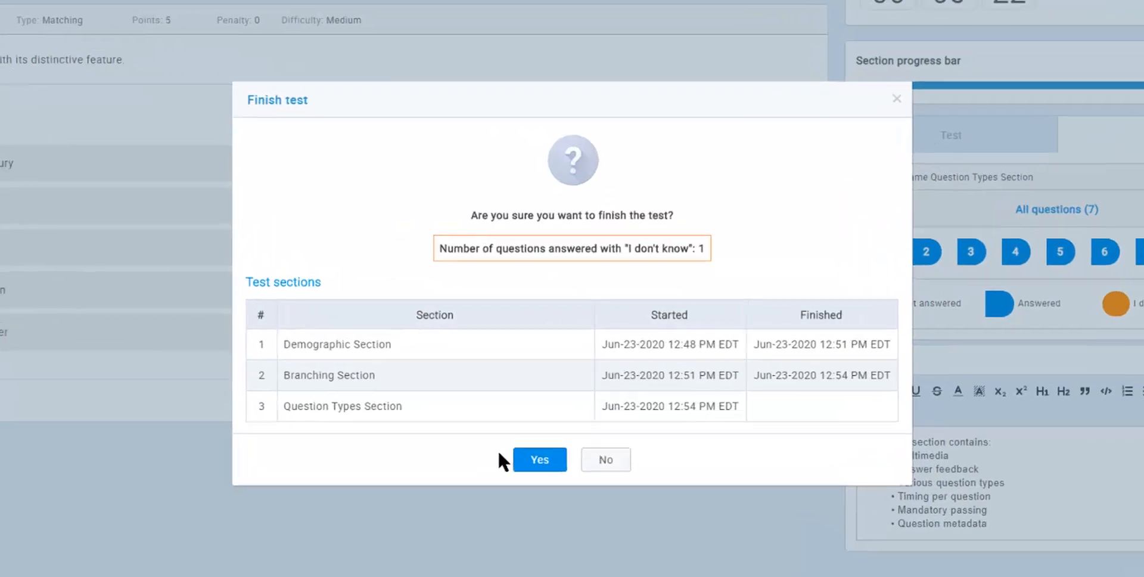
{"action": "left_click", "coordinate": [530, 457]}
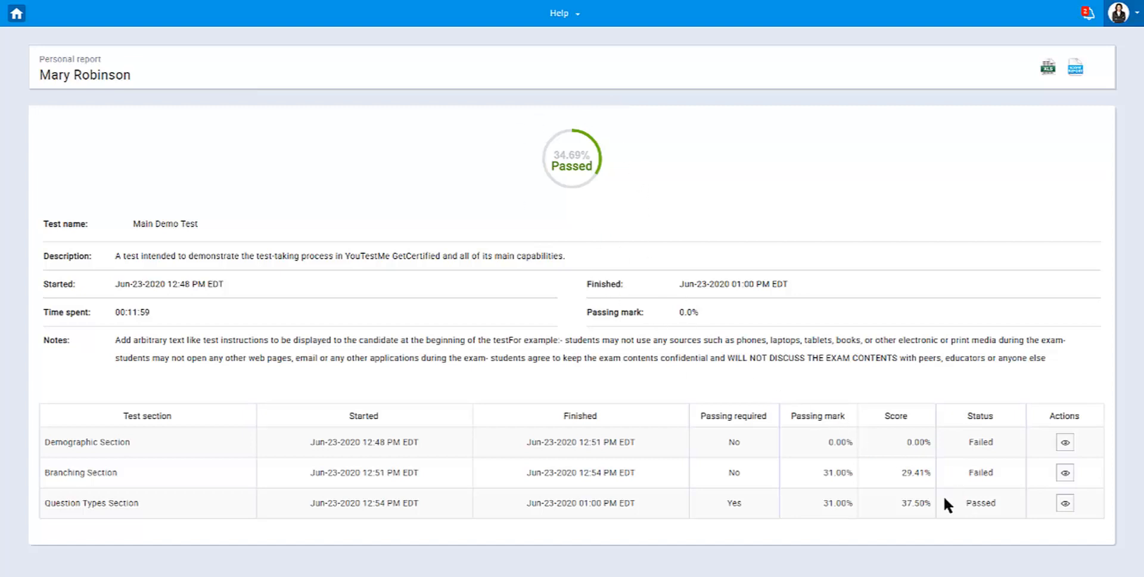
- Examine each section's passing requirement, passing mark, score and status in the student's personal report
{"action": "double_click", "coordinate": [968, 501]}
{"action": "double_click", "coordinate": [733, 503]}
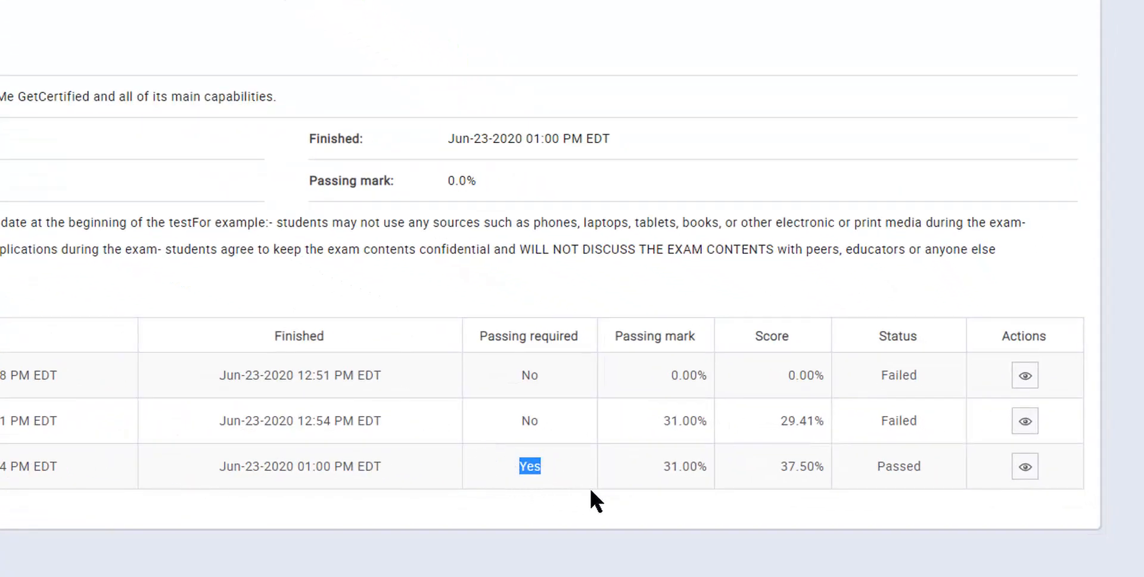
{"action": "left_click", "coordinate": [683, 469]}
{"action": "left_click_drag", "start_coordinate": [823, 413], "coordinate": [634, 426]}
{"action": "double_click", "coordinate": [528, 421]}
{"action": "left_click", "coordinate": [685, 422]}
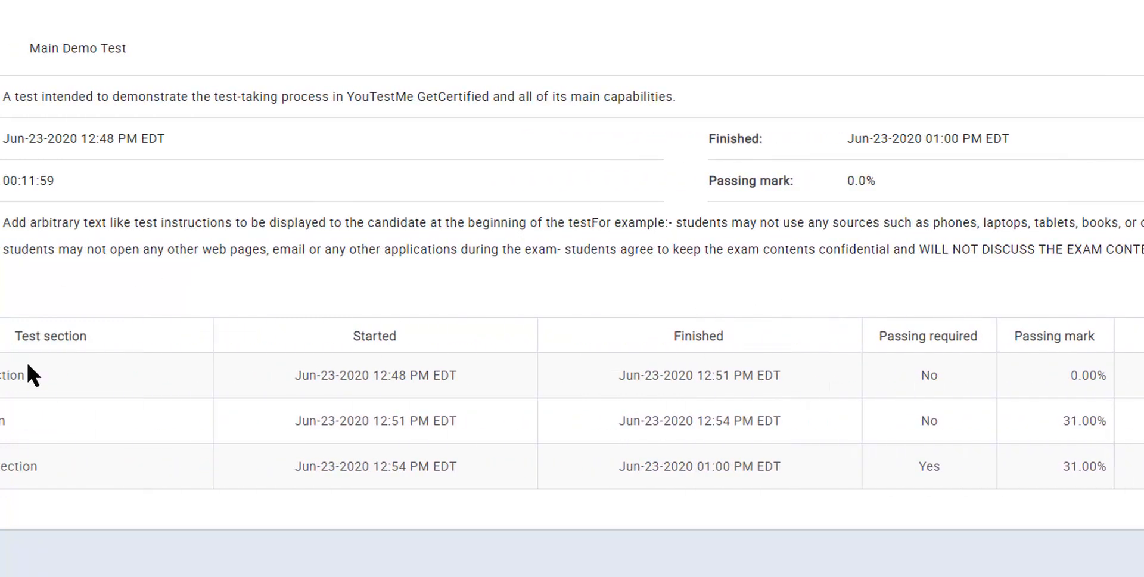
{"action": "left_click_drag", "start_coordinate": [197, 364], "coordinate": [159, 364]}
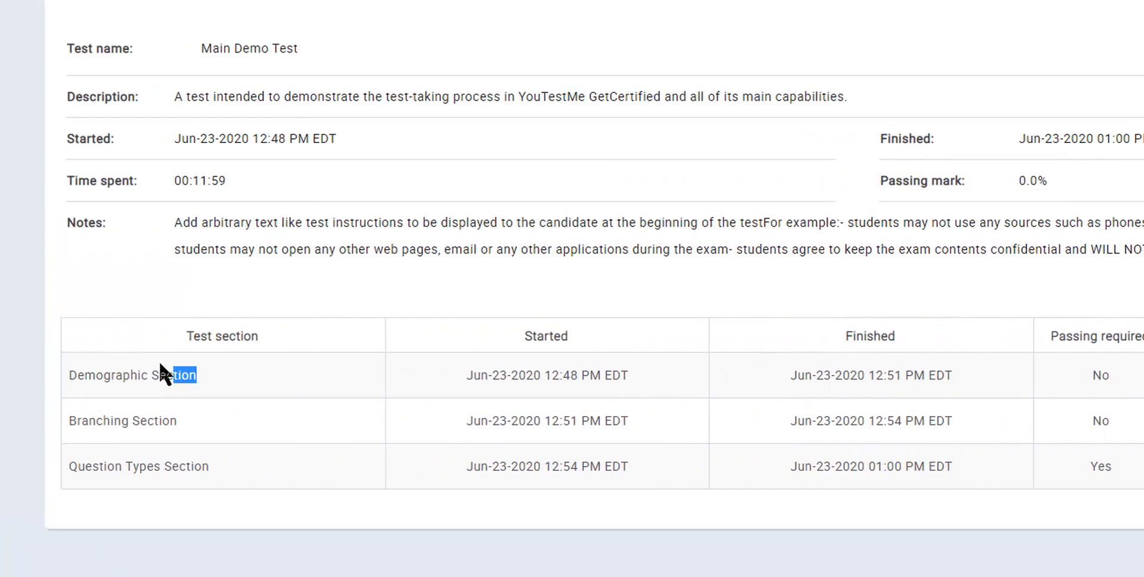
{"action": "left_click", "coordinate": [71, 370]}
{"action": "left_click_drag", "start_coordinate": [213, 382], "coordinate": [64, 379]}
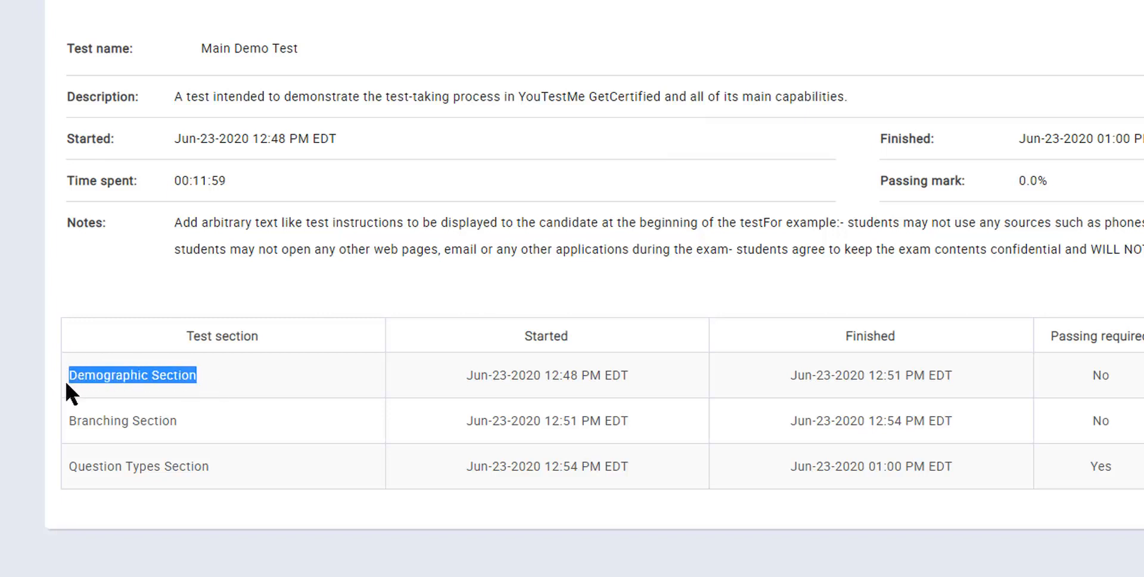
{"action": "left_click", "coordinate": [183, 374]}
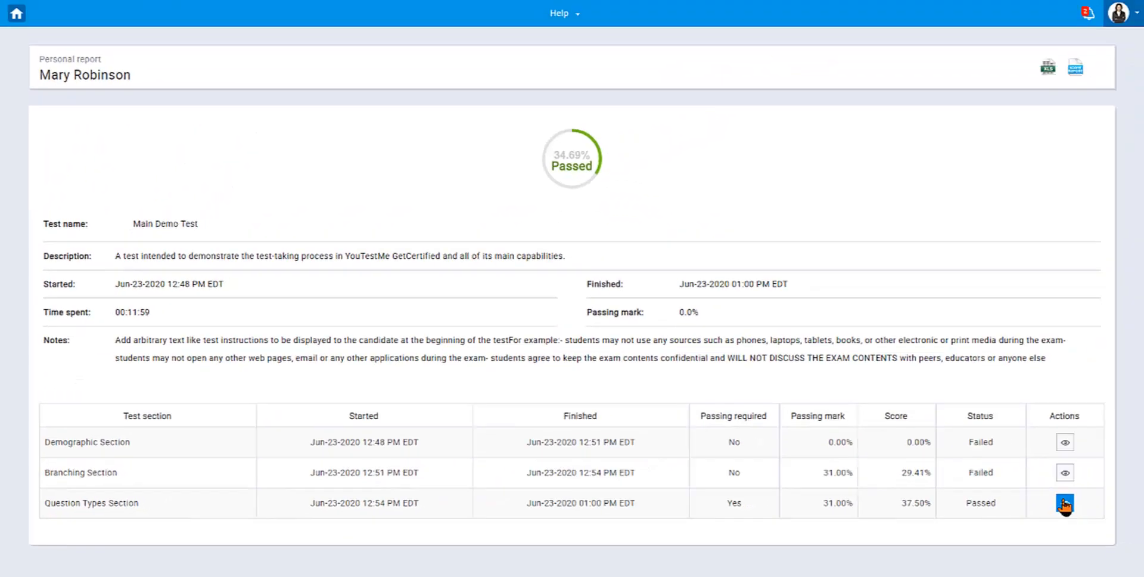
- Open the Question Types Section's report and review the given answers, correct answers and points achieved for its questions
{"action": "left_click", "coordinate": [1065, 503]}
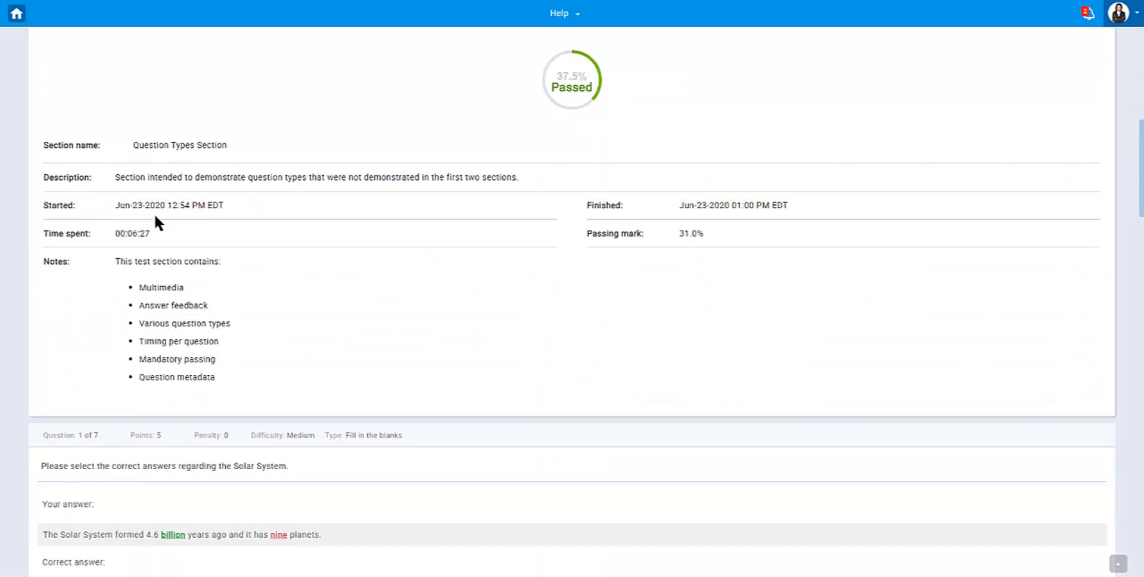
{"action": "scroll", "coordinate": [196, 232], "scroll_direction": "down", "scroll_amount": 5}
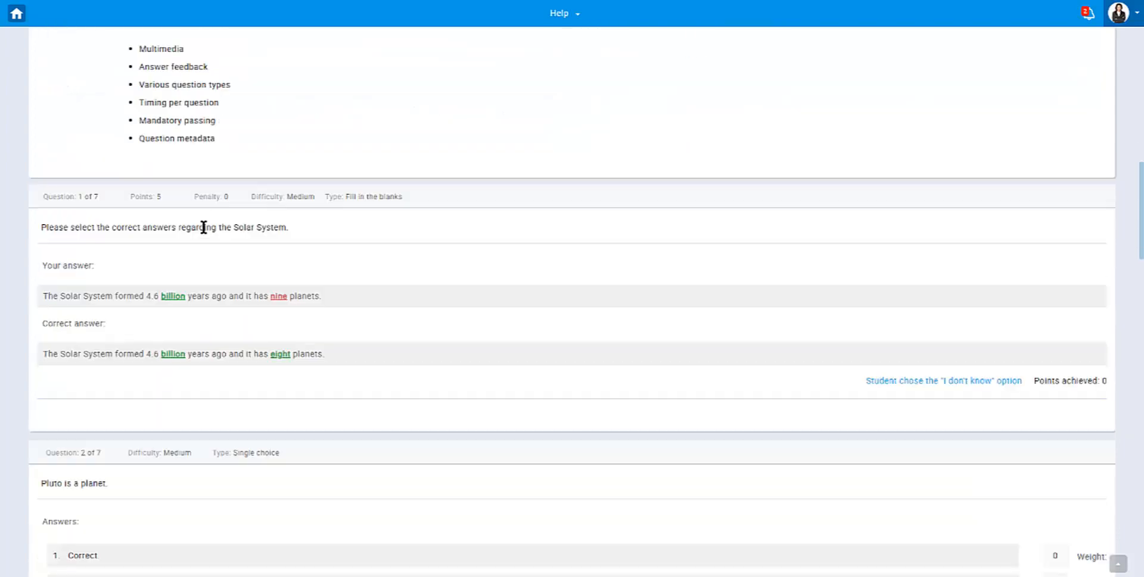
{"action": "scroll", "coordinate": [467, 283], "scroll_direction": "down", "scroll_amount": 3}
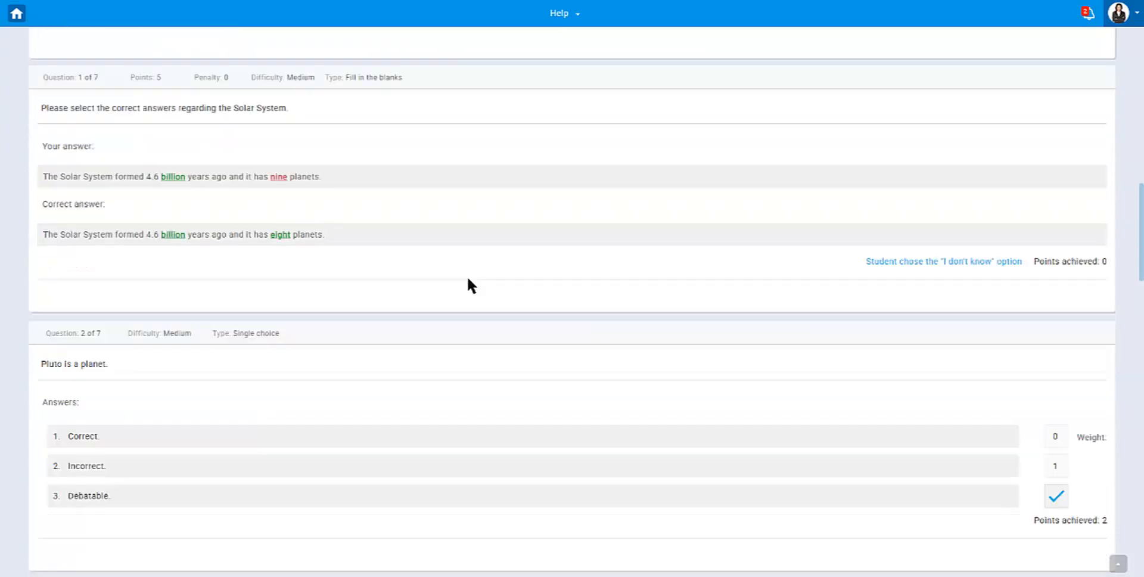
{"action": "scroll", "coordinate": [471, 282], "scroll_direction": "down", "scroll_amount": 1}
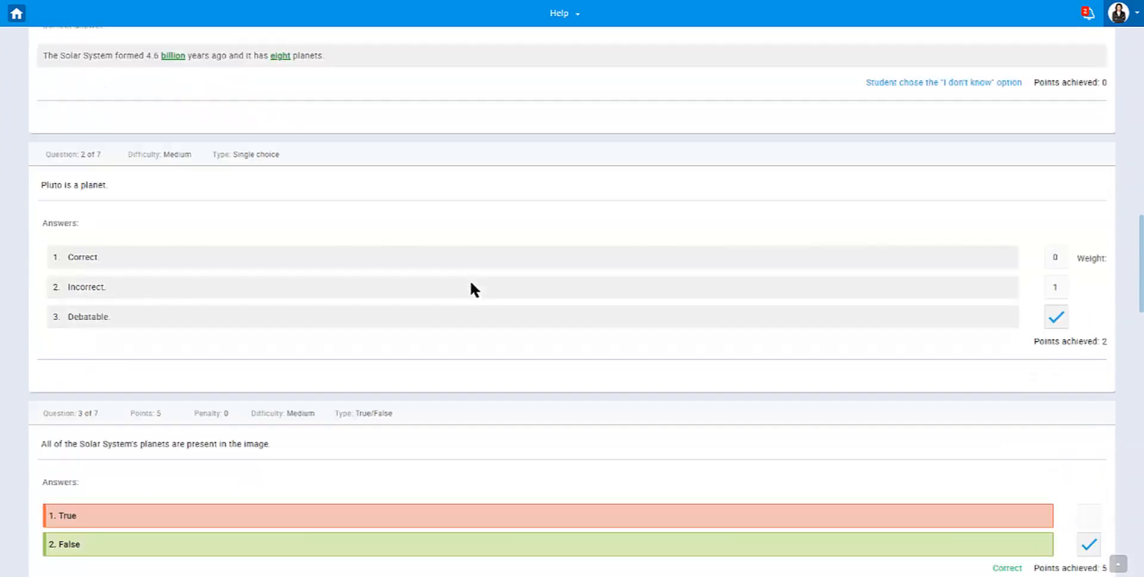
{"action": "scroll", "coordinate": [471, 284], "scroll_direction": "down", "scroll_amount": 3}
{"action": "scroll", "coordinate": [471, 289], "scroll_direction": "down", "scroll_amount": 1}
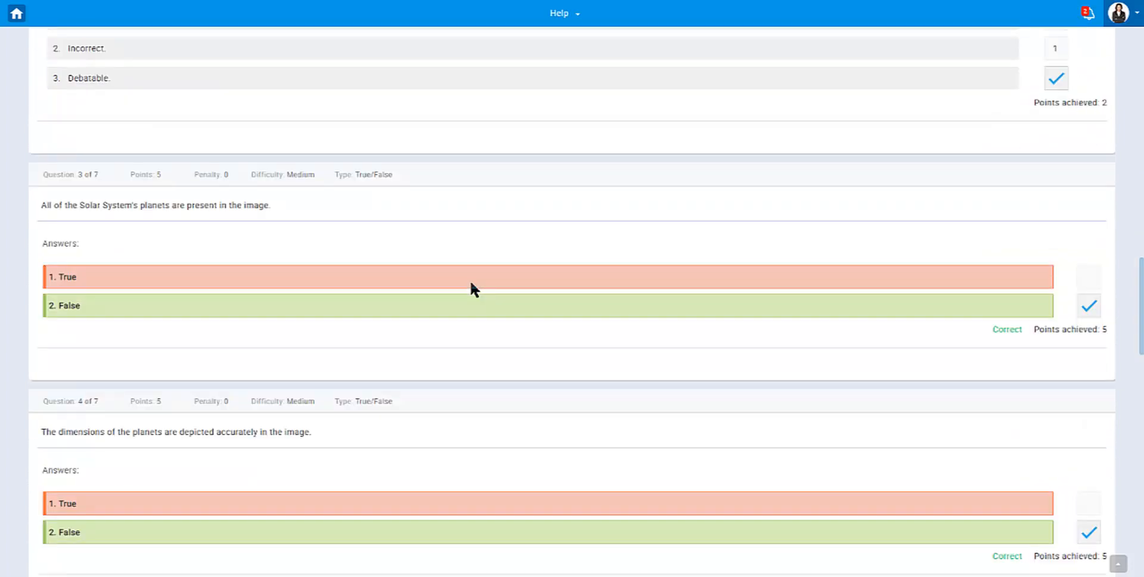
{"action": "scroll", "coordinate": [471, 283], "scroll_direction": "down", "scroll_amount": 4}
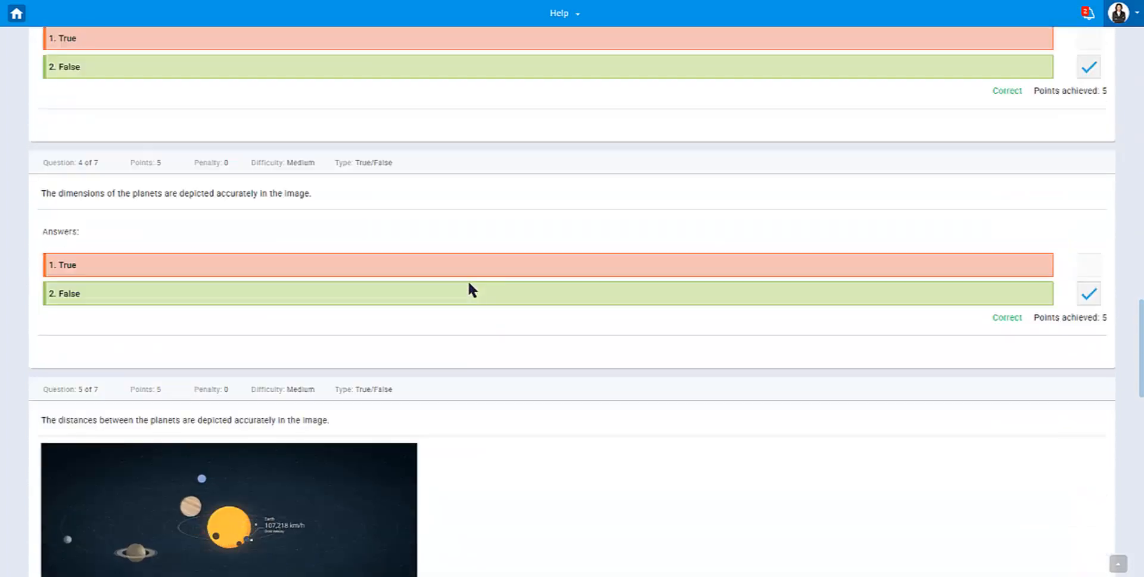
{"action": "scroll", "coordinate": [471, 290], "scroll_direction": "down", "scroll_amount": 5}
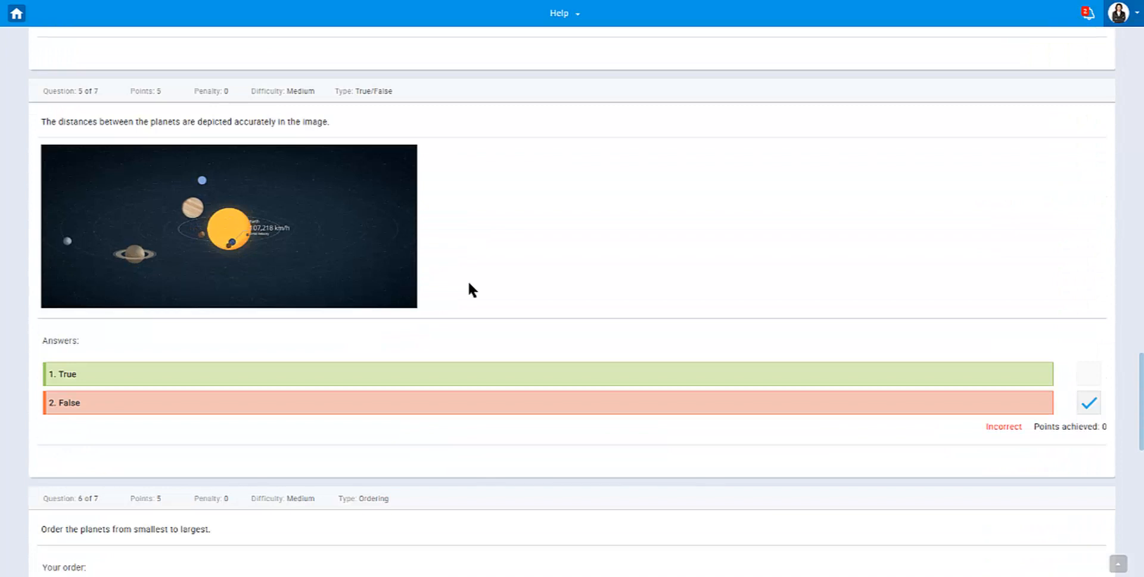
{"action": "scroll", "coordinate": [471, 290], "scroll_direction": "down", "scroll_amount": 6}
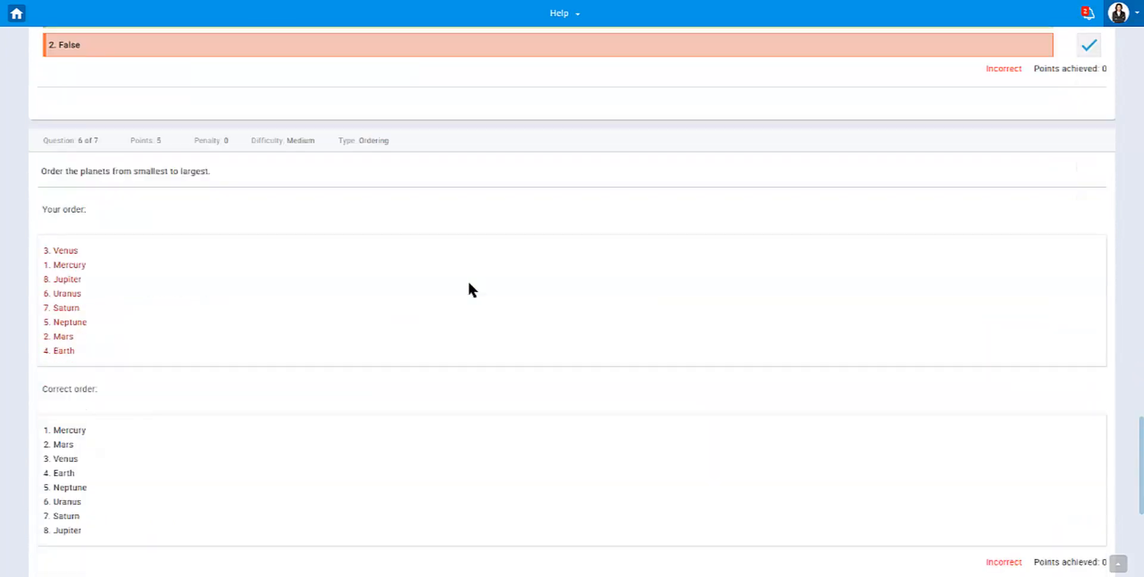
{"action": "scroll", "coordinate": [471, 290], "scroll_direction": "down", "scroll_amount": 6}
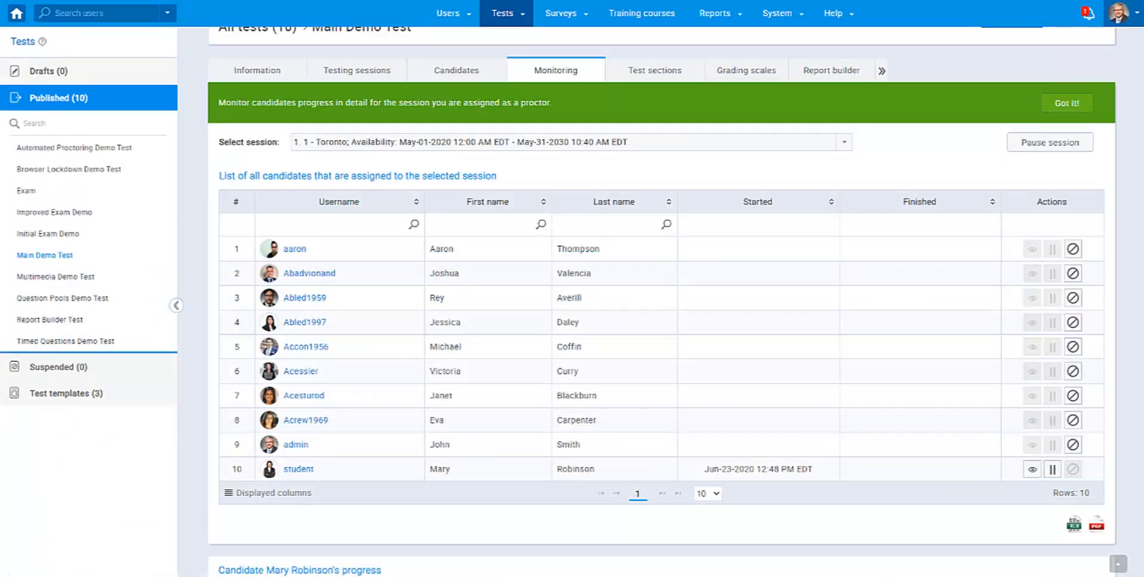
- Back in the proctor's window, open the Automated Proctoring Demo Test's monitoring and select the New York Session
{"action": "scroll", "coordinate": [442, 281], "scroll_direction": "up", "scroll_amount": 1}
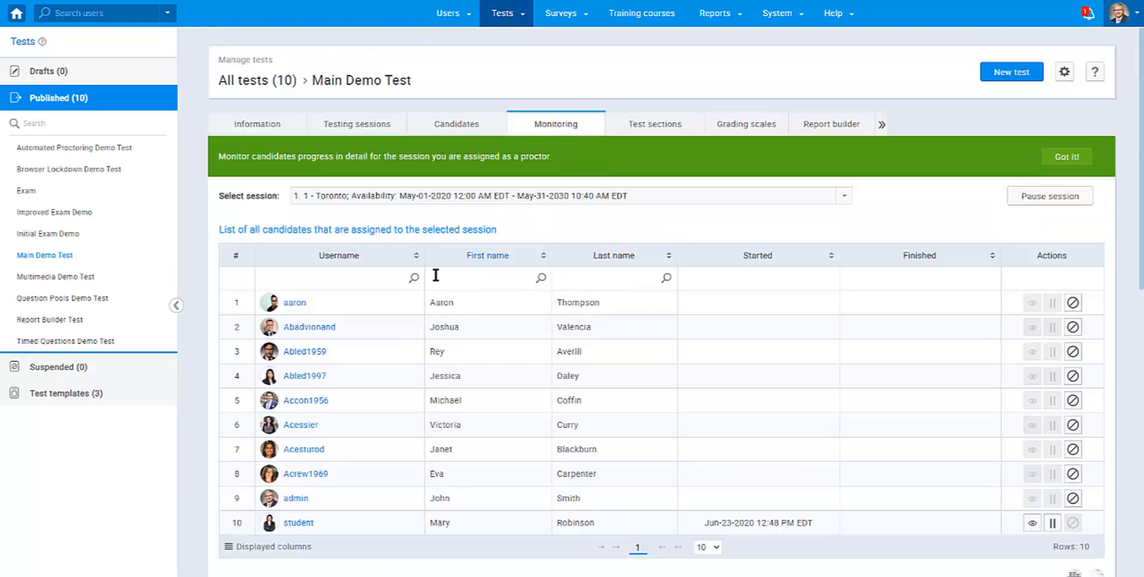
{"action": "left_click", "coordinate": [259, 83]}
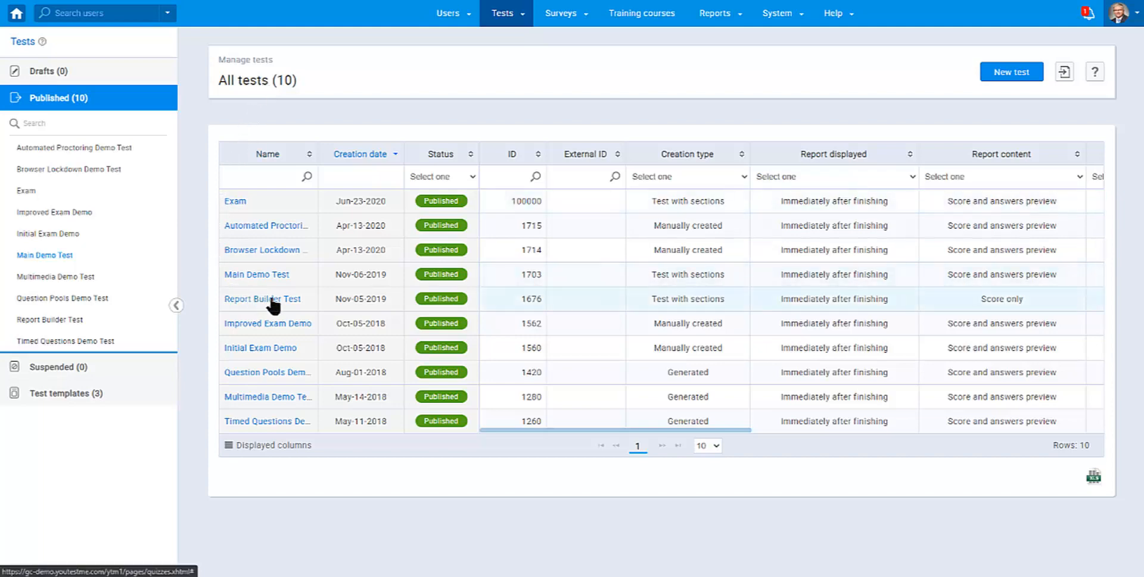
{"action": "left_click", "coordinate": [286, 225]}
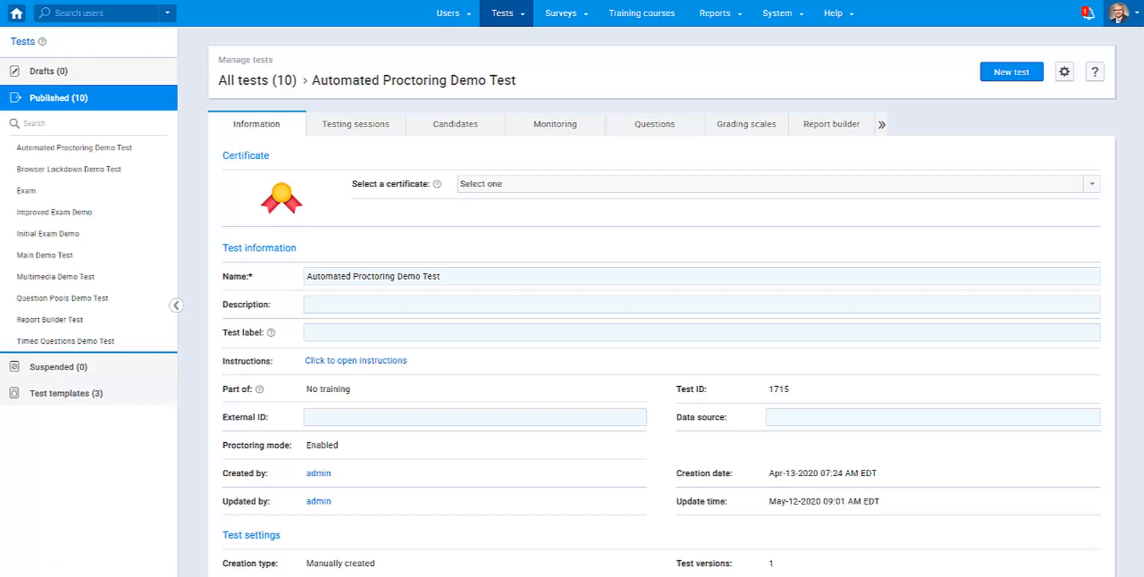
{"action": "left_click", "coordinate": [568, 123]}
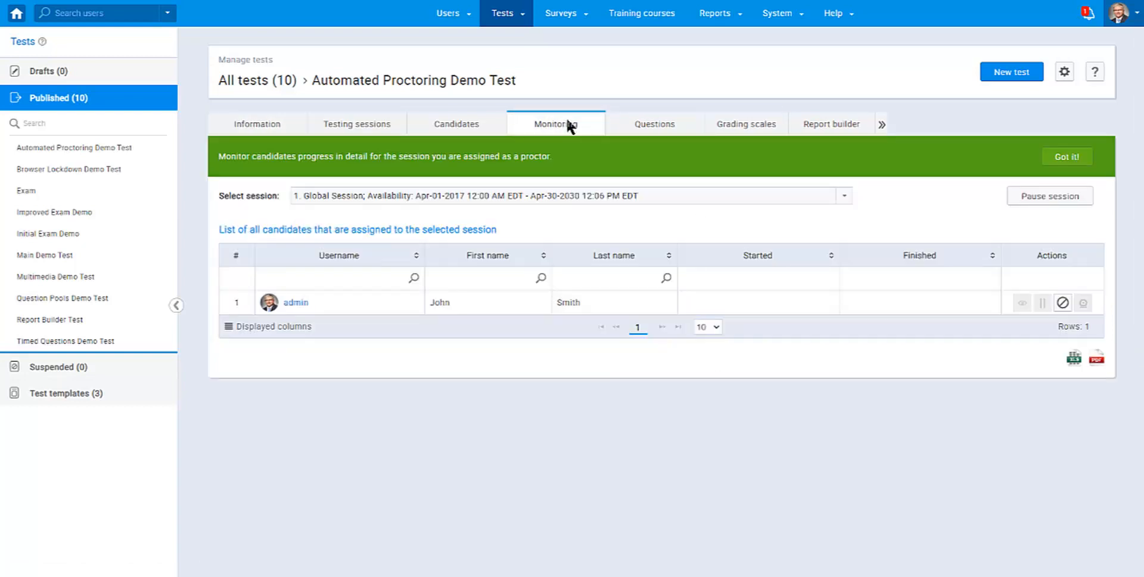
{"action": "left_click", "coordinate": [454, 197]}
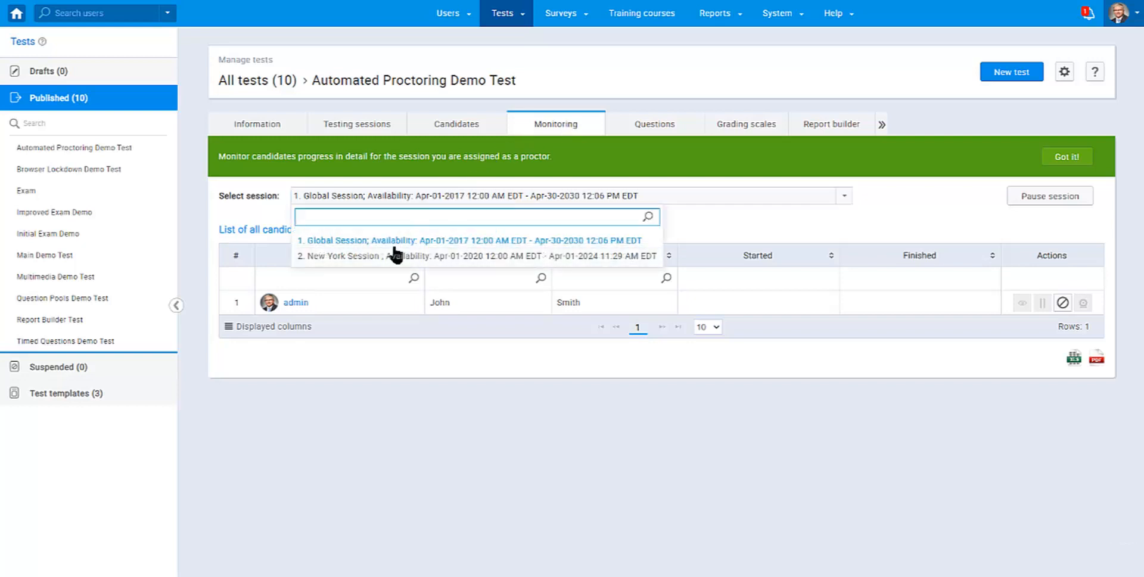
{"action": "left_click", "coordinate": [391, 257]}
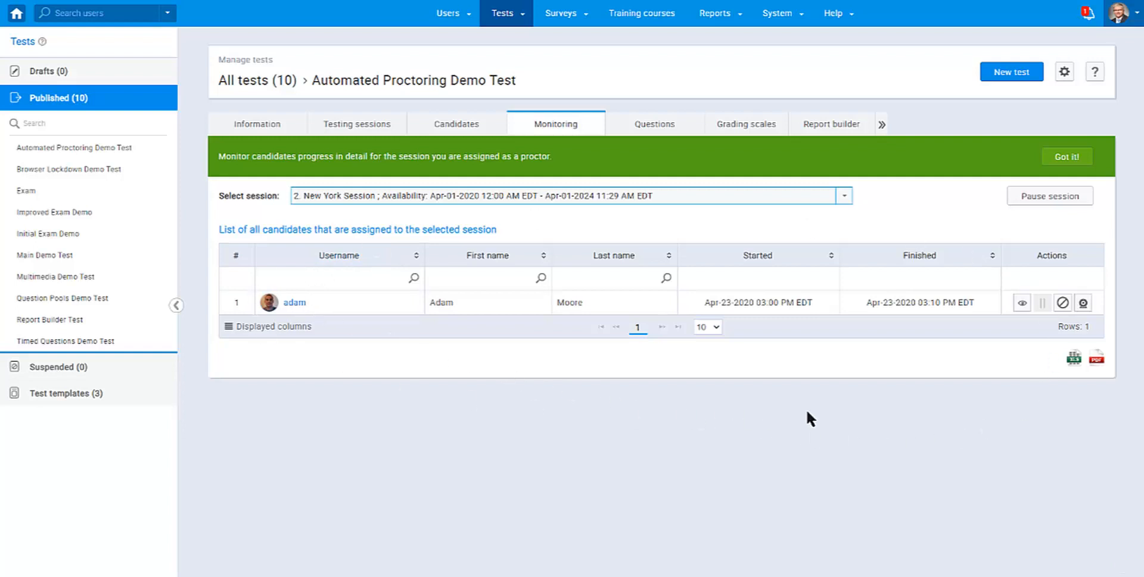
- Open the candidate's proctoring recording, pause it just after 21:04, and check the shared screen against the camera view
{"action": "left_click", "coordinate": [1082, 308]}
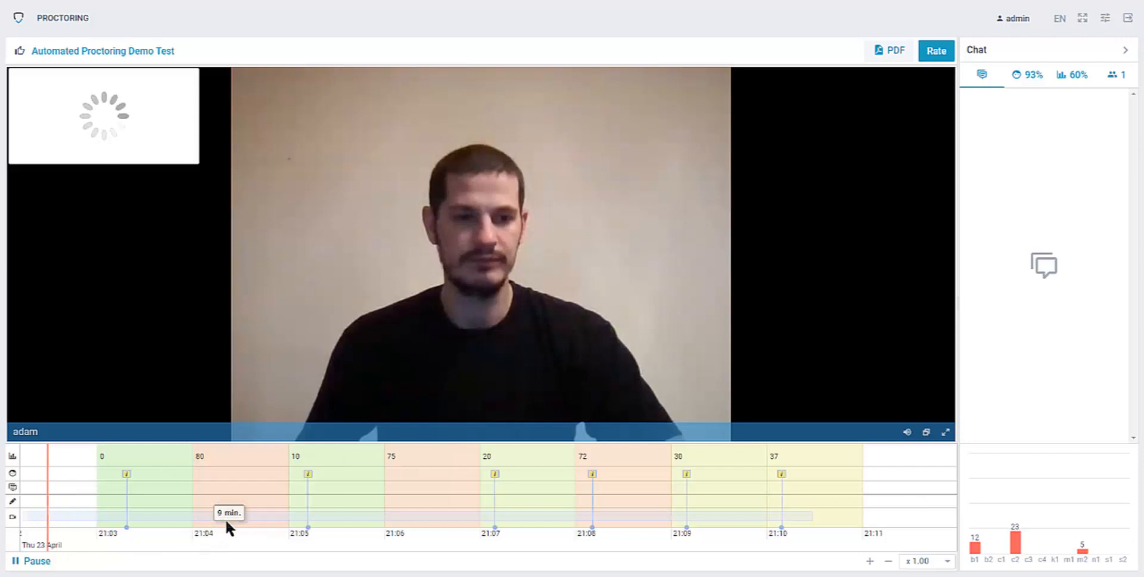
{"action": "left_click", "coordinate": [205, 539]}
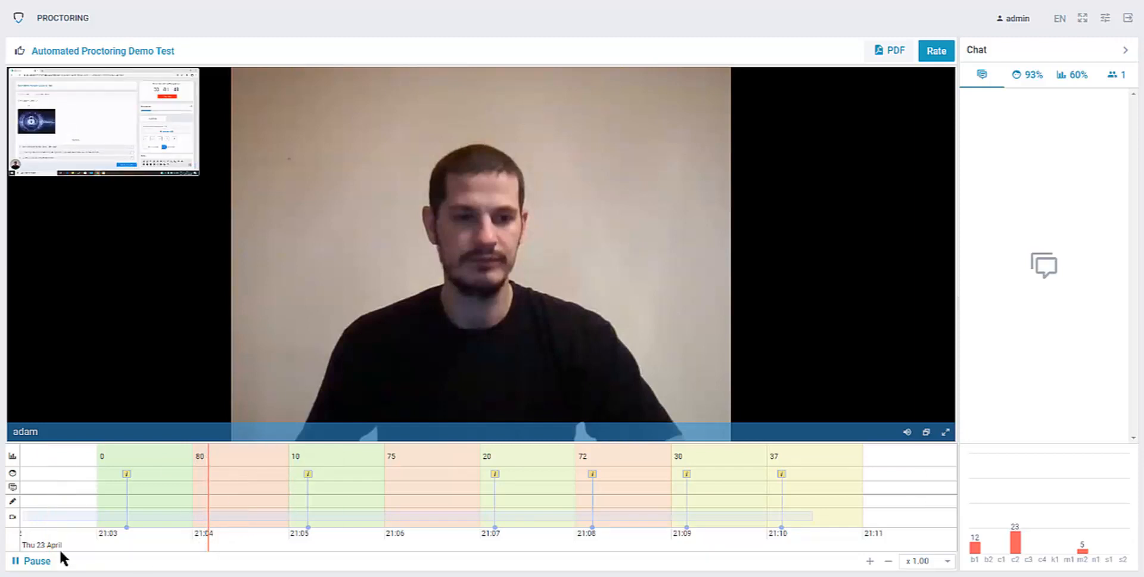
{"action": "left_click", "coordinate": [30, 560]}
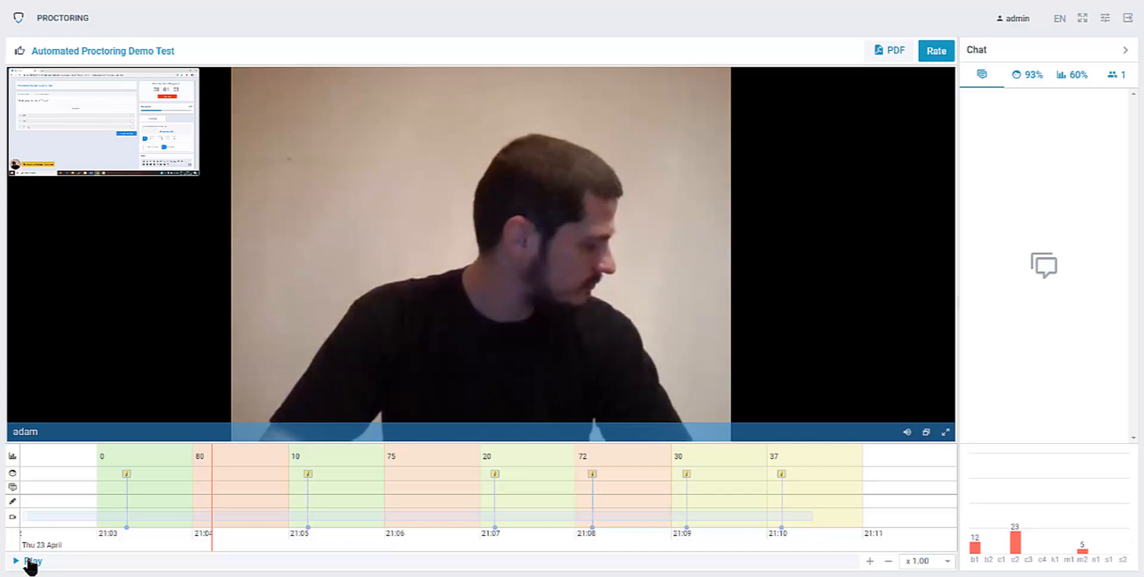
{"action": "left_click", "coordinate": [81, 112]}
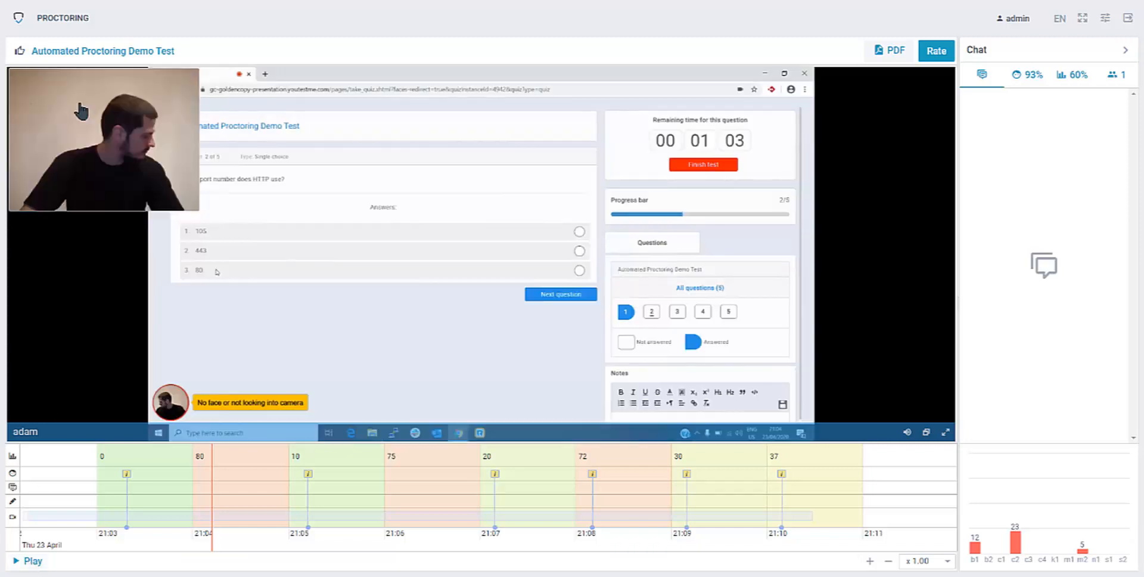
{"action": "left_click", "coordinate": [123, 144]}
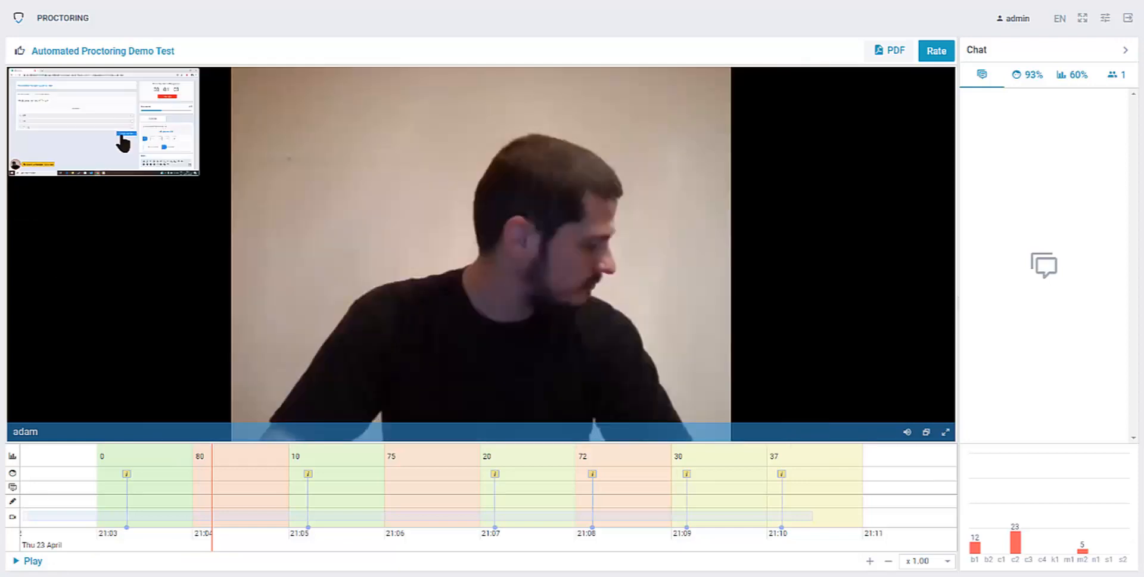
- Play the recording briefly from about 21:05, pause it, and compare the candidate's shared screen with the camera view
{"action": "left_click", "coordinate": [304, 542]}
{"action": "left_click", "coordinate": [33, 561]}
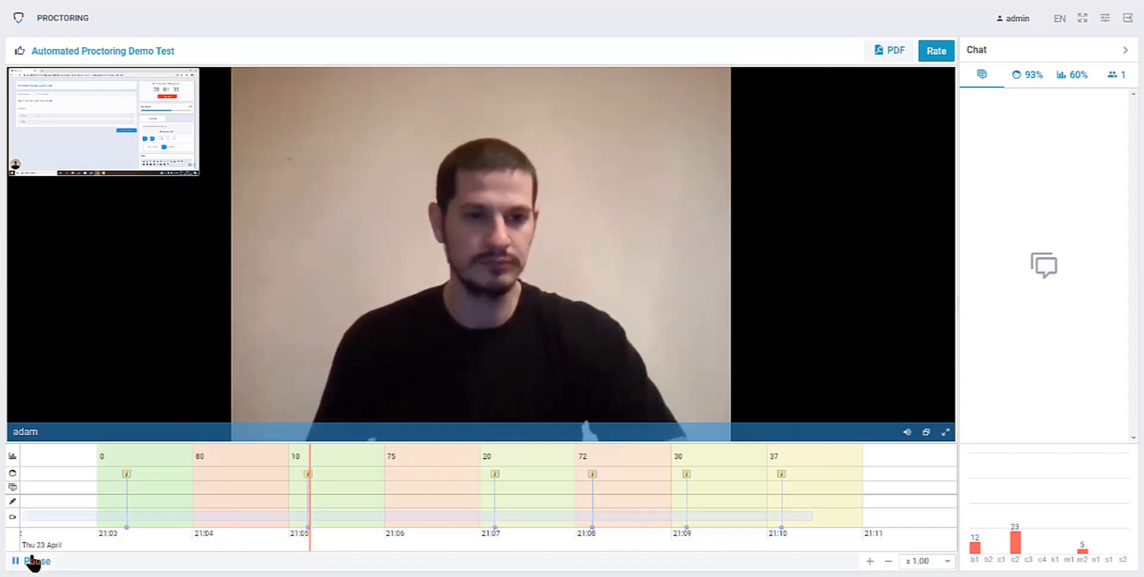
{"action": "left_click", "coordinate": [33, 560]}
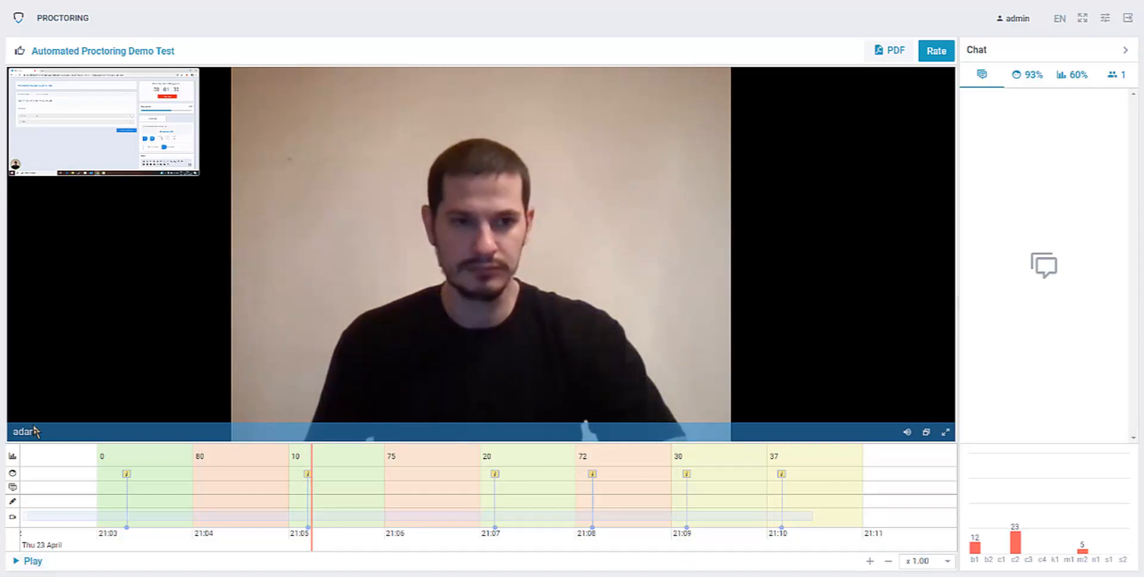
{"action": "left_click", "coordinate": [110, 144]}
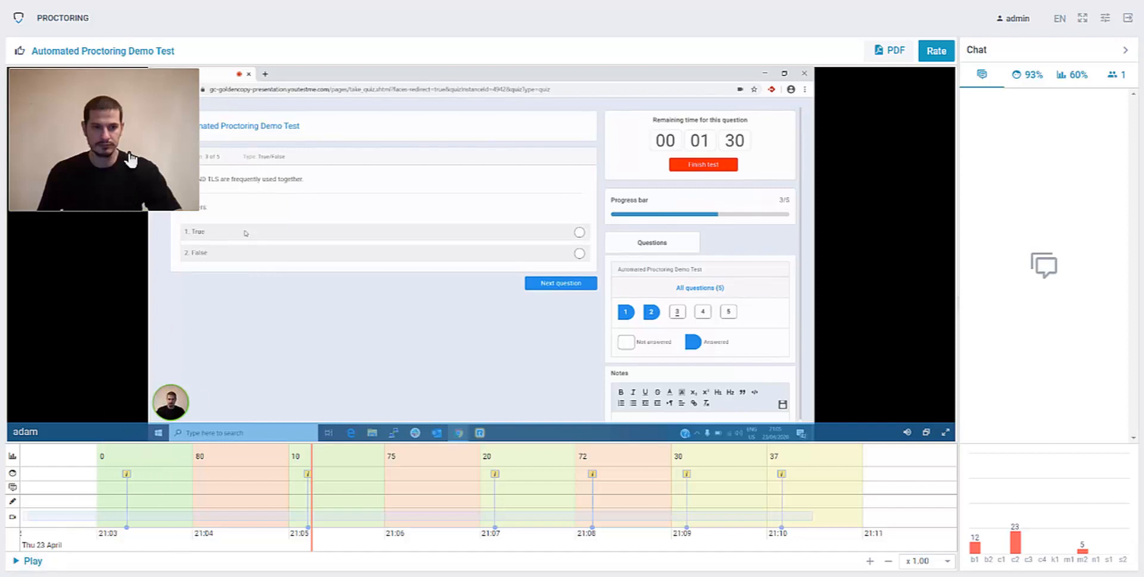
{"action": "left_click", "coordinate": [128, 203]}
- Review the high-violation segment of the recording just after 21:06, pausing it after a few seconds
{"action": "left_click", "coordinate": [400, 544]}
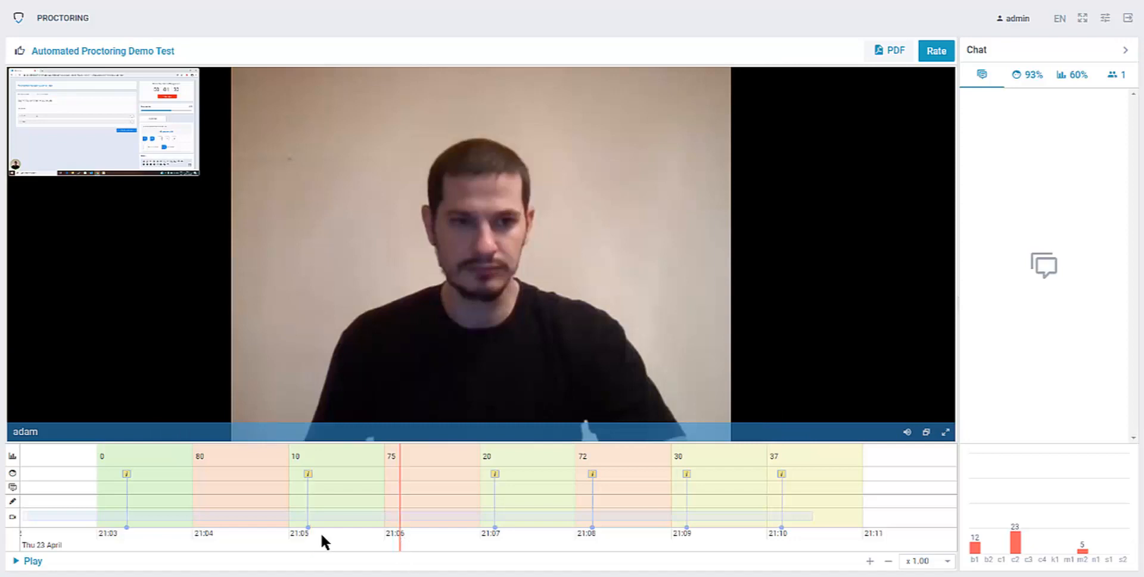
{"action": "left_click", "coordinate": [33, 561]}
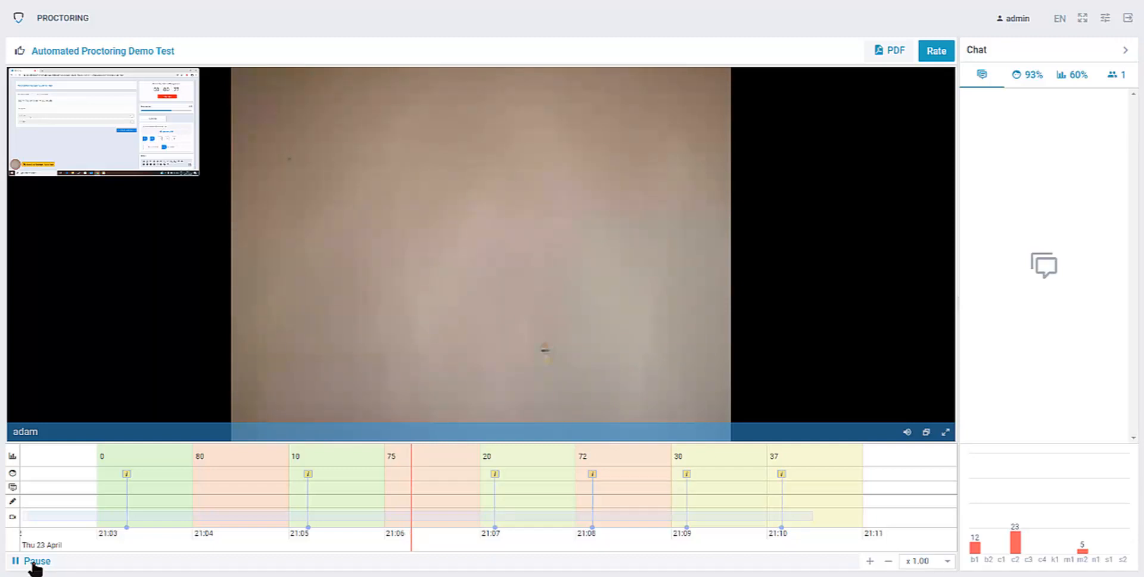
{"action": "left_click", "coordinate": [35, 564]}
- Review the recording from about 21:08, pausing it to inspect the candidate's shared screen
{"action": "left_click", "coordinate": [591, 545]}
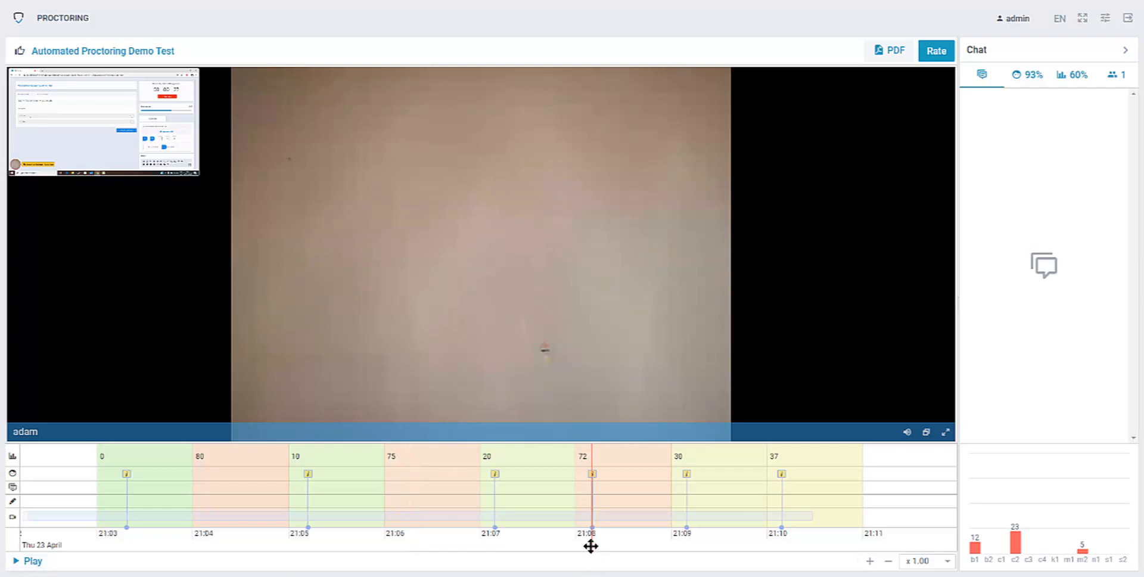
{"action": "left_click", "coordinate": [32, 565]}
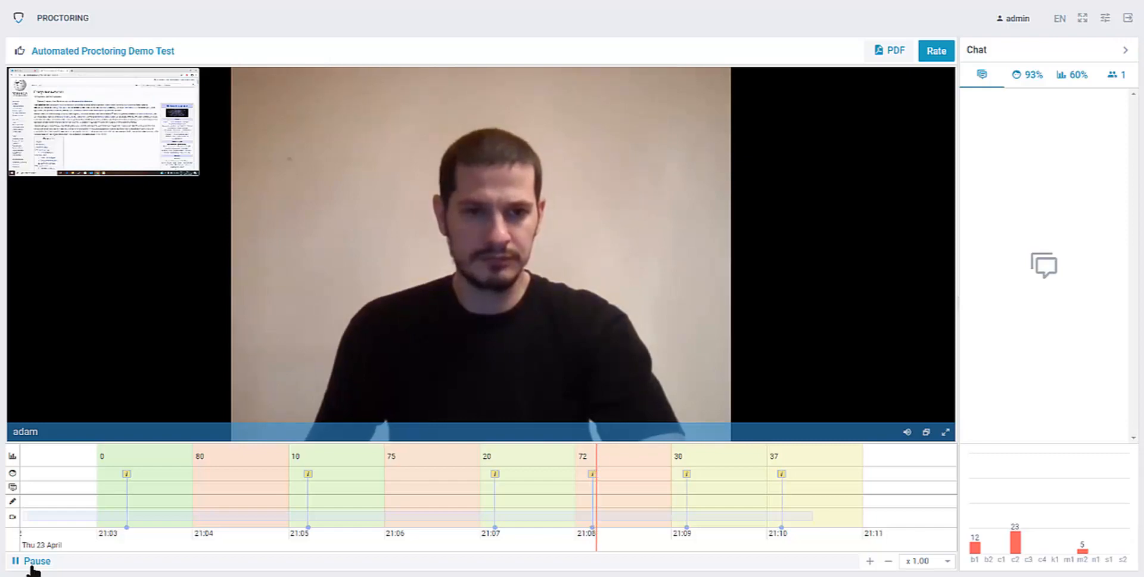
{"action": "left_click", "coordinate": [32, 565]}
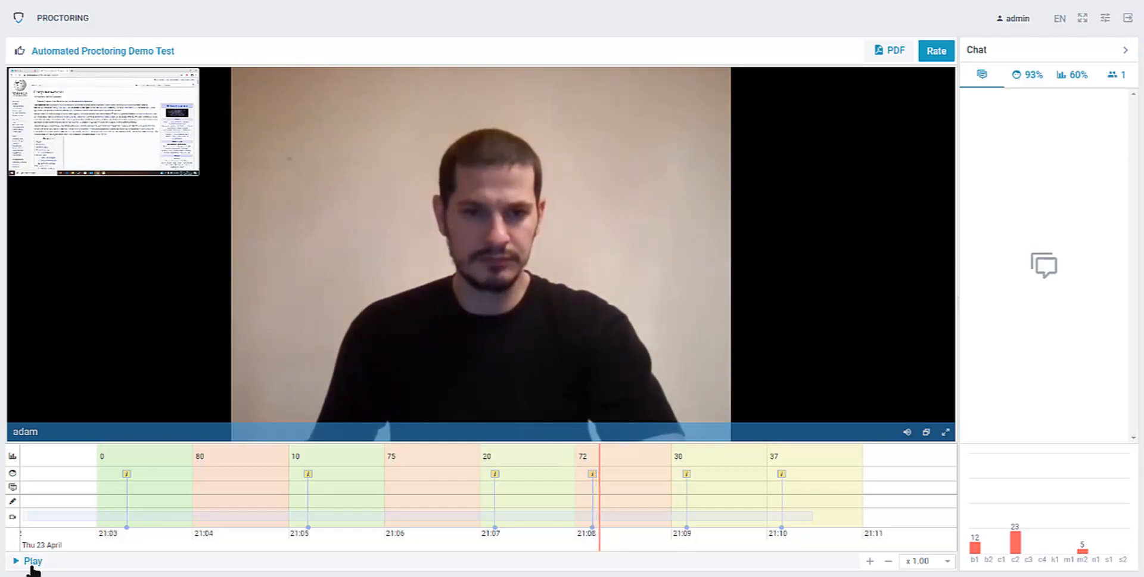
{"action": "left_click", "coordinate": [141, 108]}
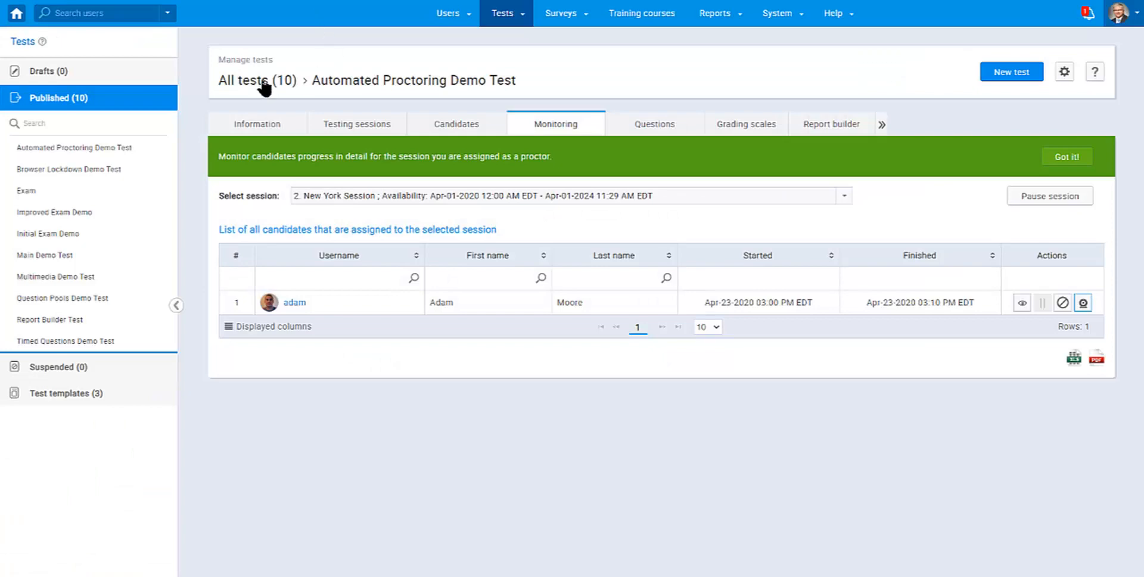
- Return to the list of all tests and open the Report Builder Test's candidates
{"action": "left_click", "coordinate": [262, 89]}
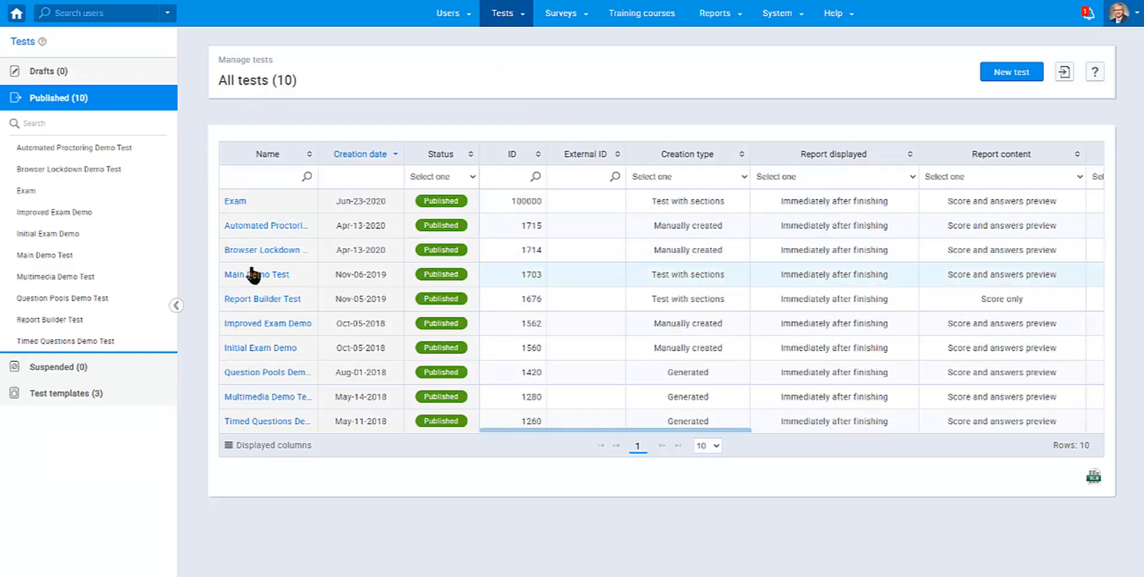
{"action": "left_click", "coordinate": [262, 299]}
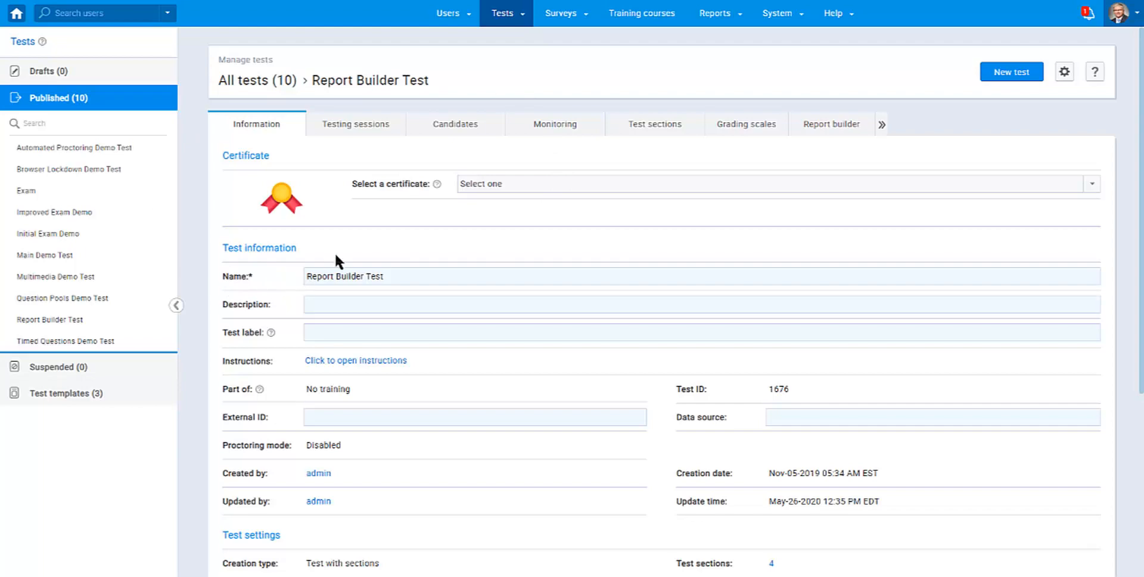
{"action": "left_click", "coordinate": [455, 123]}
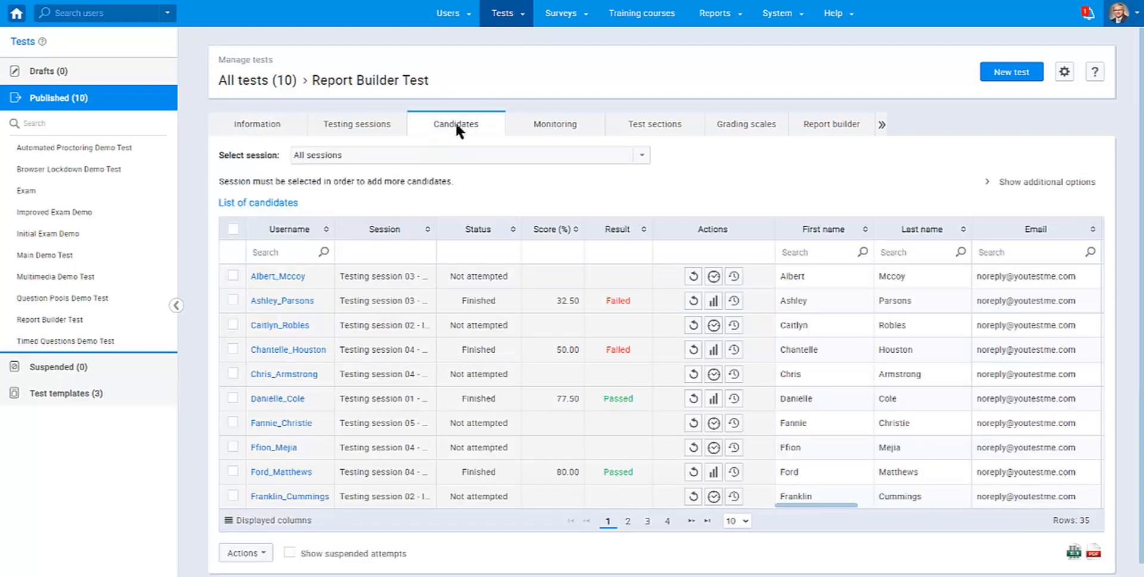
- Collapse the test list, bring the points and location columns into view, and sort candidates by Score (%) in descending order
{"action": "left_click", "coordinate": [177, 306]}
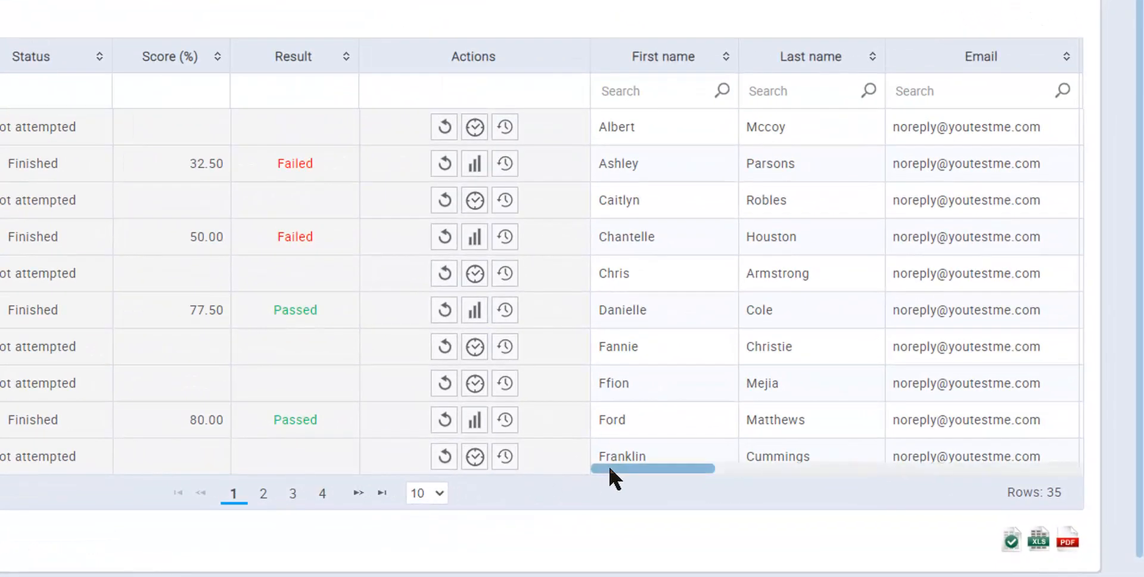
{"action": "left_click_drag", "start_coordinate": [609, 469], "coordinate": [920, 473]}
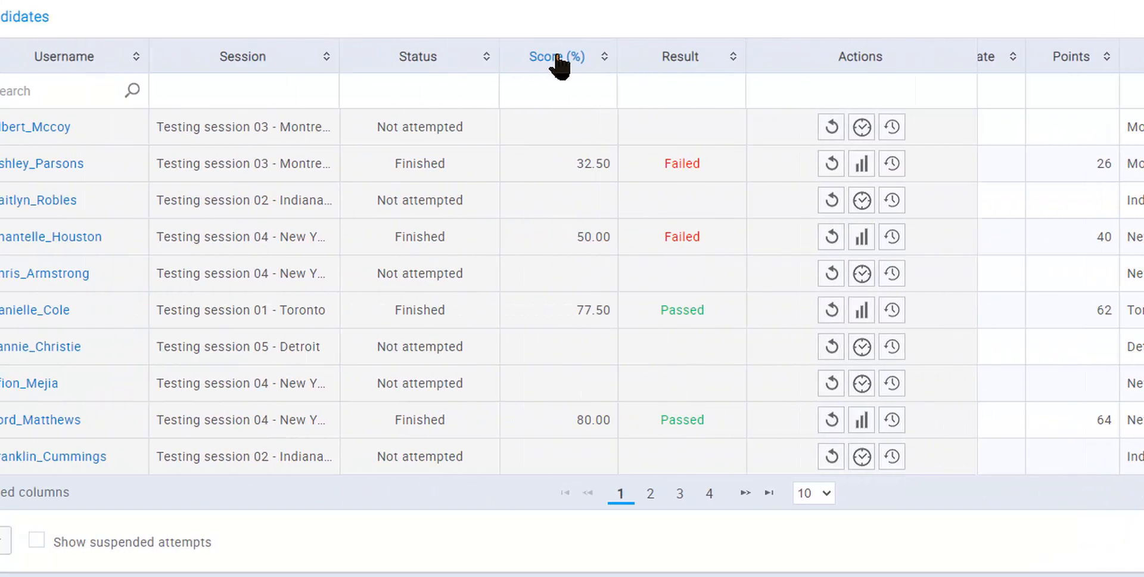
{"action": "left_click", "coordinate": [668, 71]}
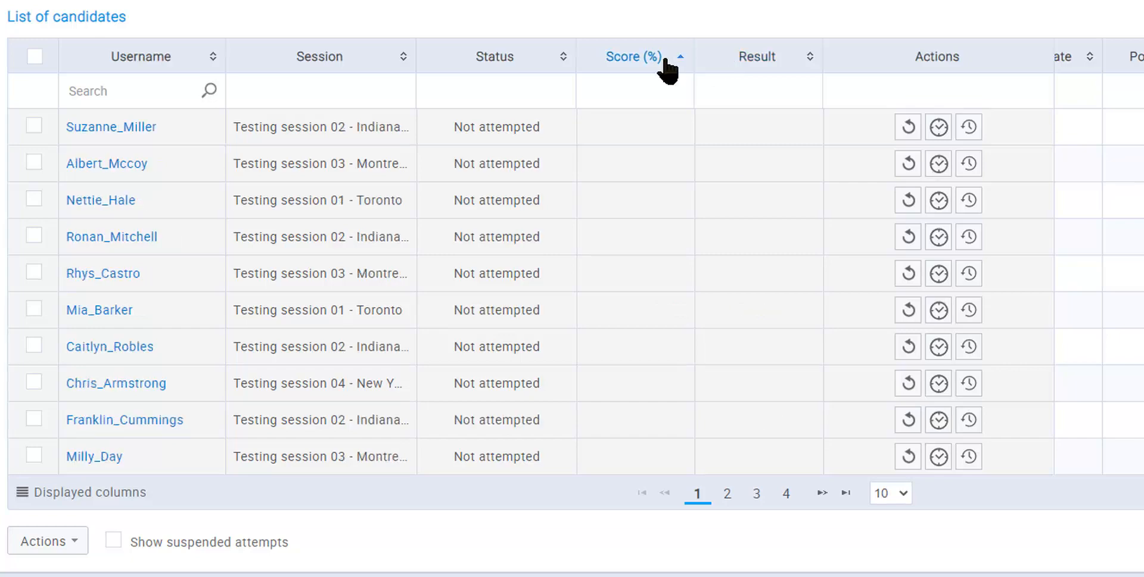
{"action": "left_click", "coordinate": [668, 70]}
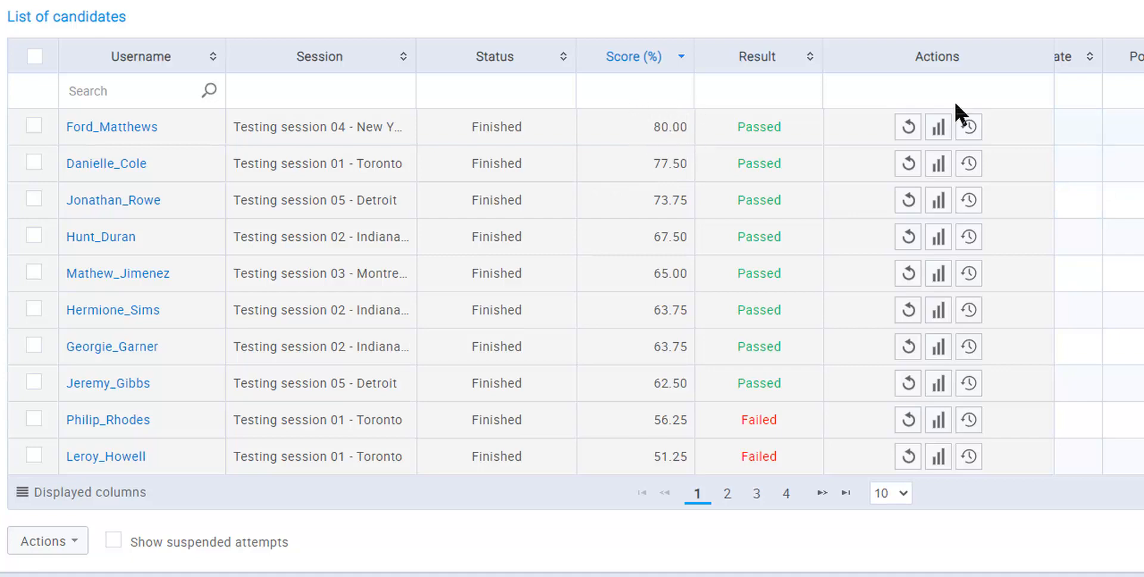
- Hide the Testing location, Enabled from, Enabled to, Started and Finished columns in the candidate list
{"action": "left_click", "coordinate": [57, 498]}
{"action": "scroll", "coordinate": [71, 384], "scroll_direction": "down", "scroll_amount": 1}
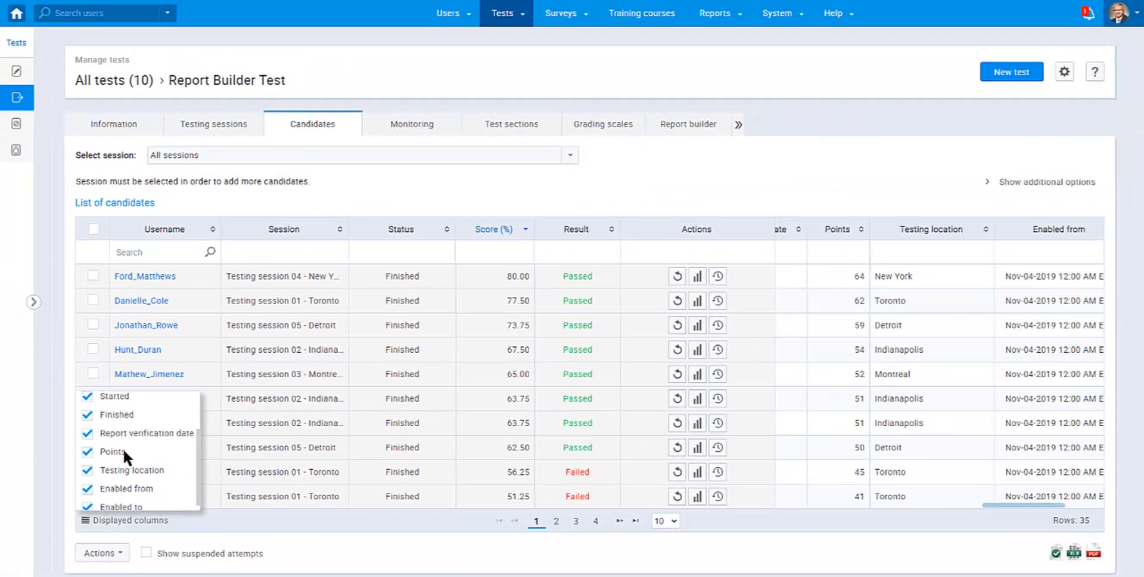
{"action": "scroll", "coordinate": [103, 426], "scroll_direction": "down", "scroll_amount": 1}
{"action": "left_click", "coordinate": [87, 463]}
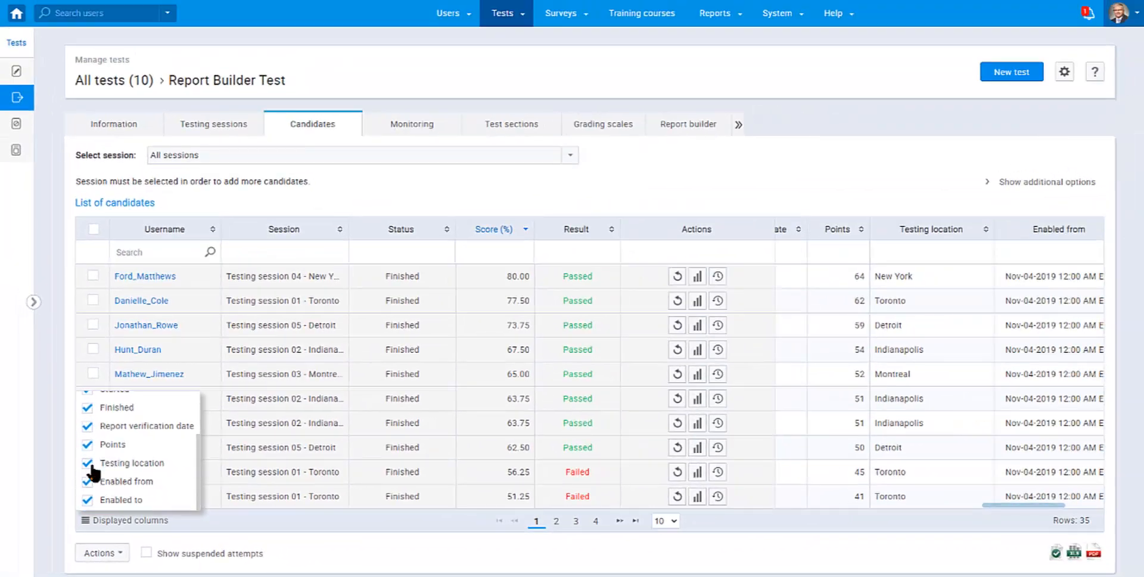
{"action": "left_click", "coordinate": [87, 481]}
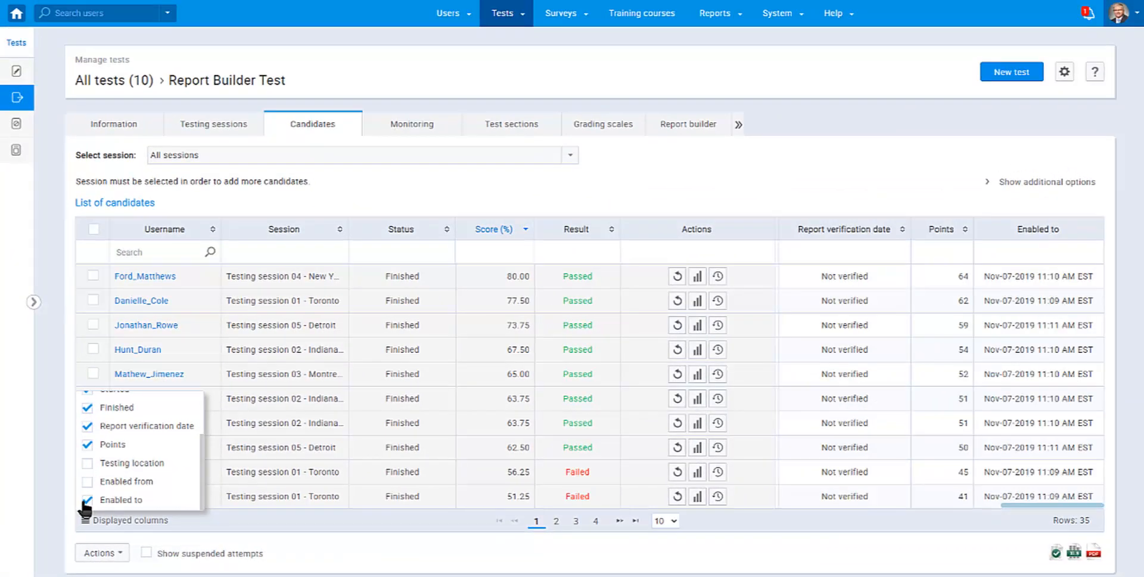
{"action": "left_click", "coordinate": [87, 501]}
{"action": "scroll", "coordinate": [98, 468], "scroll_direction": "up", "scroll_amount": 3}
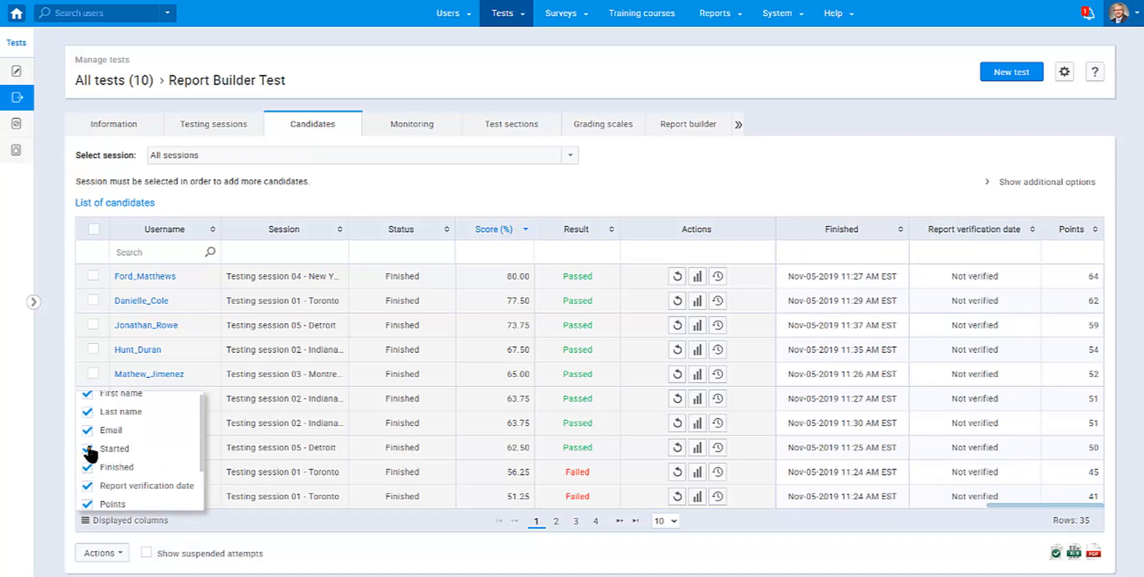
{"action": "left_click", "coordinate": [89, 448]}
{"action": "left_click", "coordinate": [87, 468]}
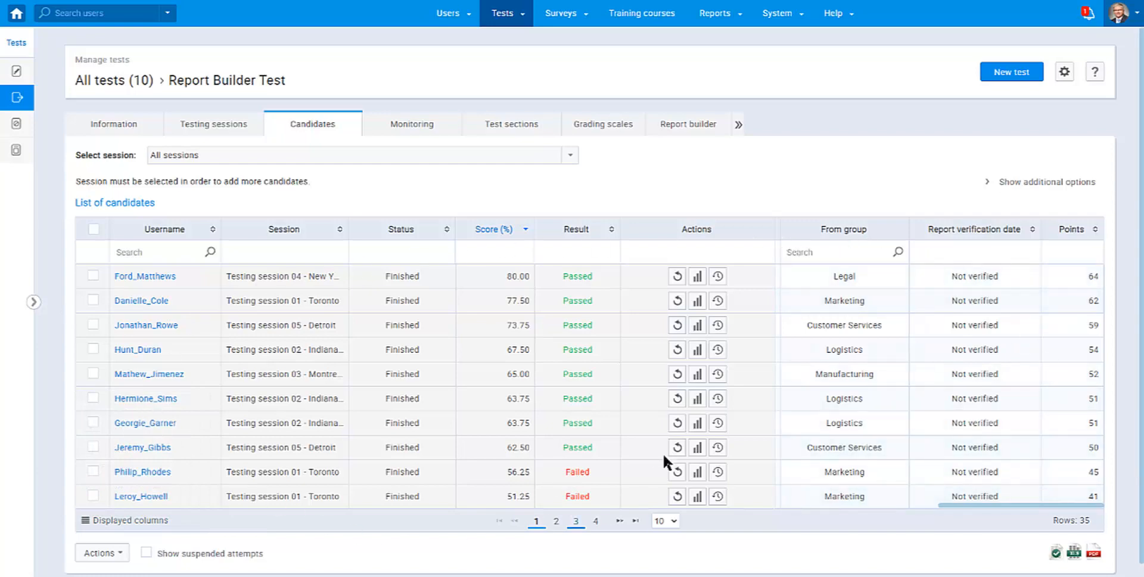
- Open the highest-scoring candidate's personal report and view the first question of Section 3
{"action": "left_click", "coordinate": [697, 277]}
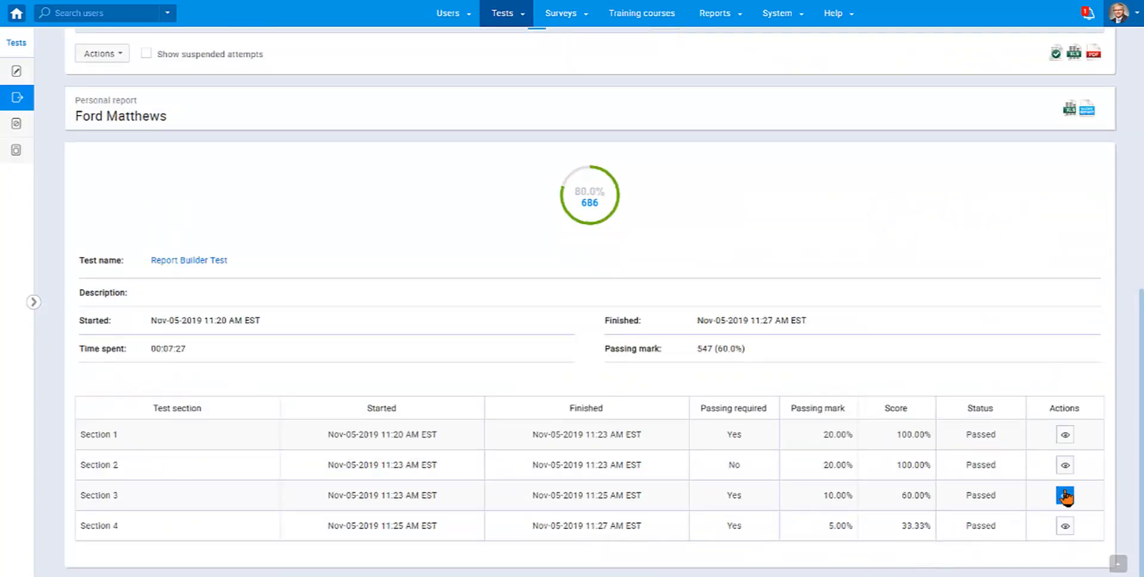
{"action": "left_click", "coordinate": [1065, 495]}
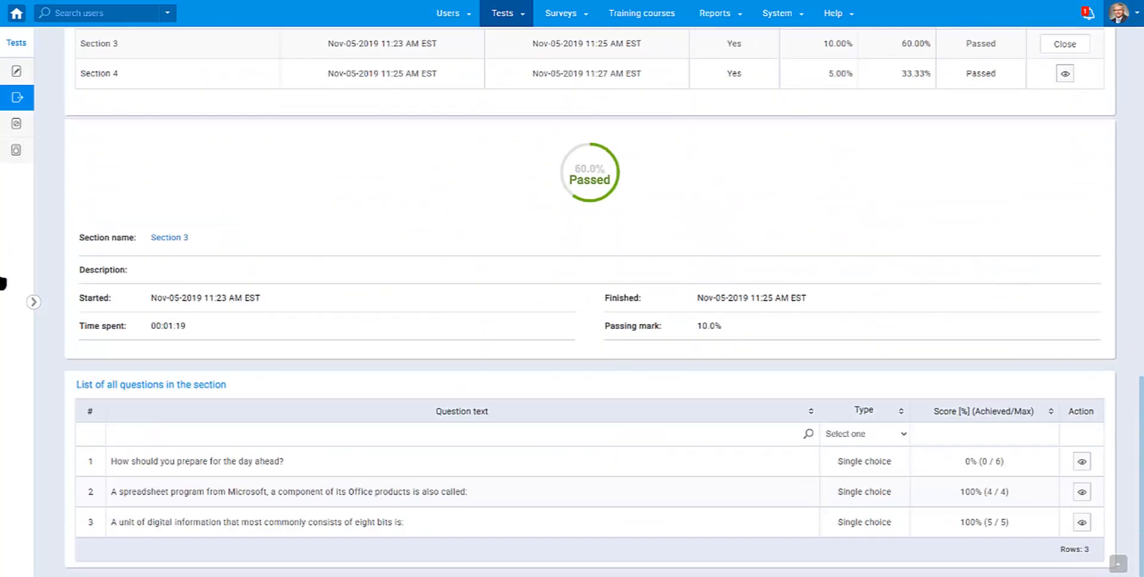
{"action": "left_click", "coordinate": [1081, 462]}
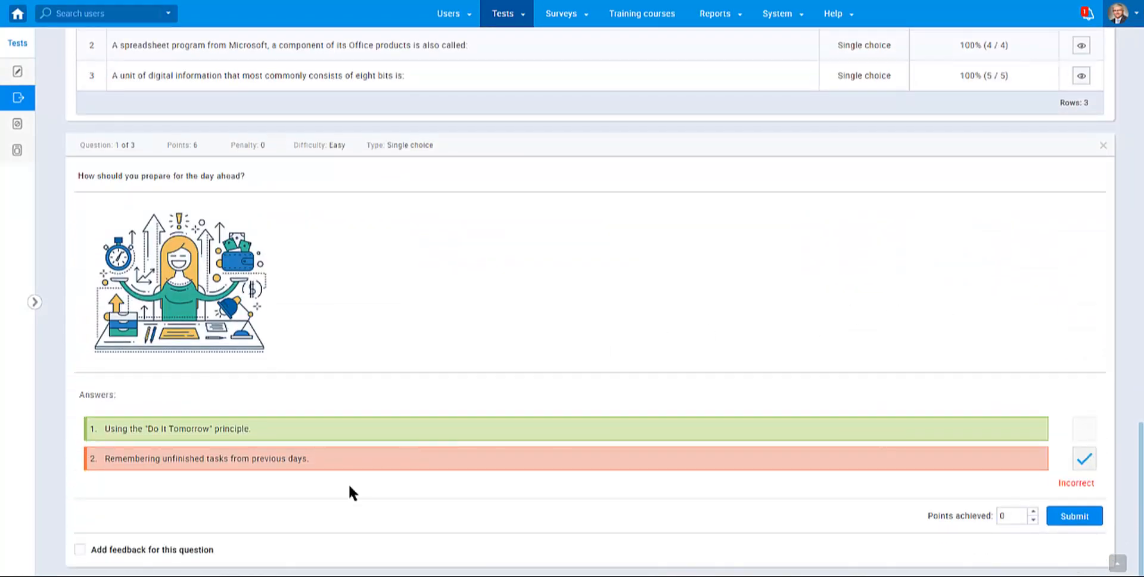
- Set the points achieved for the question about preparing for the day ahead to 3
{"action": "double_click", "coordinate": [1007, 516]}
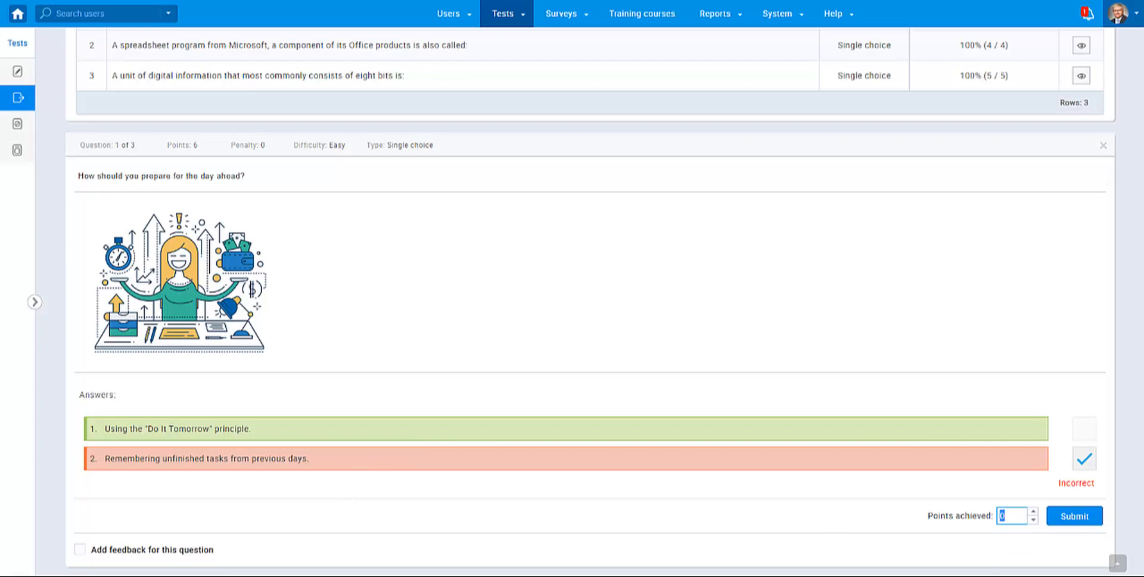
{"action": "type", "text": "3"}
{"action": "left_click", "coordinate": [814, 518]}
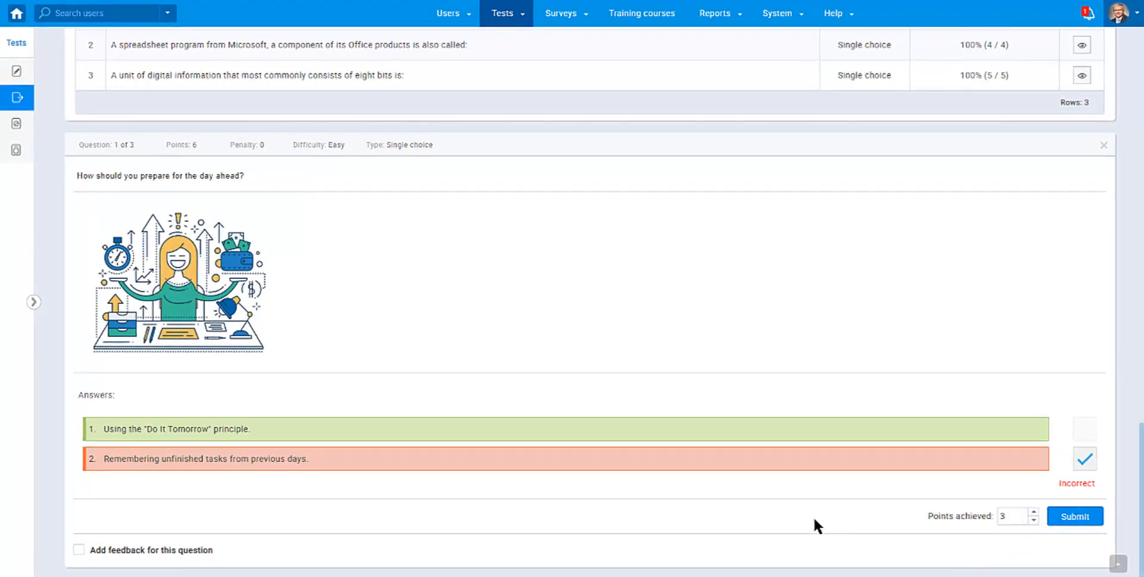
- Add the feedback "Partially correct." to the question, submit the regrade, and check the updated section and test scores
{"action": "left_click", "coordinate": [141, 549]}
{"action": "scroll", "coordinate": [155, 524], "scroll_direction": "down", "scroll_amount": 1}
{"action": "left_click", "coordinate": [174, 553]}
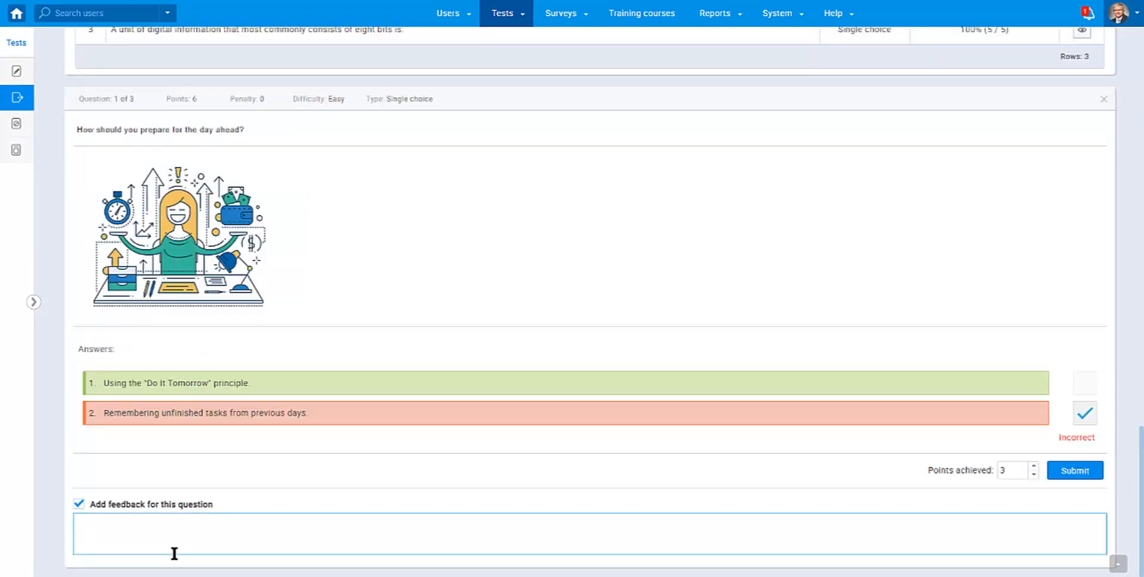
{"action": "type", "text": "Partially correct."}
{"action": "left_click", "coordinate": [1084, 470]}
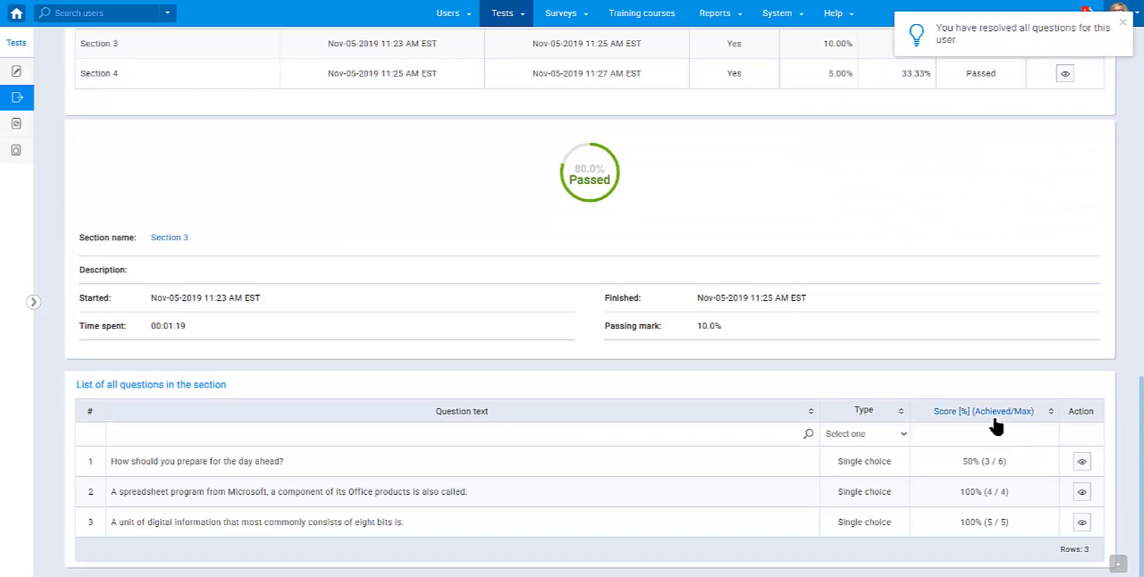
{"action": "scroll", "coordinate": [989, 393], "scroll_direction": "up", "scroll_amount": 4}
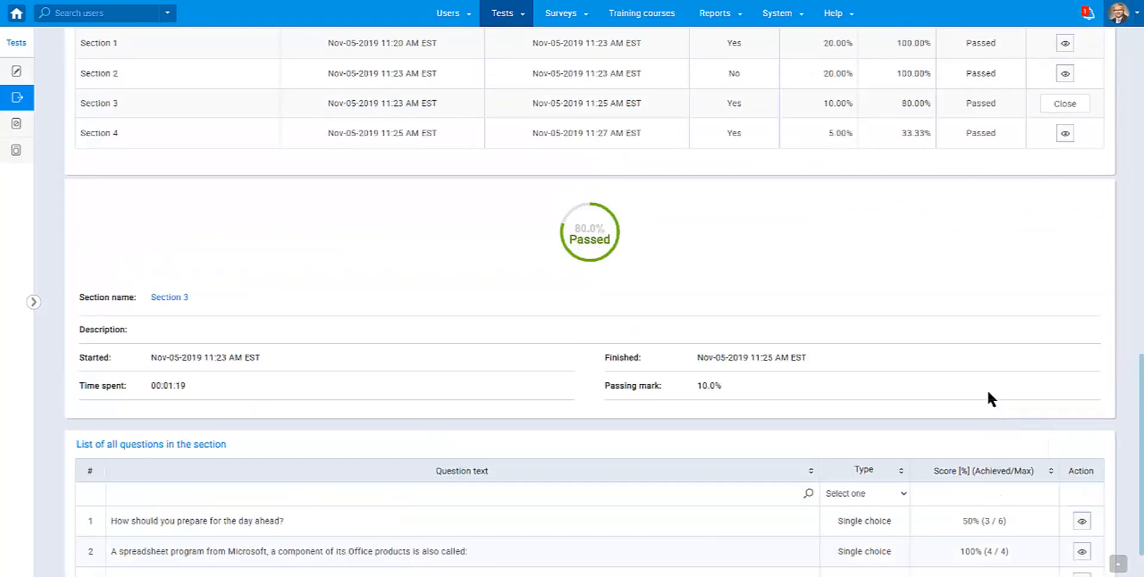
{"action": "scroll", "coordinate": [986, 399], "scroll_direction": "up", "scroll_amount": 5}
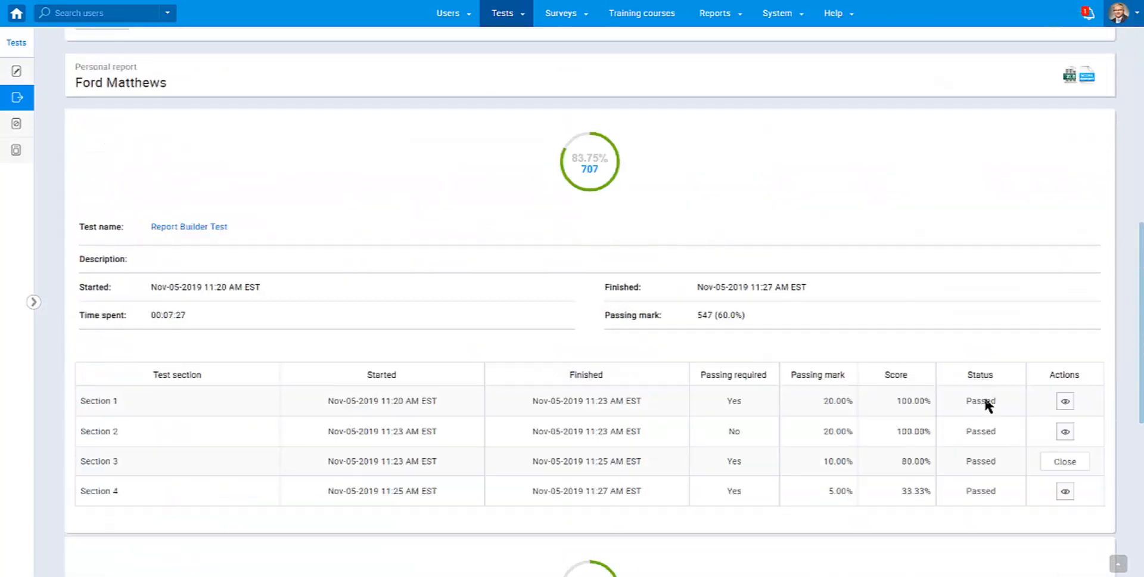
- Verify the report of the highest-scoring candidate in the candidate list, and clear that candidate's selection
{"action": "scroll", "coordinate": [985, 395], "scroll_direction": "up", "scroll_amount": 7}
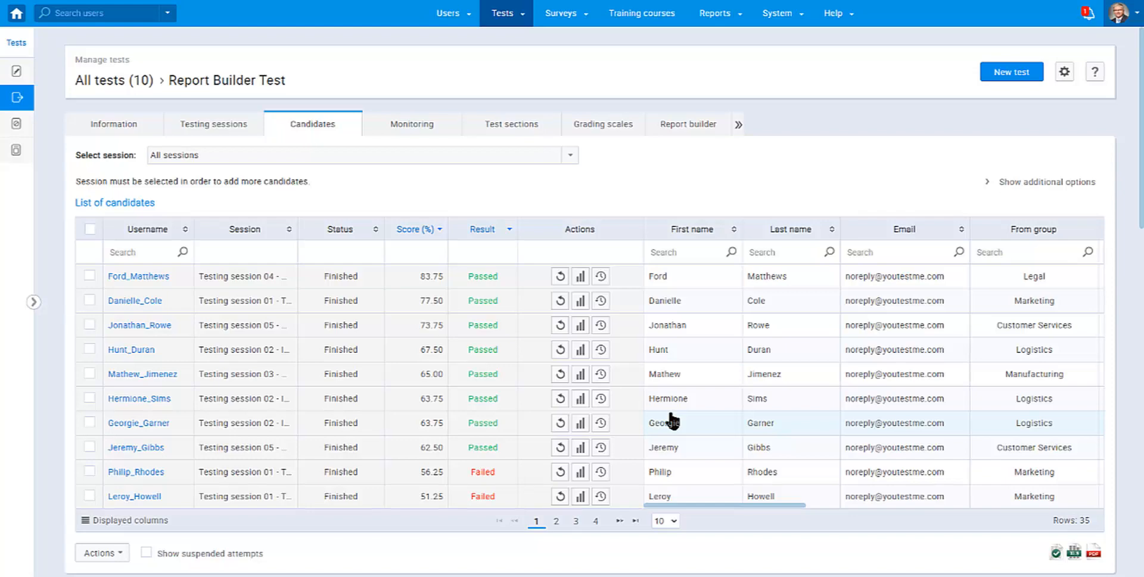
{"action": "left_click", "coordinate": [90, 277]}
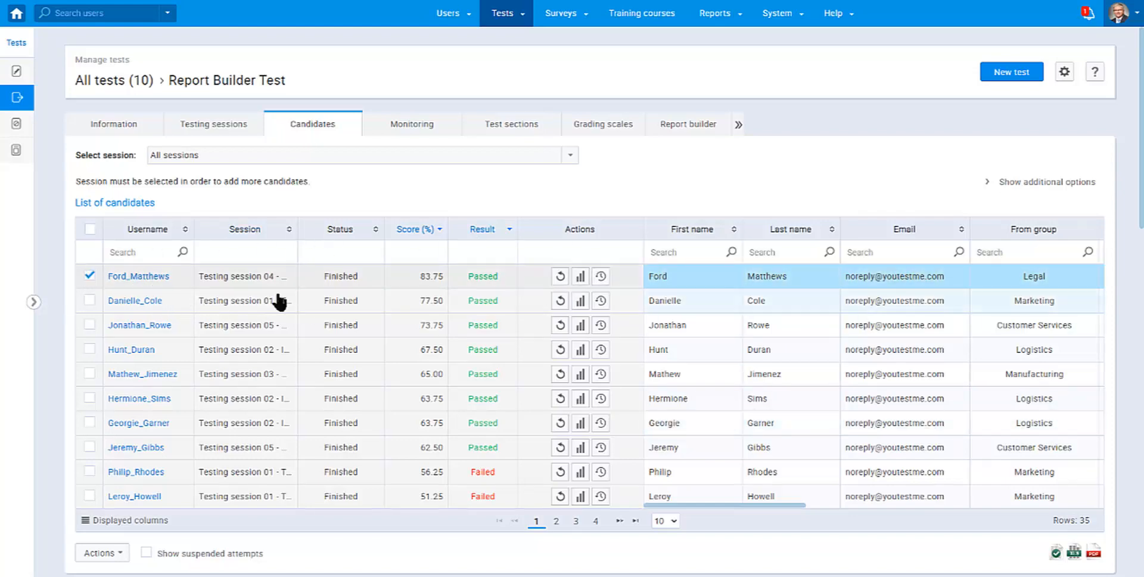
{"action": "left_click", "coordinate": [119, 555]}
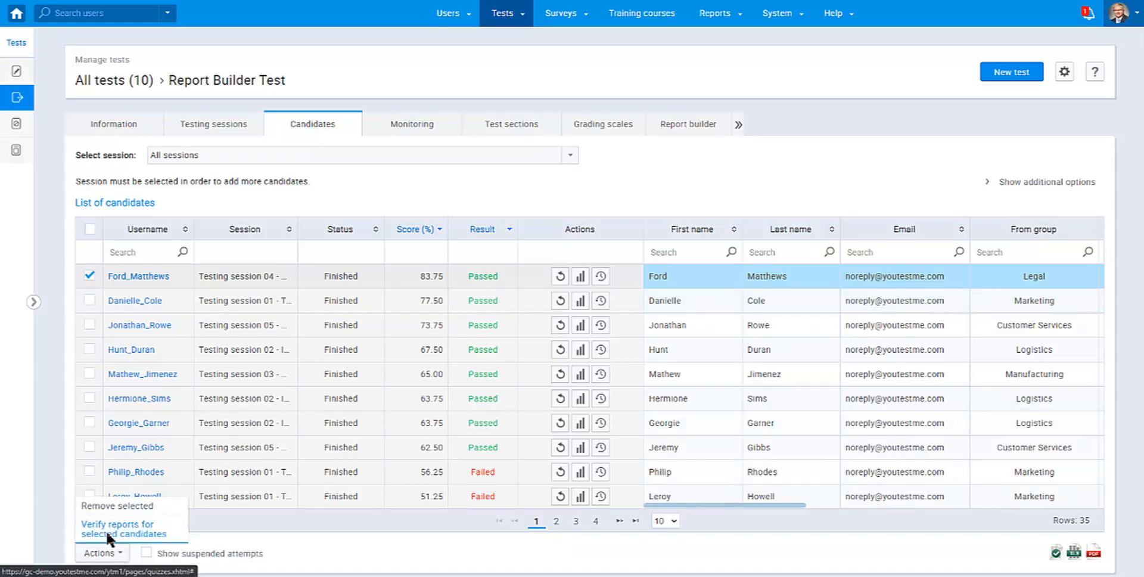
{"action": "left_click", "coordinate": [107, 532]}
{"action": "left_click", "coordinate": [548, 322]}
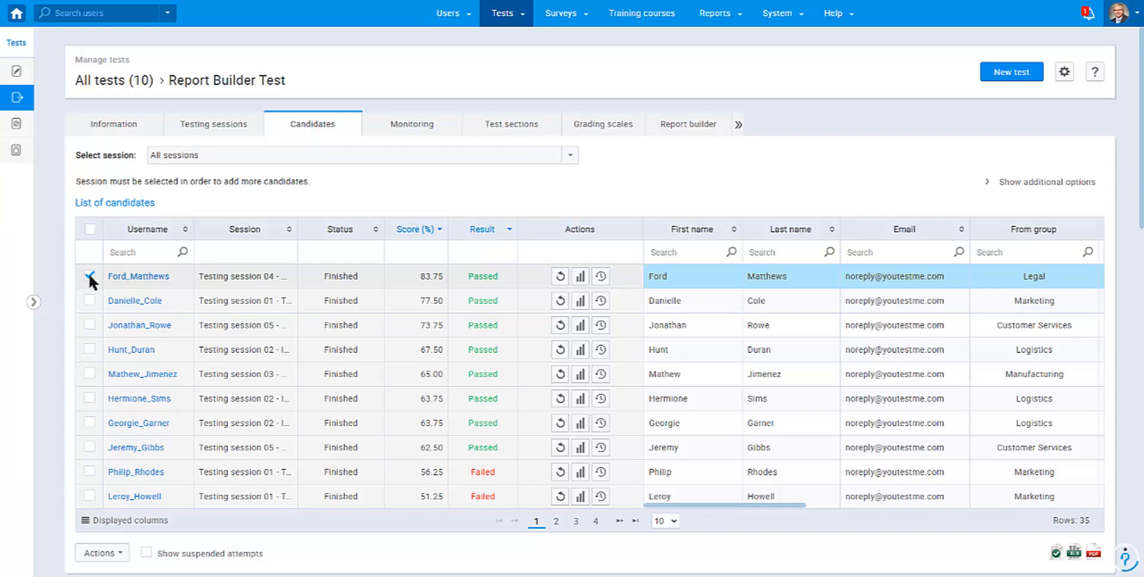
{"action": "left_click", "coordinate": [89, 276]}
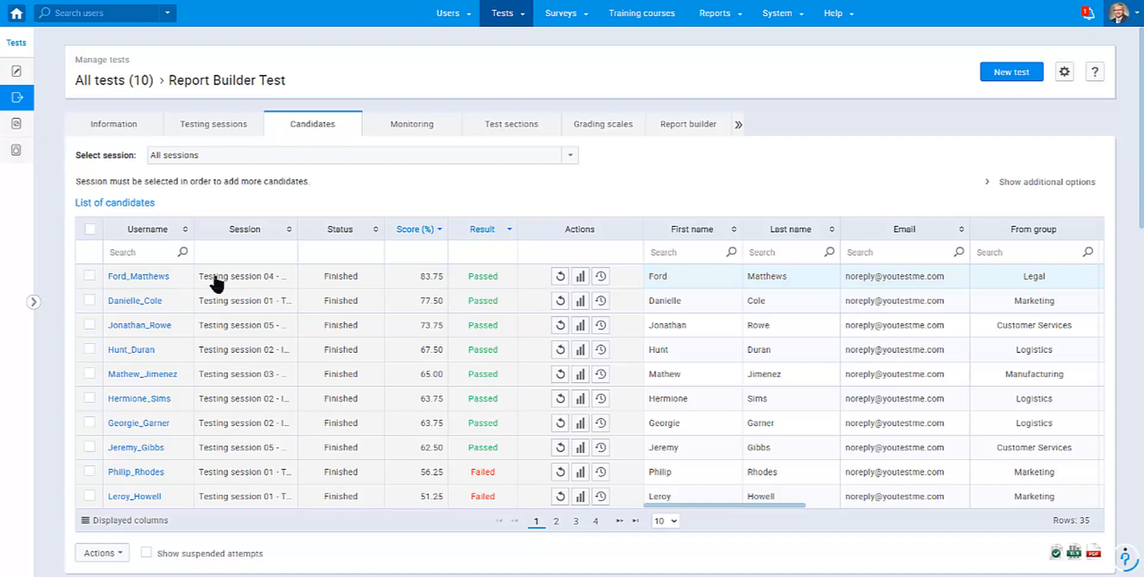
- Open the Summary report of the Report Builder Test and examine the average score, median and standard deviation
{"action": "left_click", "coordinate": [735, 132]}
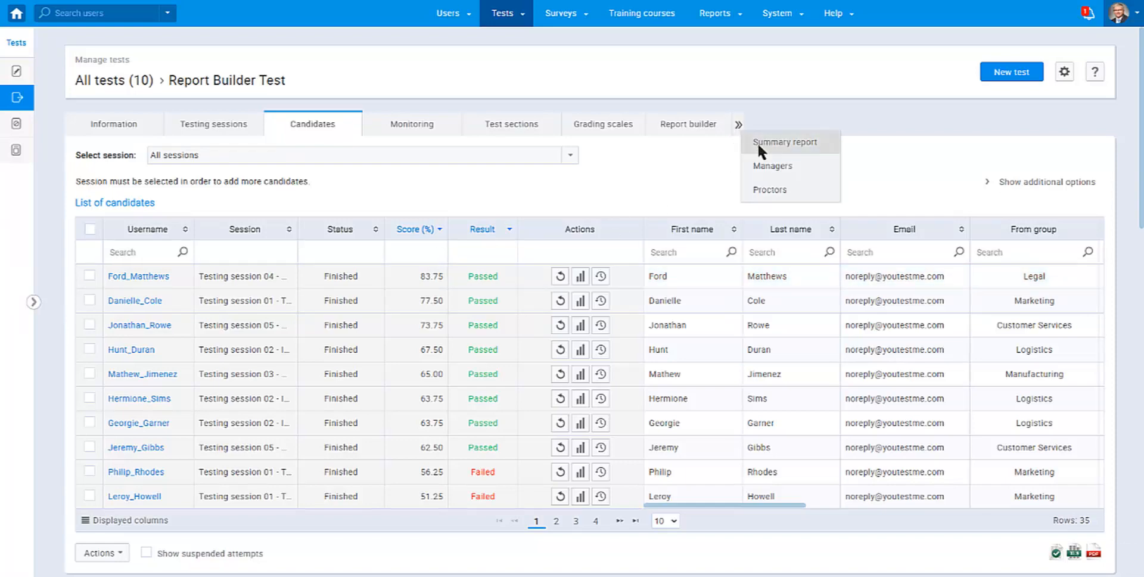
{"action": "left_click", "coordinate": [757, 143]}
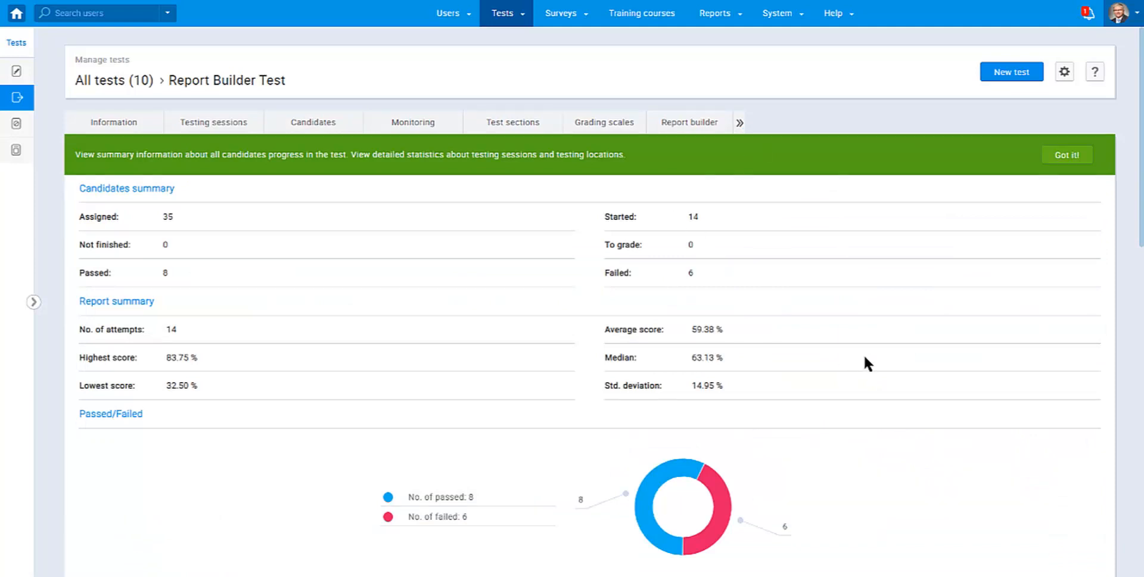
{"action": "scroll", "coordinate": [852, 345], "scroll_direction": "down", "scroll_amount": 1}
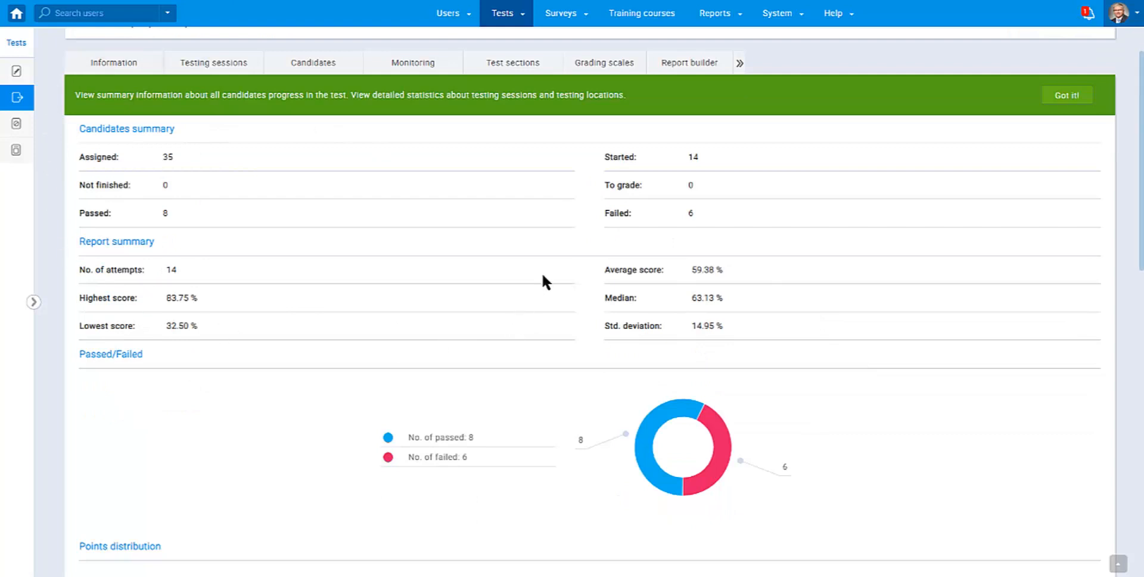
{"action": "left_click_drag", "start_coordinate": [605, 269], "coordinate": [660, 270]}
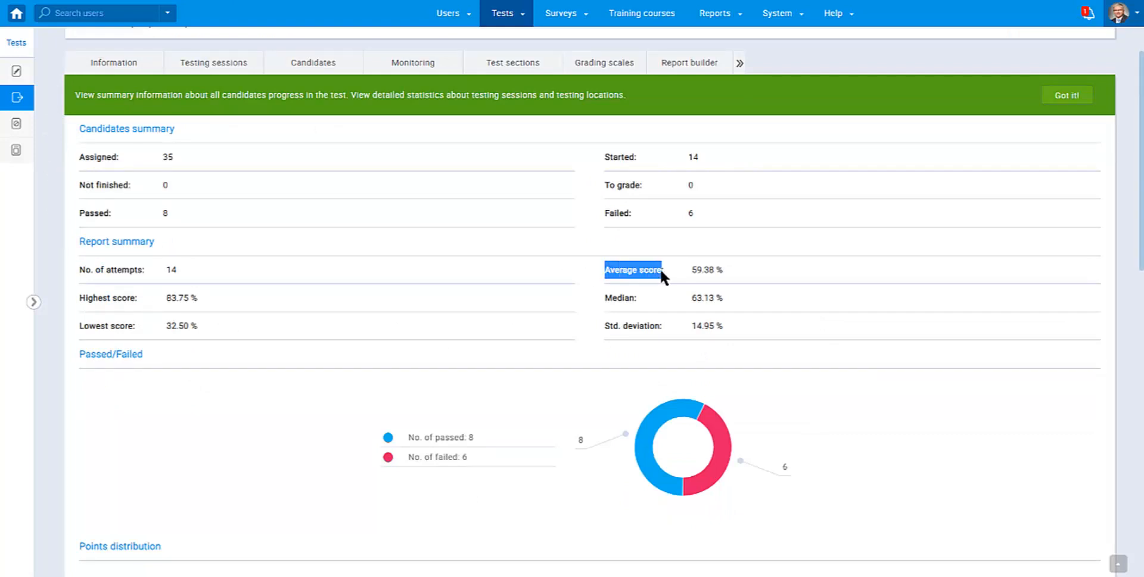
{"action": "left_click_drag", "start_coordinate": [603, 298], "coordinate": [647, 326]}
{"action": "left_click", "coordinate": [629, 311]}
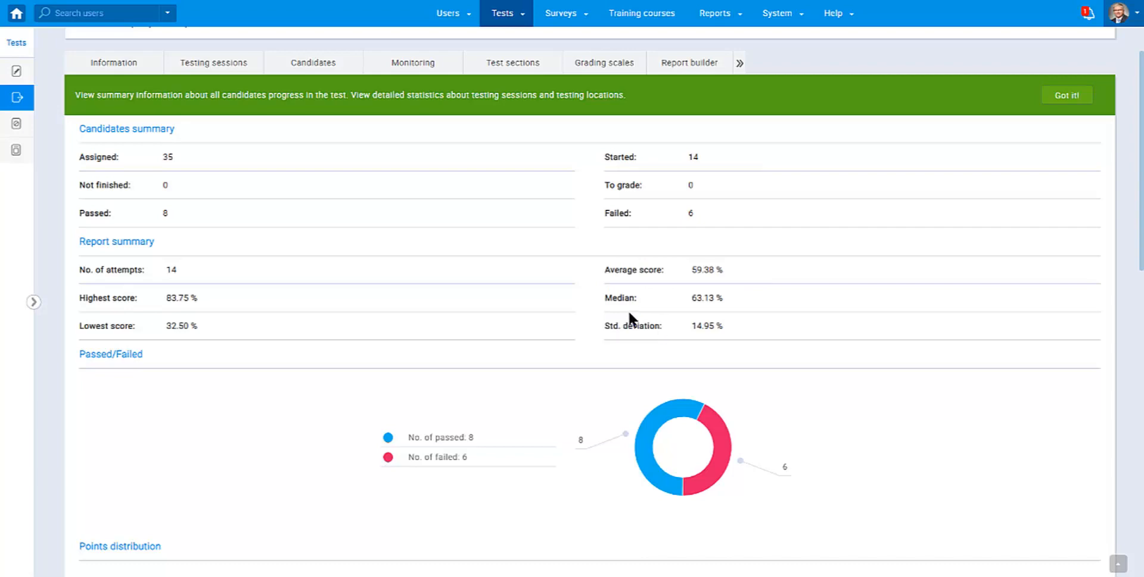
- Examine the charts and session statistics, and show the start-date filter of the testing location statistics with its From date and To date fields
{"action": "scroll", "coordinate": [627, 310], "scroll_direction": "down", "scroll_amount": 4}
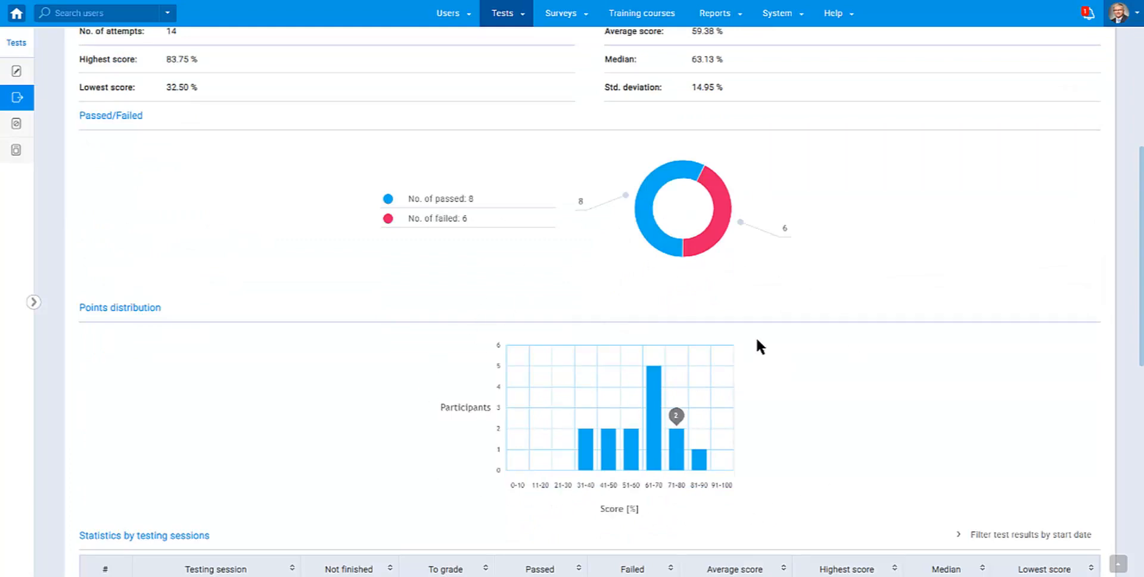
{"action": "scroll", "coordinate": [816, 288], "scroll_direction": "down", "scroll_amount": 3}
{"action": "scroll", "coordinate": [818, 291], "scroll_direction": "down", "scroll_amount": 3}
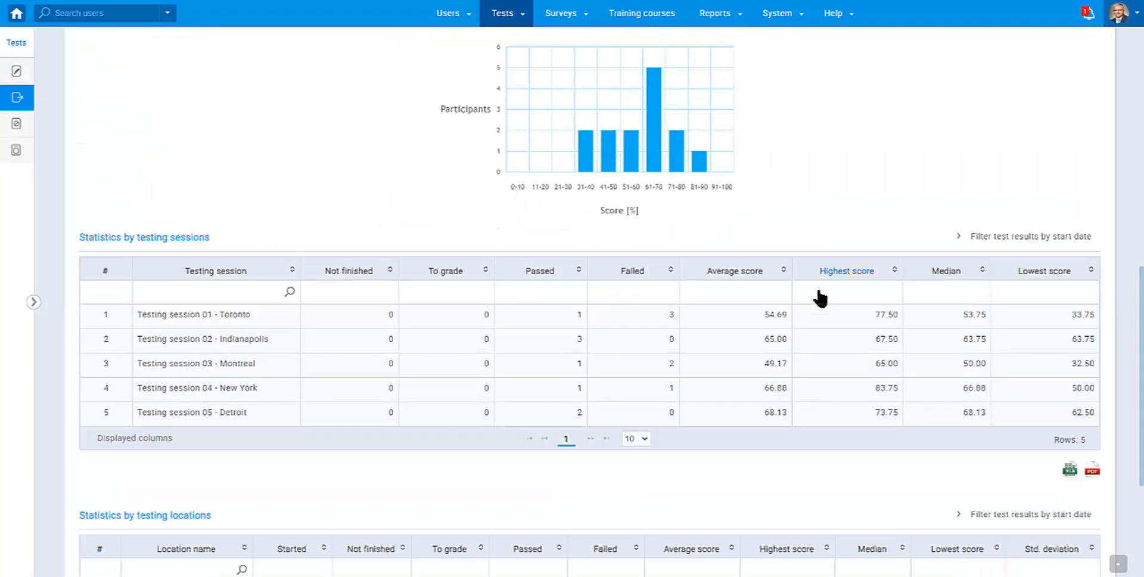
{"action": "scroll", "coordinate": [705, 272], "scroll_direction": "down", "scroll_amount": 3}
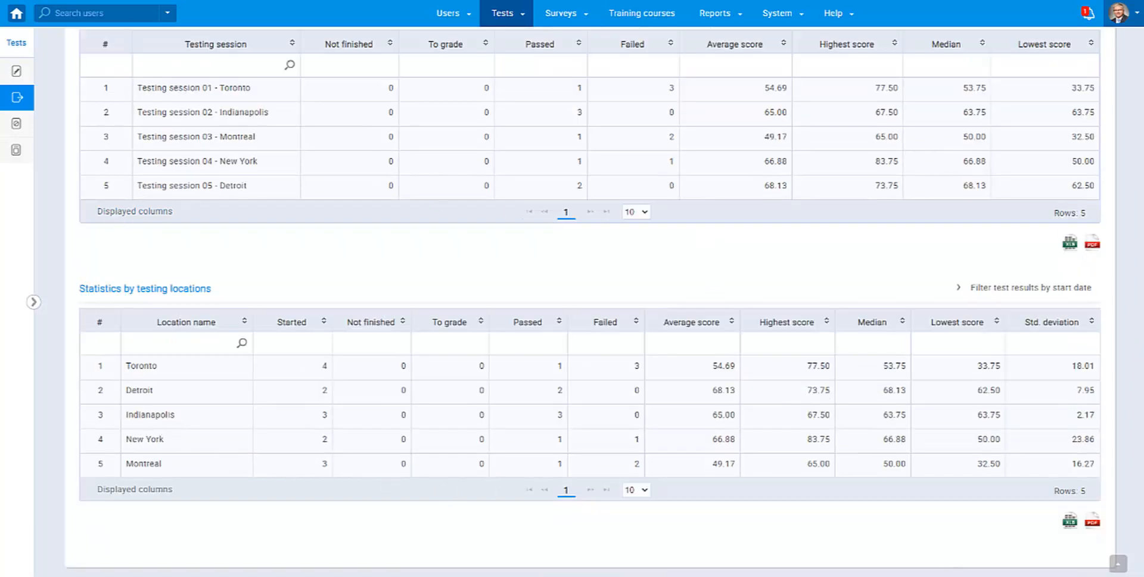
{"action": "left_click", "coordinate": [985, 293]}
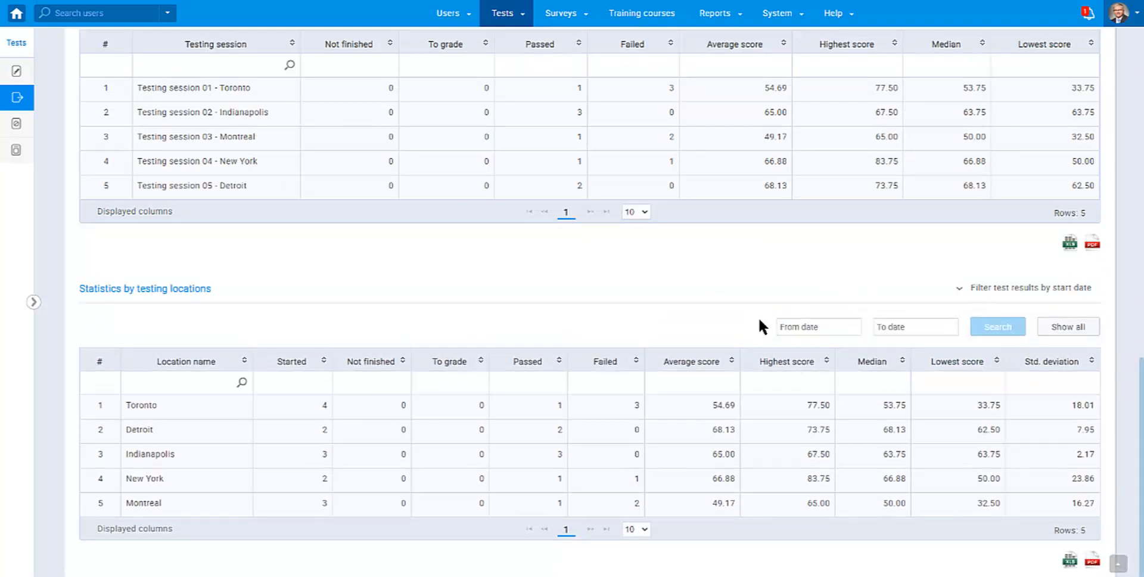
{"action": "left_click", "coordinate": [806, 328]}
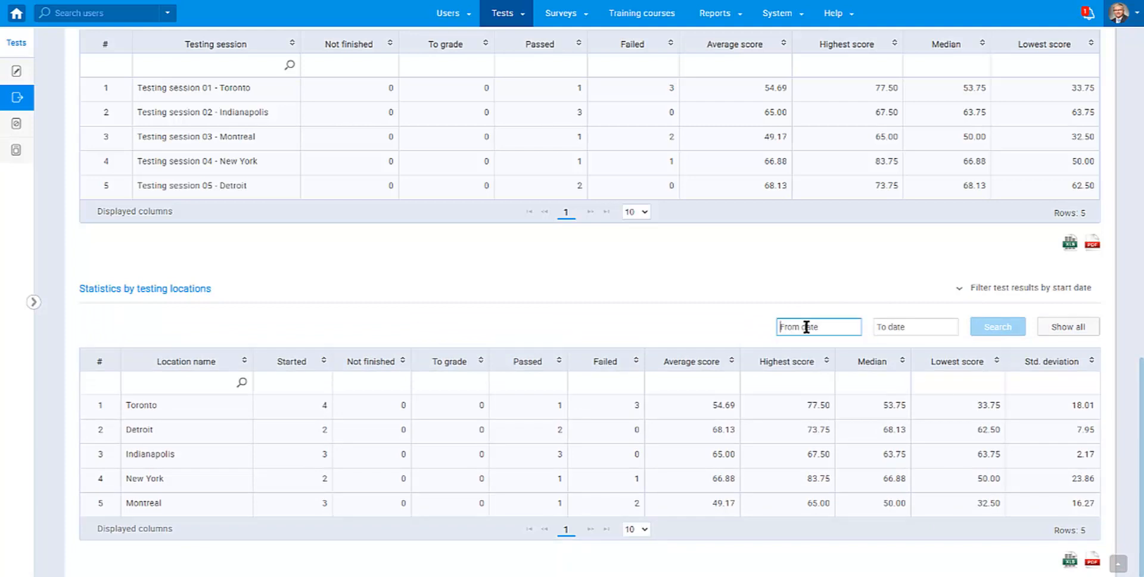
{"action": "left_click", "coordinate": [894, 328]}
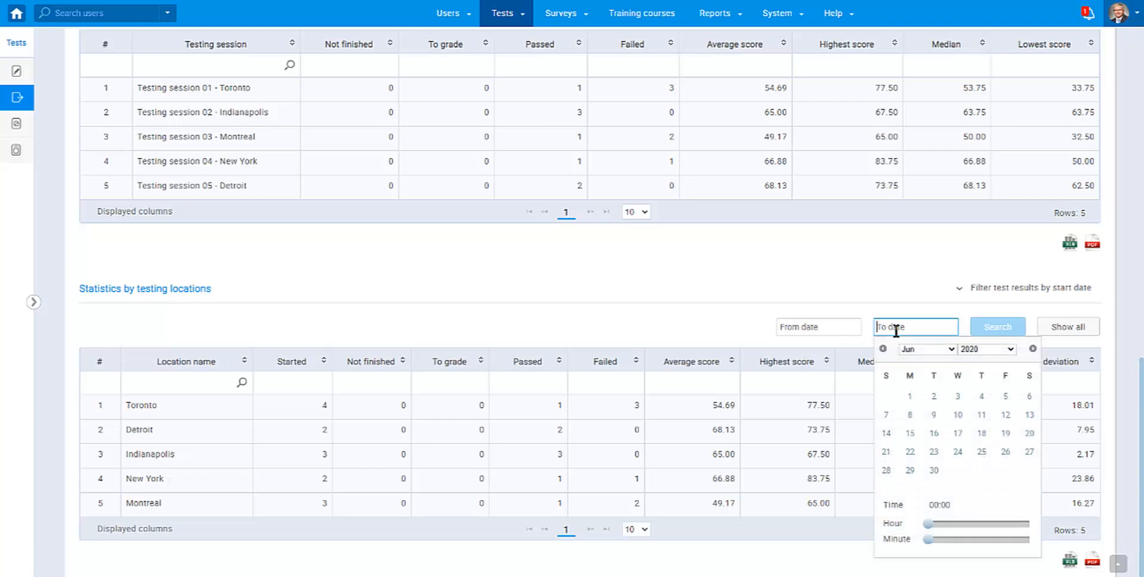
{"action": "left_click", "coordinate": [796, 271]}
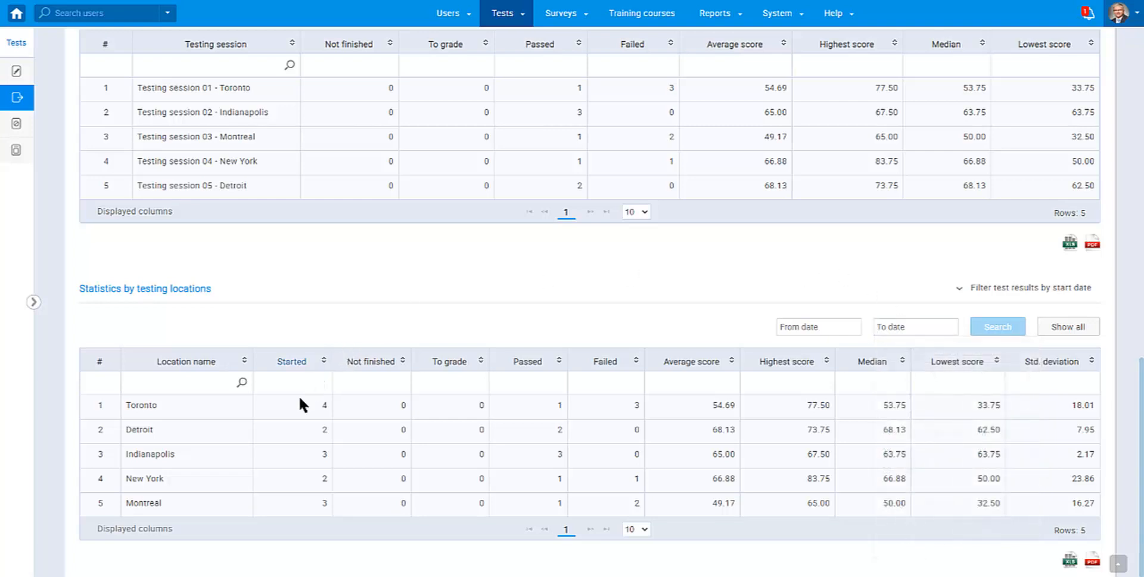
- Compare the testing locations by sorting their statistics in ascending order, first by average score and again by highest score
{"action": "left_click", "coordinate": [717, 369]}
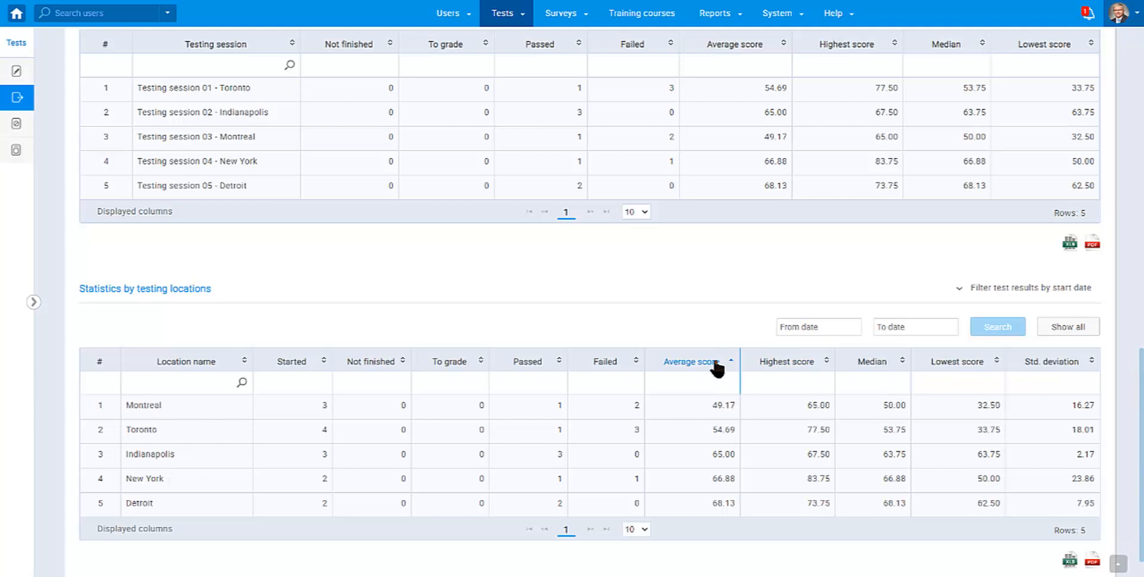
{"action": "double_click", "coordinate": [719, 404]}
{"action": "double_click", "coordinate": [146, 404]}
{"action": "left_click", "coordinate": [815, 373]}
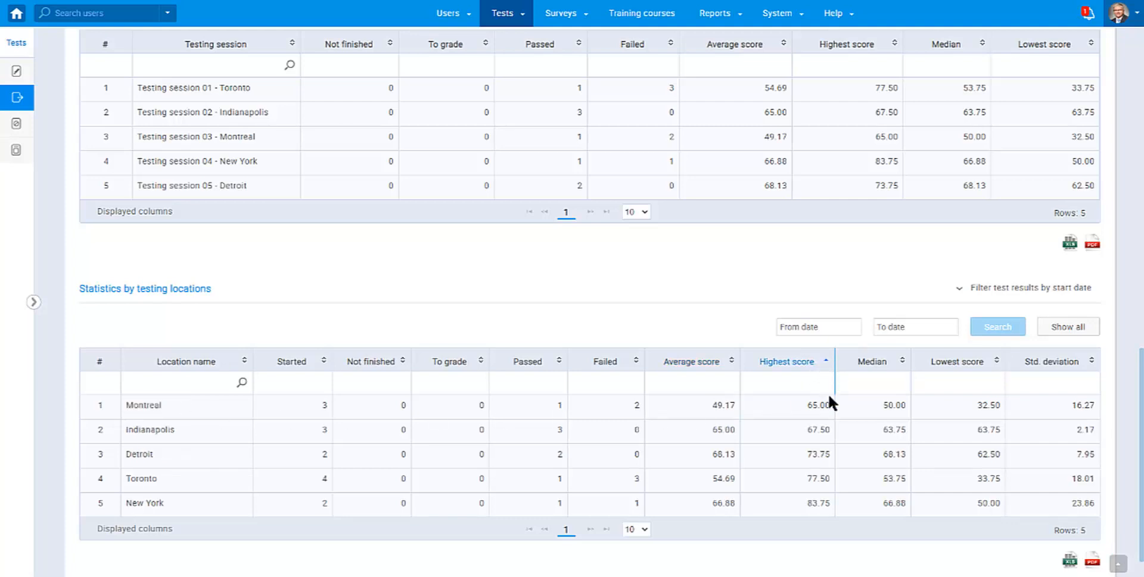
{"action": "double_click", "coordinate": [818, 504]}
- Sort the testing location statistics by lowest score in ascending order and identify the location with the lowest result
{"action": "left_click", "coordinate": [986, 363]}
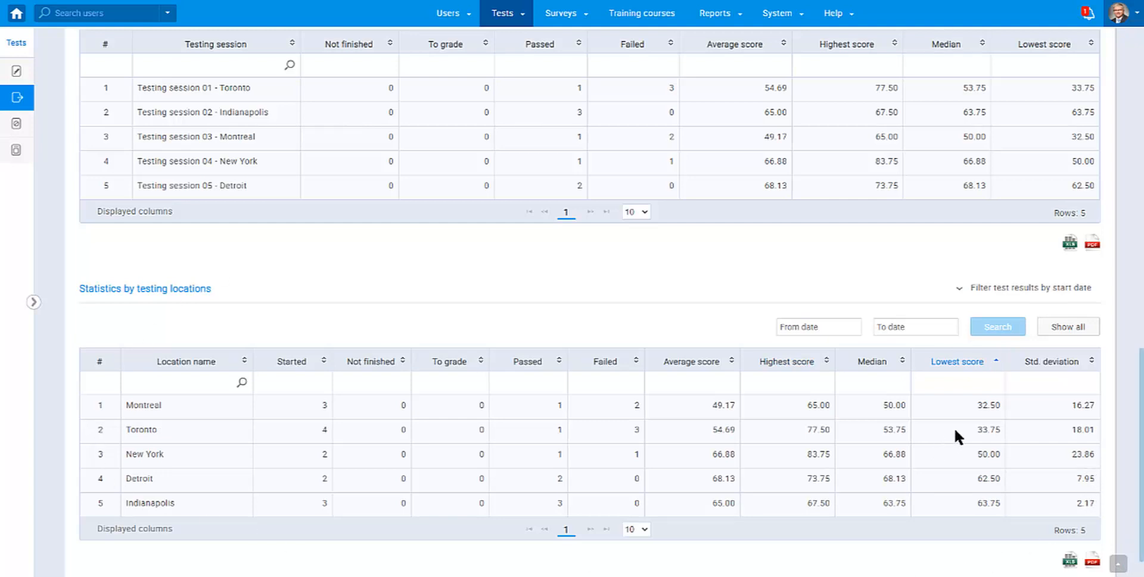
{"action": "double_click", "coordinate": [991, 407]}
{"action": "double_click", "coordinate": [148, 405]}
{"action": "left_click", "coordinate": [233, 408]}
- Open the Report builder of the test and display a custom report with all columns selected
{"action": "scroll", "coordinate": [635, 268], "scroll_direction": "up", "scroll_amount": 8}
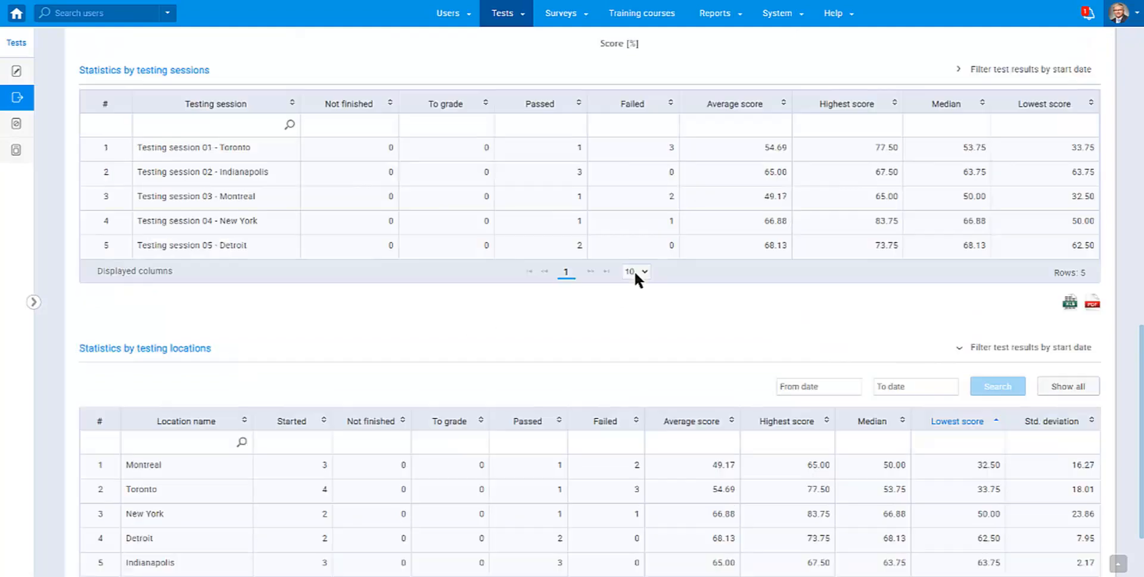
{"action": "scroll", "coordinate": [635, 281], "scroll_direction": "up", "scroll_amount": 4}
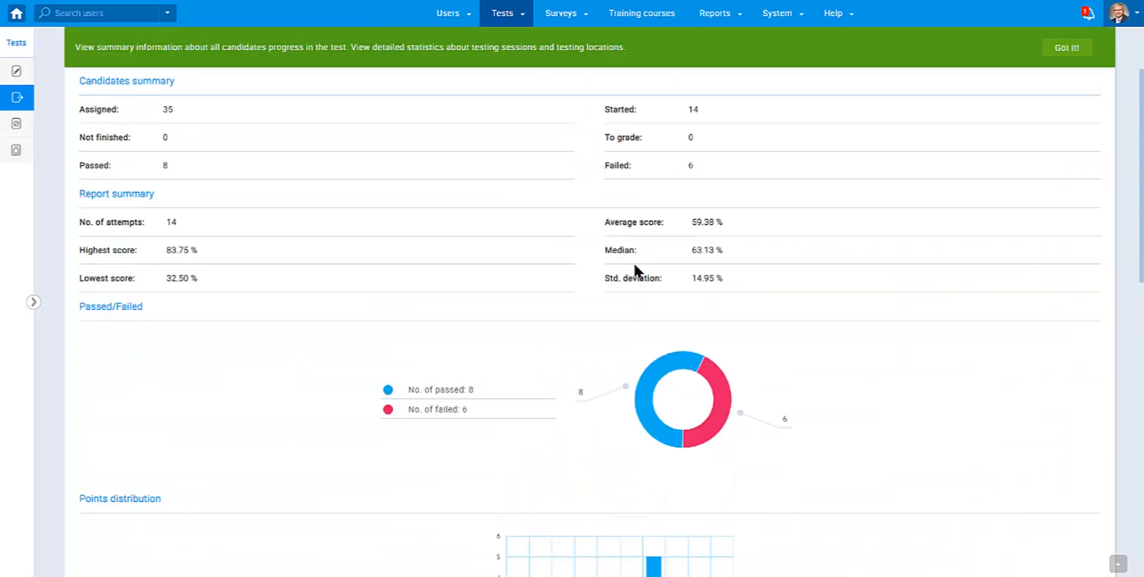
{"action": "left_click", "coordinate": [692, 122]}
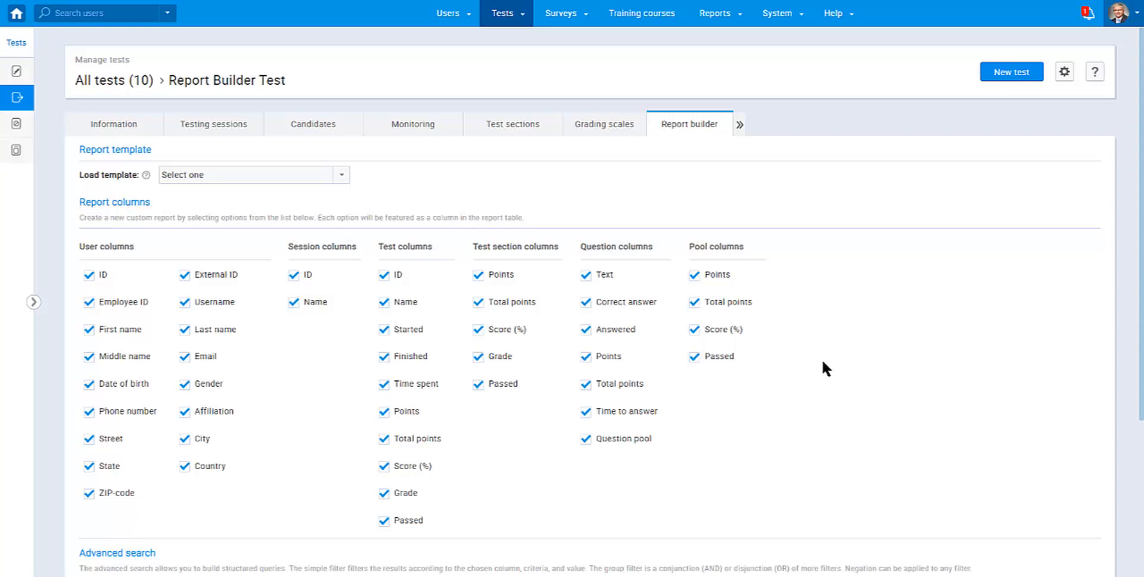
{"action": "scroll", "coordinate": [821, 359], "scroll_direction": "down", "scroll_amount": 5}
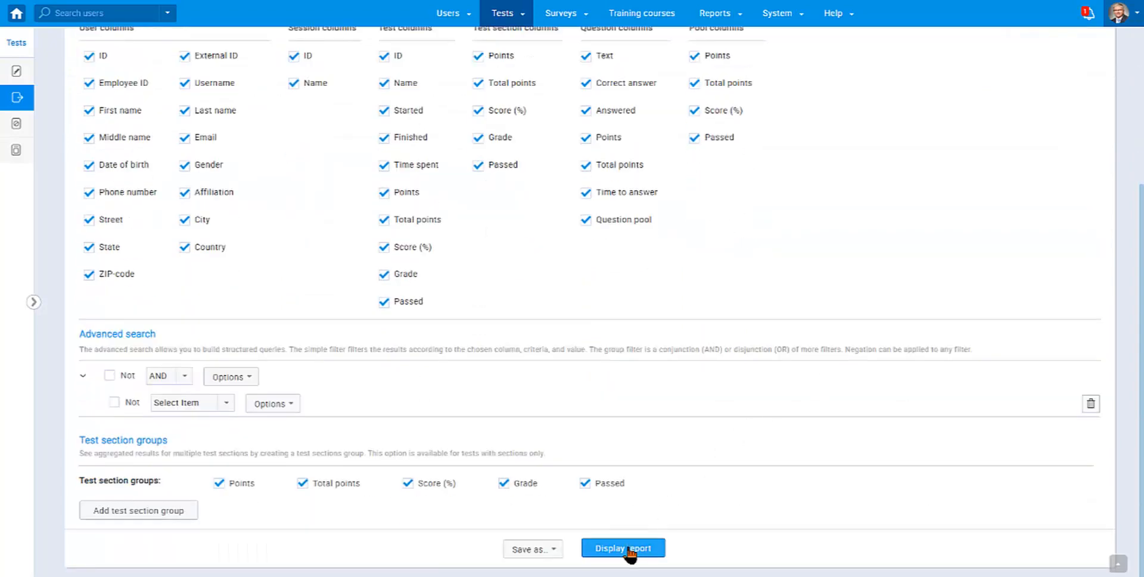
{"action": "left_click", "coordinate": [629, 551]}
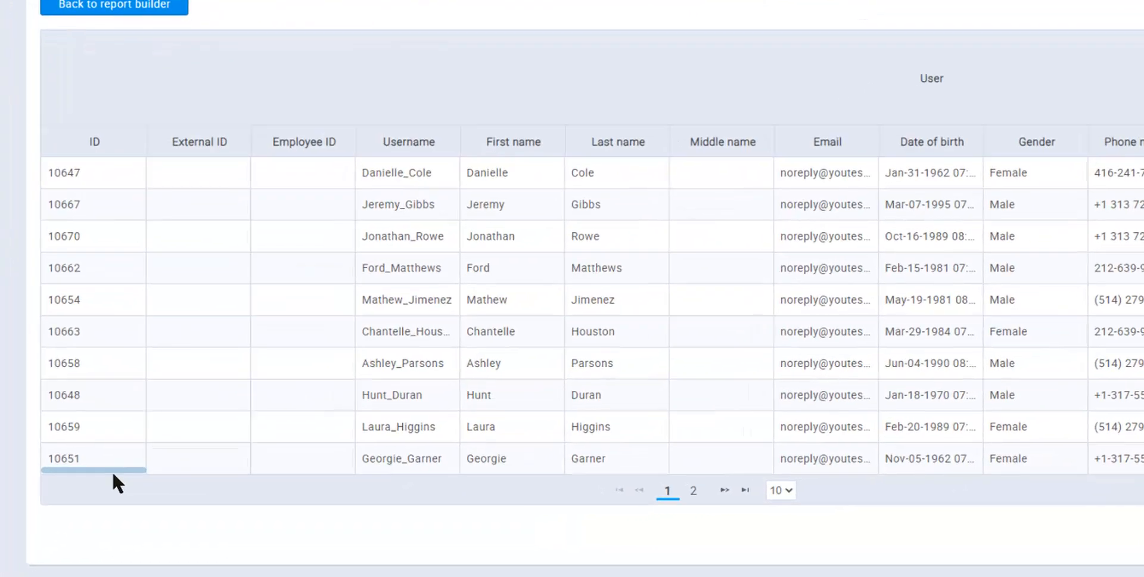
- Look across the report's question columns, export the report to Excel and open the downloaded Report.xlsx
{"action": "left_click_drag", "start_coordinate": [98, 468], "coordinate": [545, 460]}
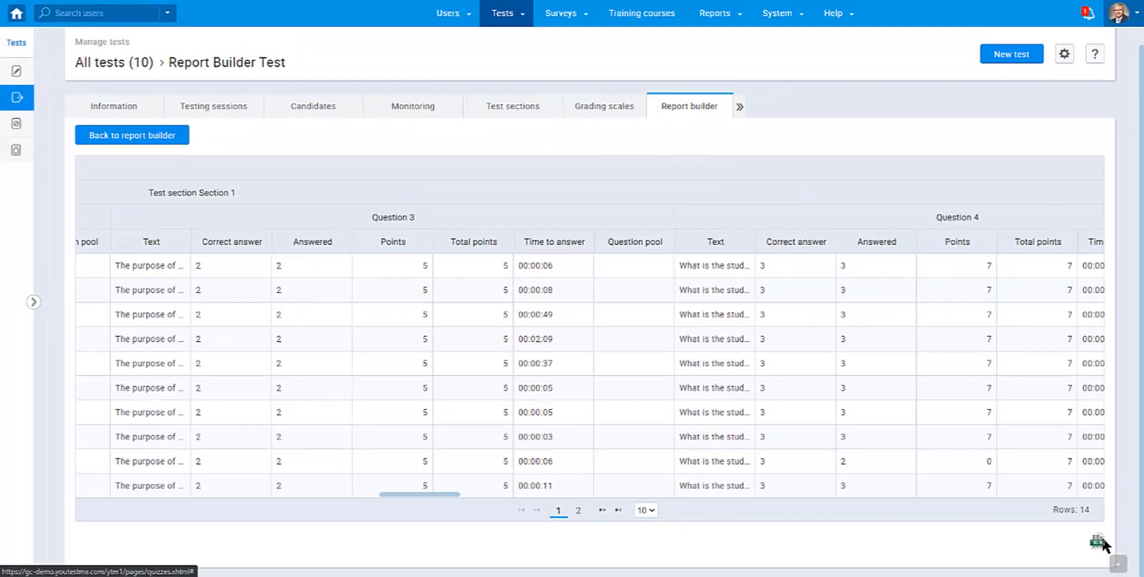
{"action": "left_click", "coordinate": [1102, 544]}
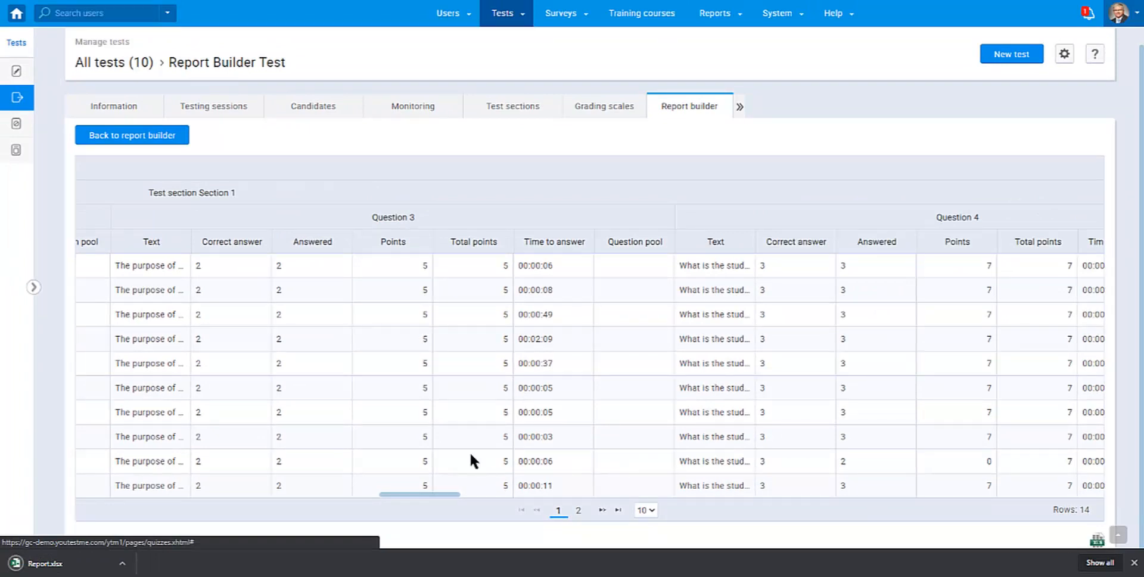
{"action": "left_click", "coordinate": [59, 564]}
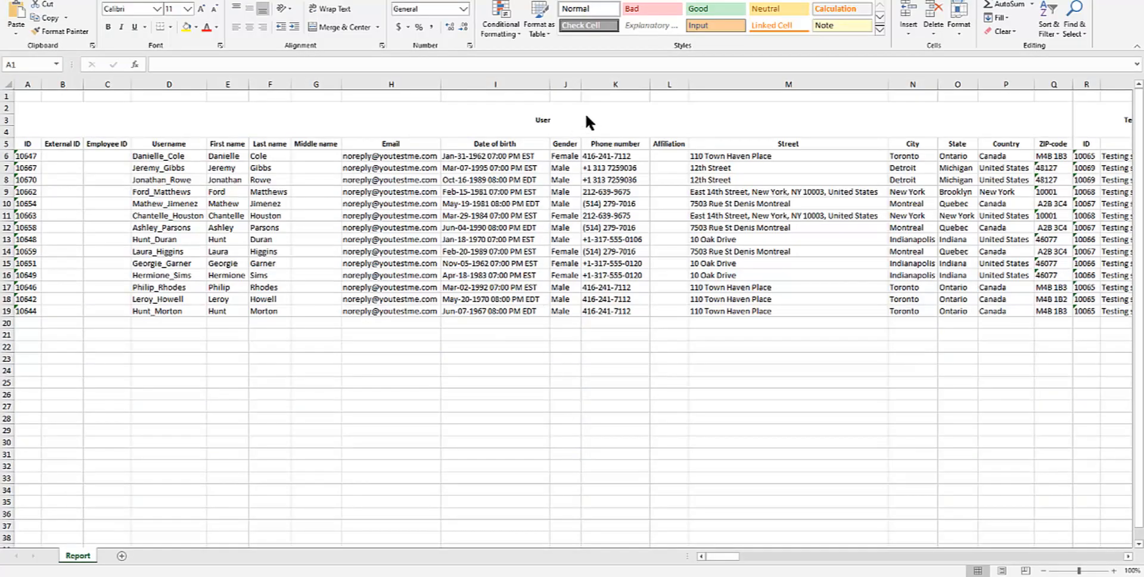
- Examine the User and Testing session column groups in the exported Report worksheet by highlighting their cell ranges
{"action": "left_click_drag", "start_coordinate": [607, 117], "coordinate": [562, 317]}
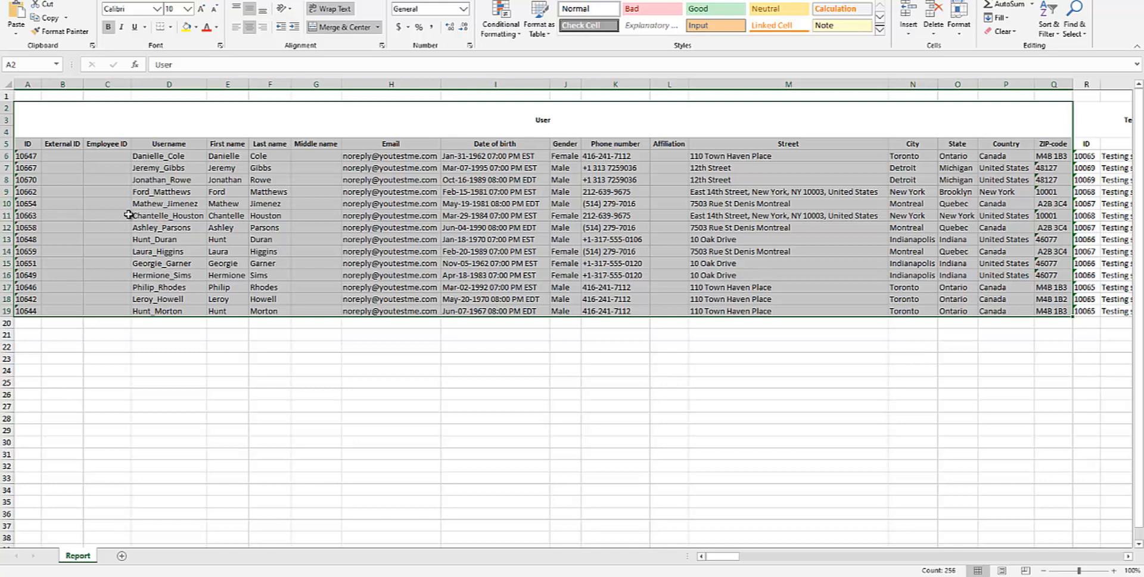
{"action": "left_click_drag", "start_coordinate": [556, 136], "coordinate": [606, 311]}
{"action": "left_click_drag", "start_coordinate": [726, 562], "coordinate": [756, 561]}
{"action": "left_click_drag", "start_coordinate": [500, 115], "coordinate": [502, 306]}
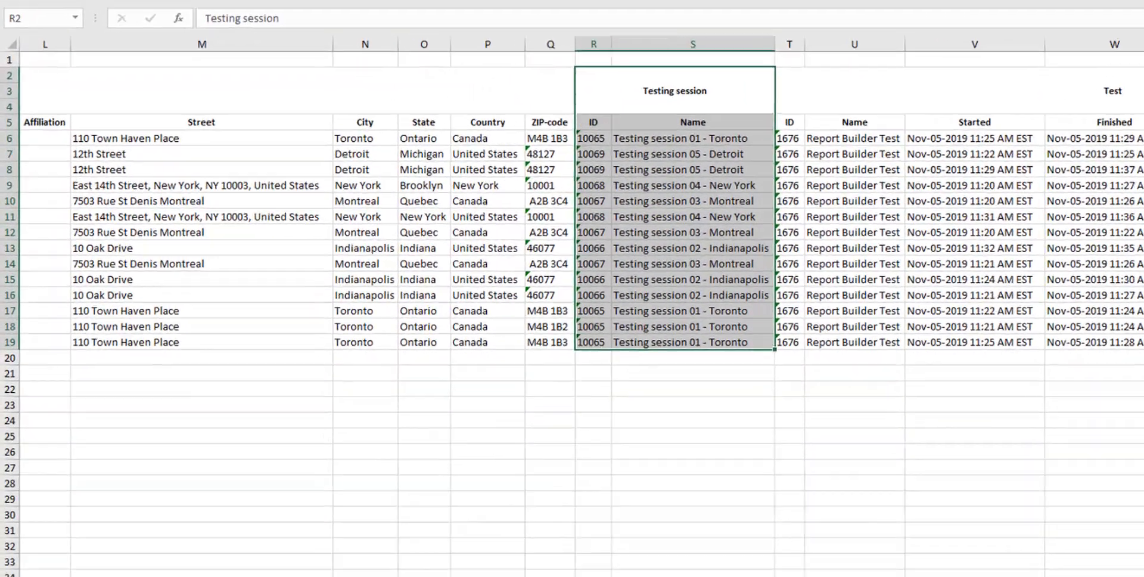
- Examine the Test column group in the worksheet, including the start and finish times, time spent, points and score
{"action": "scroll", "coordinate": [1043, 454], "scroll_direction": "left", "scroll_amount": 2}
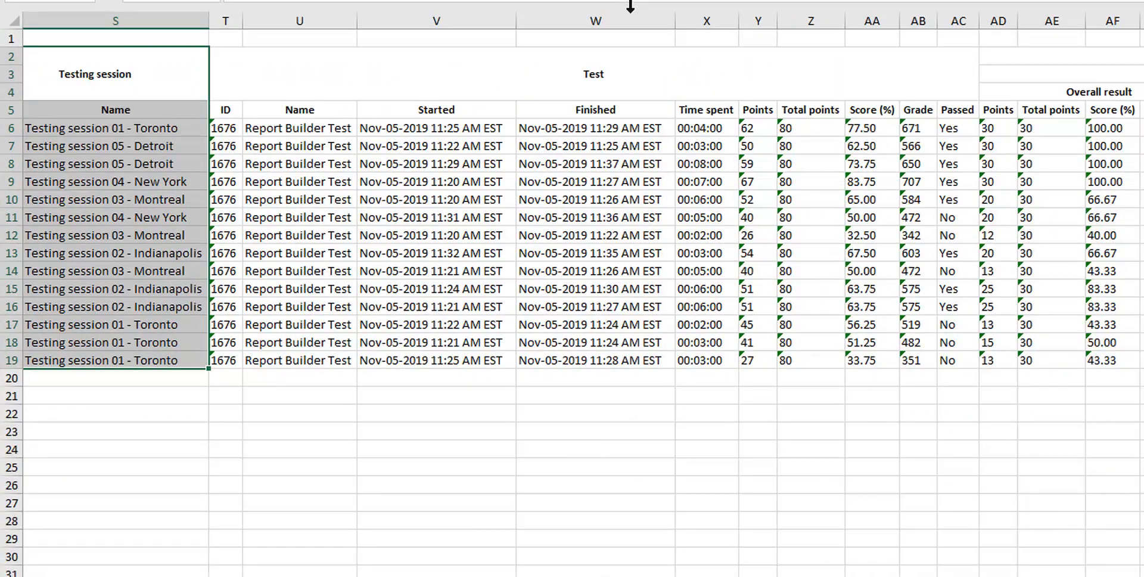
{"action": "left_click_drag", "start_coordinate": [606, 53], "coordinate": [571, 355]}
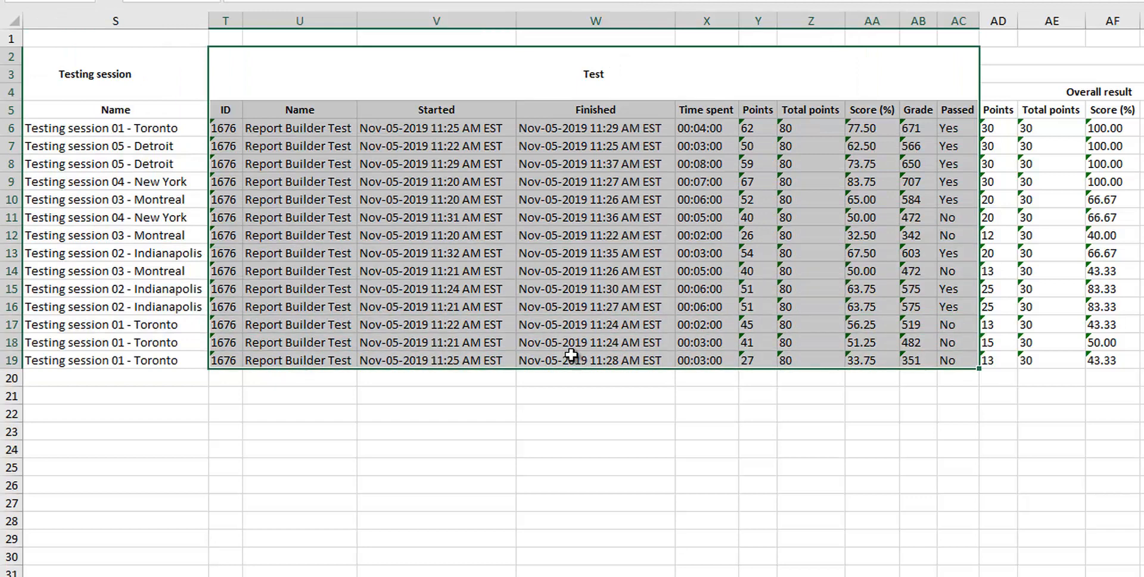
{"action": "left_click", "coordinate": [449, 218]}
{"action": "left_click", "coordinate": [568, 213]}
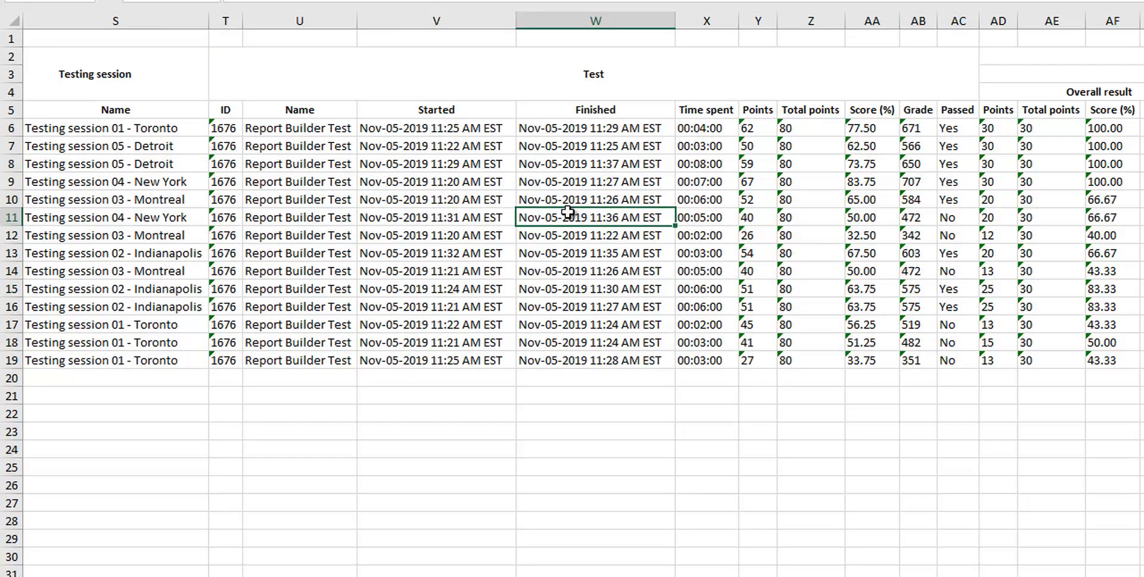
{"action": "left_click", "coordinate": [696, 271]}
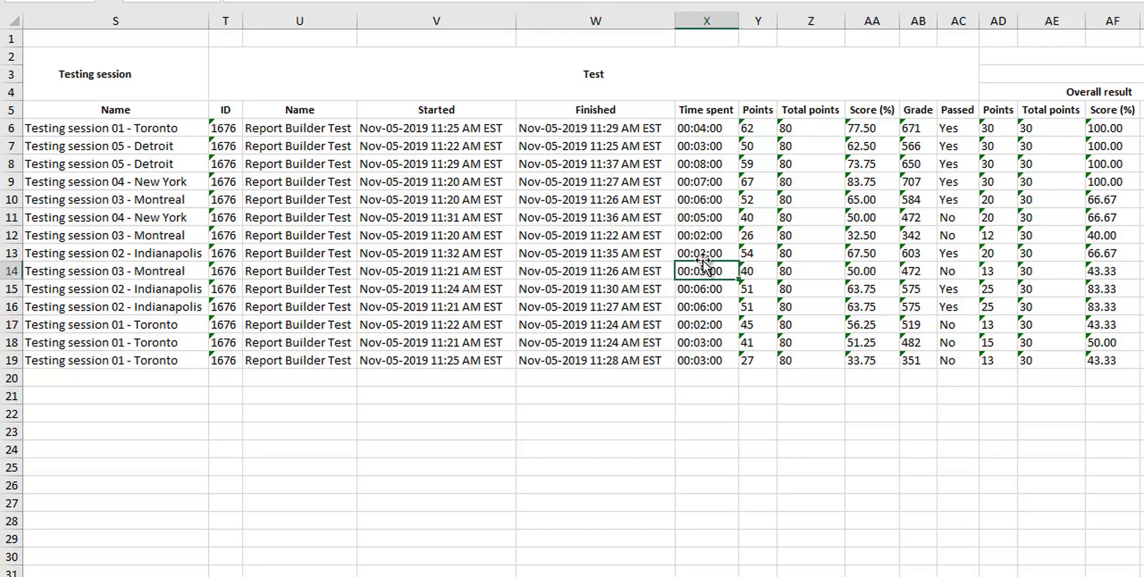
{"action": "left_click", "coordinate": [747, 232]}
{"action": "left_click", "coordinate": [853, 230]}
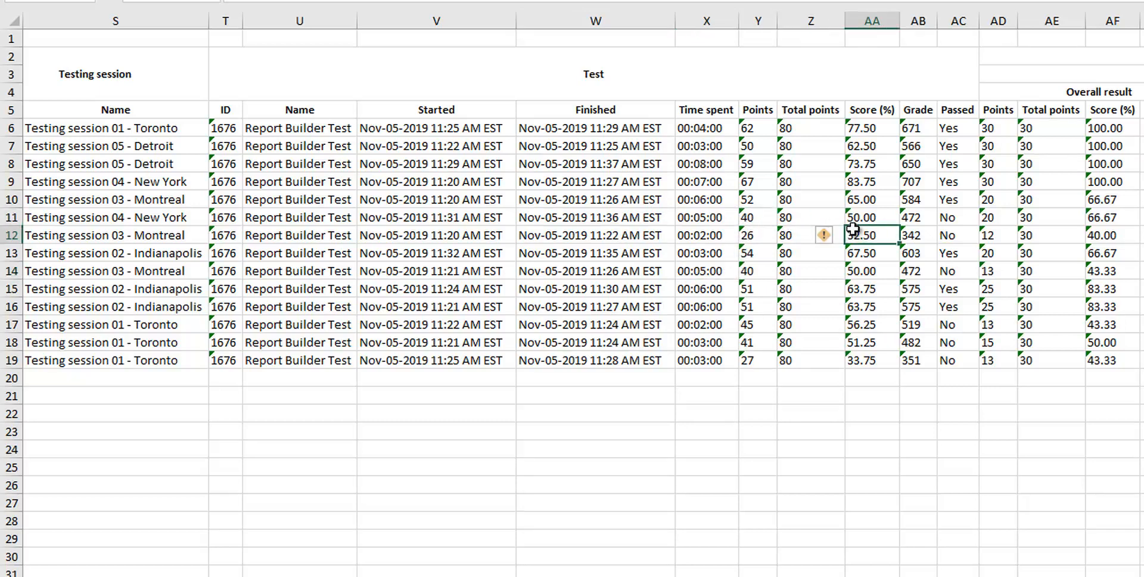
- Examine the Passed and Grade columns of the Test column group in the exported worksheet
{"action": "left_click", "coordinate": [951, 186]}
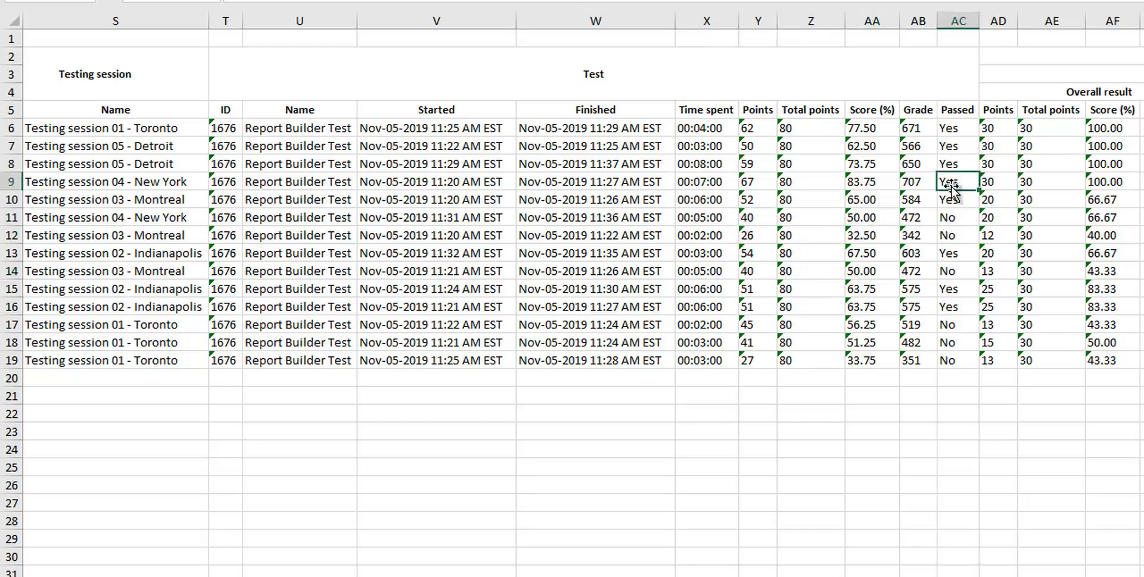
{"action": "left_click_drag", "start_coordinate": [954, 129], "coordinate": [953, 360]}
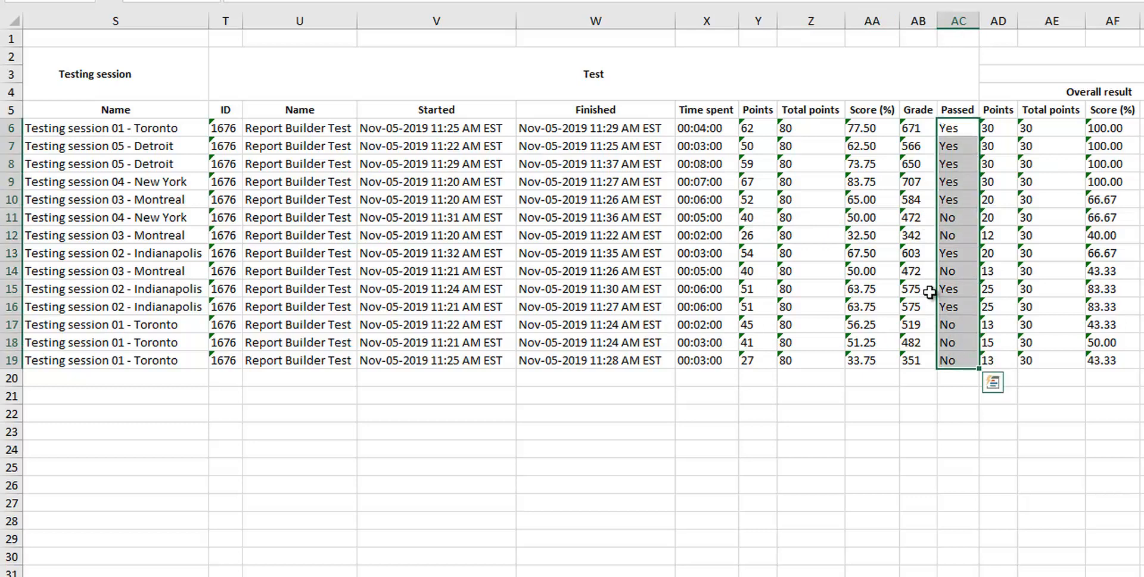
{"action": "left_click_drag", "start_coordinate": [916, 306], "coordinate": [918, 175]}
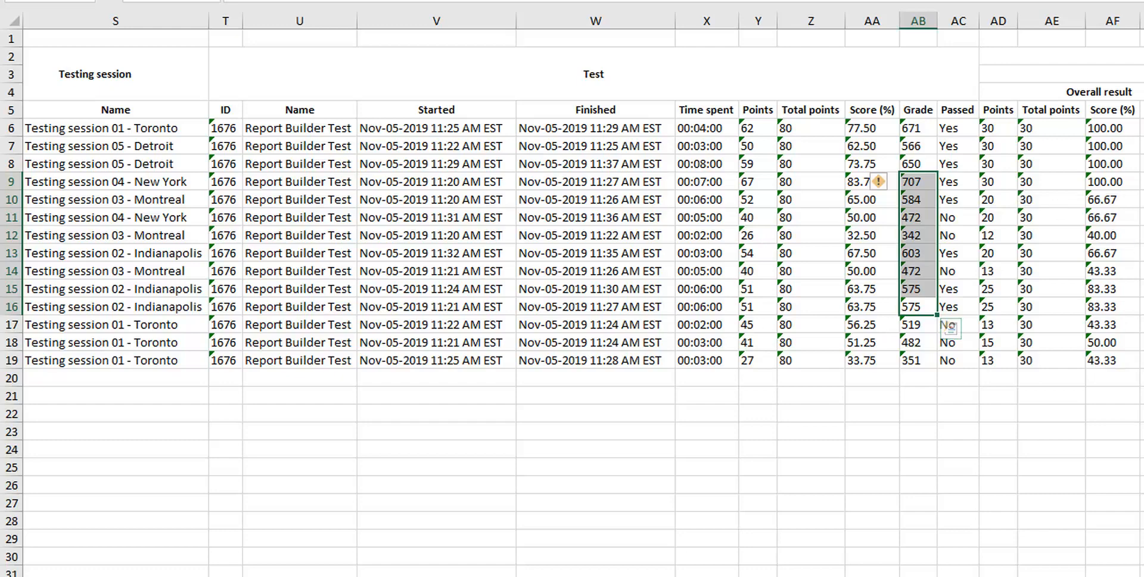
- Examine the Question 3 column group under the Test section Section 1 heading in the worksheet
{"action": "scroll", "coordinate": [572, 298], "scroll_direction": "right", "scroll_amount": 10}
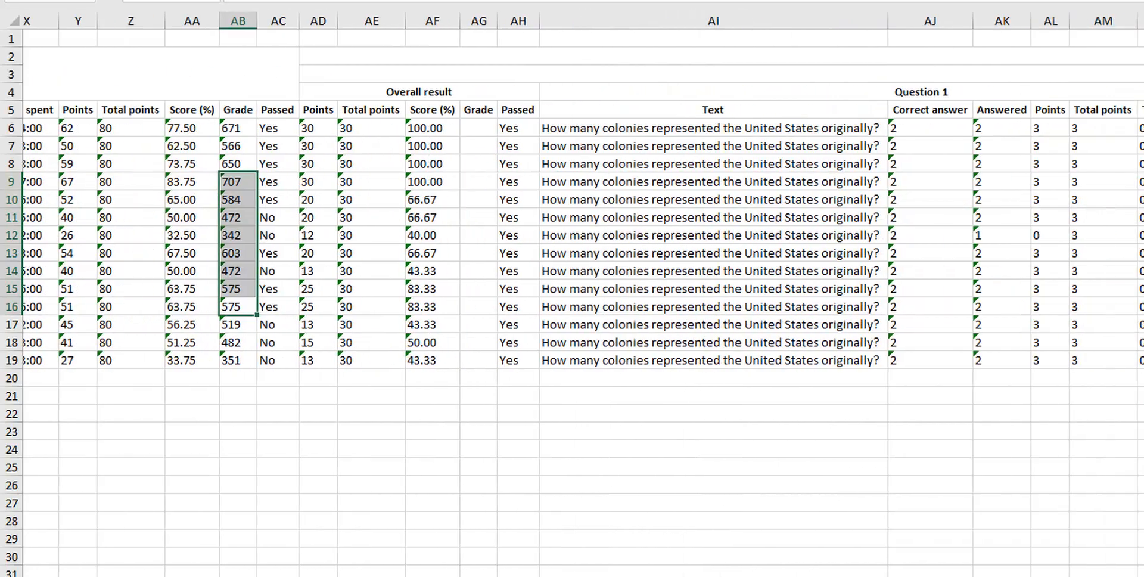
{"action": "scroll", "coordinate": [966, 243], "scroll_direction": "right", "scroll_amount": 6}
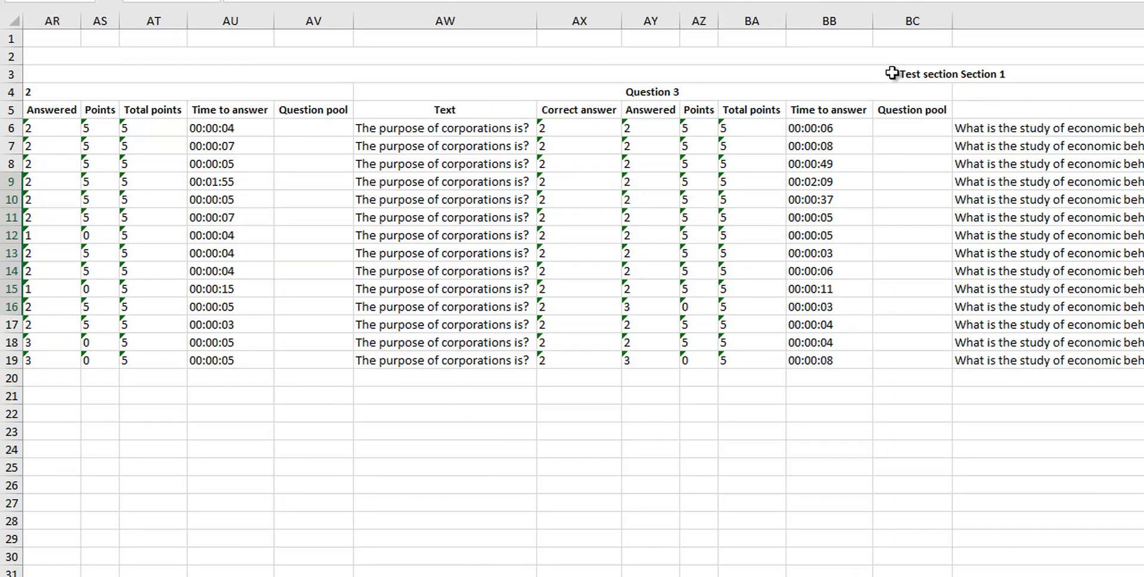
{"action": "mouse_move", "coordinate": [893, 72]}
{"action": "left_mouse_down"}
{"action": "mouse_move", "coordinate": [871, 253]}
{"action": "mouse_move", "coordinate": [897, 356]}
{"action": "left_mouse_up"}
{"action": "left_click", "coordinate": [663, 168]}
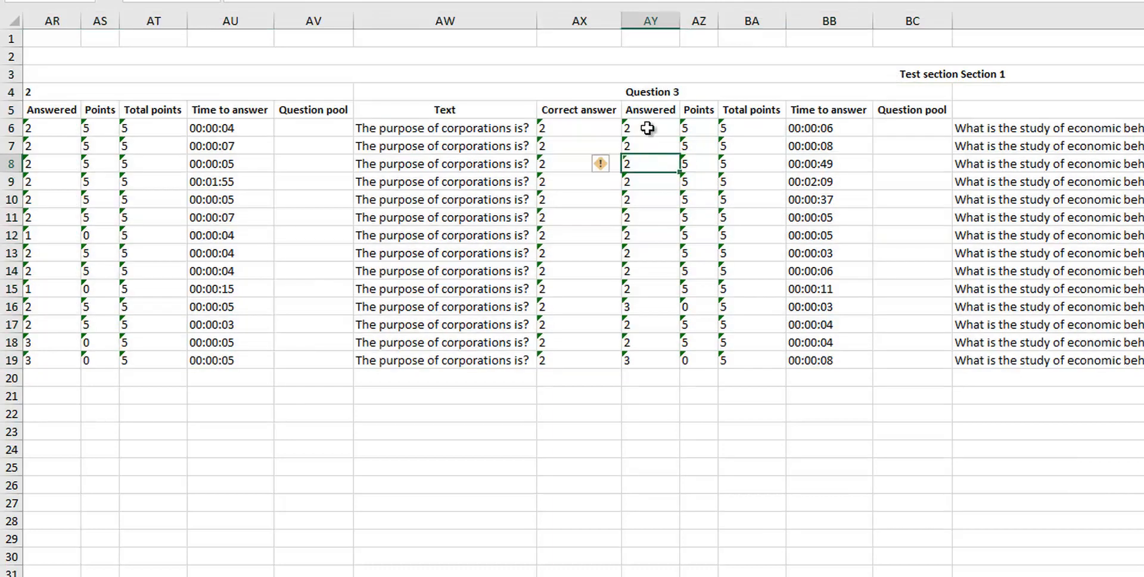
{"action": "left_click_drag", "start_coordinate": [642, 95], "coordinate": [660, 360]}
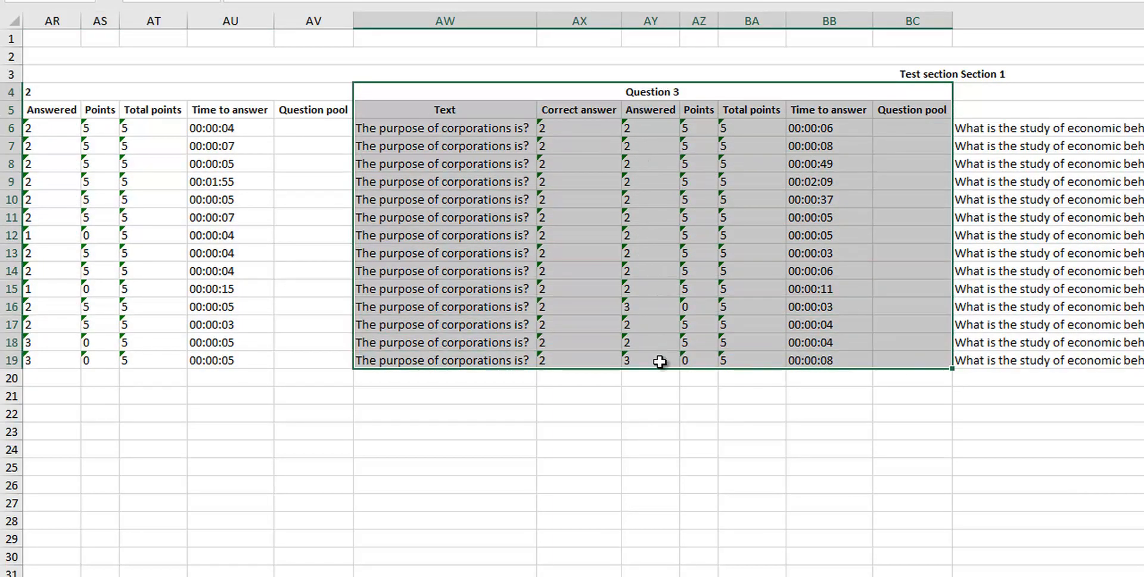
{"action": "left_click", "coordinate": [617, 93]}
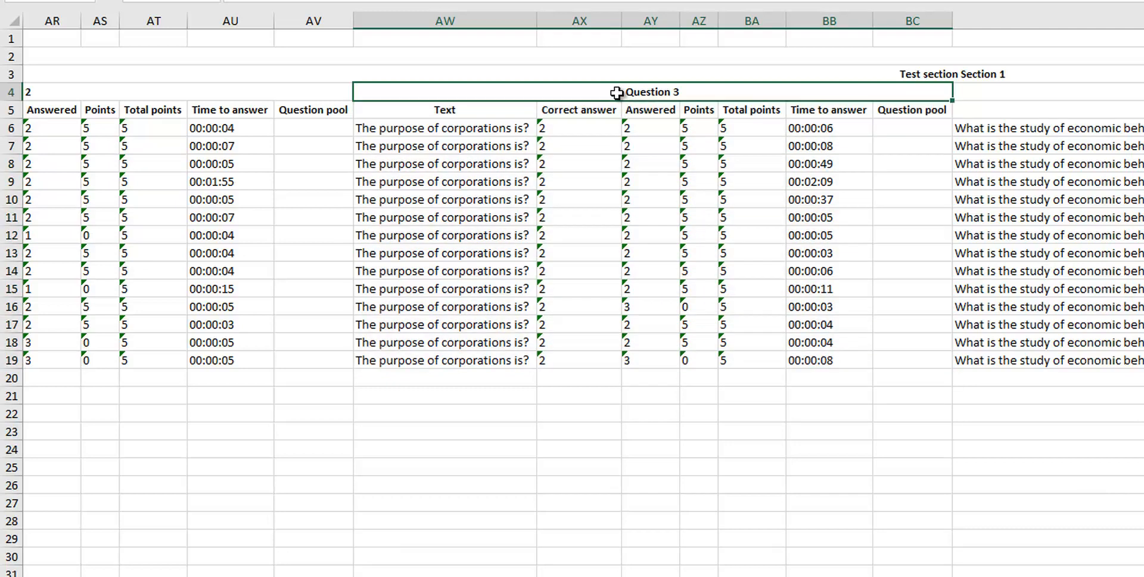
{"action": "left_click", "coordinate": [900, 73]}
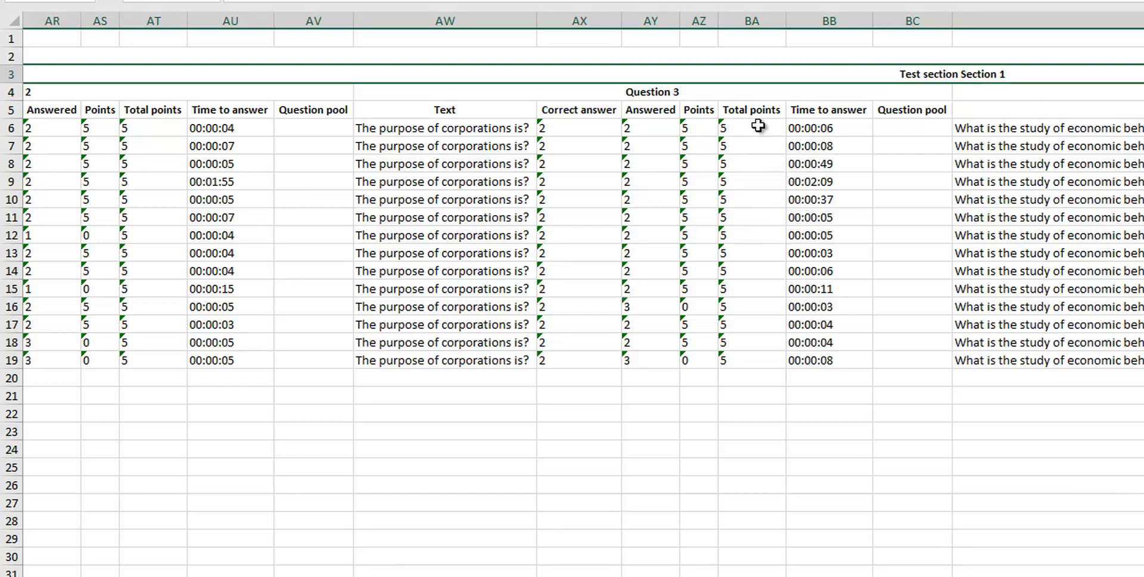
- Examine the Answered, Points and Total points cells of the incorrectly answered rows in Question 3
{"action": "left_click_drag", "start_coordinate": [758, 126], "coordinate": [688, 356]}
{"action": "left_click", "coordinate": [639, 317]}
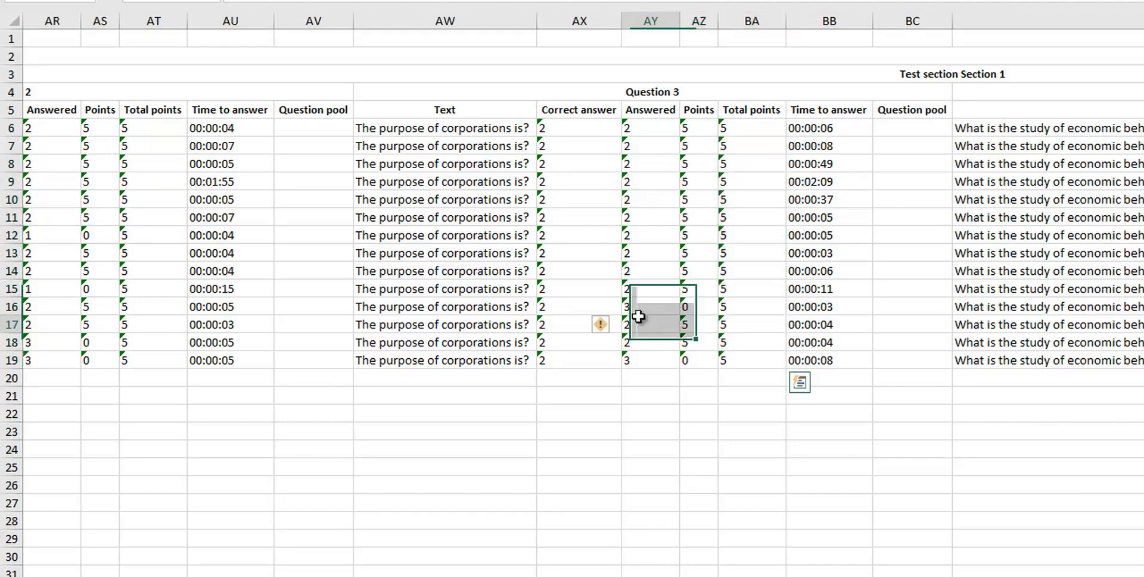
{"action": "left_click_drag", "start_coordinate": [638, 317], "coordinate": [723, 310]}
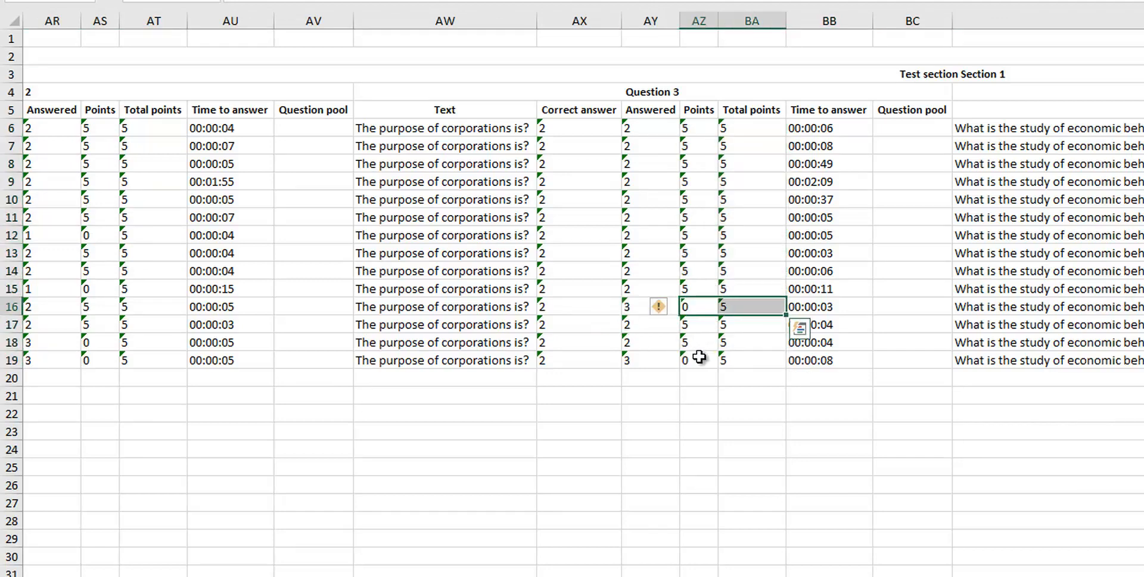
{"action": "left_click_drag", "start_coordinate": [699, 356], "coordinate": [749, 361]}
{"action": "left_click_drag", "start_coordinate": [696, 305], "coordinate": [795, 304]}
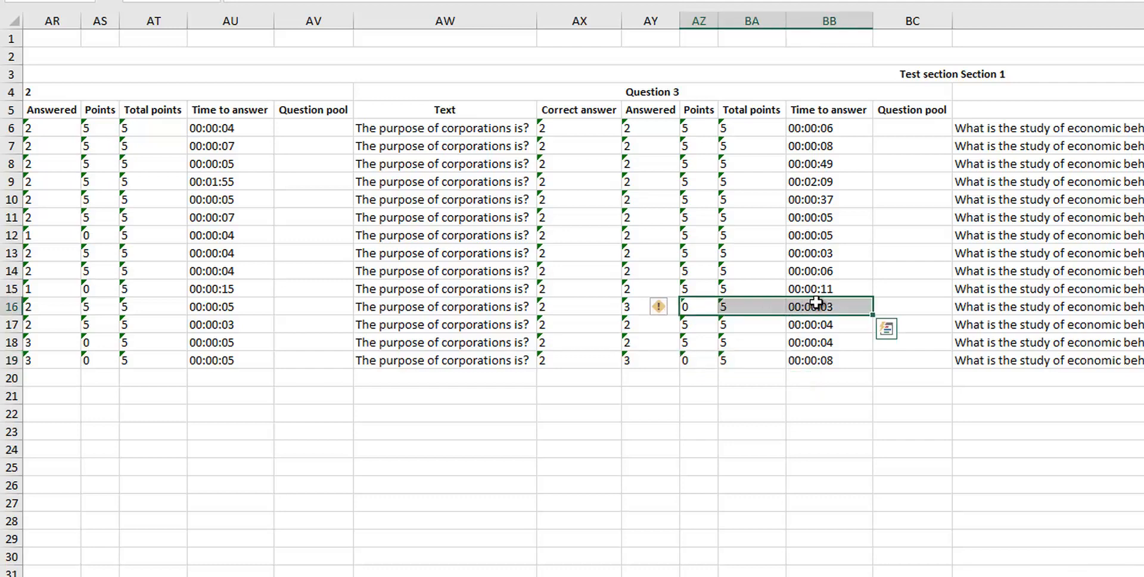
- Examine the Time to answer column of Question 3 and look across the following question columns
{"action": "left_click", "coordinate": [816, 302]}
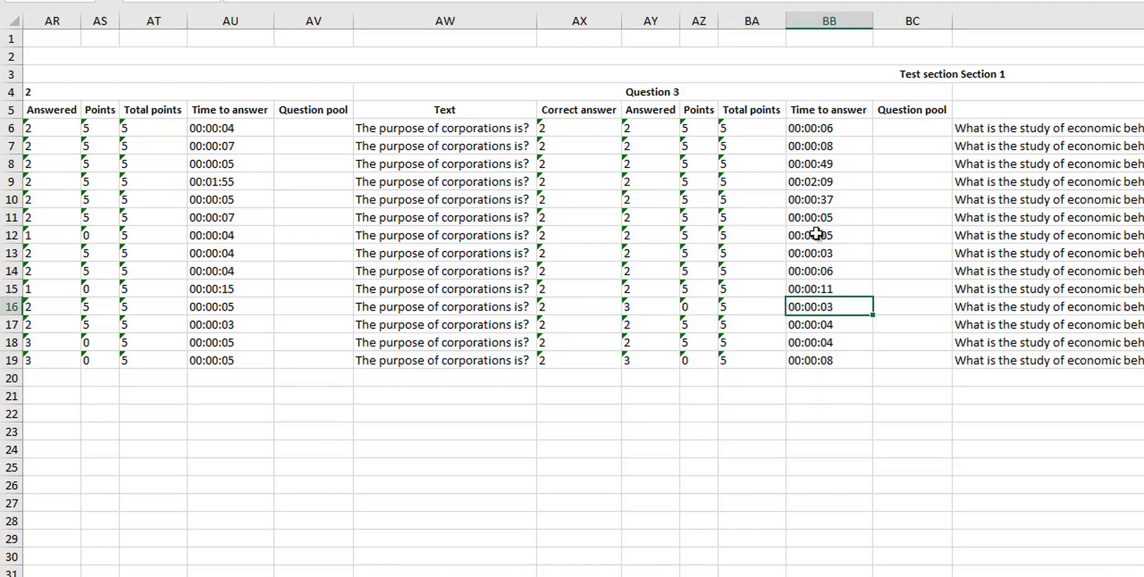
{"action": "left_click_drag", "start_coordinate": [822, 127], "coordinate": [827, 285]}
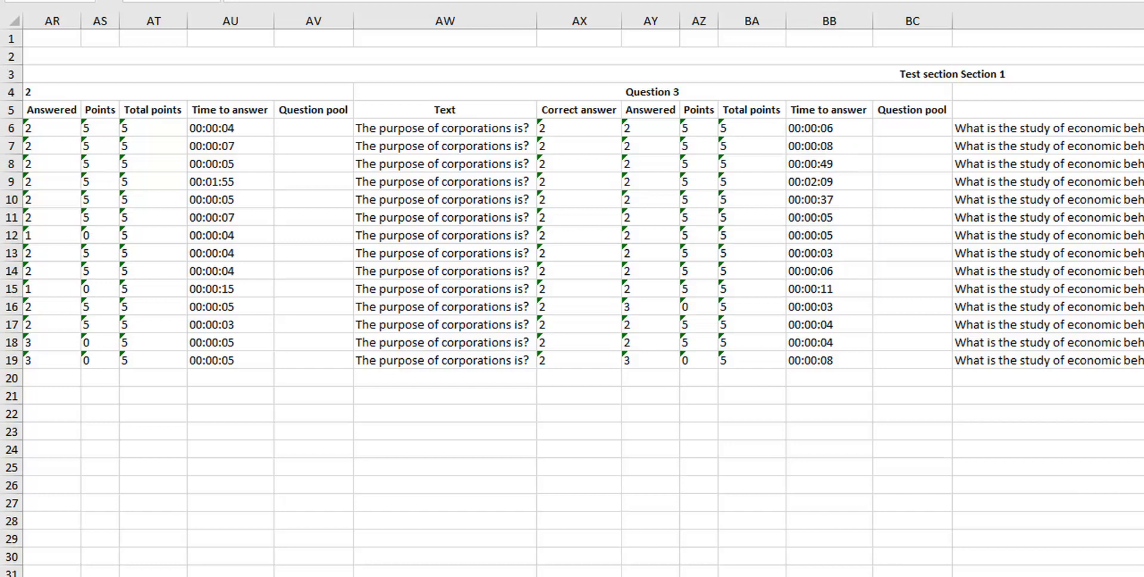
{"action": "left_click", "coordinate": [836, 123]}
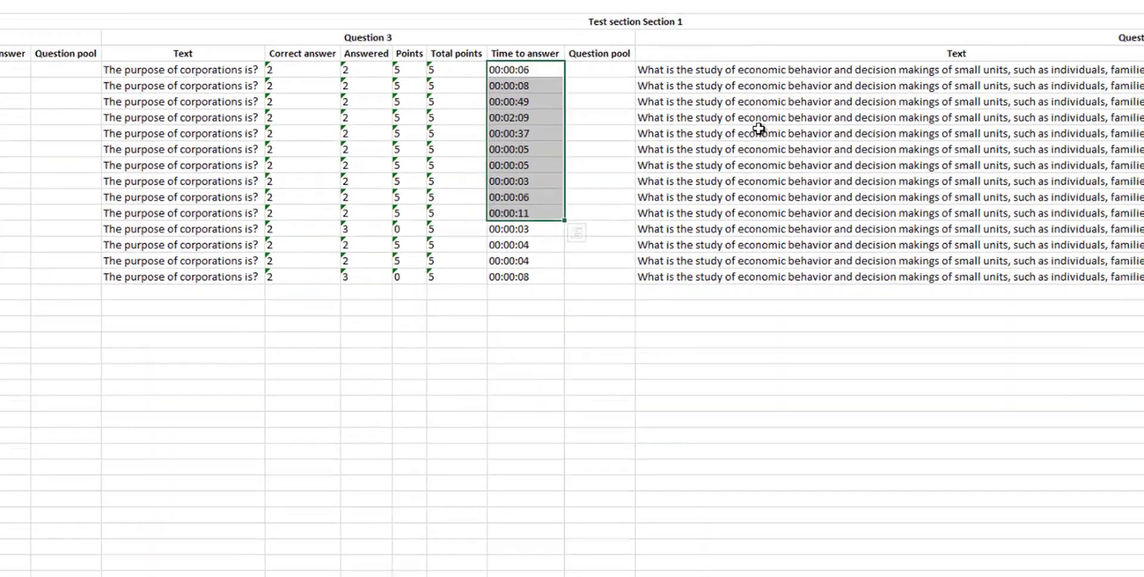
{"action": "left_click", "coordinate": [1004, 181]}
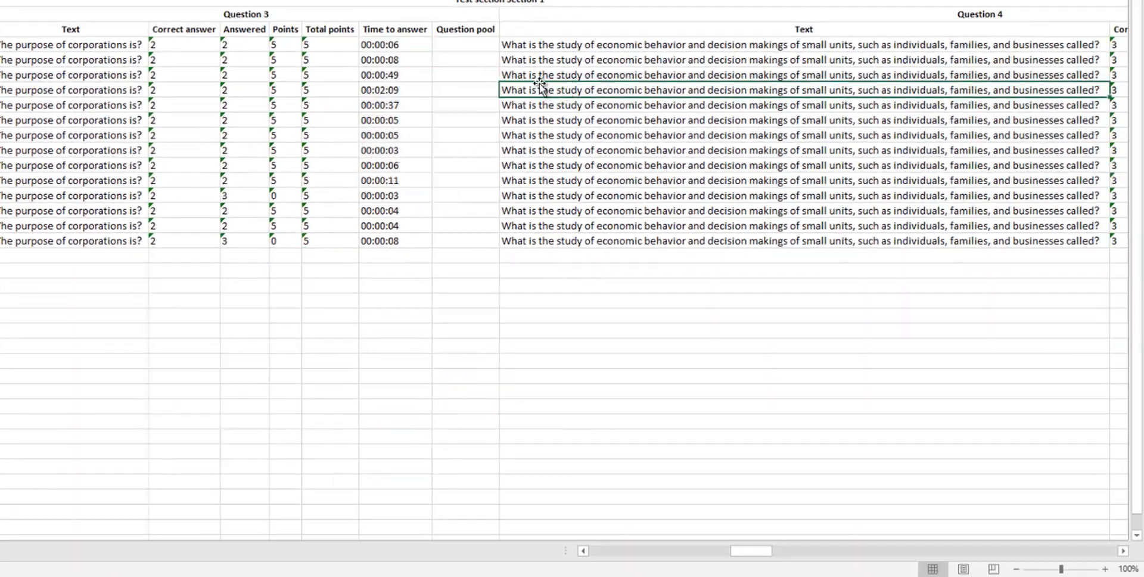
{"action": "left_click_drag", "start_coordinate": [404, 46], "coordinate": [408, 180]}
{"action": "left_click", "coordinate": [392, 163]}
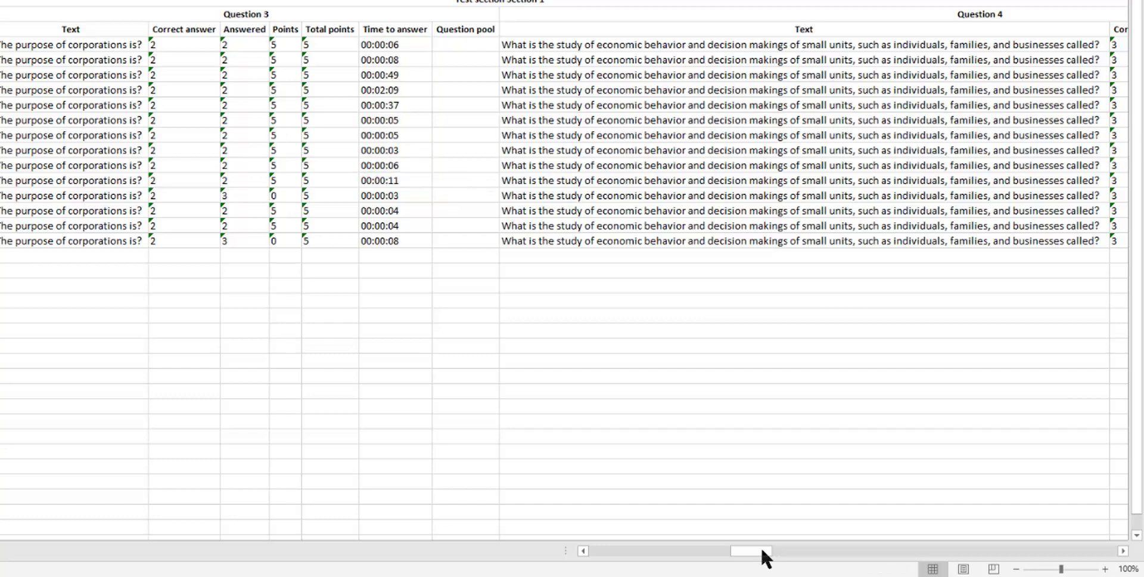
{"action": "left_click", "coordinate": [768, 549]}
{"action": "left_click_drag", "start_coordinate": [774, 549], "coordinate": [861, 549]}
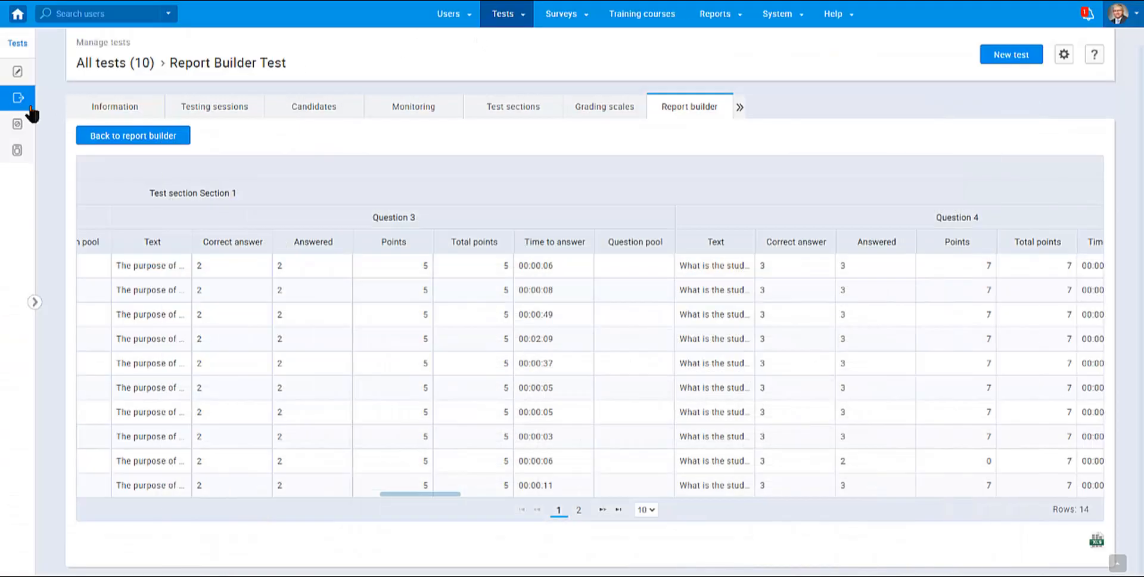
- Return to the web report builder, load the Pass/Fail Status template and display its report
{"action": "left_click", "coordinate": [158, 141]}
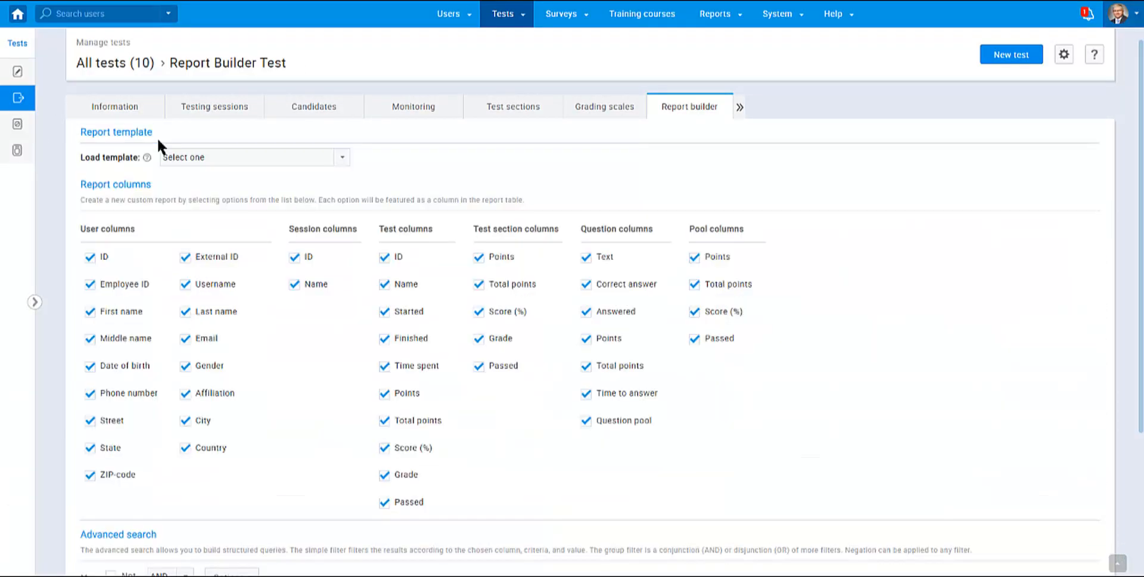
{"action": "left_click", "coordinate": [182, 158]}
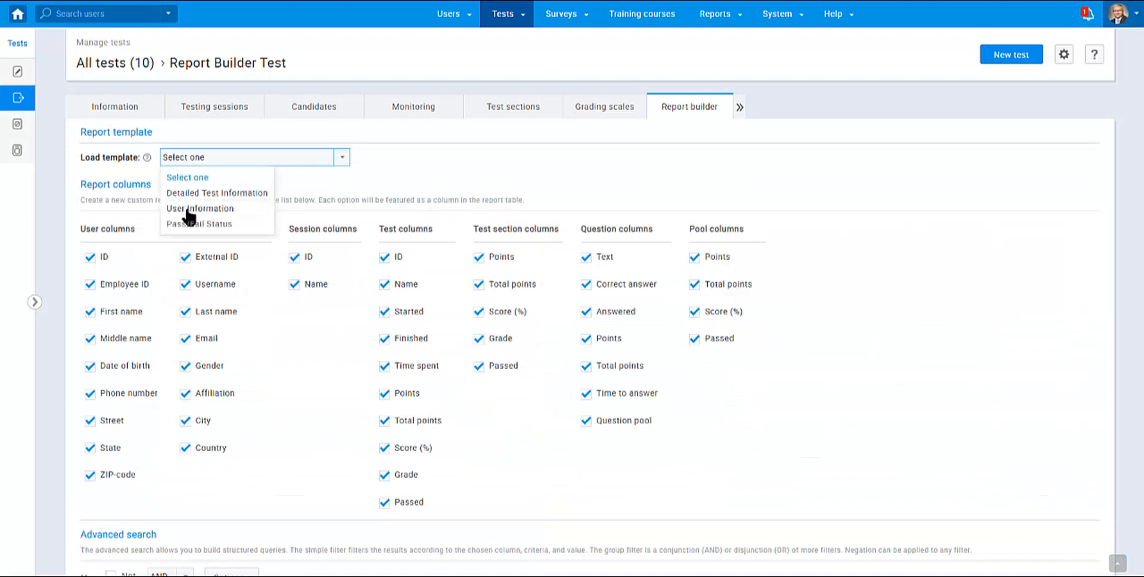
{"action": "left_click", "coordinate": [186, 223]}
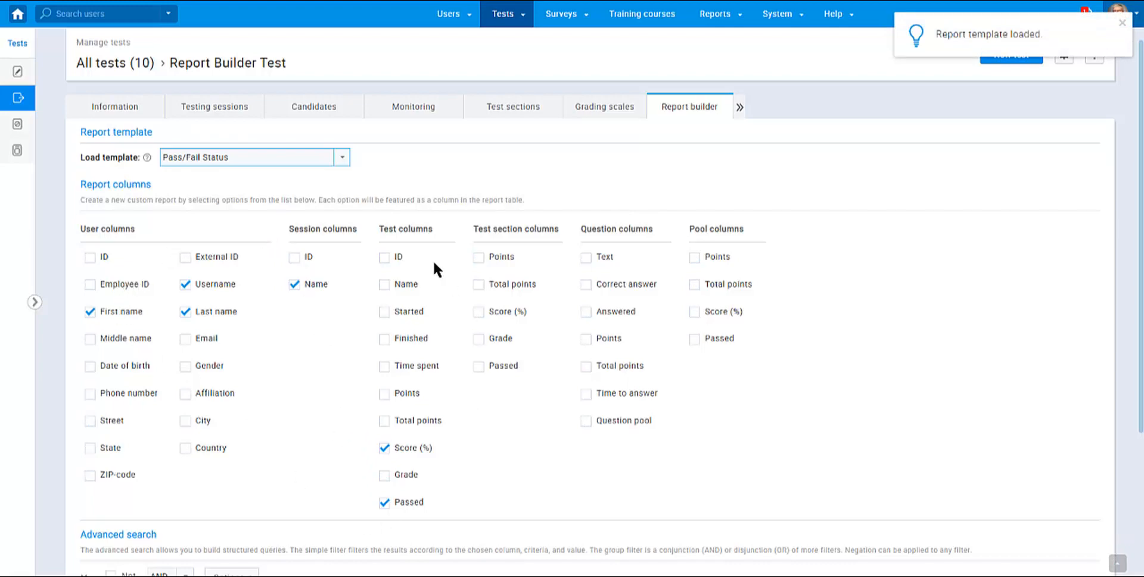
{"action": "scroll", "coordinate": [625, 427], "scroll_direction": "down", "scroll_amount": 3}
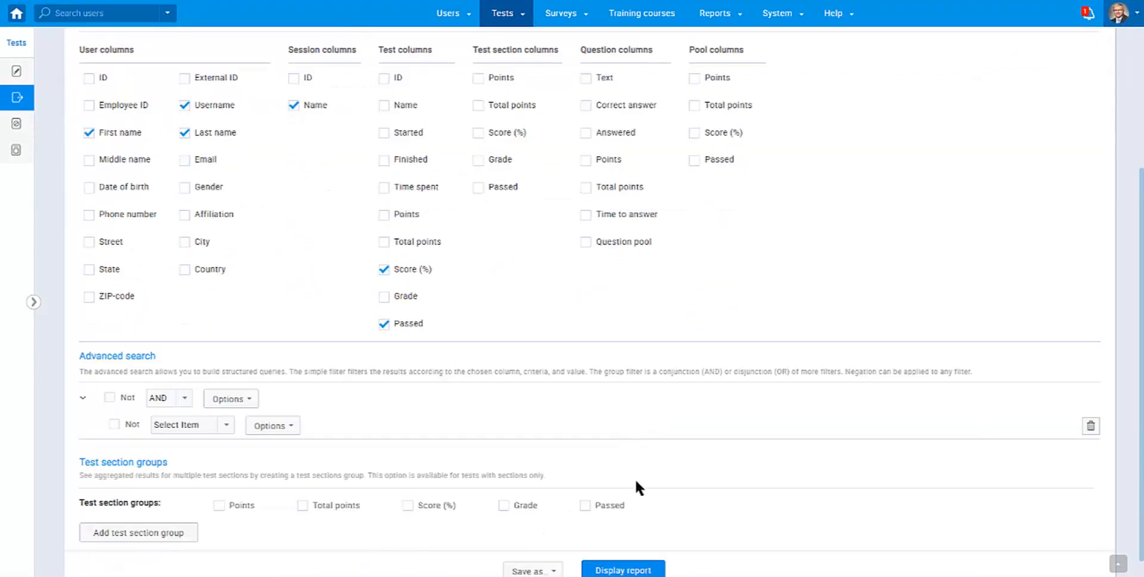
{"action": "left_click", "coordinate": [637, 570]}
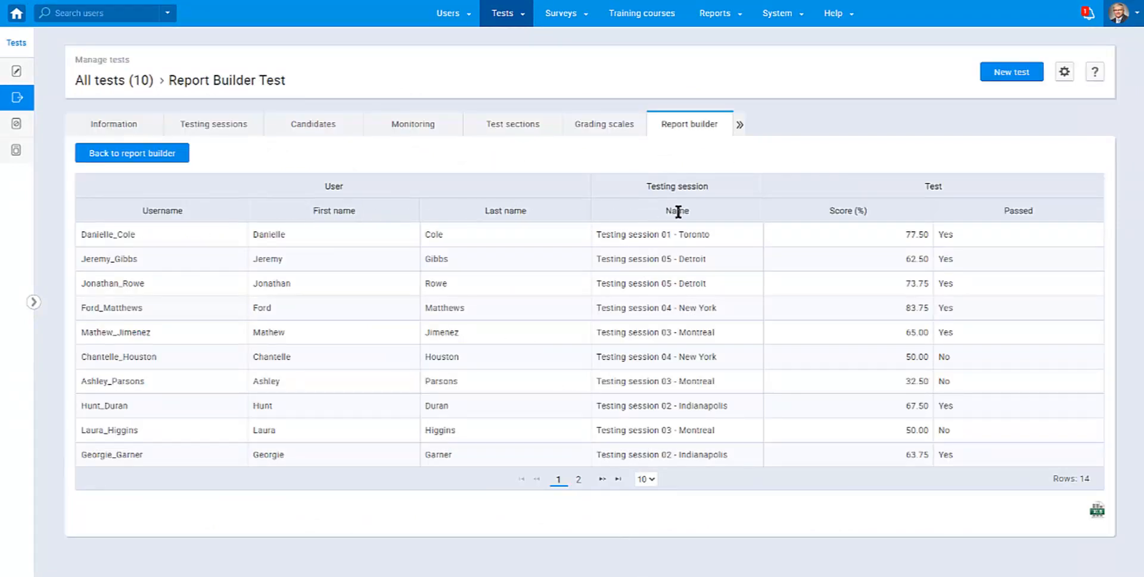
- Examine the Score (%) and Passed columns in the displayed Pass/Fail Status report
{"action": "double_click", "coordinate": [842, 212]}
{"action": "double_click", "coordinate": [1010, 212]}
{"action": "left_click", "coordinate": [993, 284]}
- Go back to the report builder and set the advanced search filter to Passed equal No
{"action": "left_click", "coordinate": [126, 154]}
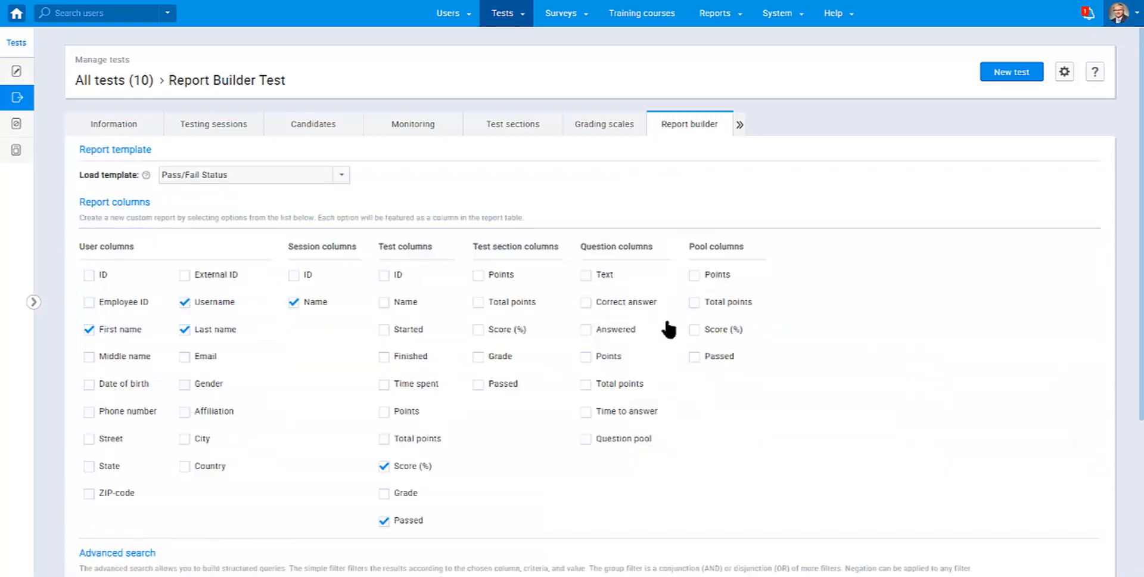
{"action": "scroll", "coordinate": [356, 284], "scroll_direction": "down", "scroll_amount": 3}
{"action": "scroll", "coordinate": [357, 290], "scroll_direction": "down", "scroll_amount": 1}
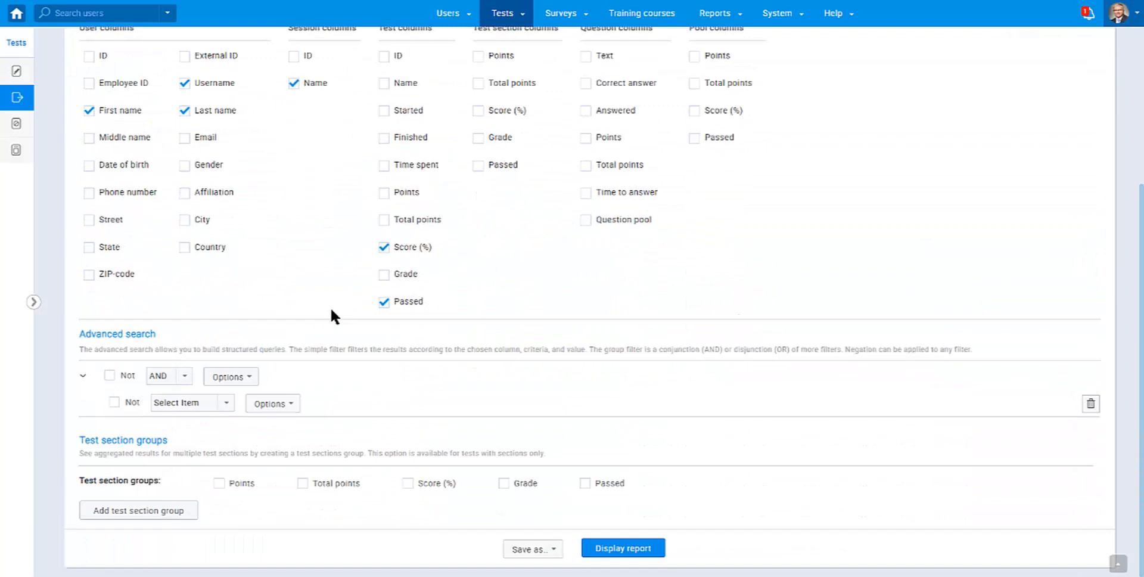
{"action": "left_click", "coordinate": [227, 405]}
{"action": "scroll", "coordinate": [194, 453], "scroll_direction": "down", "scroll_amount": 6}
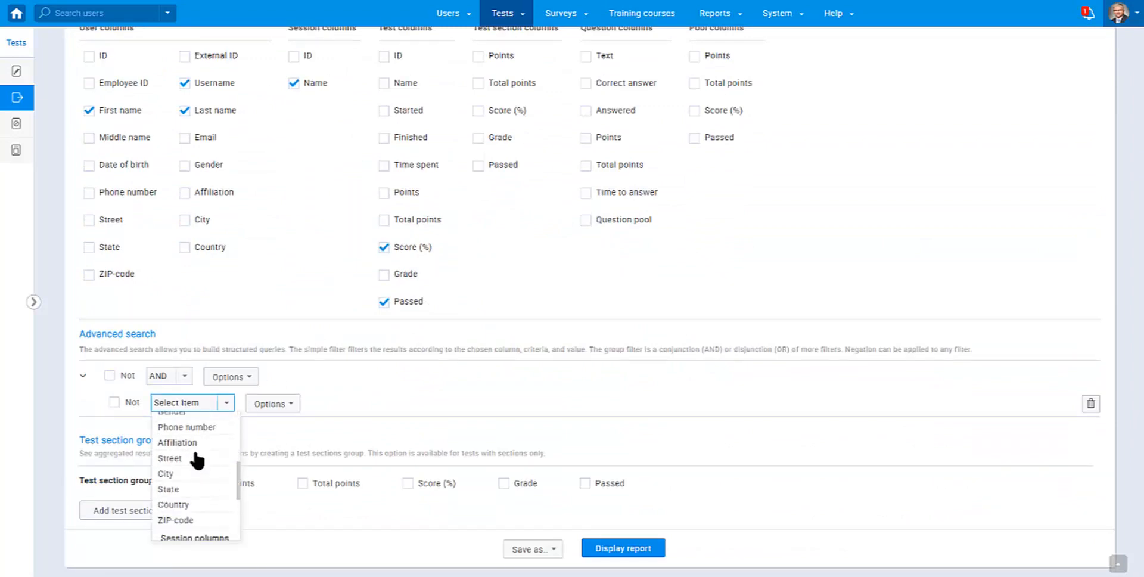
{"action": "left_click", "coordinate": [194, 530]}
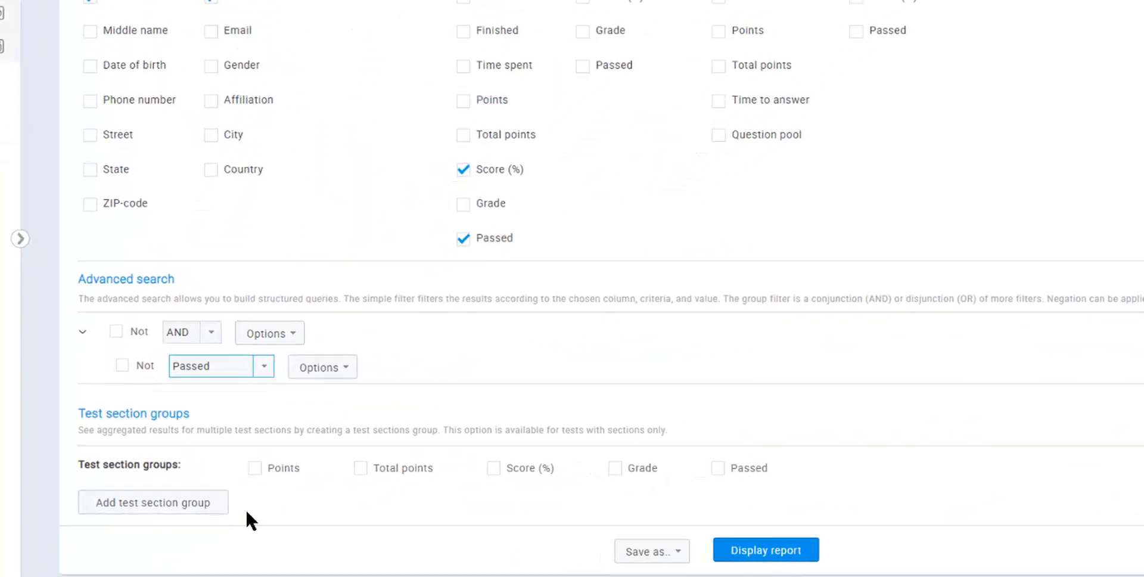
{"action": "left_click", "coordinate": [370, 337]}
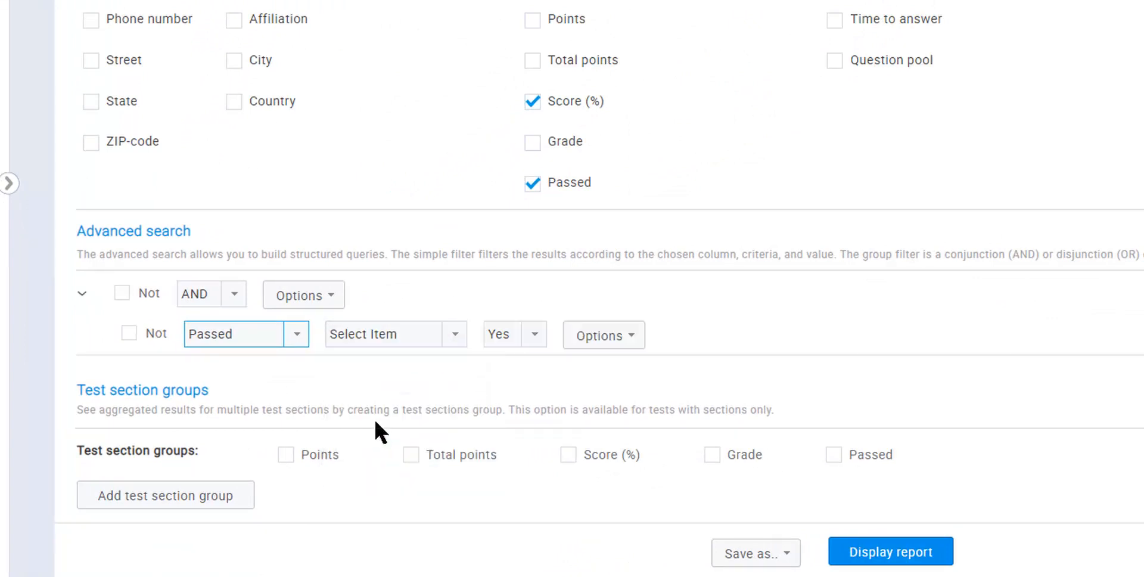
{"action": "left_click", "coordinate": [405, 344]}
{"action": "left_click", "coordinate": [382, 388]}
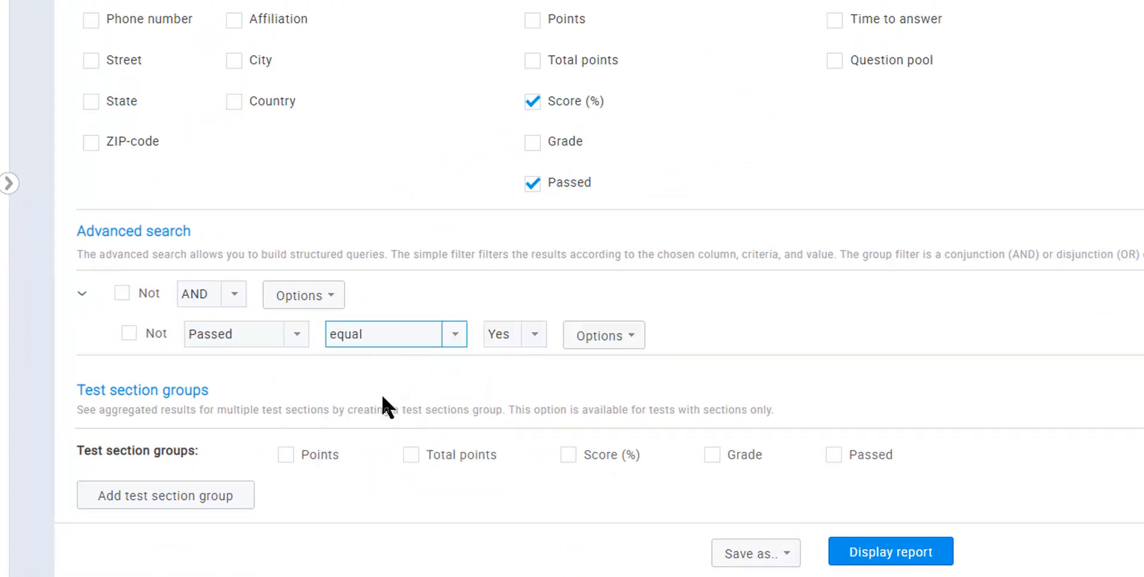
{"action": "left_click", "coordinate": [528, 345]}
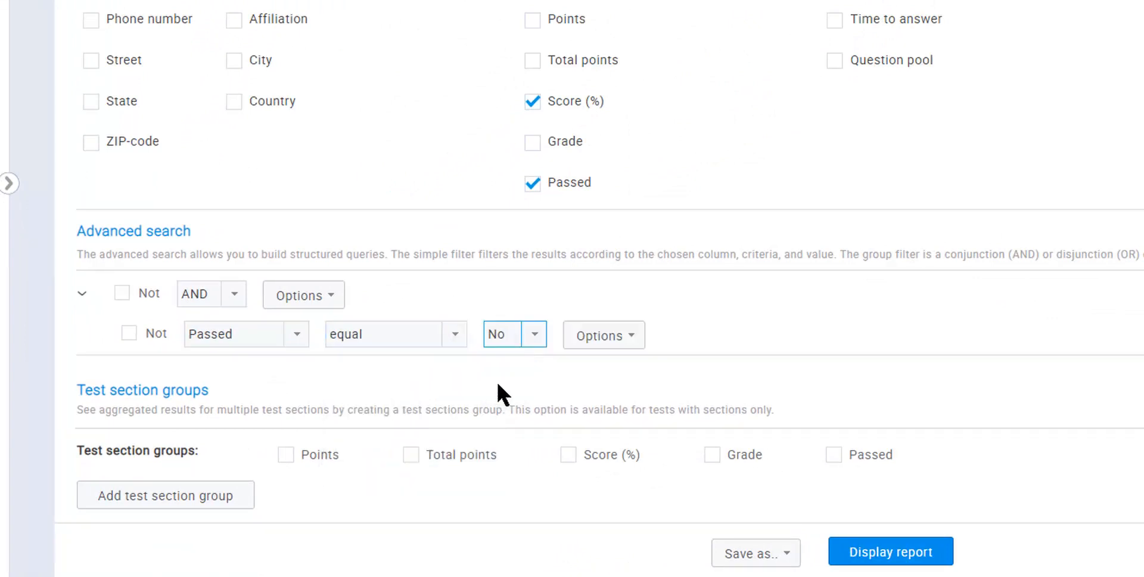
- Insert a simple filter after the Passed condition and set it to Gender equal Male
{"action": "left_click", "coordinate": [596, 336]}
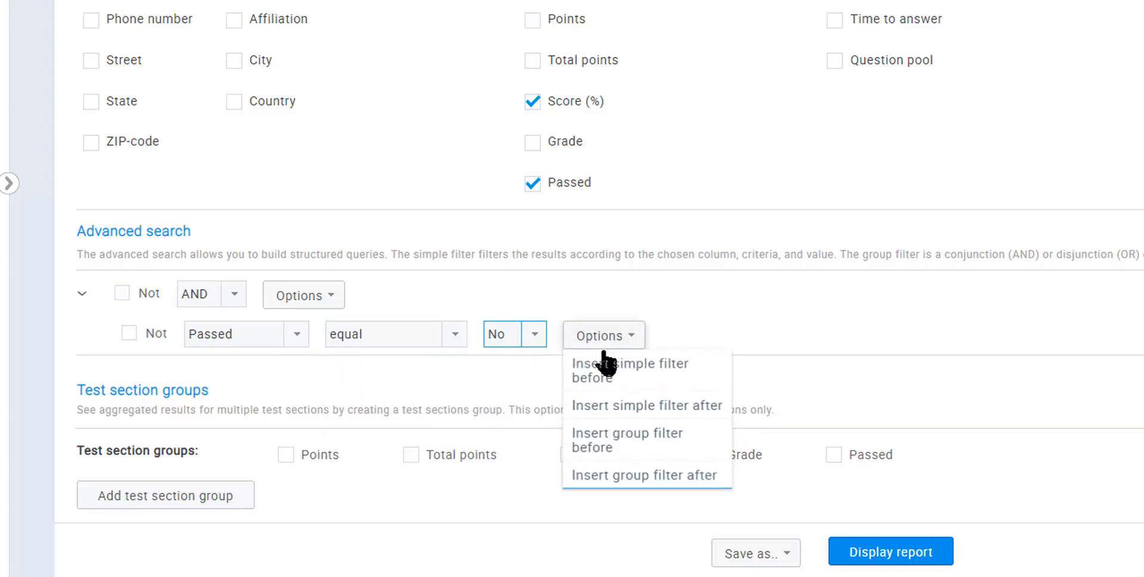
{"action": "left_click", "coordinate": [610, 409]}
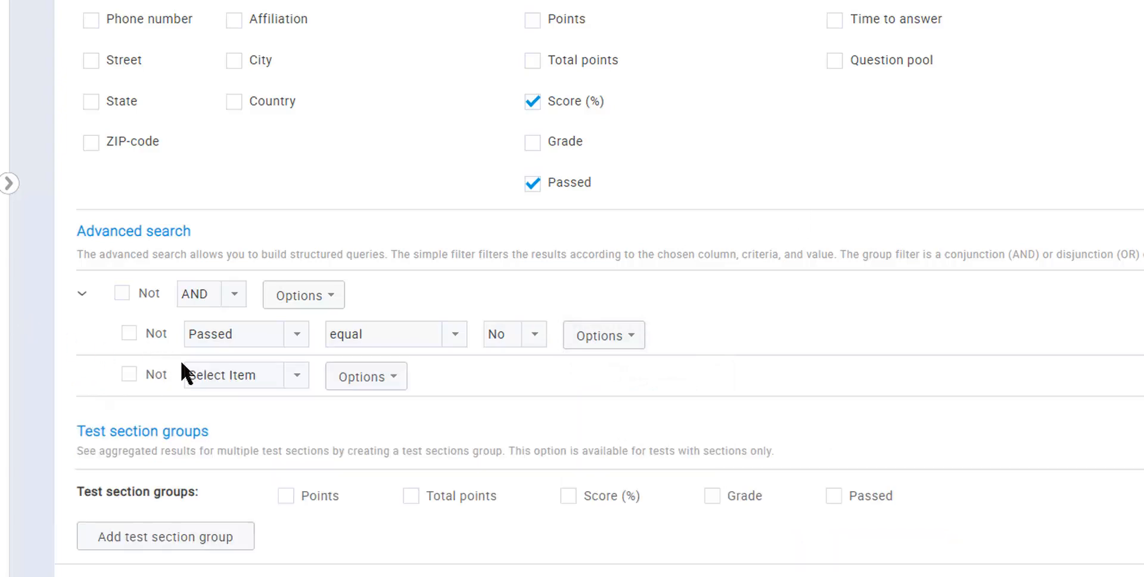
{"action": "left_click", "coordinate": [203, 377]}
{"action": "scroll", "coordinate": [222, 416], "scroll_direction": "down", "scroll_amount": 5}
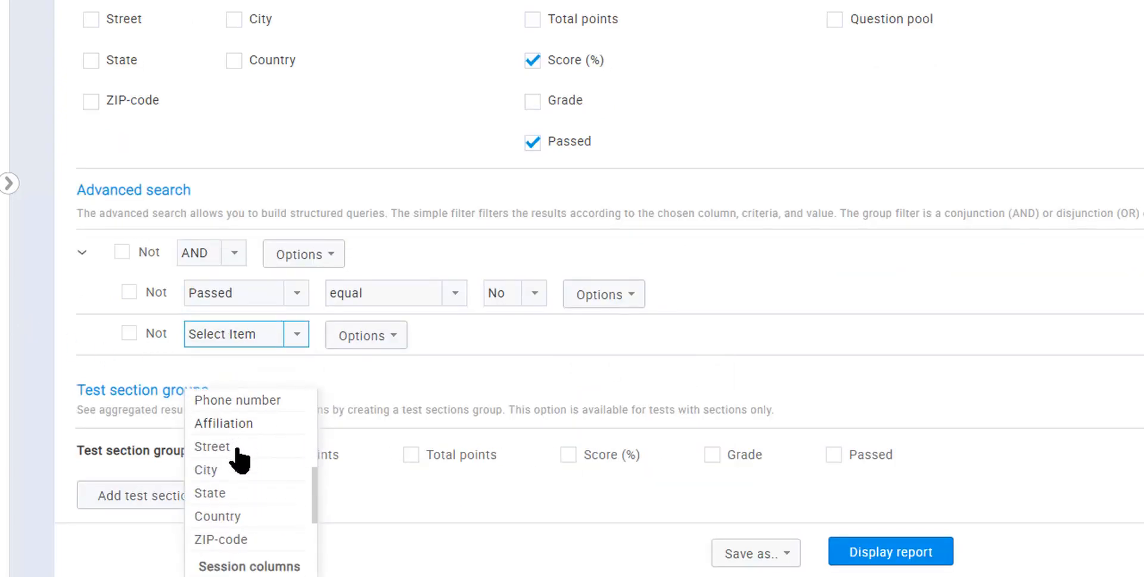
{"action": "scroll", "coordinate": [245, 492], "scroll_direction": "up", "scroll_amount": 3}
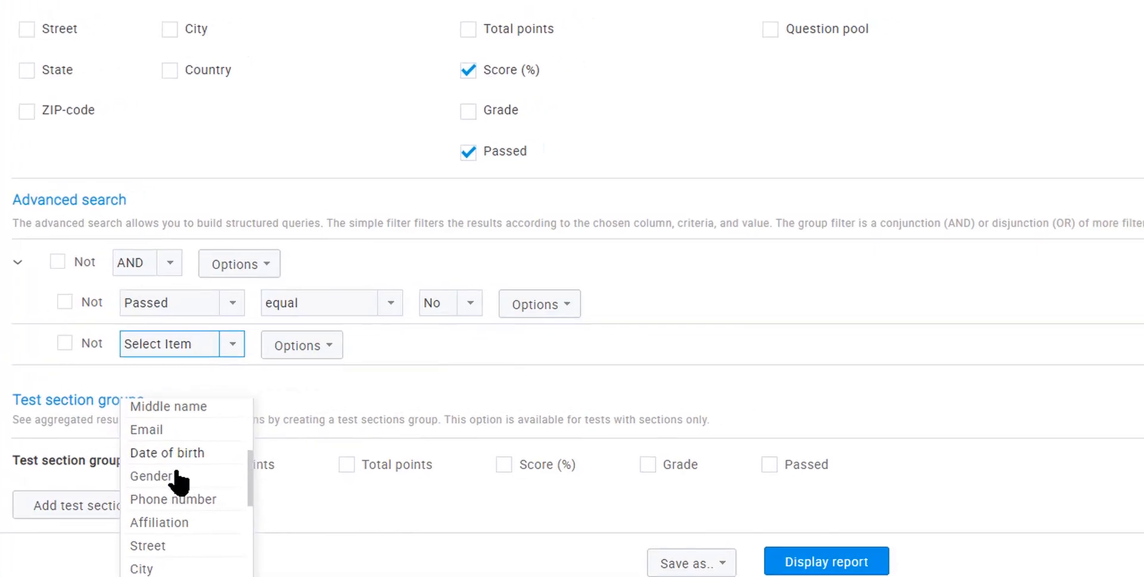
{"action": "left_click", "coordinate": [176, 475]}
{"action": "left_click", "coordinate": [261, 356]}
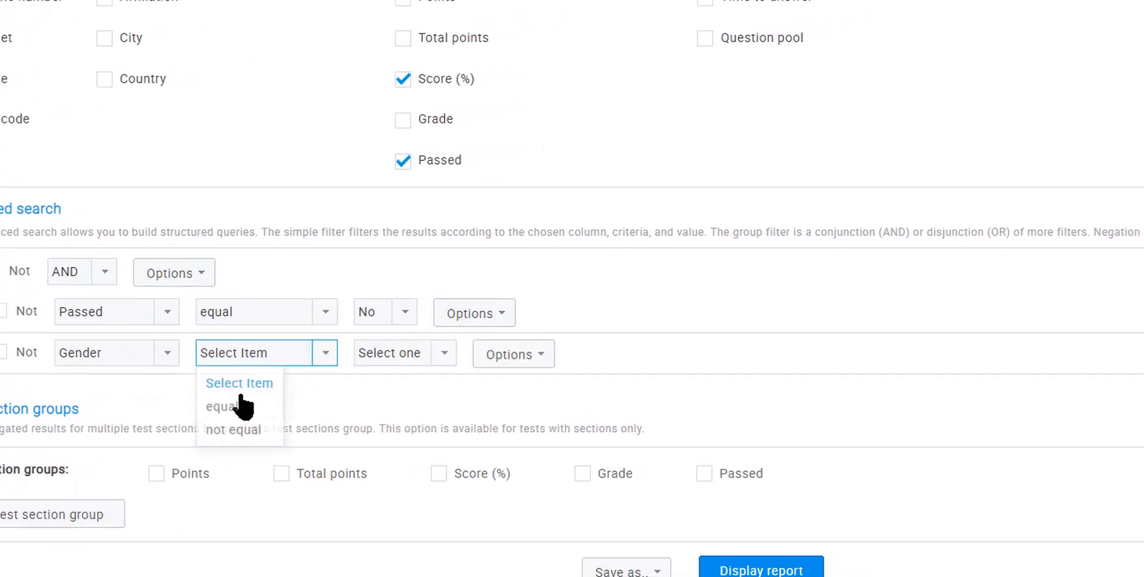
{"action": "left_click", "coordinate": [234, 405]}
{"action": "left_click", "coordinate": [398, 356]}
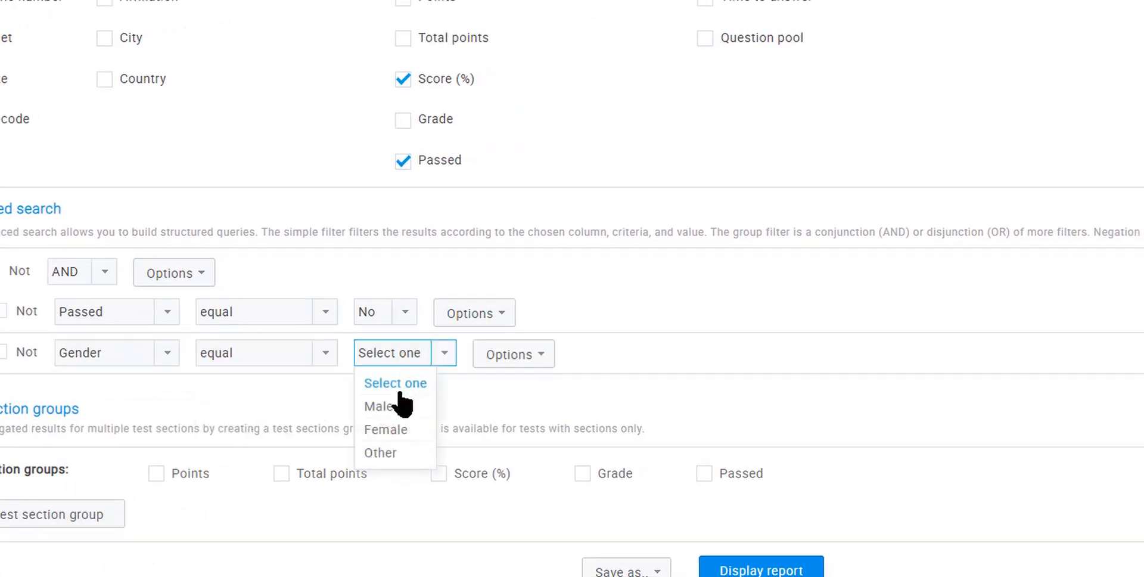
{"action": "left_click", "coordinate": [388, 405]}
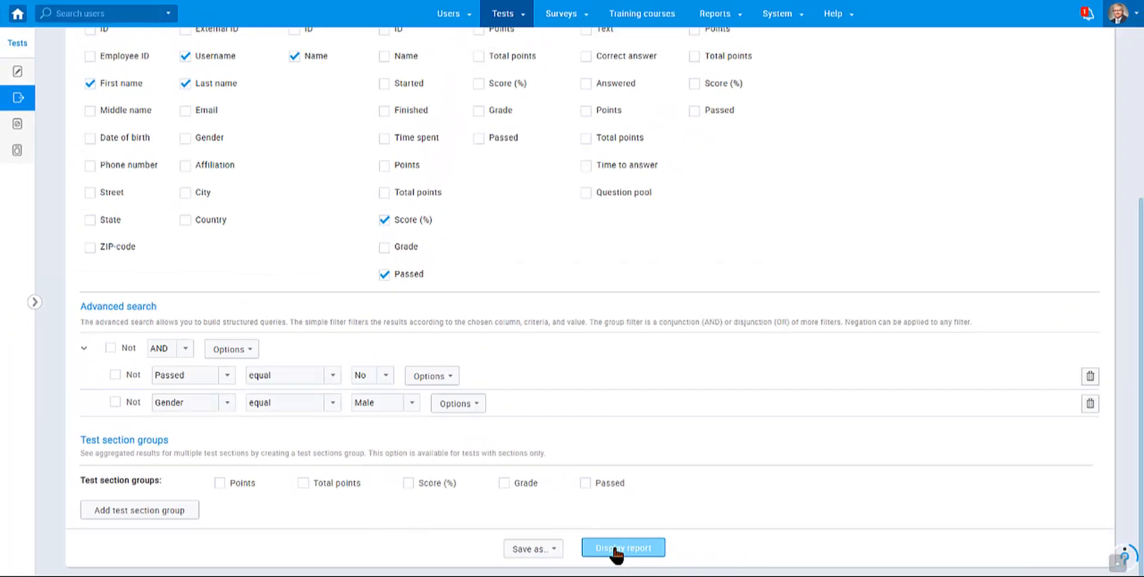
- Display the report filtered by failed status and male gender, and examine its user columns
{"action": "left_click", "coordinate": [616, 549]}
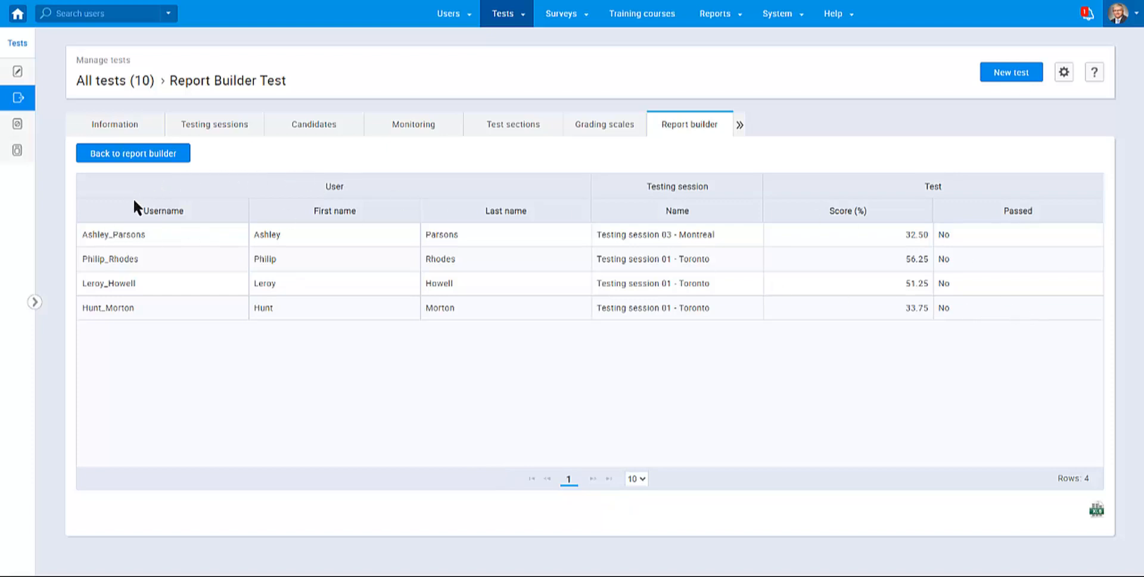
{"action": "double_click", "coordinate": [154, 205]}
{"action": "left_click", "coordinate": [324, 197]}
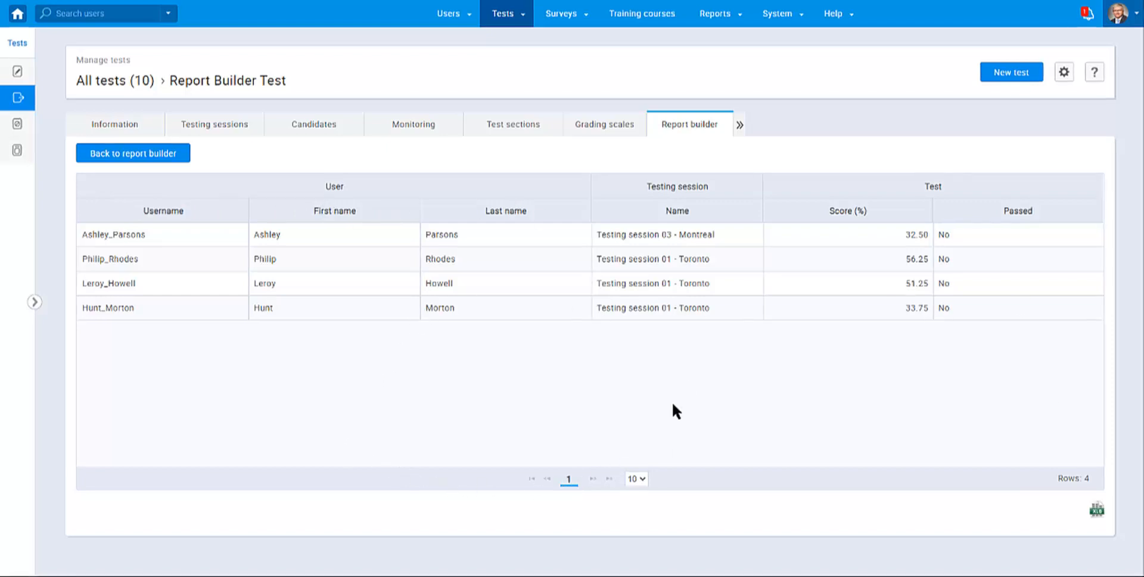
- Open the Item reliability report from the standard test reports and show the question details of Initial Exam Demo
{"action": "left_click", "coordinate": [717, 17]}
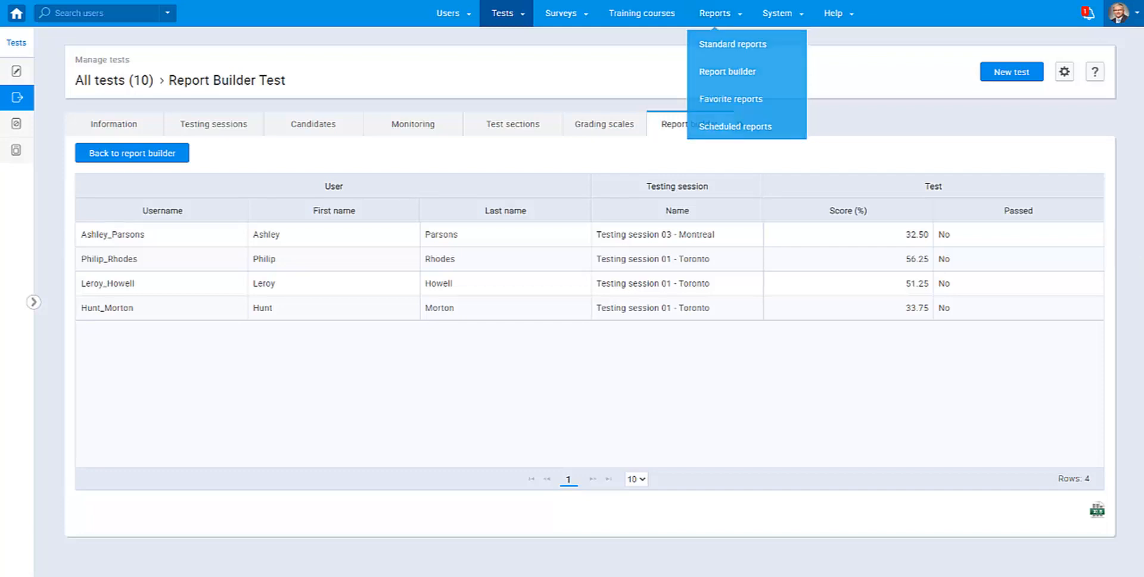
{"action": "mouse_move", "coordinate": [715, 20]}
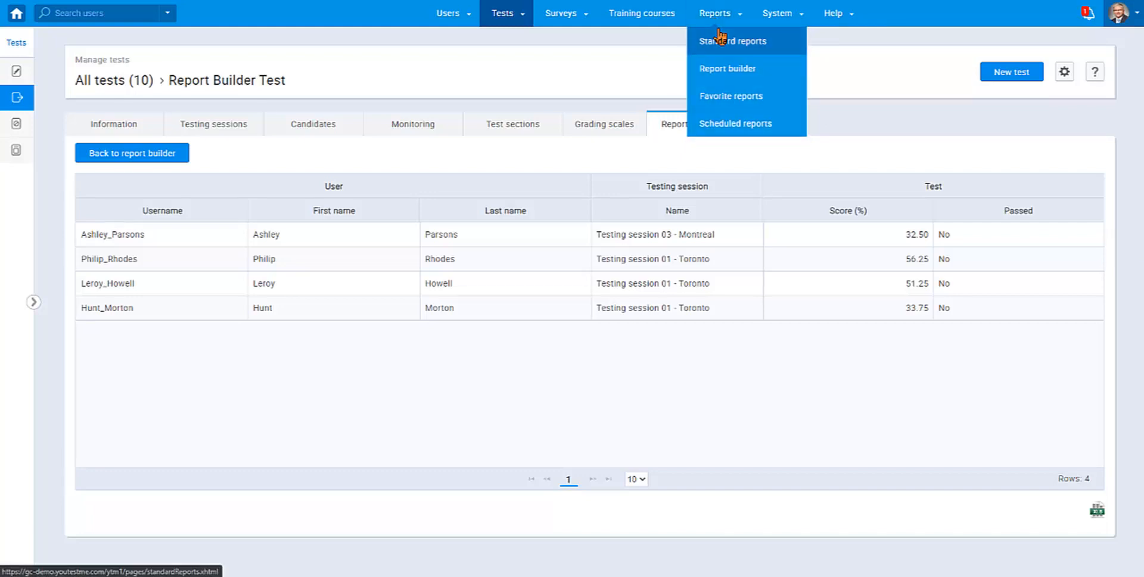
{"action": "left_click", "coordinate": [723, 42]}
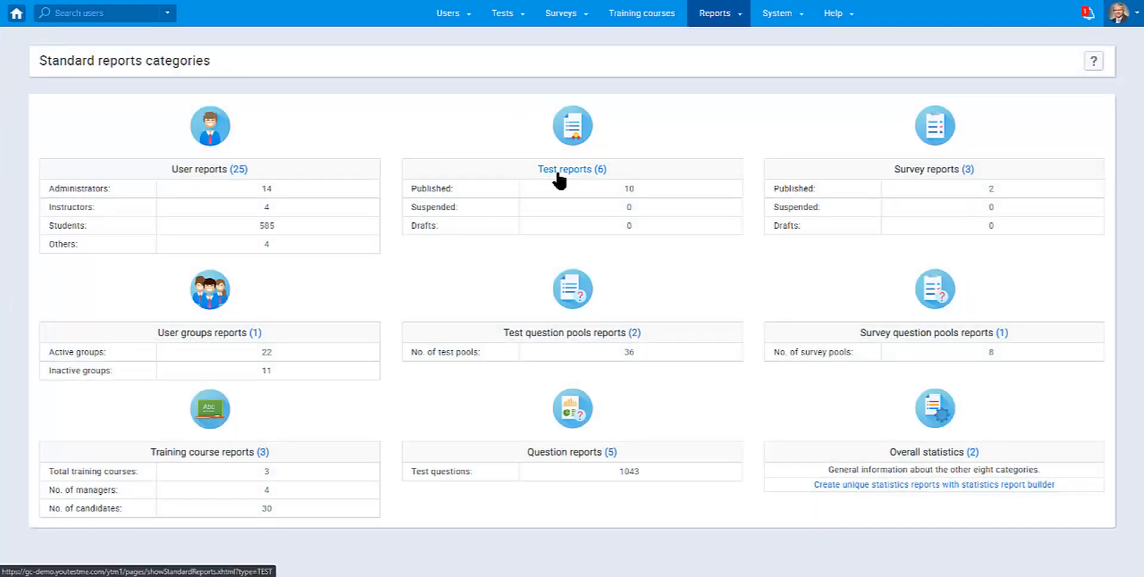
{"action": "left_click", "coordinate": [558, 171]}
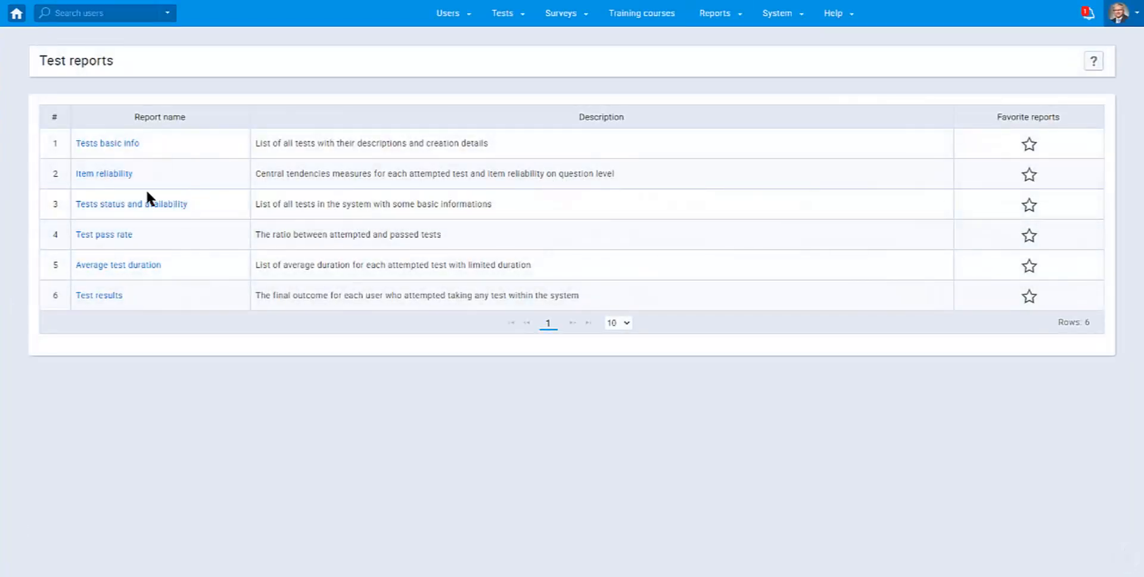
{"action": "left_click", "coordinate": [115, 179]}
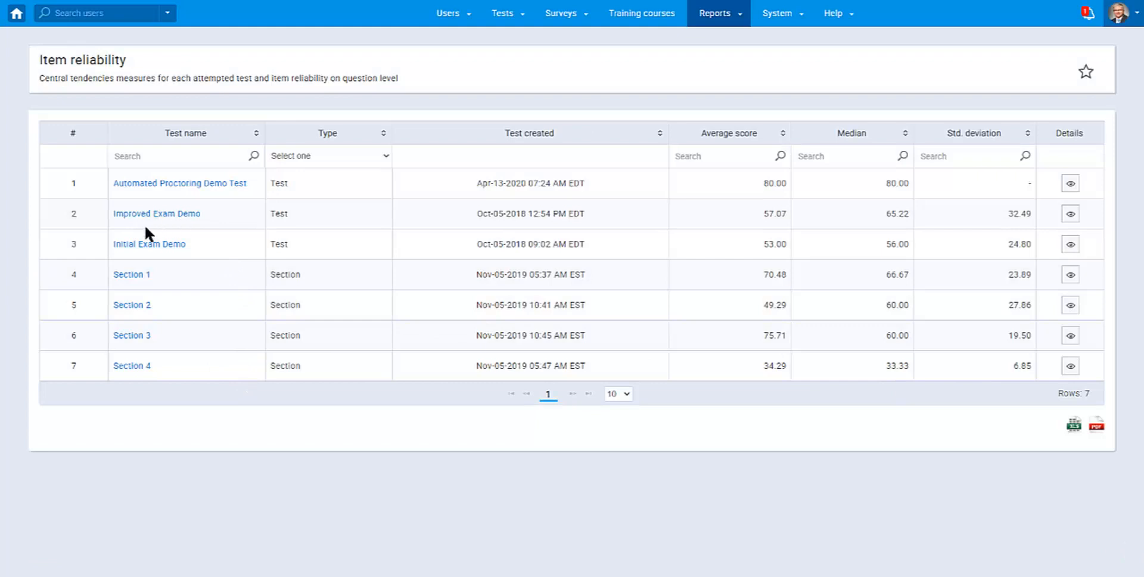
{"action": "left_click", "coordinate": [1071, 245]}
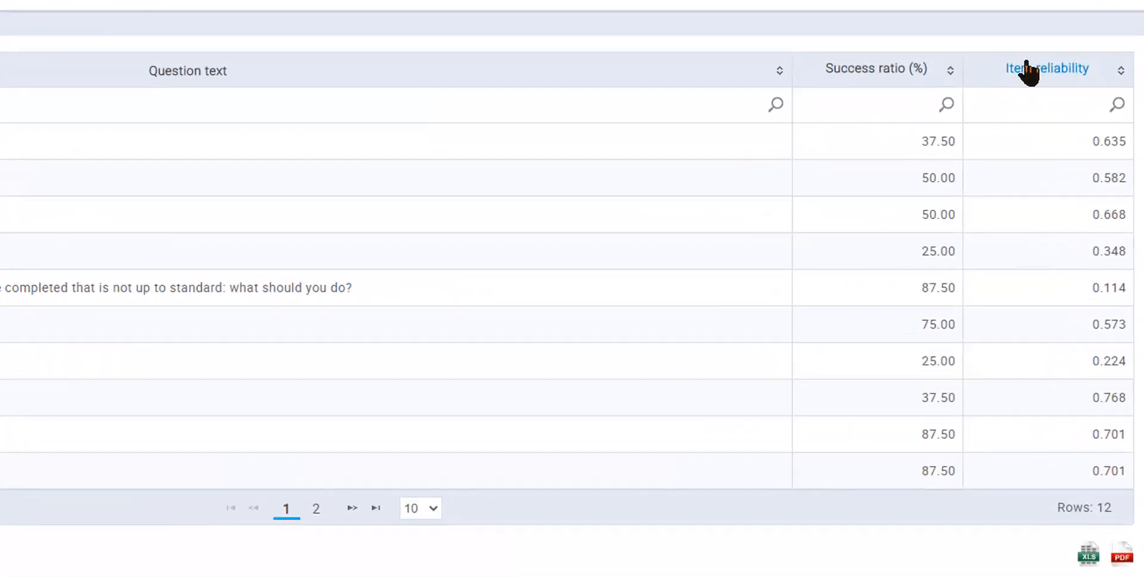
- Sort the questions by item reliability in ascending order and examine the lowest reliability values
{"action": "left_click", "coordinate": [1027, 70]}
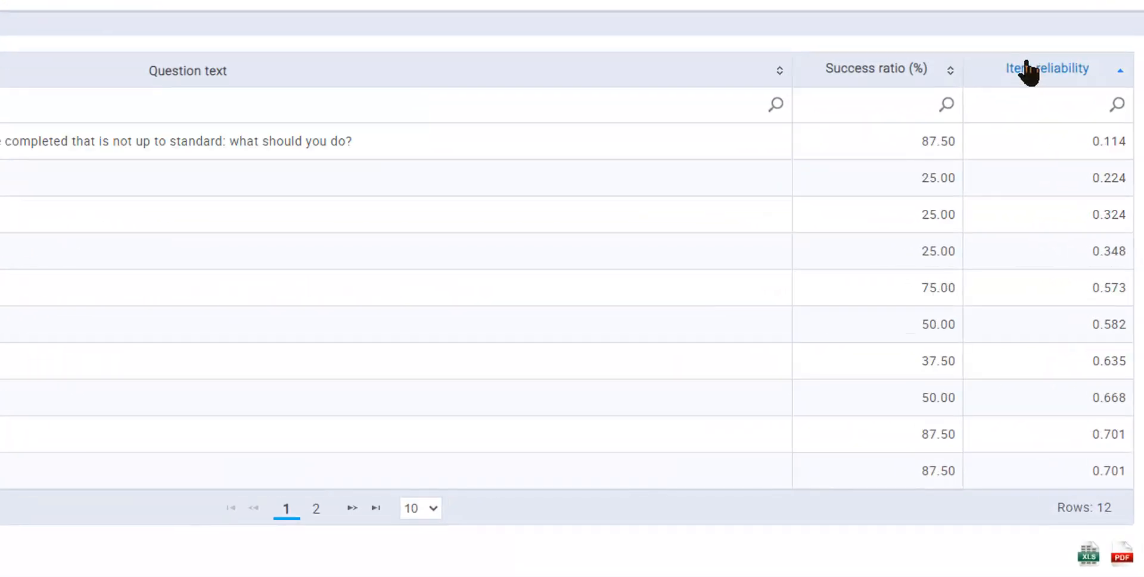
{"action": "double_click", "coordinate": [1101, 143]}
{"action": "double_click", "coordinate": [1106, 177]}
{"action": "left_click", "coordinate": [1109, 213]}
{"action": "double_click", "coordinate": [1109, 214]}
{"action": "double_click", "coordinate": [1102, 251]}
{"action": "left_click", "coordinate": [1114, 179]}
{"action": "double_click", "coordinate": [1113, 179]}
{"action": "double_click", "coordinate": [1098, 142]}
{"action": "double_click", "coordinate": [1106, 142]}
{"action": "left_click", "coordinate": [1104, 177]}
{"action": "double_click", "coordinate": [1106, 179]}
- Return to the standard report categories and open the Users audit trail from the user reports
{"action": "mouse_move", "coordinate": [719, 14]}
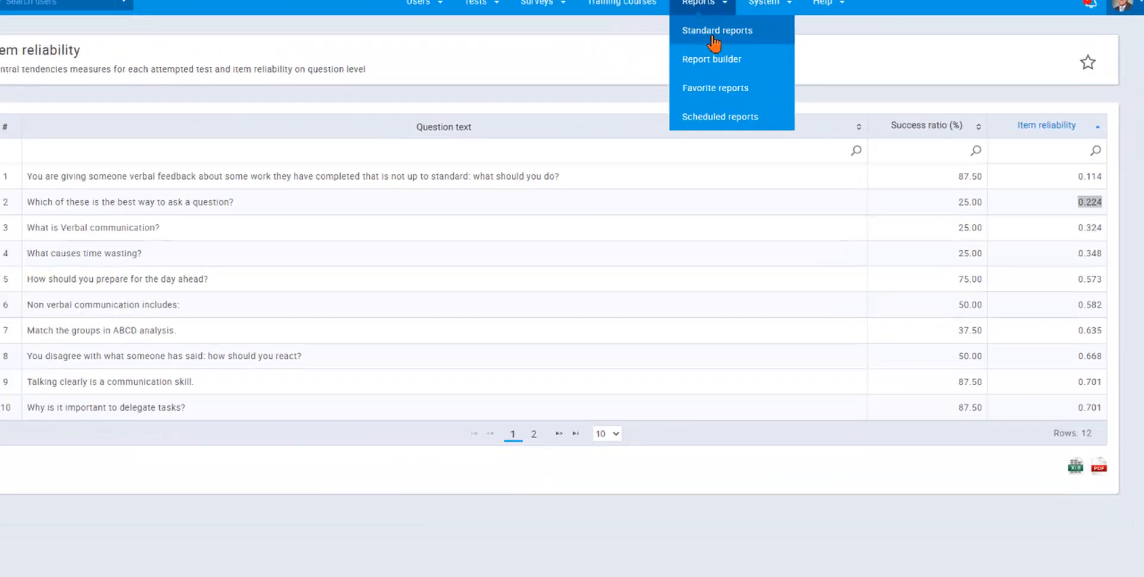
{"action": "left_click", "coordinate": [729, 47]}
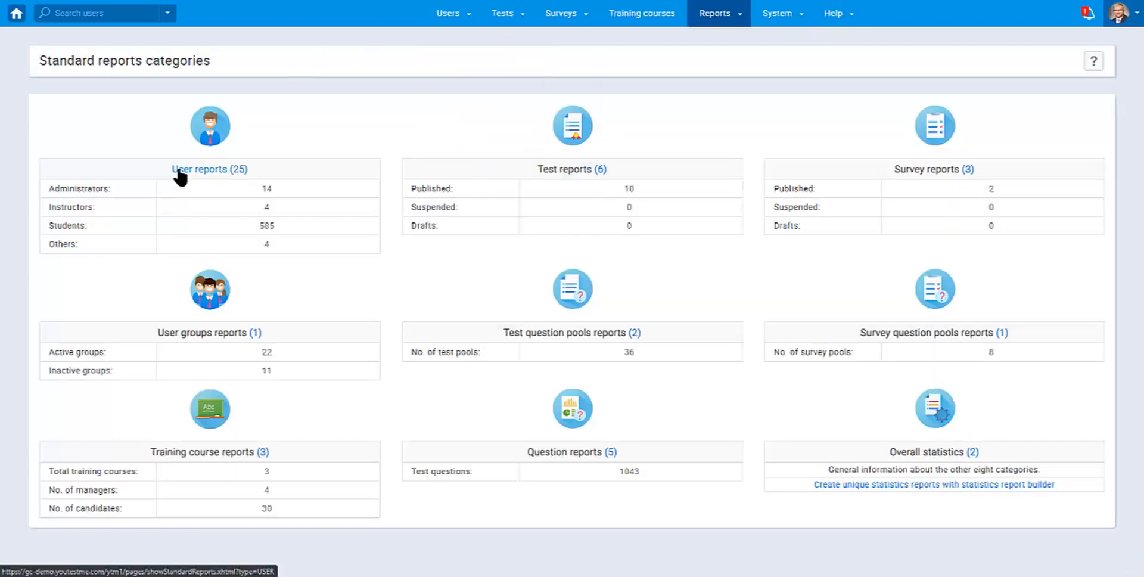
{"action": "left_click", "coordinate": [178, 170]}
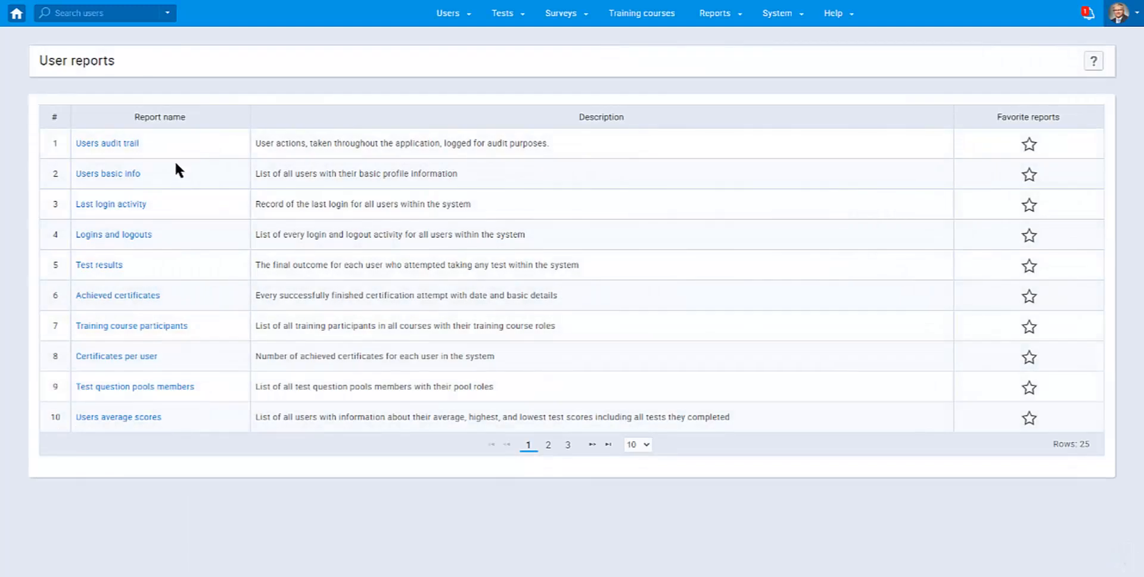
{"action": "left_click", "coordinate": [124, 143]}
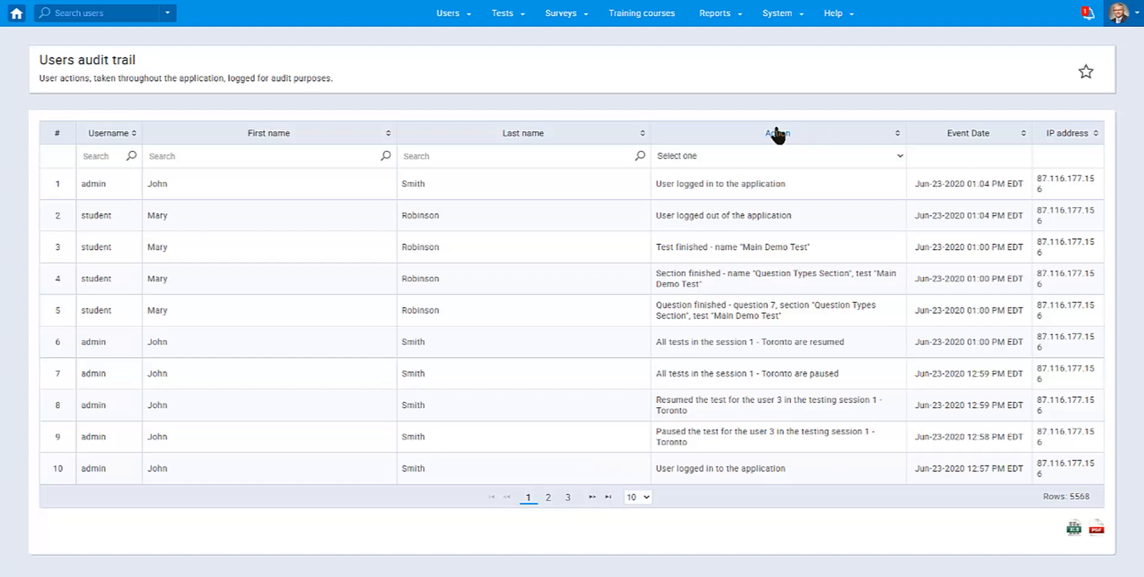
{"action": "left_click", "coordinate": [556, 18]}
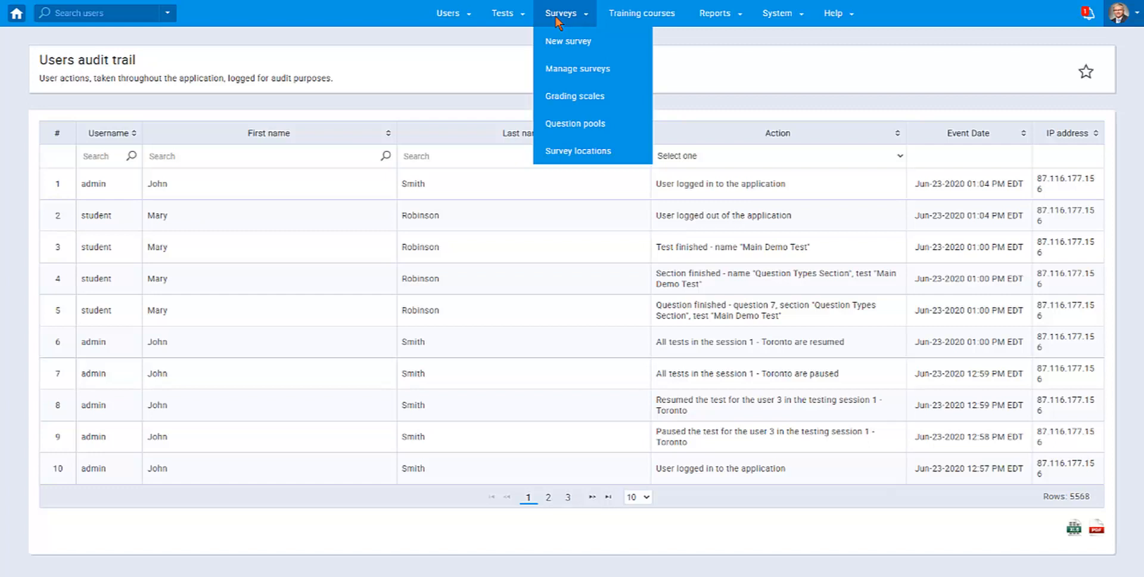
{"action": "left_click", "coordinate": [504, 17]}
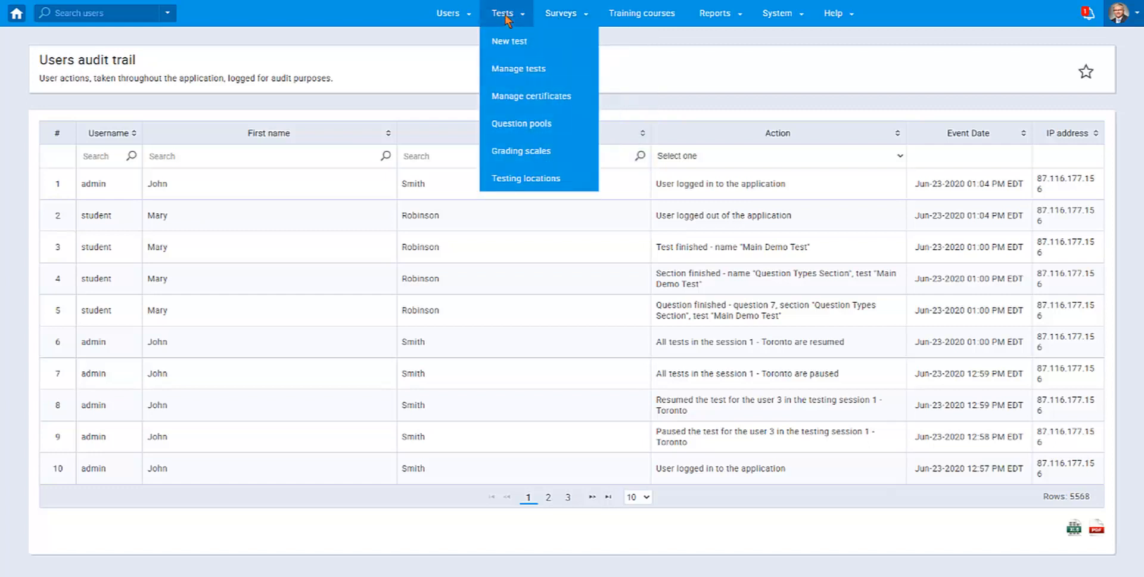
{"action": "left_click", "coordinate": [552, 17]}
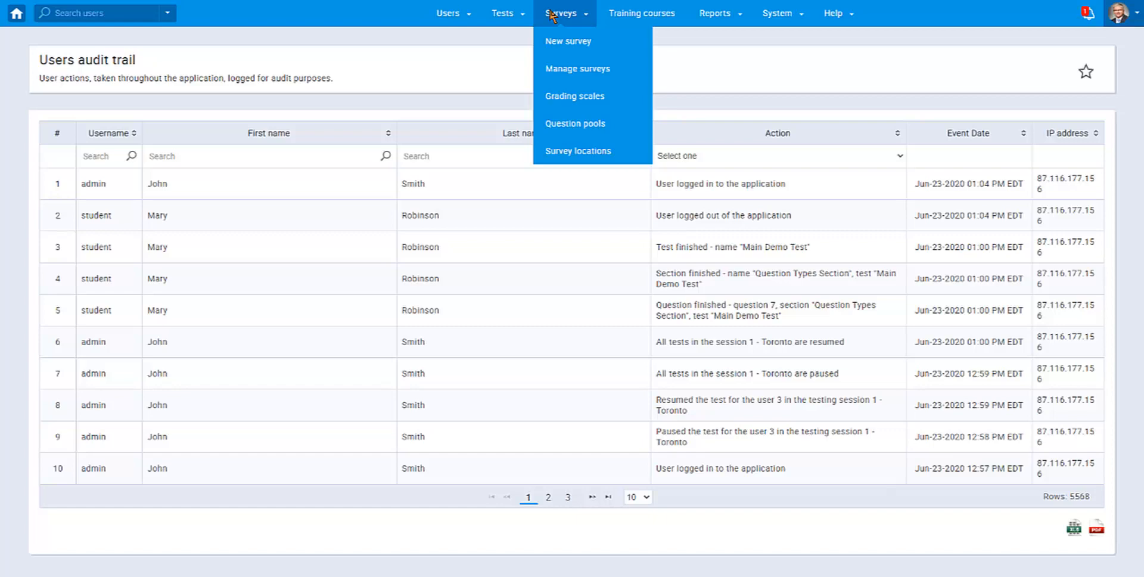
- Go to the training courses, open Introductory Training Course and view its candidates' progress
{"action": "left_click", "coordinate": [622, 16]}
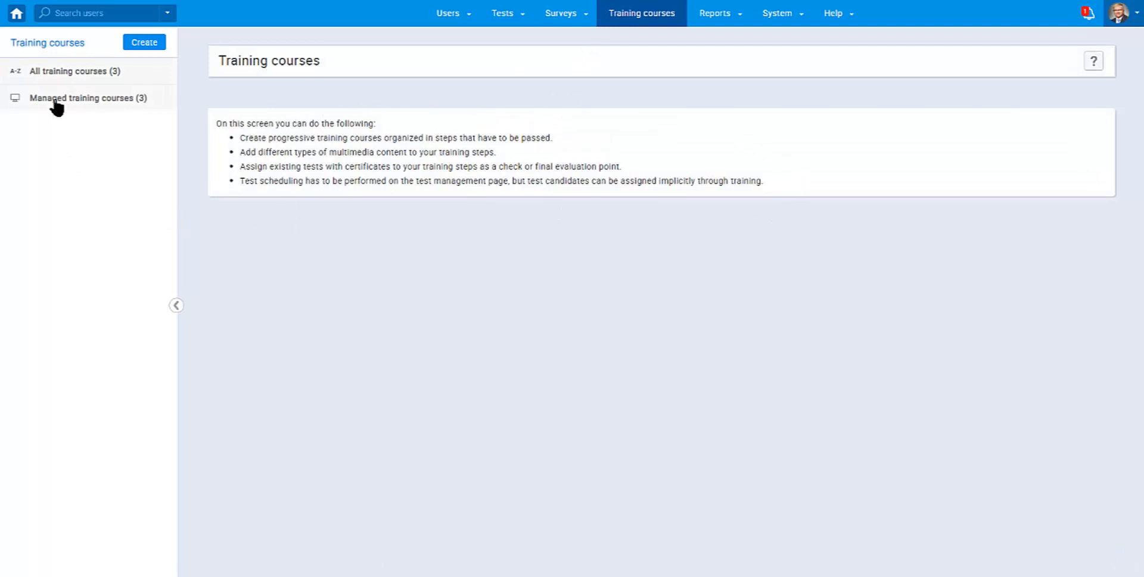
{"action": "left_click", "coordinate": [63, 73]}
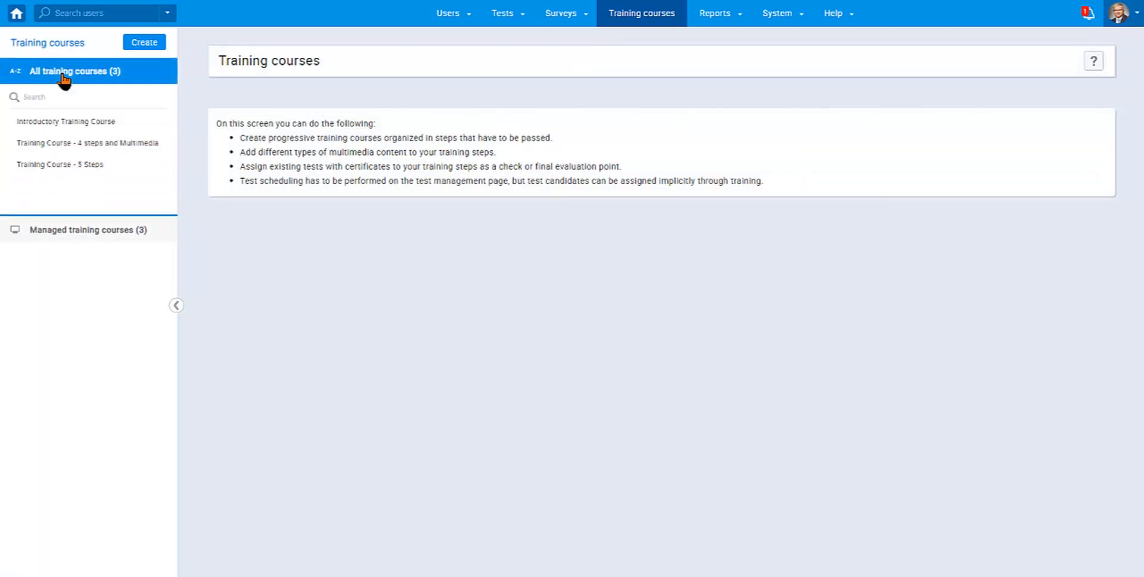
{"action": "left_click", "coordinate": [58, 123]}
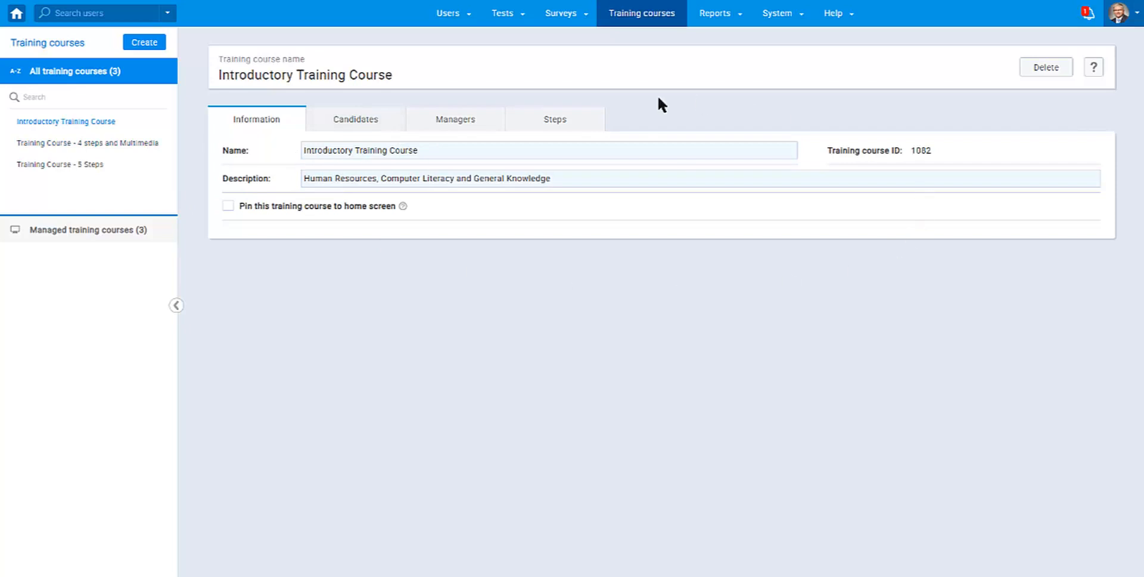
{"action": "left_click", "coordinate": [363, 124]}
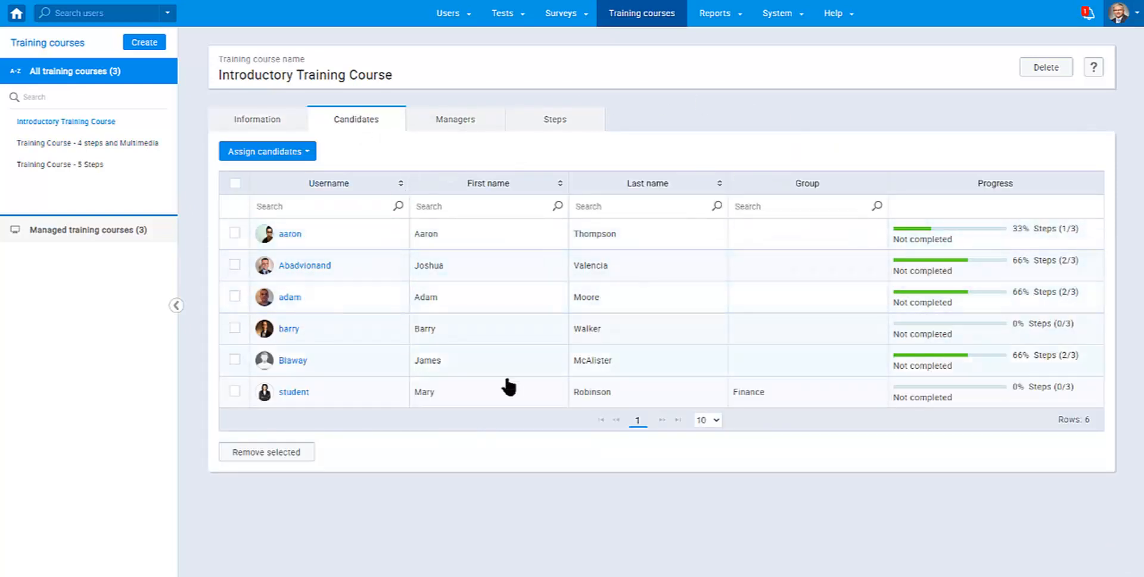
- Show the course steps and expand the attachments of Human Resource Management, Computer literacy and General knowledge
{"action": "left_click", "coordinate": [573, 127]}
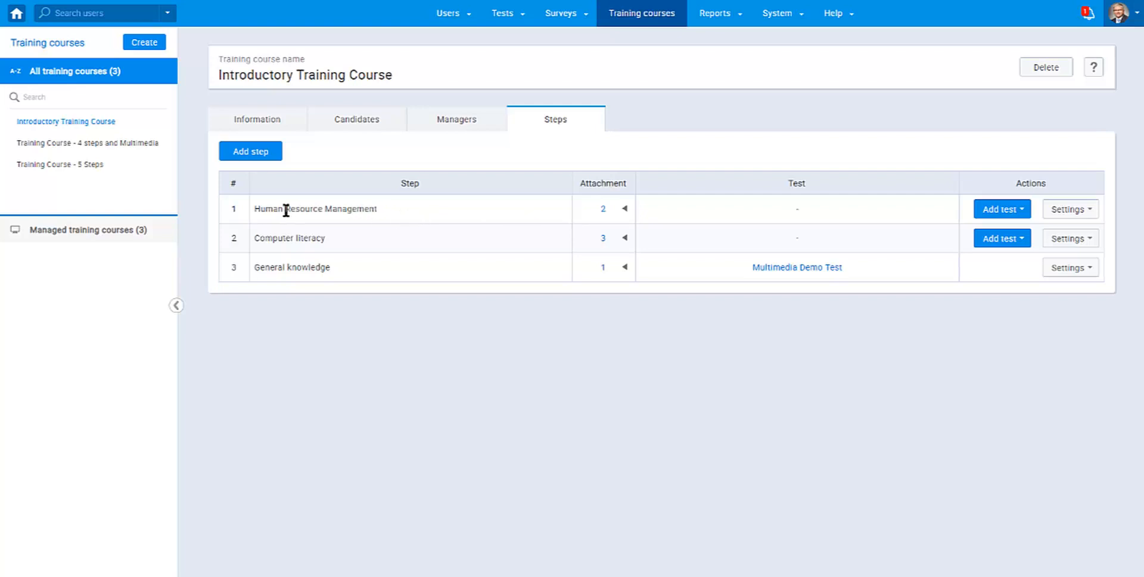
{"action": "left_click_drag", "start_coordinate": [260, 207], "coordinate": [322, 266]}
{"action": "left_click", "coordinate": [322, 265]}
{"action": "left_click", "coordinate": [625, 210]}
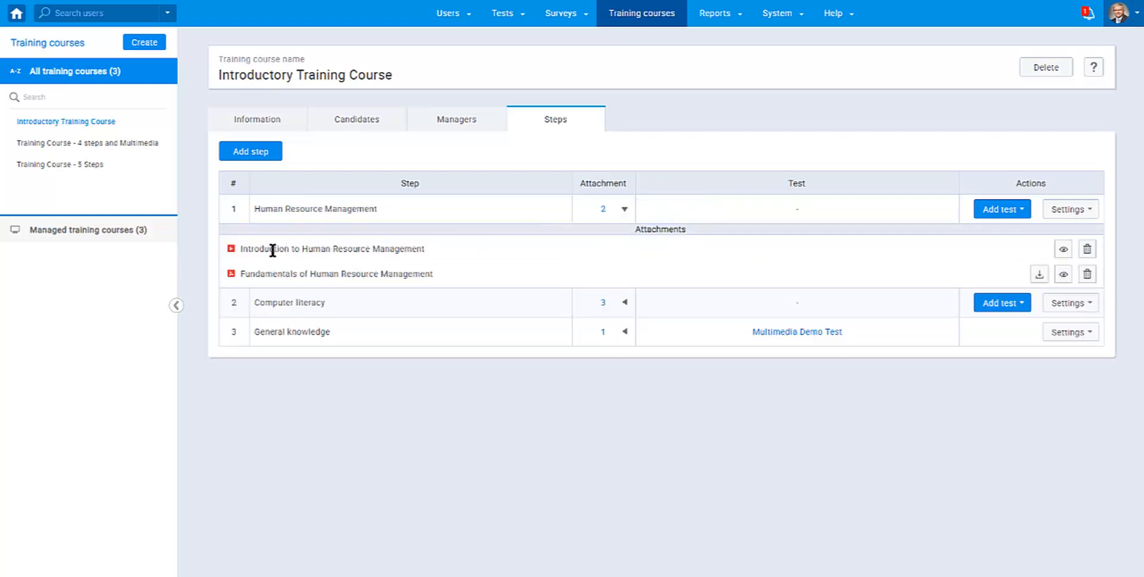
{"action": "left_click", "coordinate": [626, 303]}
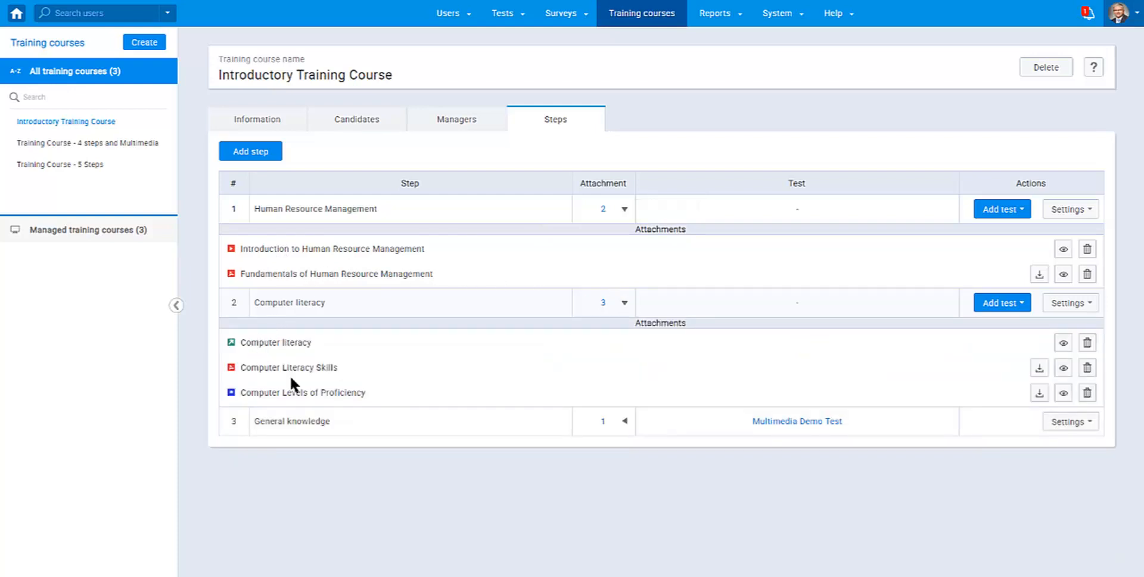
{"action": "left_click", "coordinate": [624, 424]}
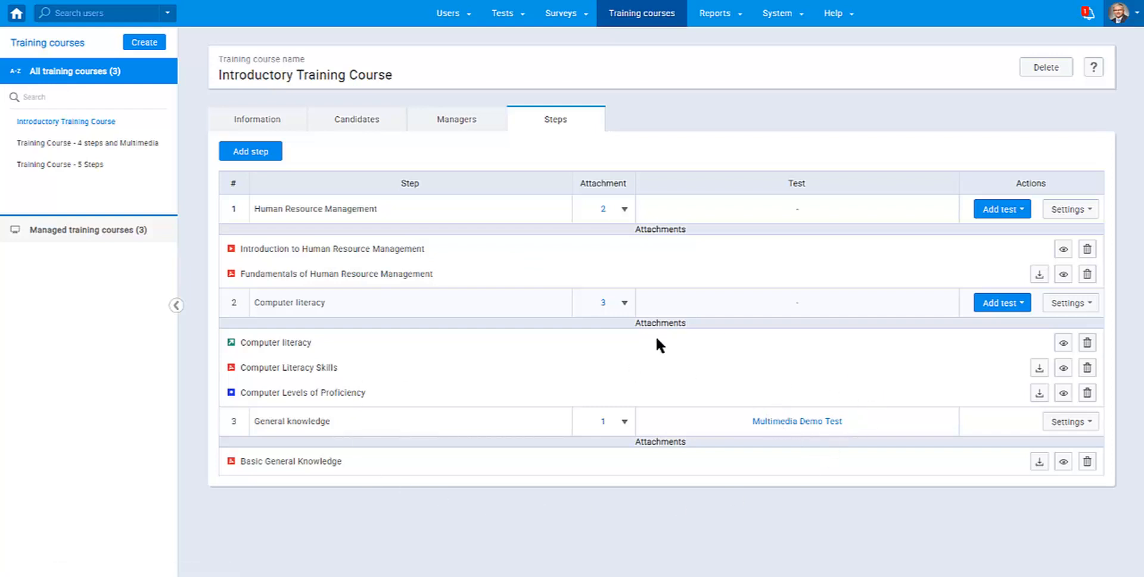
- Check the options for adding a test to the Human Resource Management and Computer literacy steps
{"action": "left_click", "coordinate": [1016, 214]}
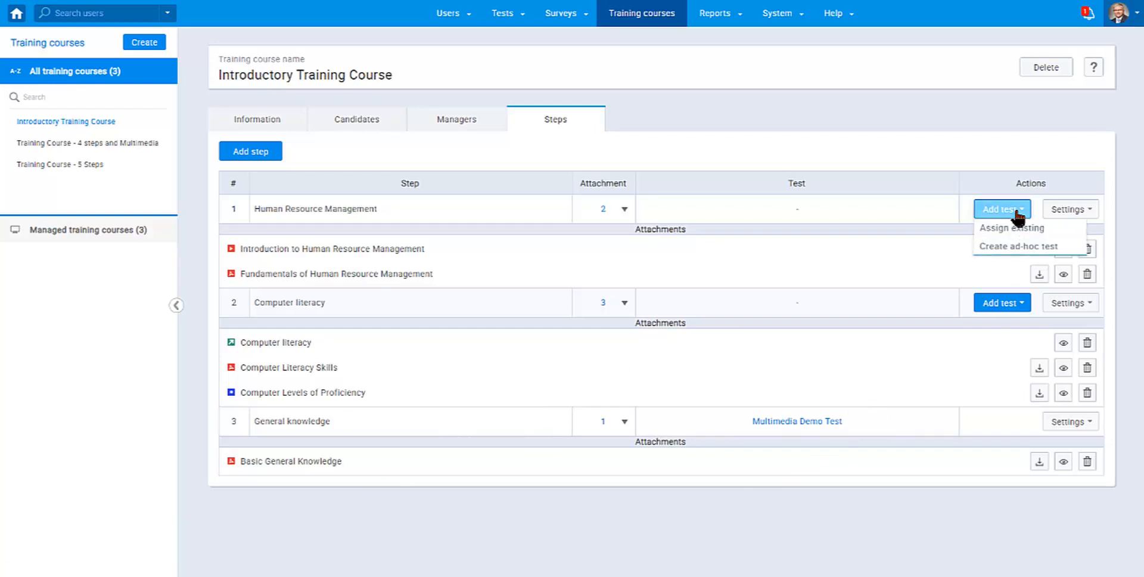
{"action": "left_click", "coordinate": [1017, 212]}
{"action": "left_click", "coordinate": [1016, 304]}
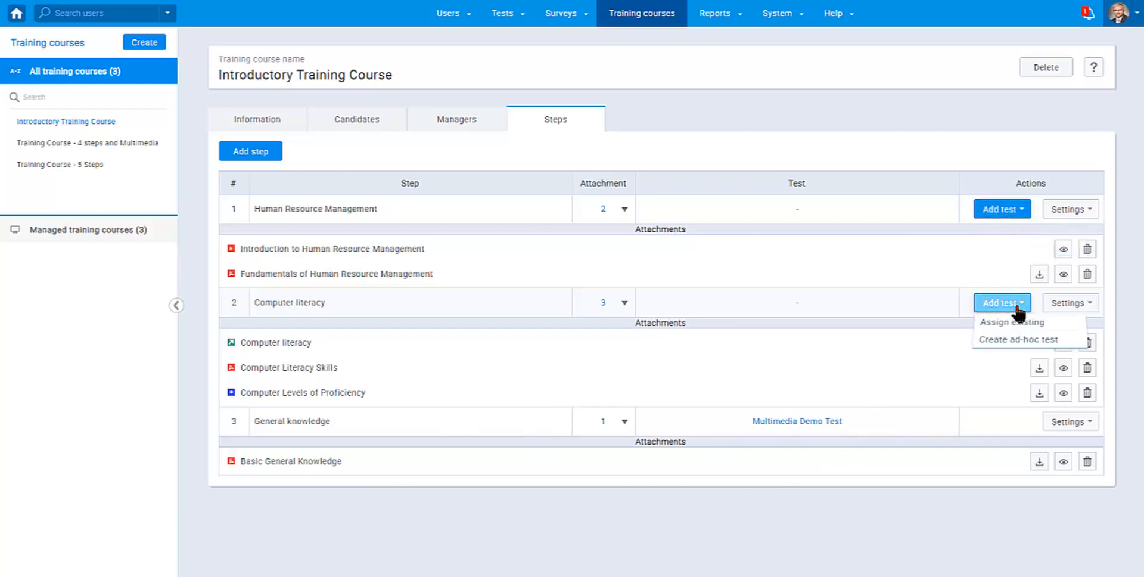
{"action": "left_click", "coordinate": [1019, 311]}
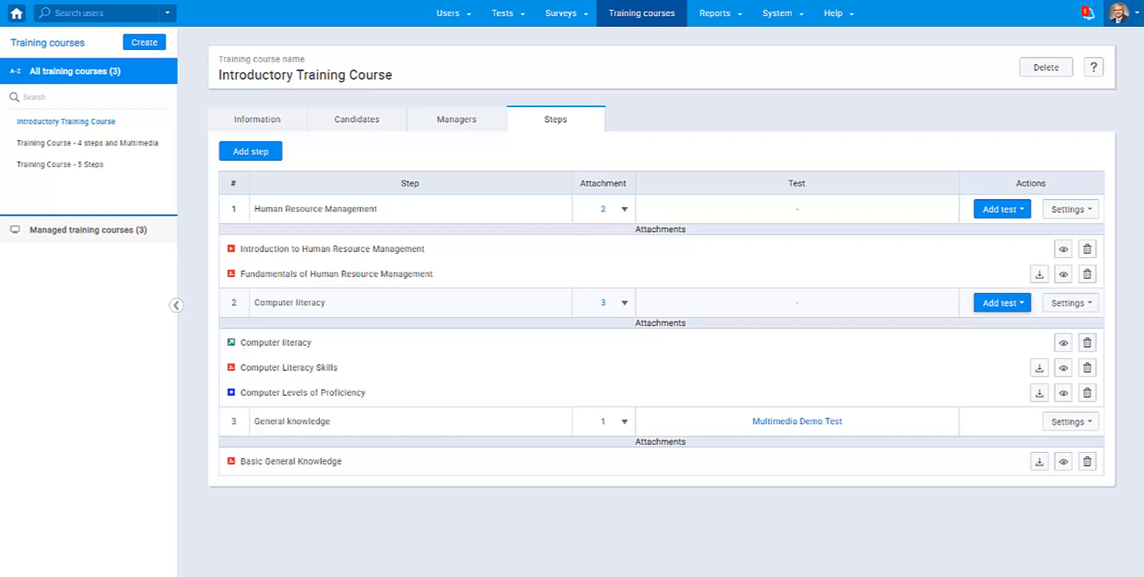
- Open the system settings and review the system preferences for date format, white labeling, logo, favicon and system parameters
{"action": "mouse_move", "coordinate": [775, 25]}
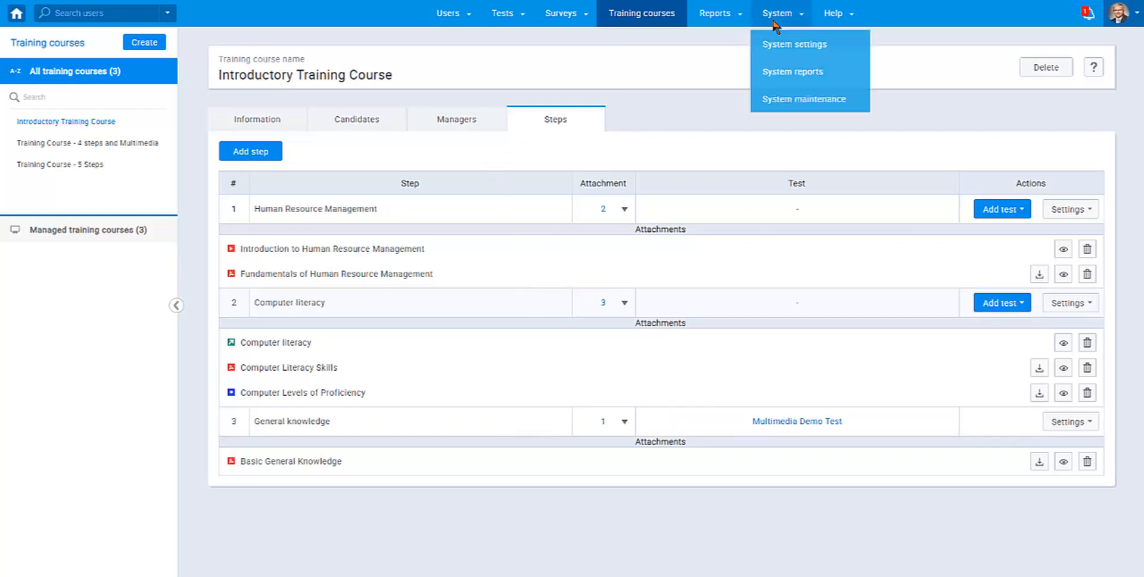
{"action": "left_click", "coordinate": [777, 44]}
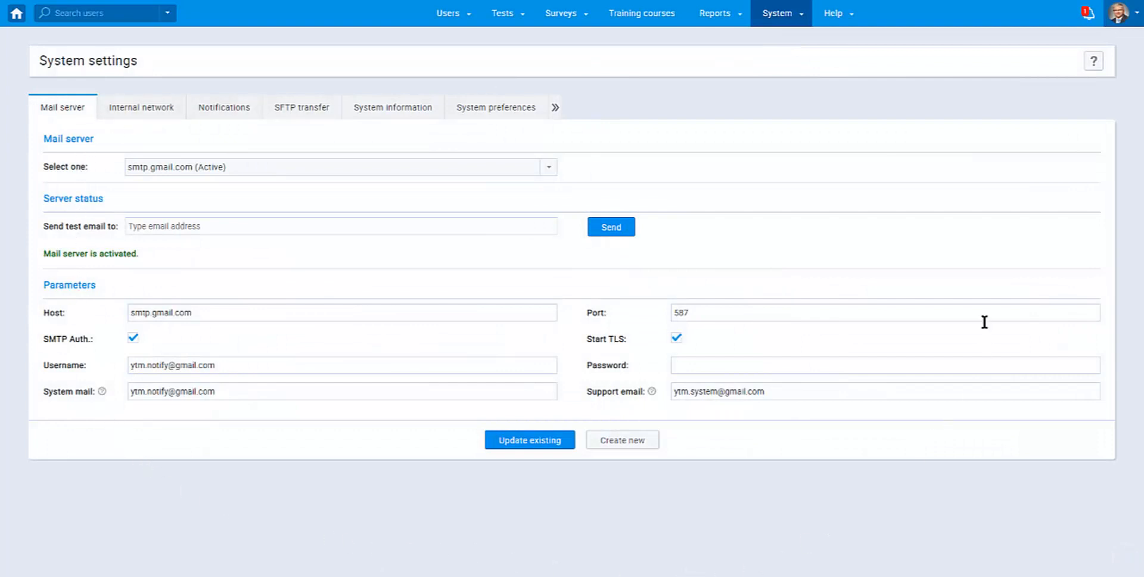
{"action": "left_click", "coordinate": [535, 116]}
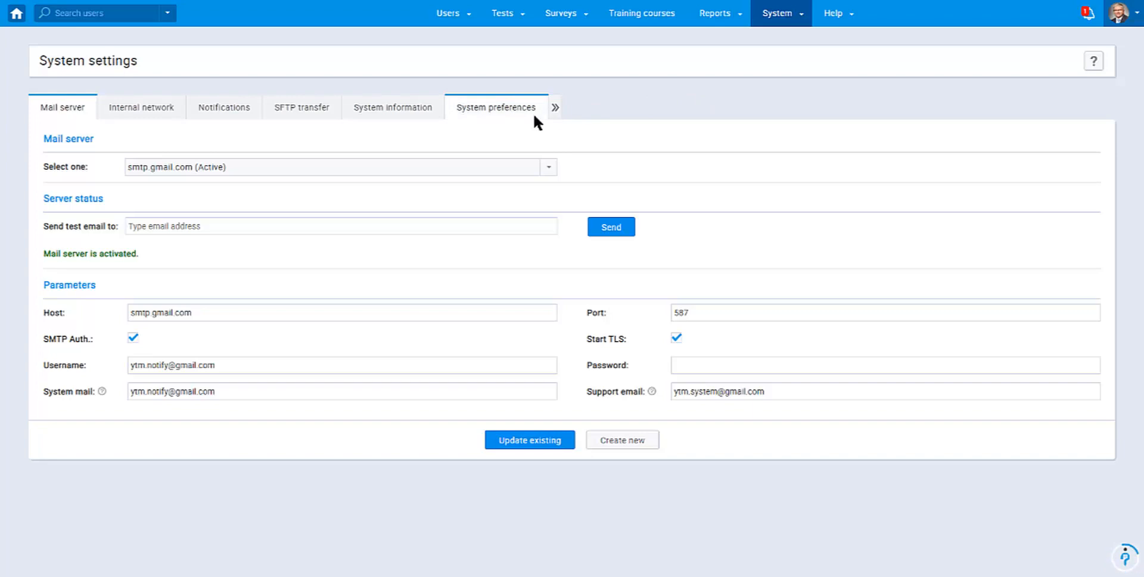
{"action": "scroll", "coordinate": [444, 180], "scroll_direction": "down", "scroll_amount": 6}
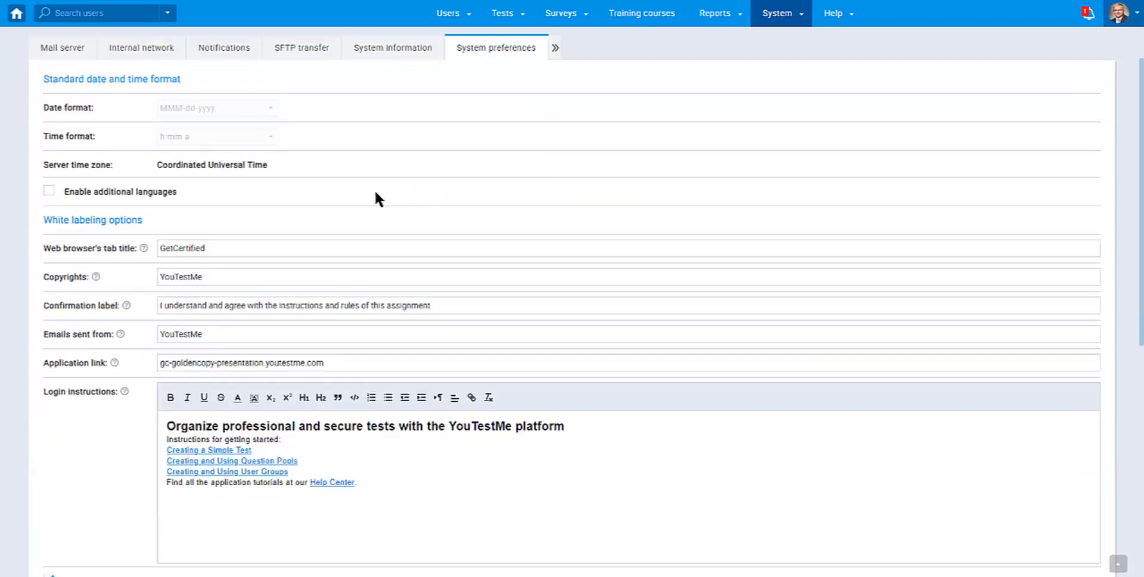
{"action": "scroll", "coordinate": [113, 391], "scroll_direction": "down", "scroll_amount": 1}
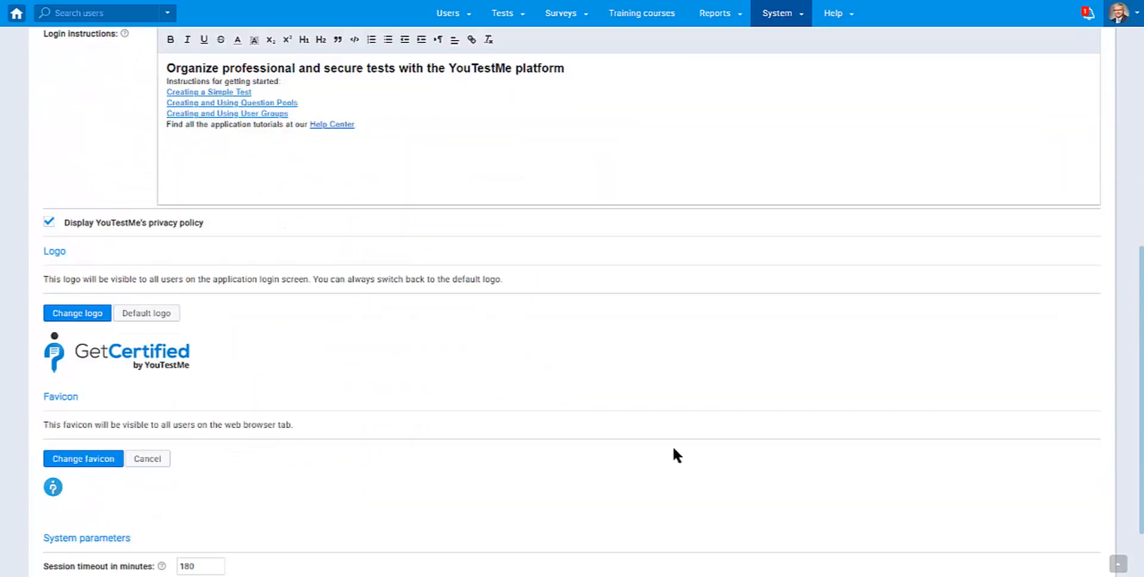
{"action": "scroll", "coordinate": [184, 441], "scroll_direction": "down", "scroll_amount": 1}
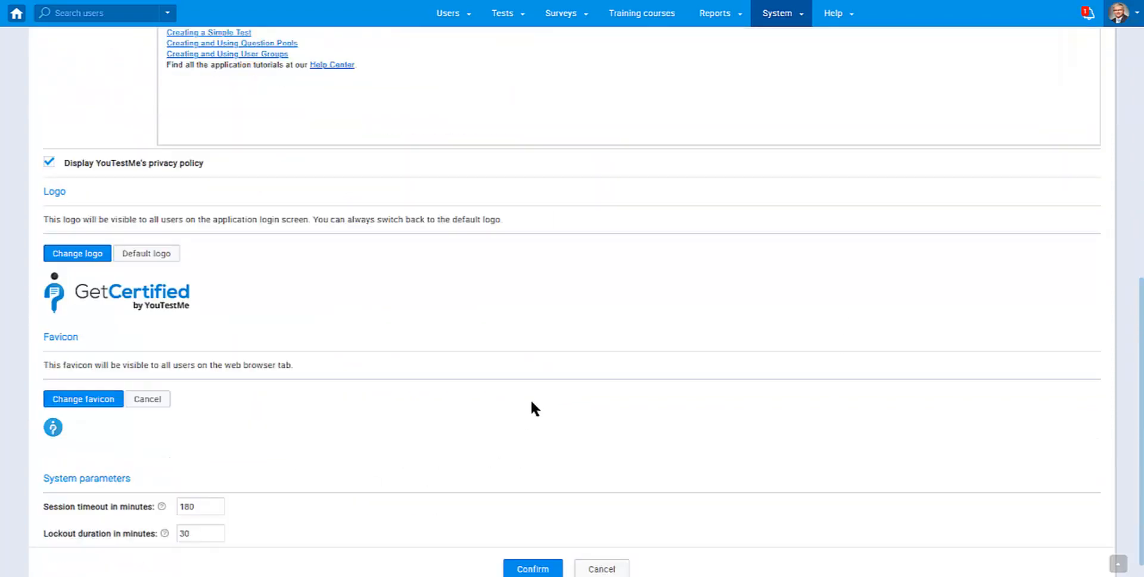
{"action": "scroll", "coordinate": [658, 374], "scroll_direction": "down", "scroll_amount": 1}
{"action": "scroll", "coordinate": [658, 370], "scroll_direction": "up", "scroll_amount": 4}
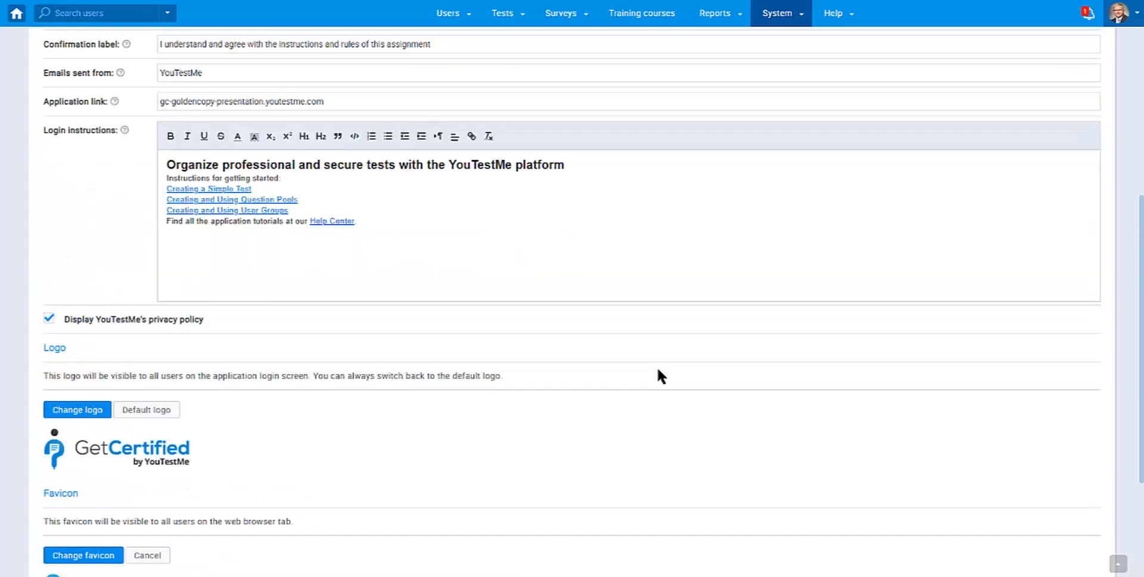
{"action": "scroll", "coordinate": [658, 370], "scroll_direction": "up", "scroll_amount": 4}
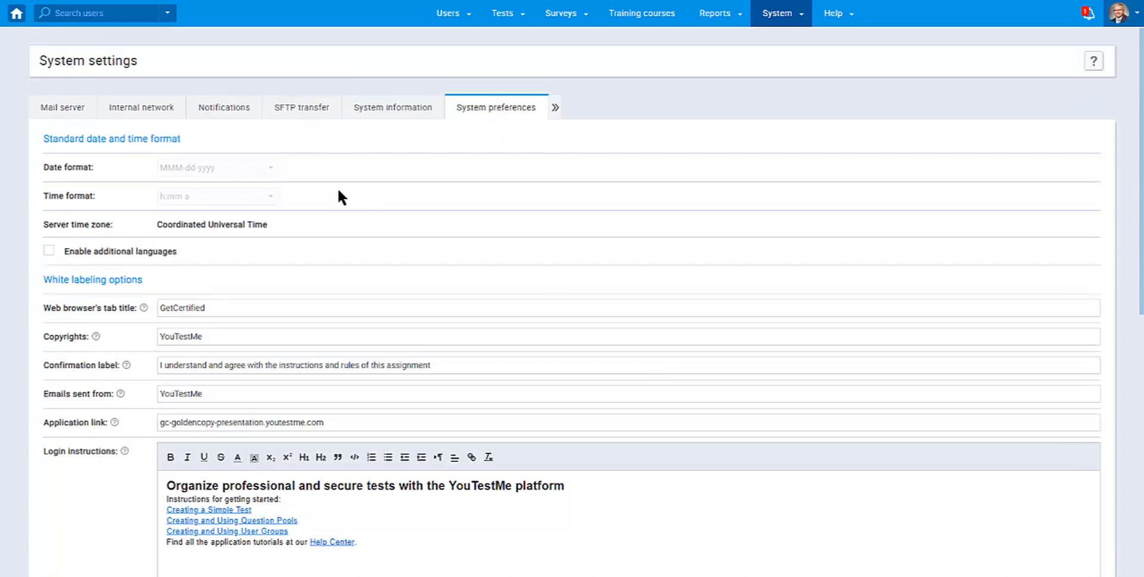
- Show the notification settings and check the application notification status options for Allowed test/survey continuation
{"action": "left_click", "coordinate": [232, 111]}
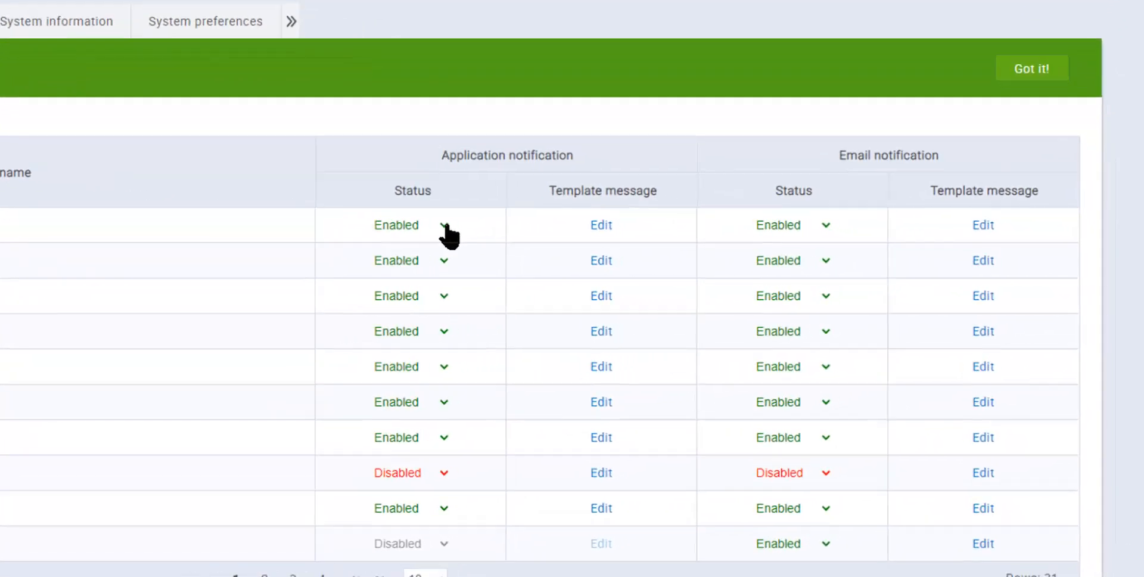
{"action": "left_click", "coordinate": [663, 251]}
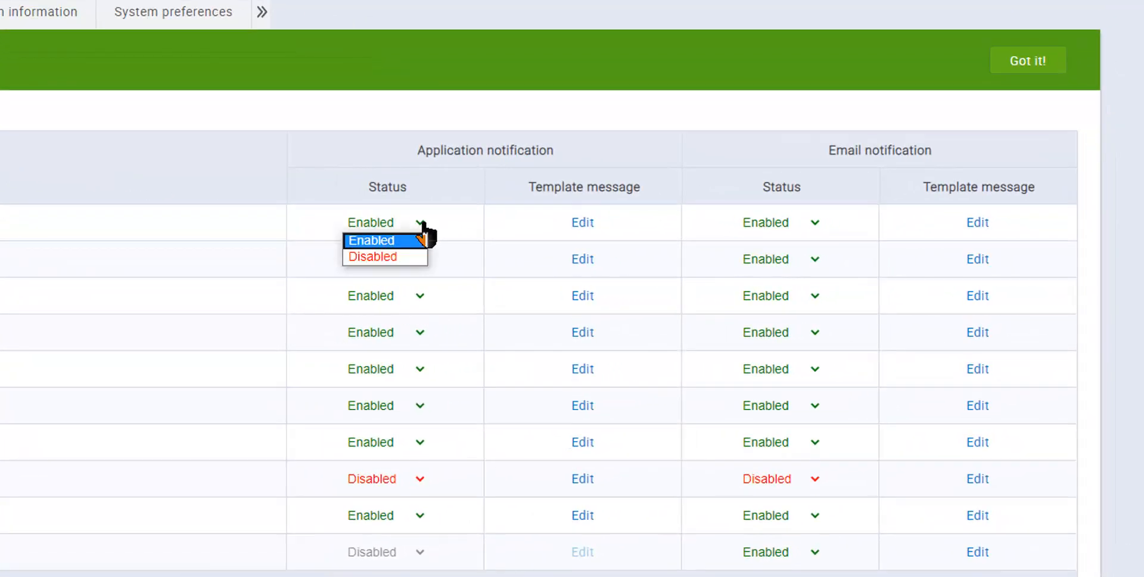
{"action": "left_click", "coordinate": [423, 223]}
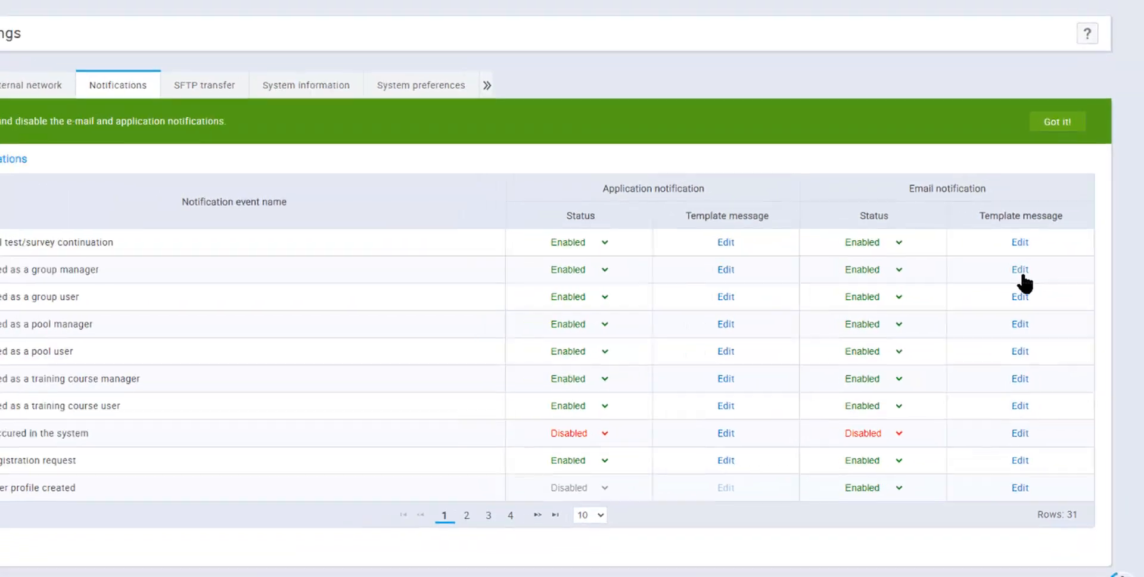
- View the email template for Assigned as a group manager and the application notification template for Assigned as a pool user
{"action": "left_click", "coordinate": [980, 261]}
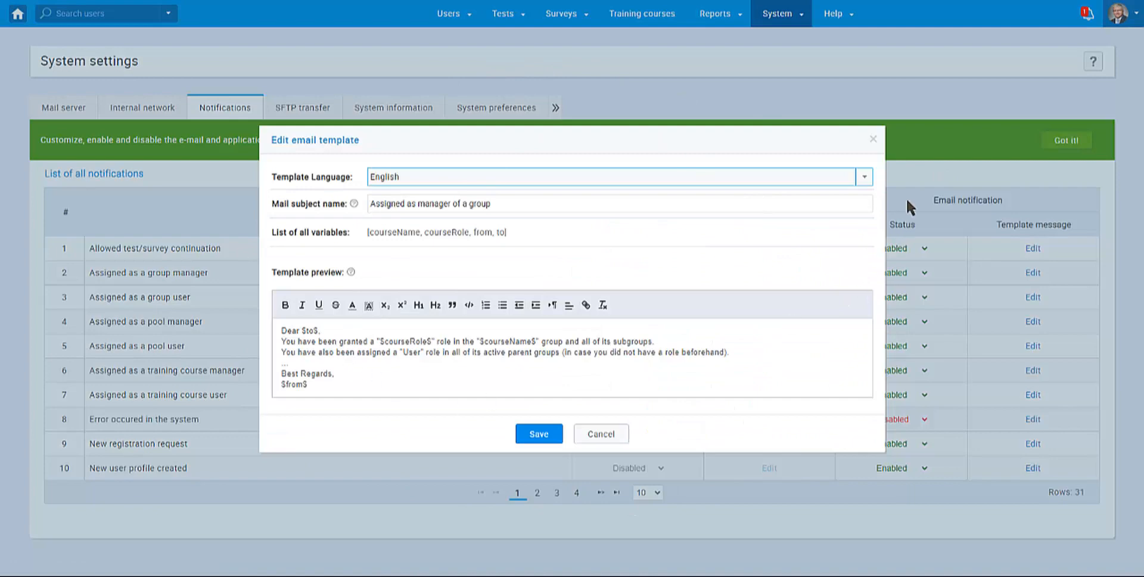
{"action": "left_click", "coordinate": [873, 139]}
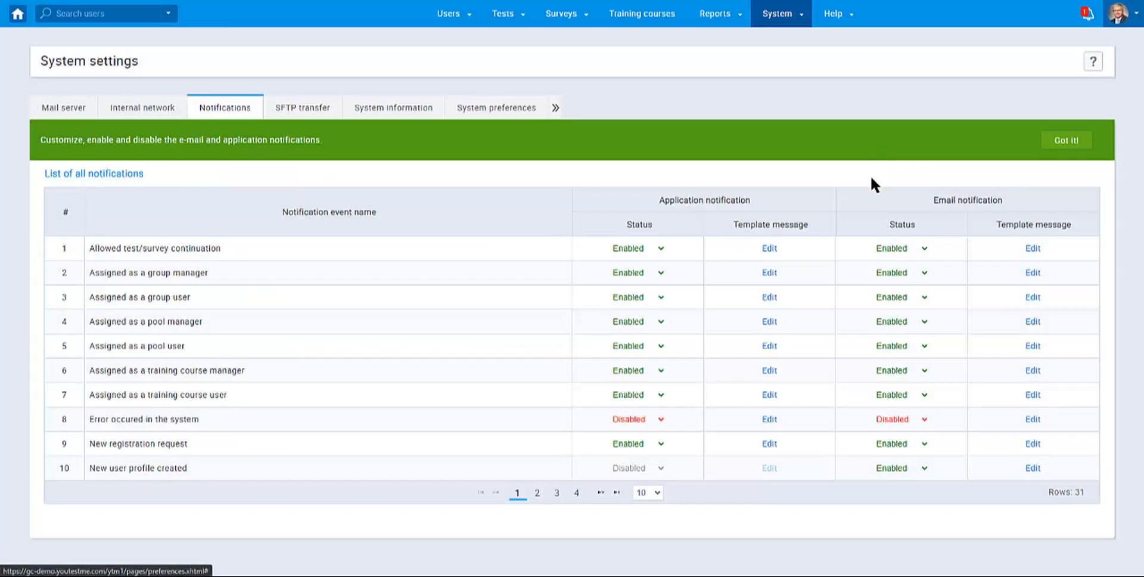
{"action": "left_click", "coordinate": [773, 346]}
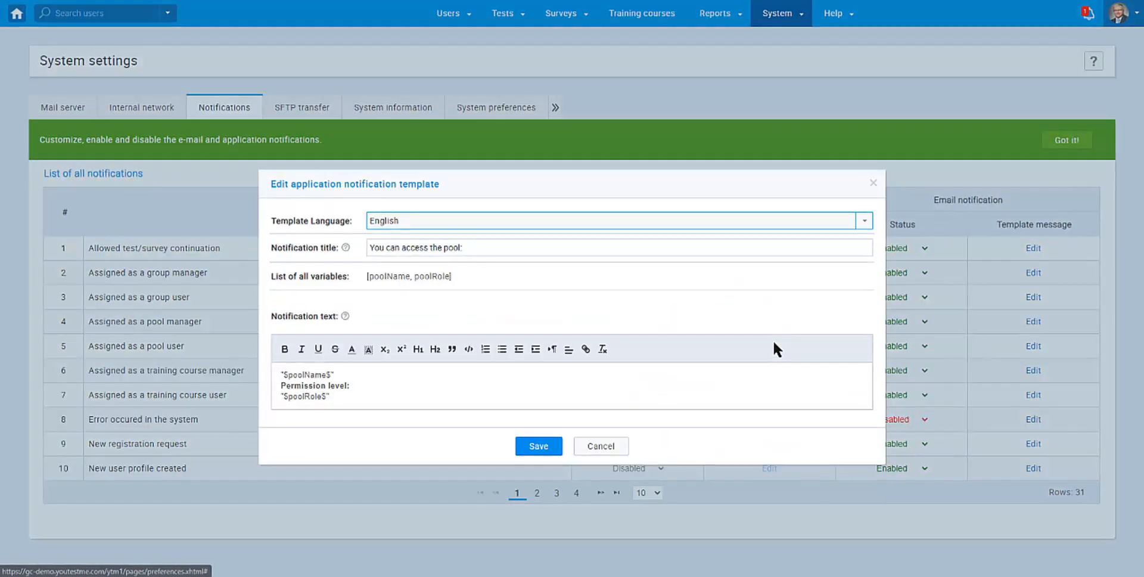
{"action": "left_click", "coordinate": [873, 182]}
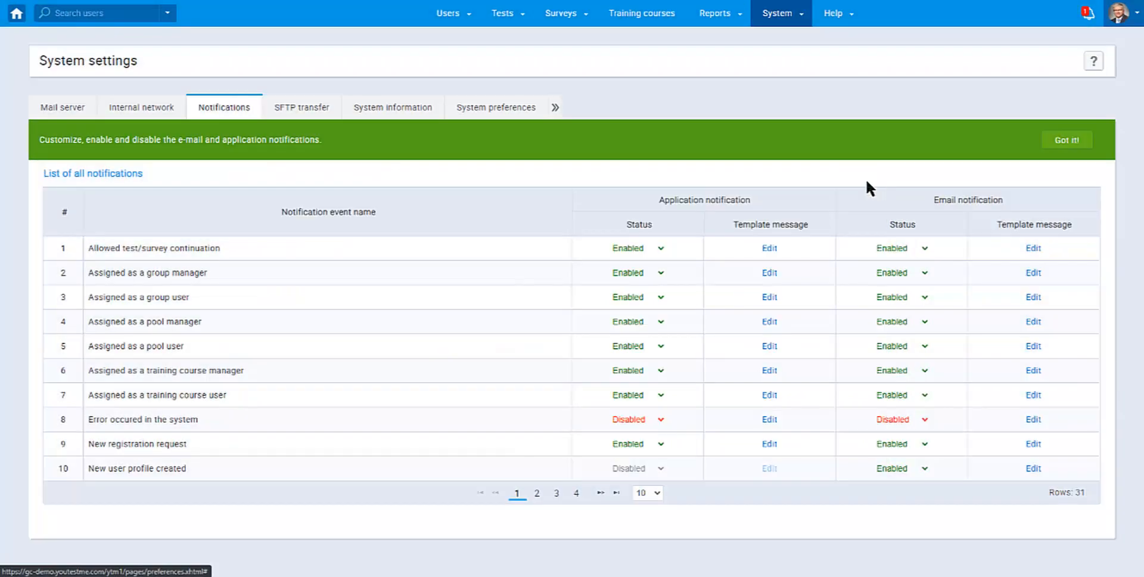
- Open the theme settings and apply the custom colors to the application
{"action": "left_click", "coordinate": [555, 107]}
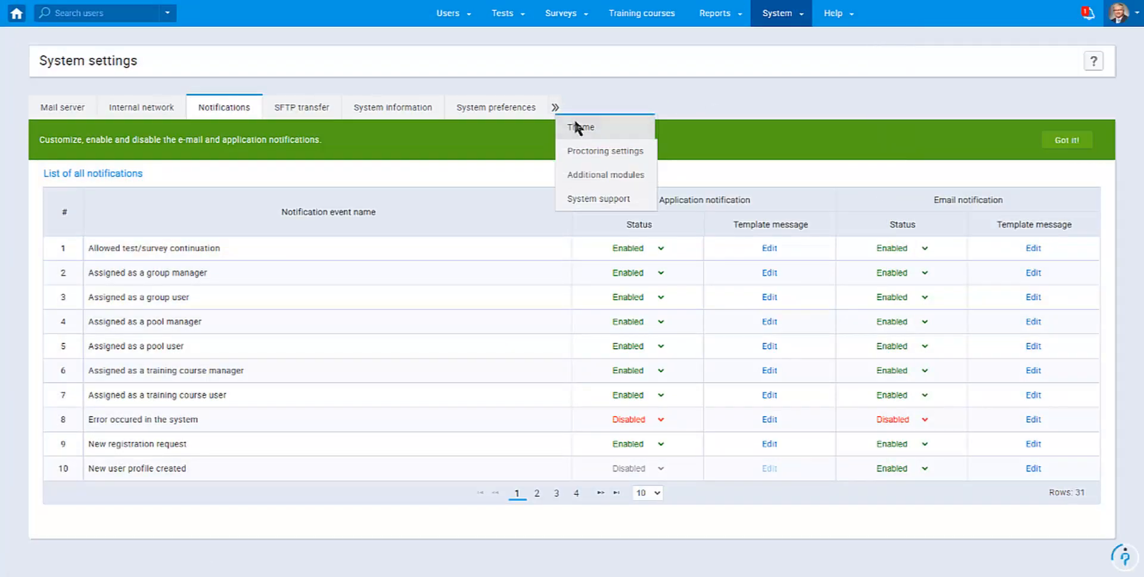
{"action": "left_click", "coordinate": [577, 127]}
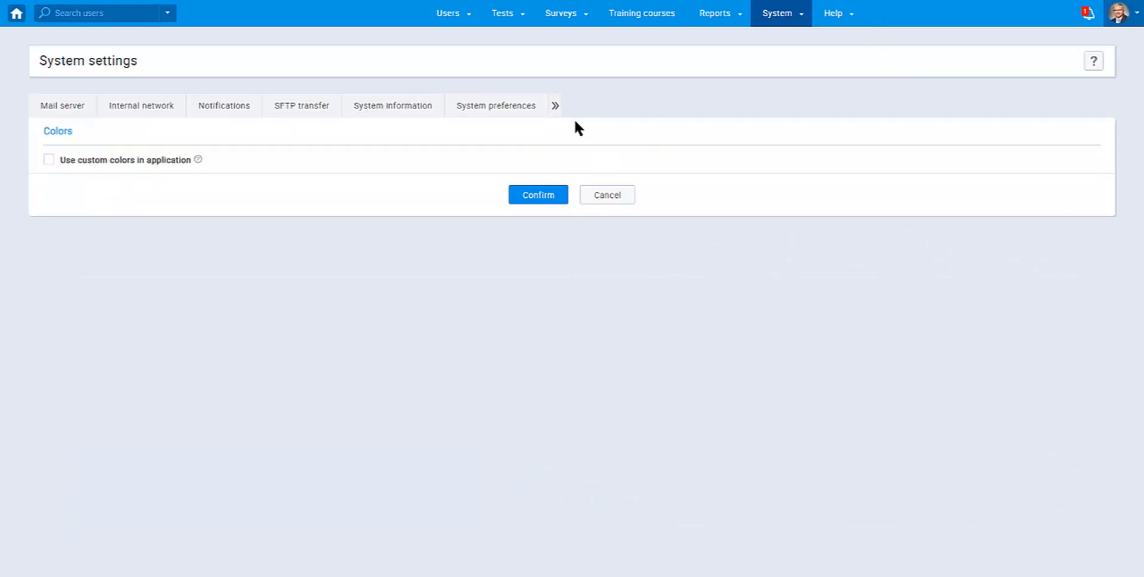
{"action": "left_click", "coordinate": [103, 159]}
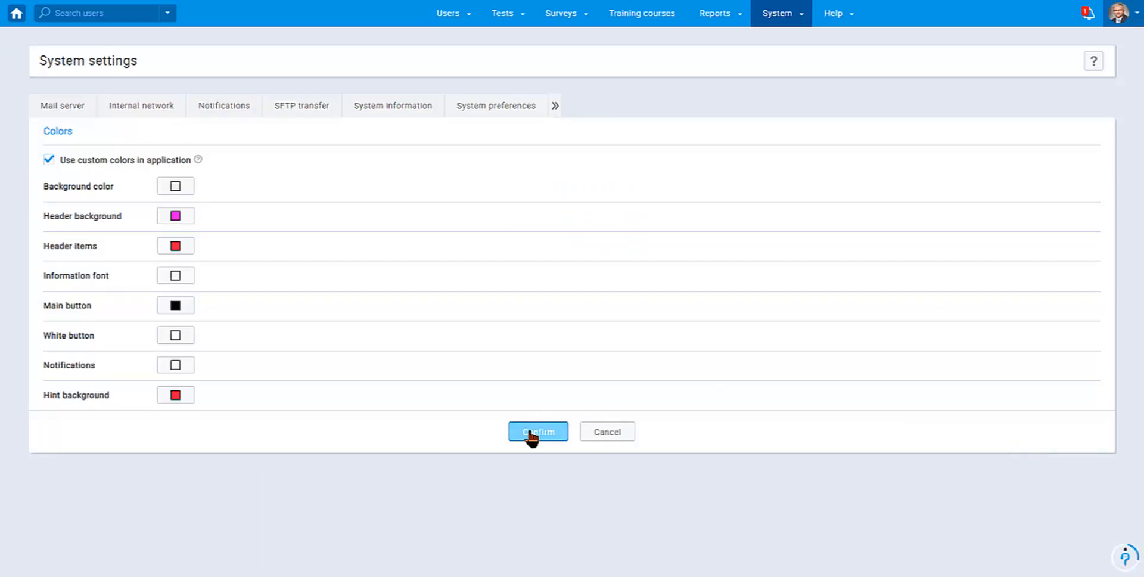
{"action": "left_click", "coordinate": [532, 437]}
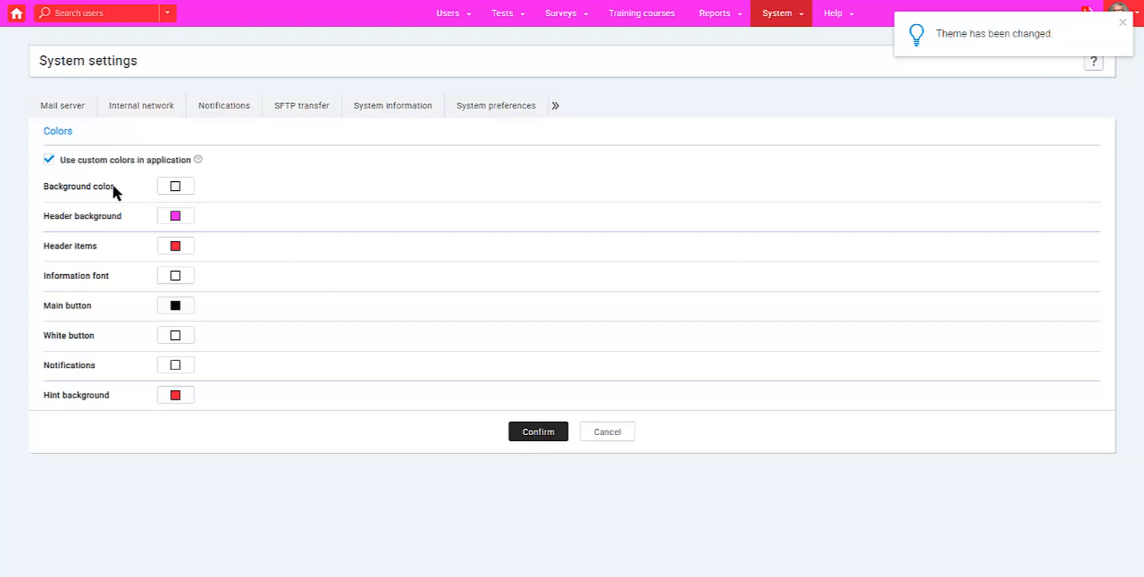
- Turn off the custom application colors and apply the default theme again
{"action": "left_click", "coordinate": [62, 160]}
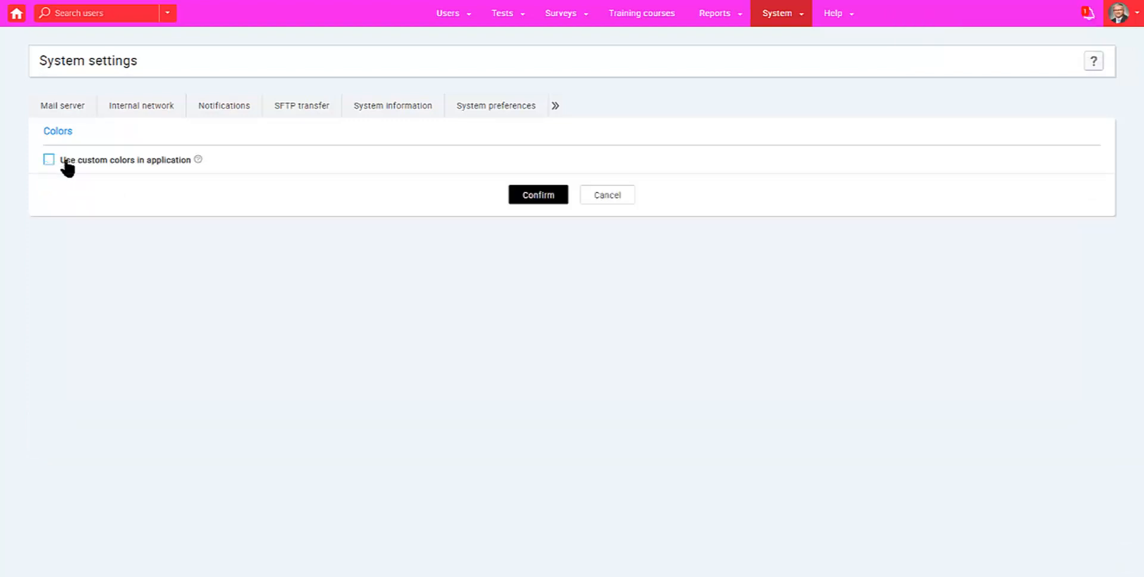
{"action": "left_click", "coordinate": [529, 200]}
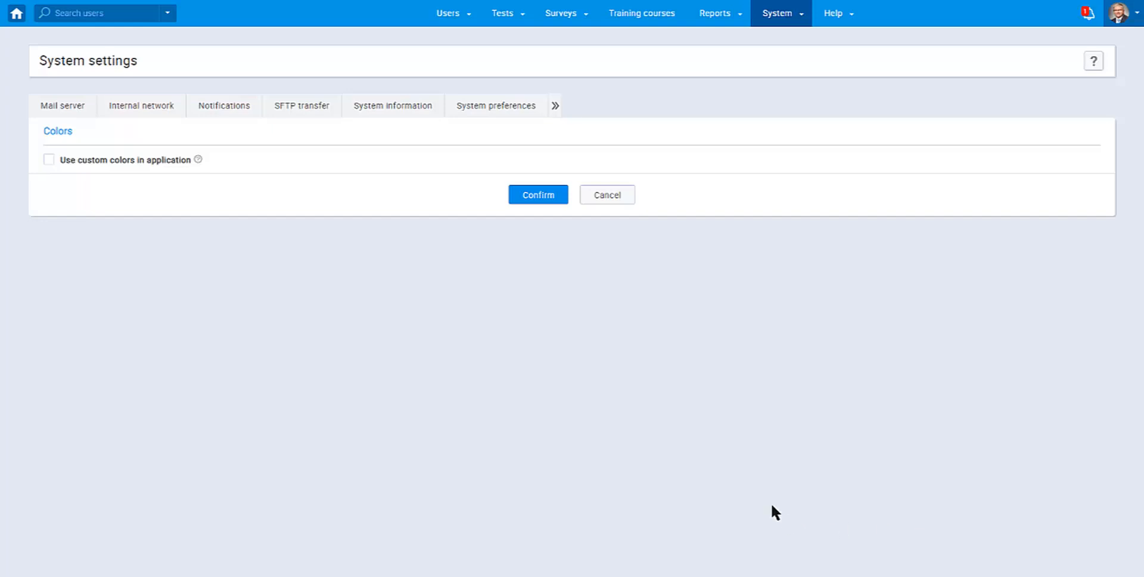
{"action": "left_click", "coordinate": [502, 18]}
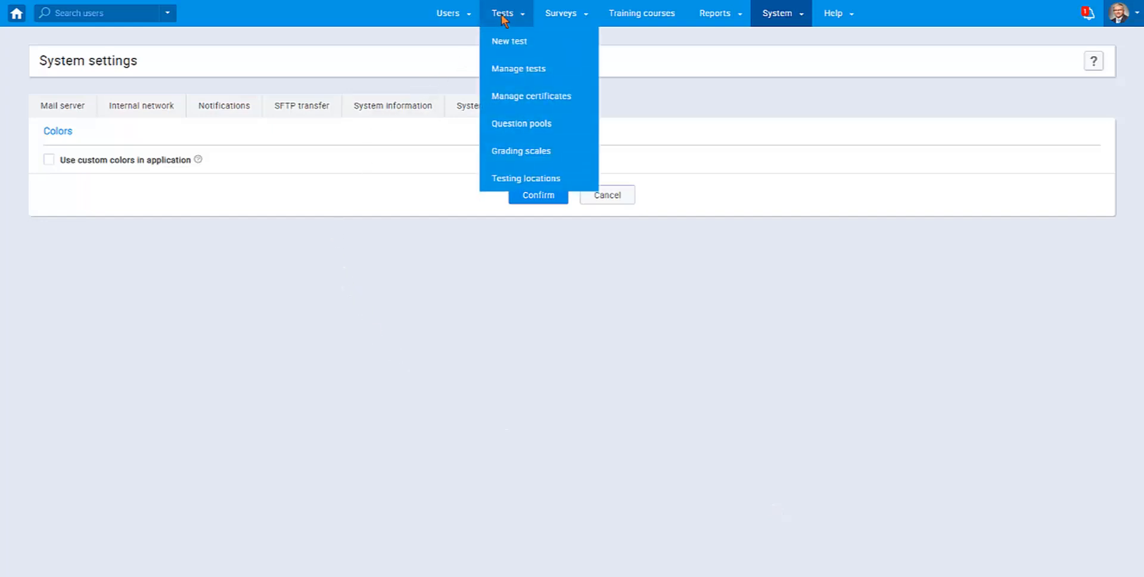
{"action": "mouse_move", "coordinate": [548, 14]}
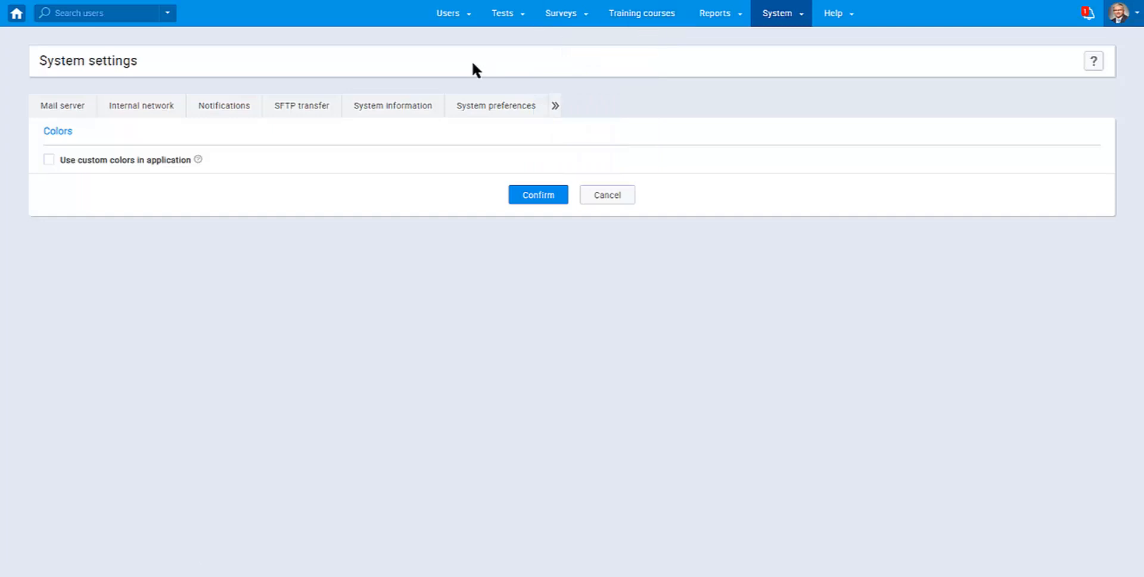
{"action": "mouse_move", "coordinate": [732, 19]}
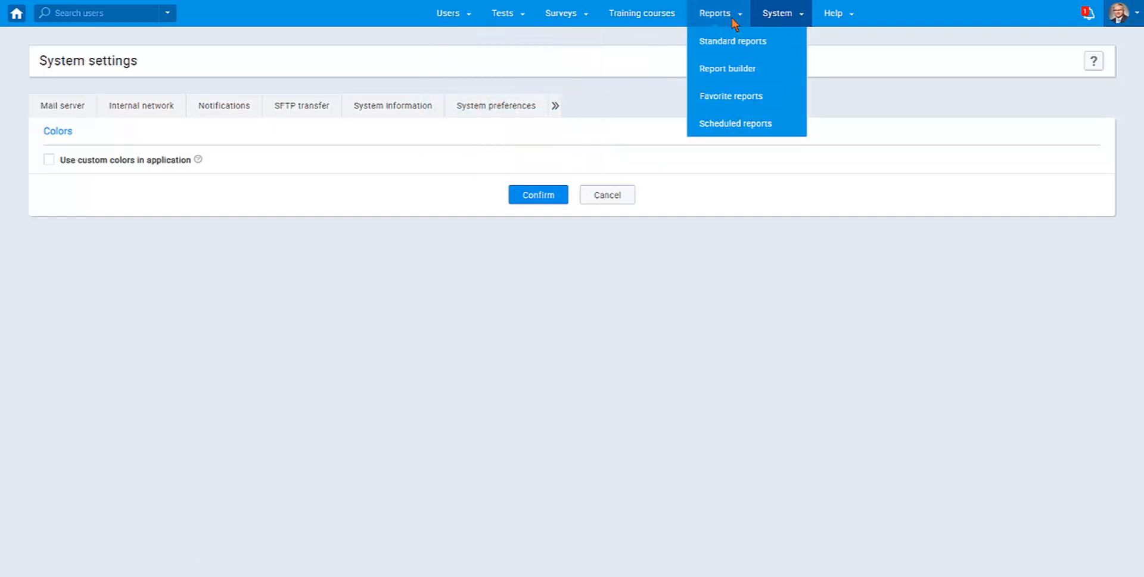
{"action": "mouse_move", "coordinate": [775, 20]}
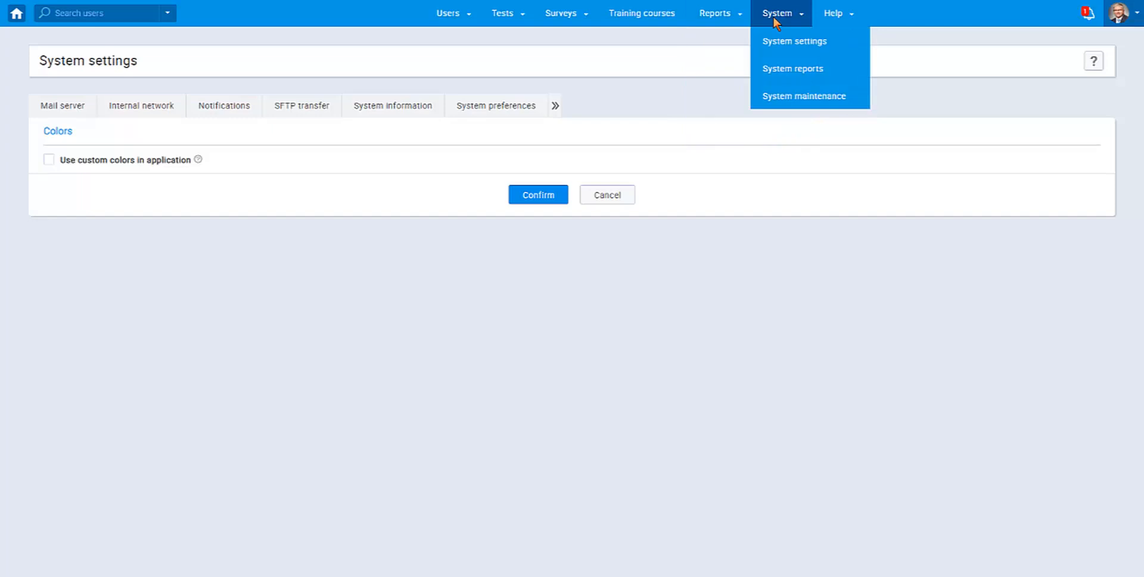